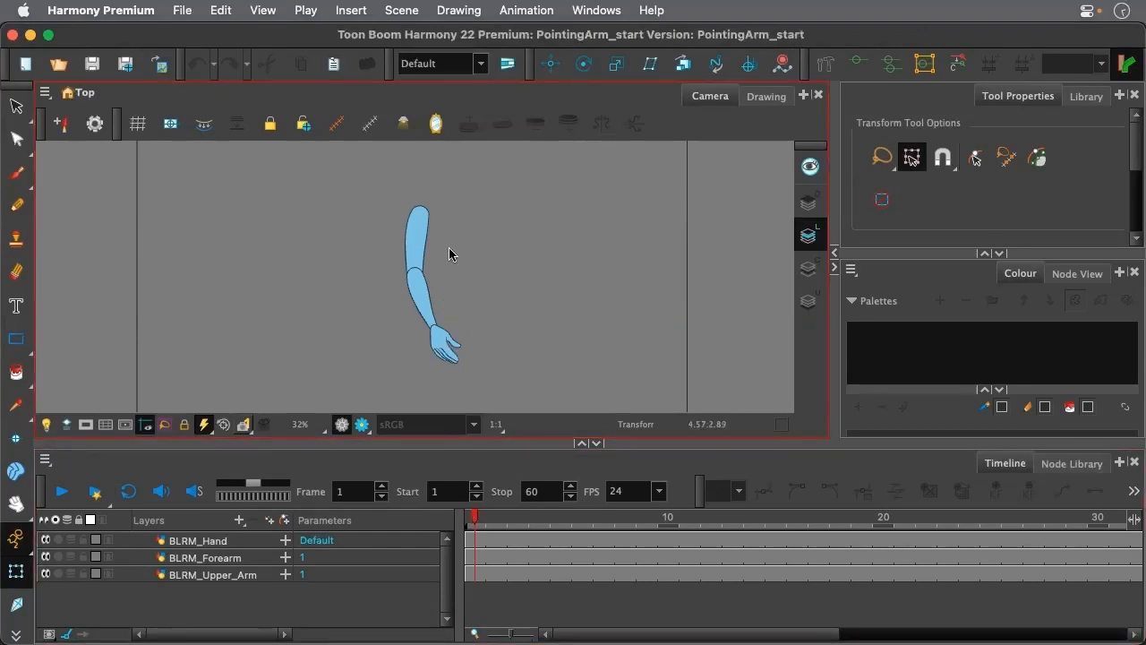
Disable and re-enable the BLRM_Forearm and BLRM_Hand layers to examine the separate pieces of the arm
{"action": "scroll", "coordinate": [428, 286], "scroll_direction": "up", "scroll_amount": 2}
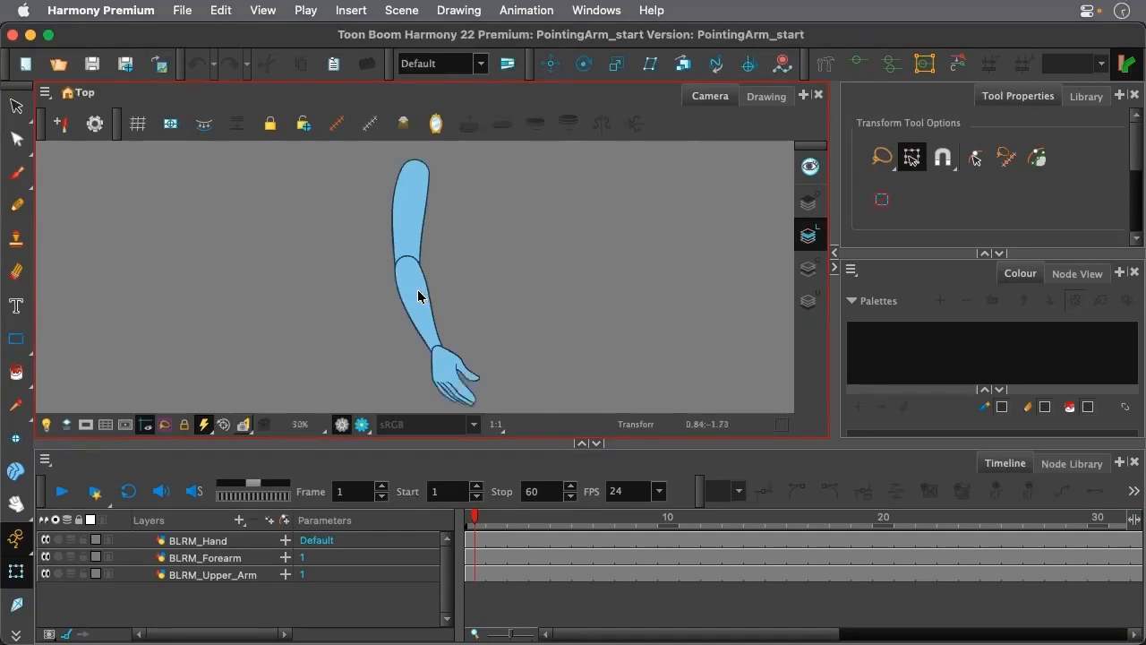
{"action": "left_click", "coordinate": [45, 557]}
{"action": "left_click", "coordinate": [46, 540]}
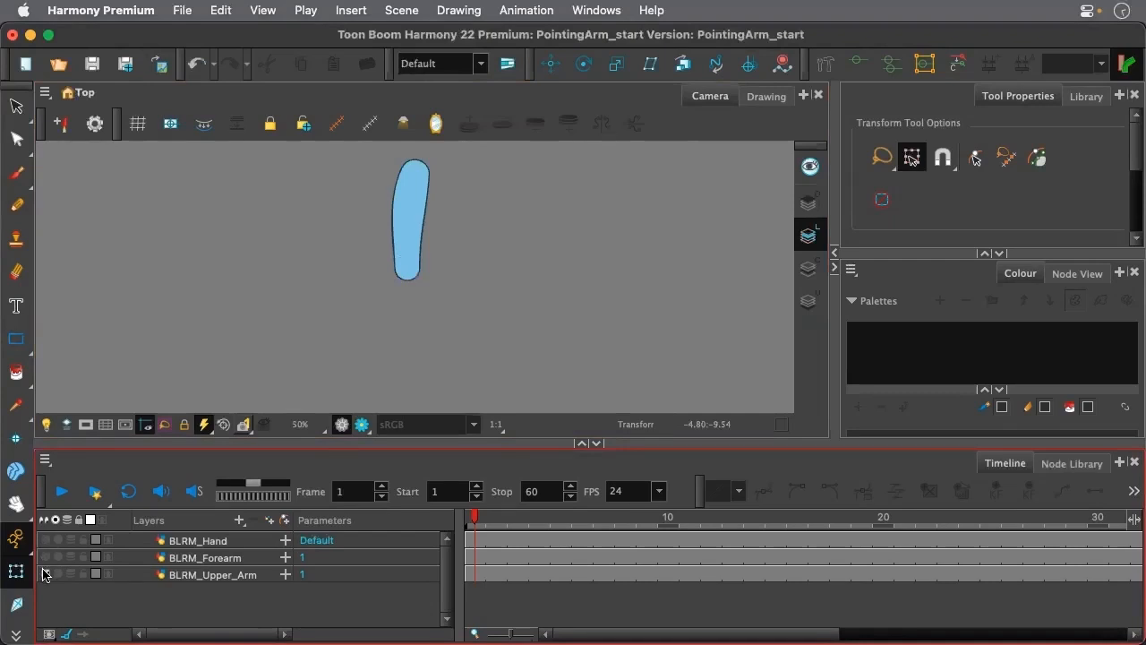
{"action": "left_click", "coordinate": [46, 556]}
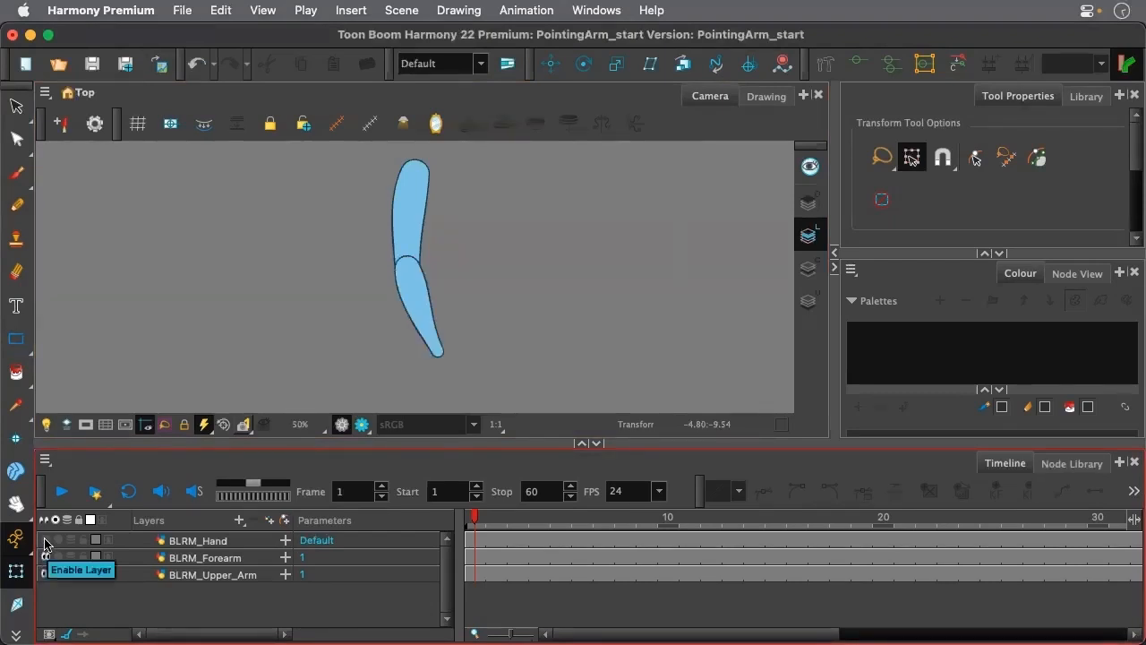
{"action": "left_click", "coordinate": [45, 540]}
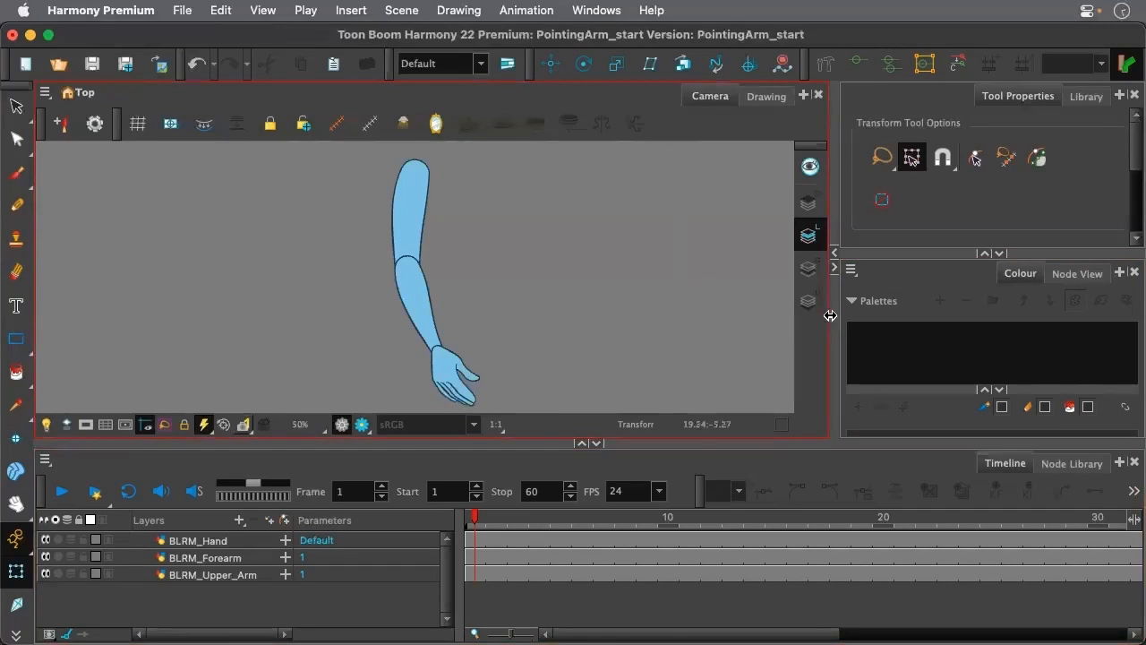
Rearrange the workspace to give a wide, tall Node View beside the Camera view, with the BLRM_Hand layer selected
{"action": "left_click_drag", "start_coordinate": [830, 315], "coordinate": [531, 315]}
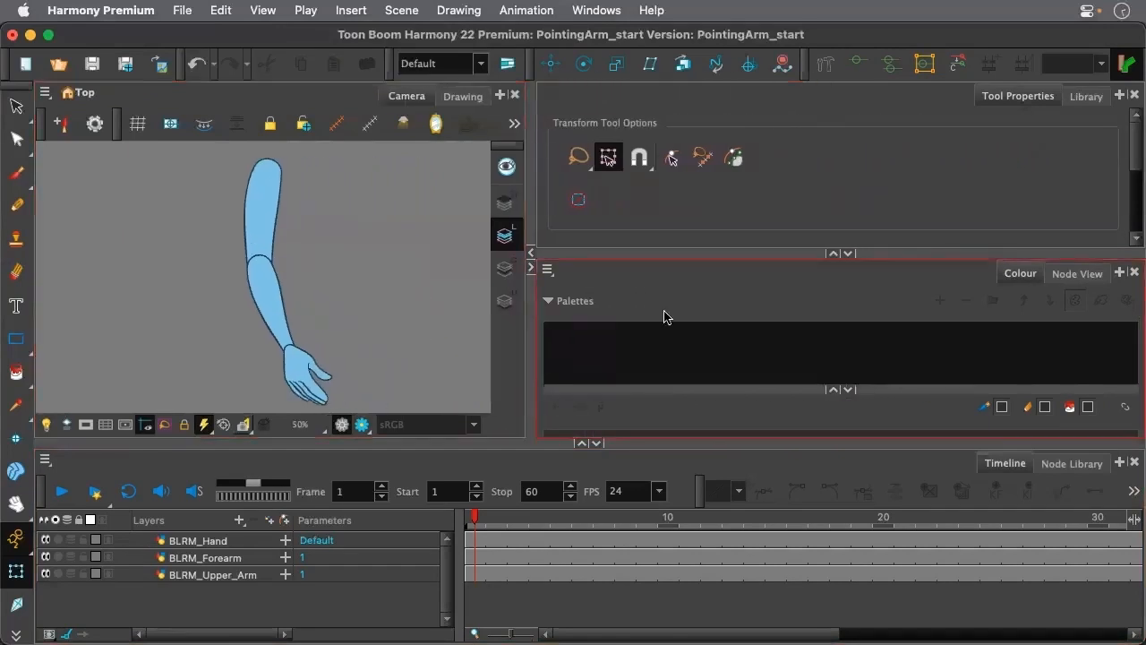
{"action": "left_click", "coordinate": [832, 390]}
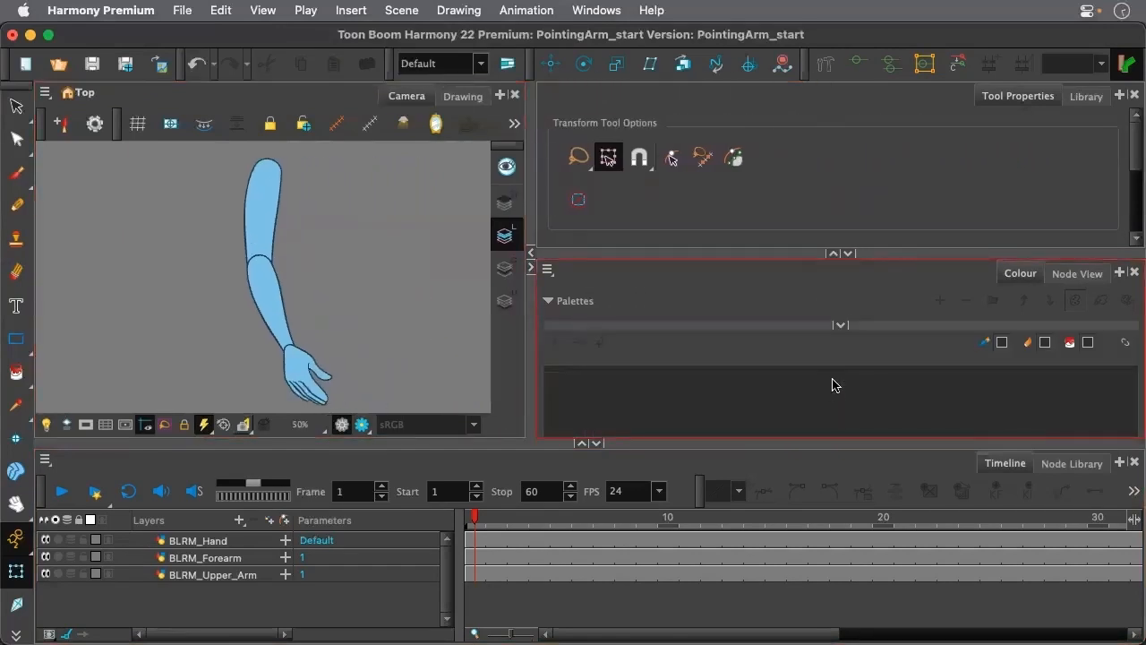
{"action": "left_click", "coordinate": [830, 255]}
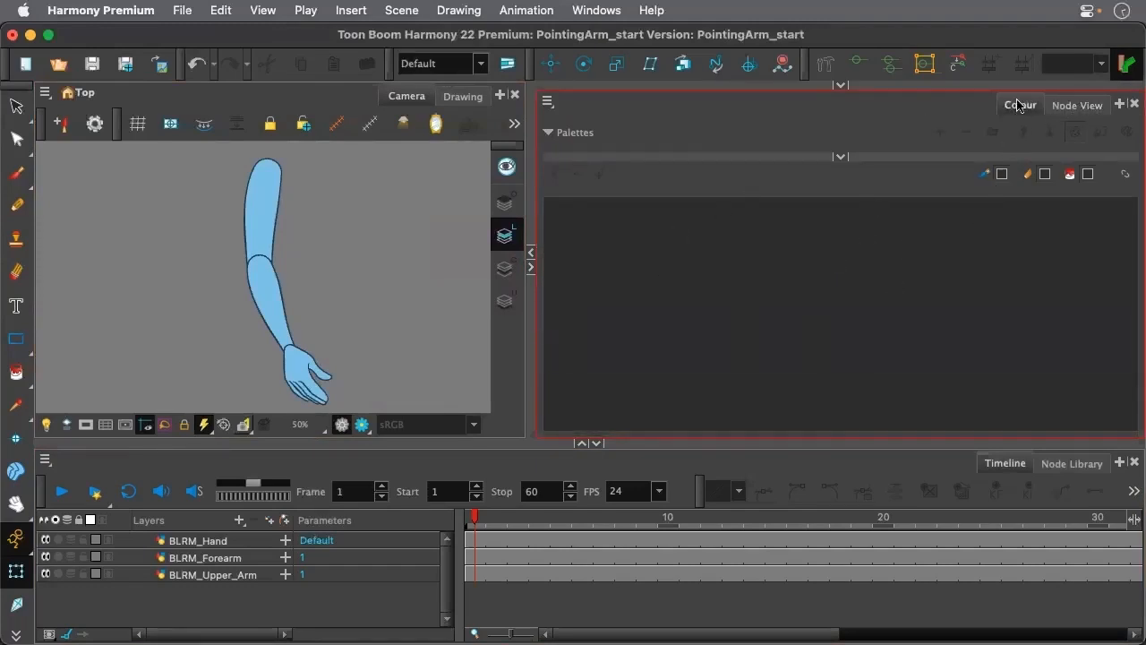
{"action": "left_click", "coordinate": [191, 541]}
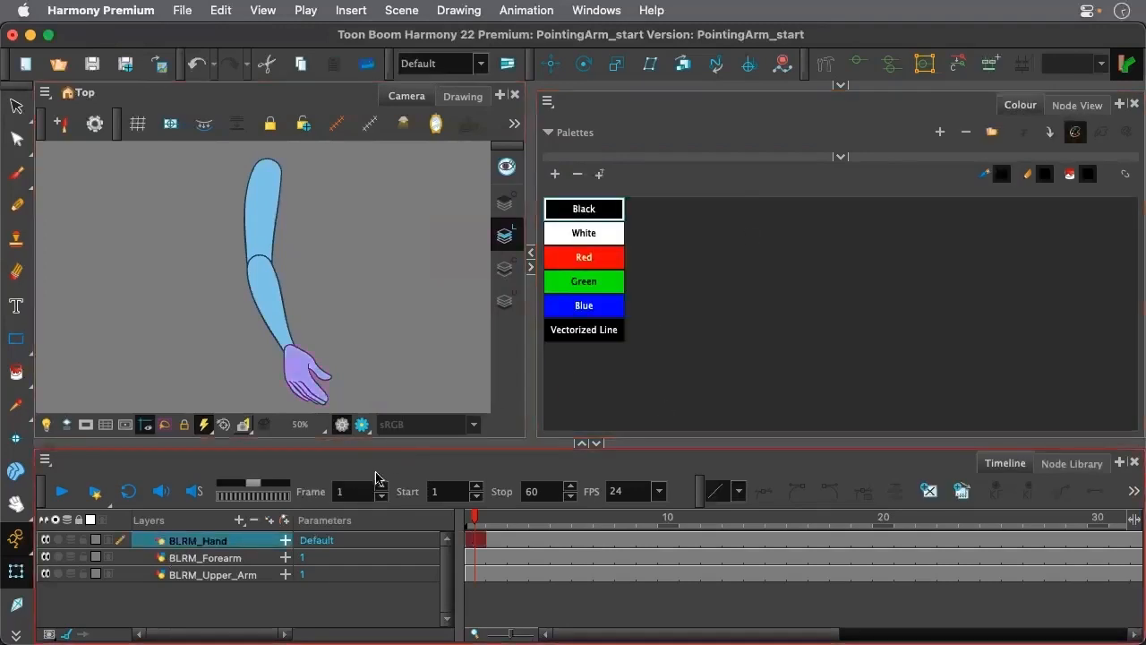
{"action": "left_click", "coordinate": [1075, 111]}
{"action": "scroll", "coordinate": [885, 252], "scroll_direction": "down", "scroll_amount": 5}
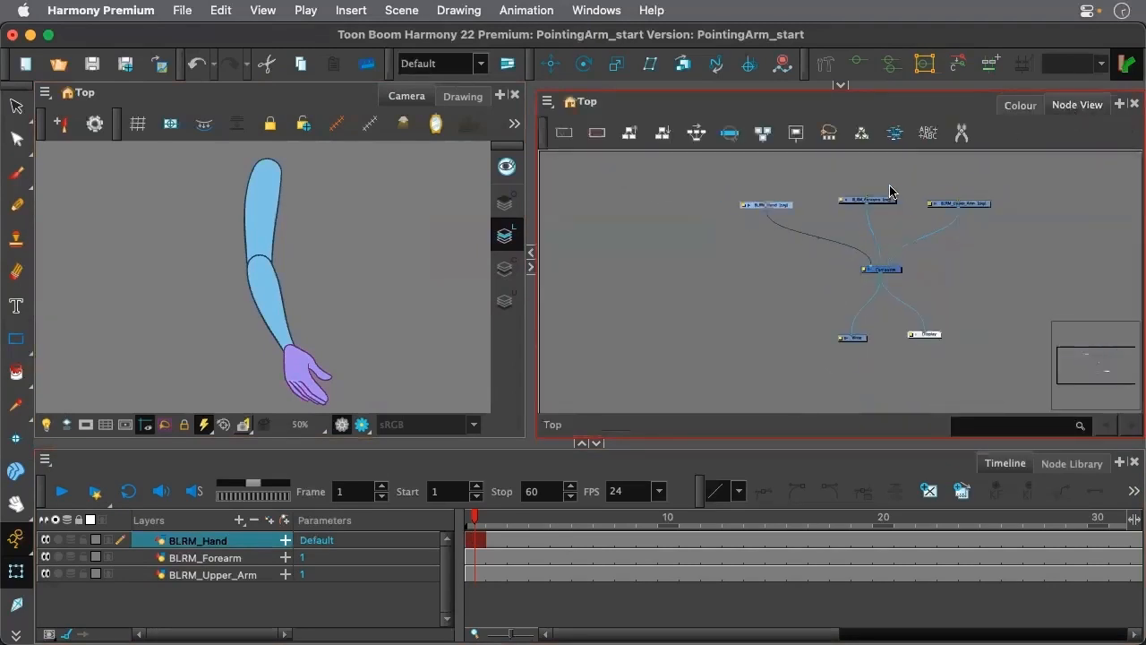
{"action": "scroll", "coordinate": [883, 194], "scroll_direction": "up", "scroll_amount": 4}
Line up the BLRM_Hand, BLRM_Forearm and BLRM_Upper_Arm nodes in an evenly spaced row above the Composite
{"action": "left_click_drag", "start_coordinate": [696, 225], "coordinate": [699, 214]}
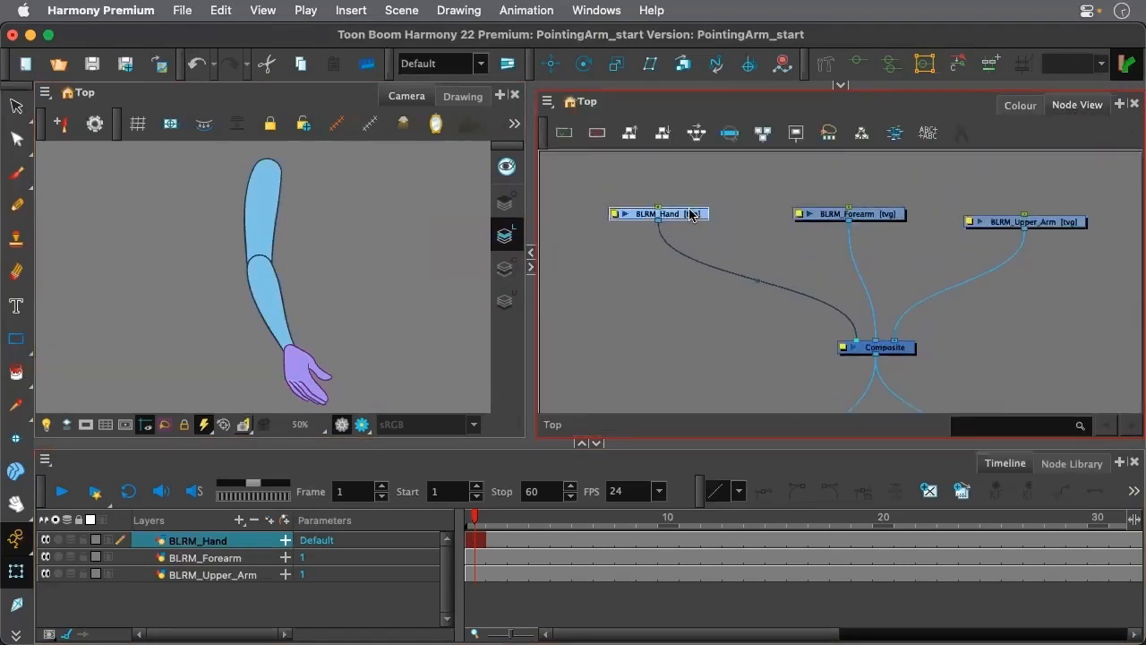
{"action": "left_click_drag", "start_coordinate": [865, 217], "coordinate": [890, 216]}
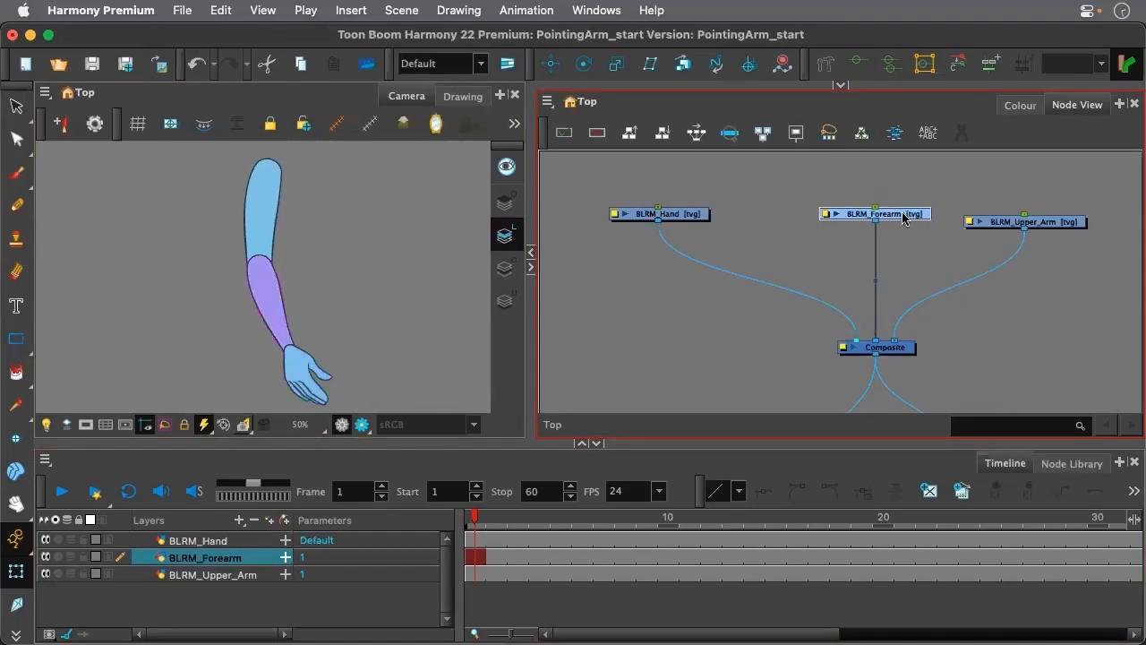
{"action": "left_click_drag", "start_coordinate": [1052, 230], "coordinate": [1062, 222]}
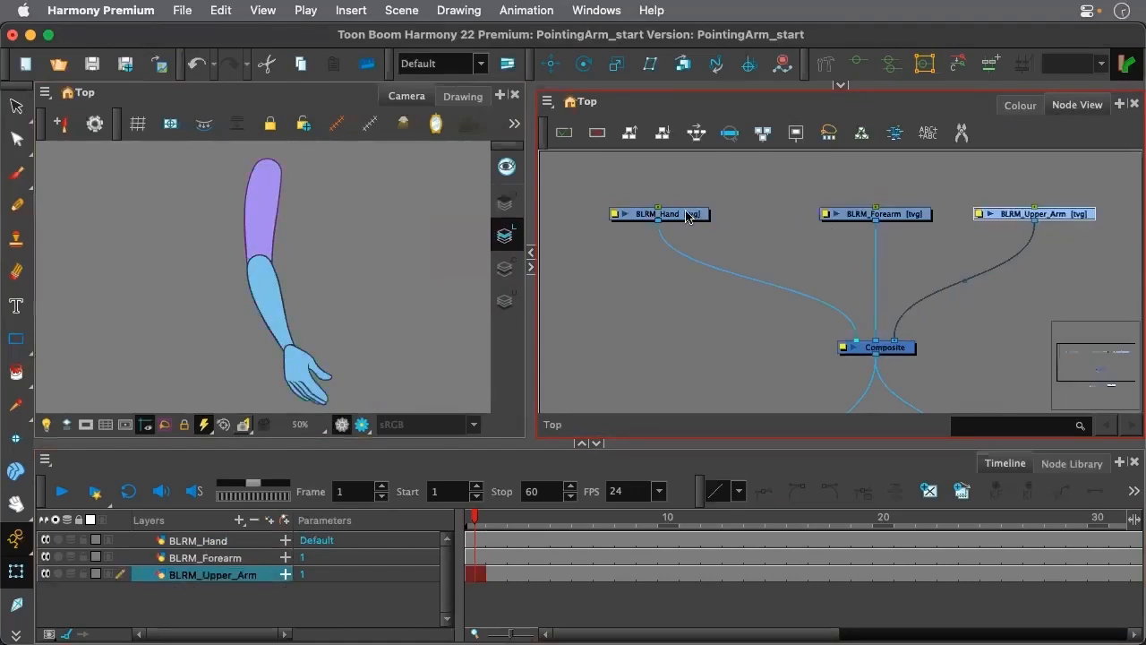
{"action": "left_click_drag", "start_coordinate": [685, 219], "coordinate": [752, 220]}
{"action": "left_click", "coordinate": [813, 244]}
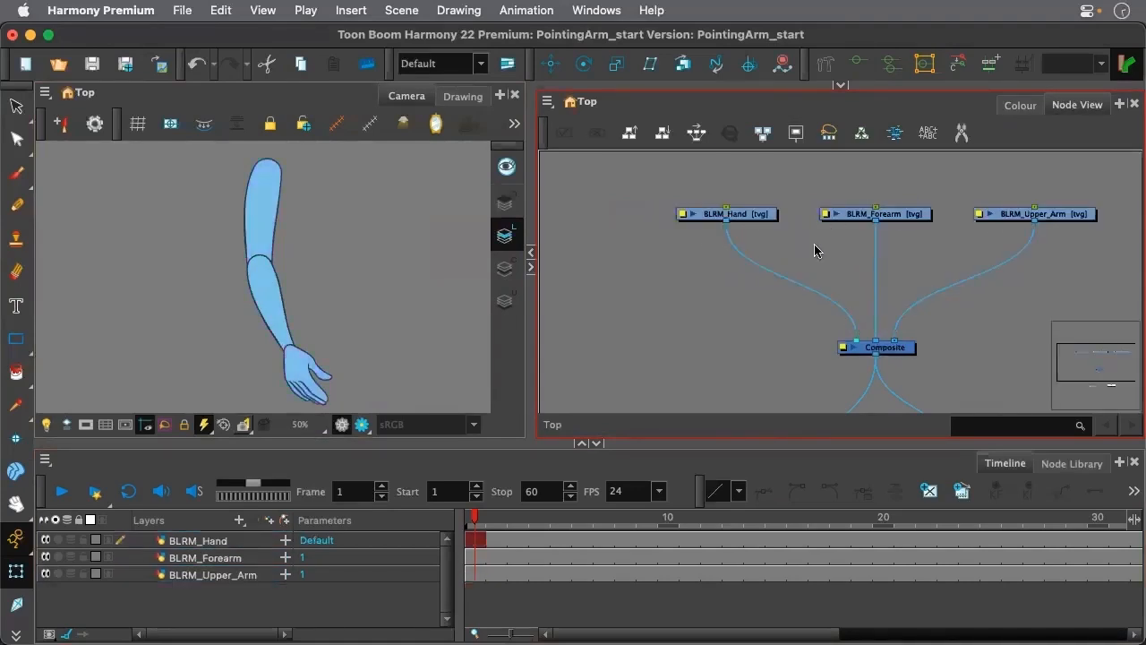
Add a parent peg to each of the hand, forearm and upper arm drawings and align the pegs directly above them
{"action": "key", "text": "space"}
{"action": "left_click_drag", "start_coordinate": [827, 248], "coordinate": [730, 291]}
{"action": "scroll", "coordinate": [697, 351], "scroll_direction": "down", "scroll_amount": 3}
{"action": "left_click", "coordinate": [665, 470]}
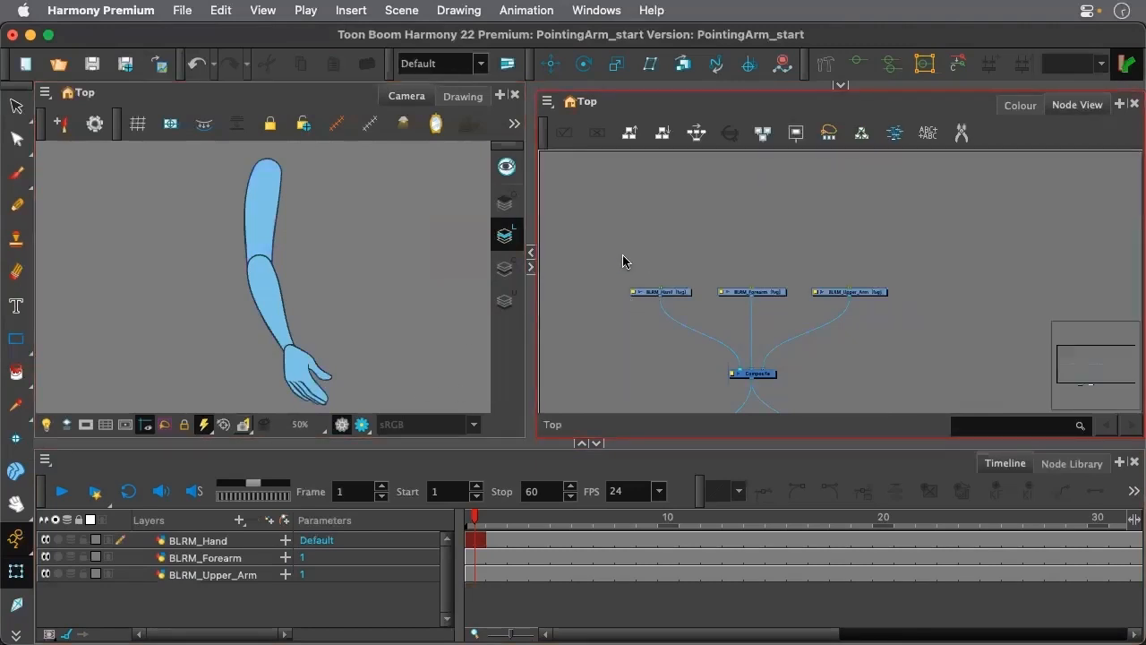
{"action": "left_click_drag", "start_coordinate": [635, 262], "coordinate": [919, 330]}
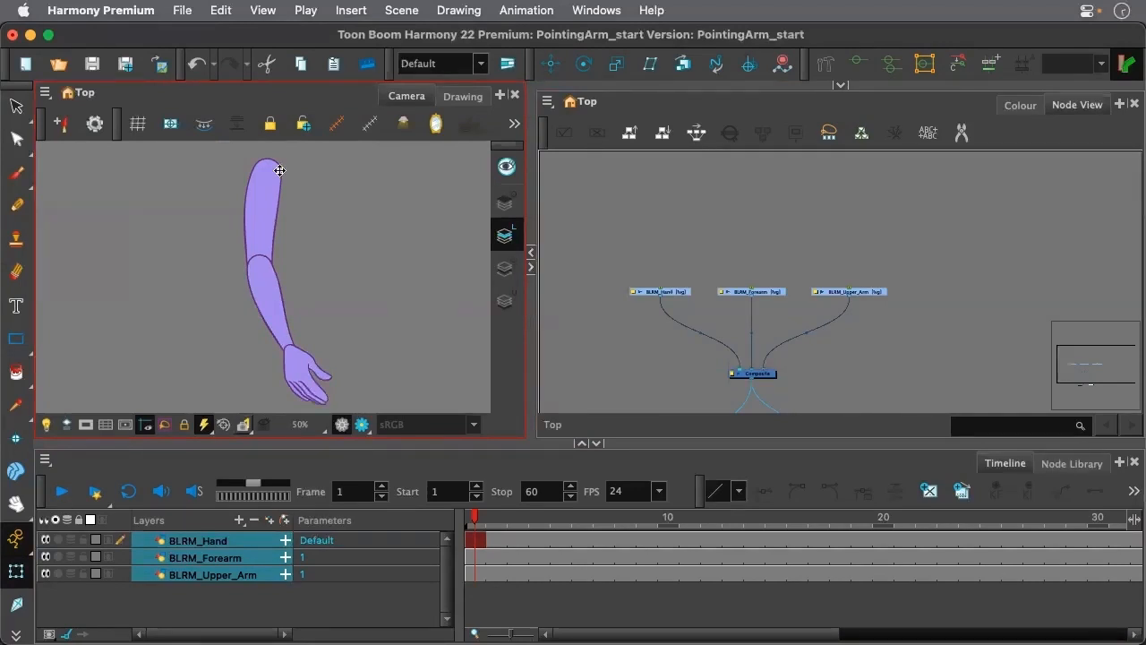
{"action": "left_click", "coordinate": [618, 276]}
{"action": "left_click_drag", "start_coordinate": [618, 270], "coordinate": [882, 303]}
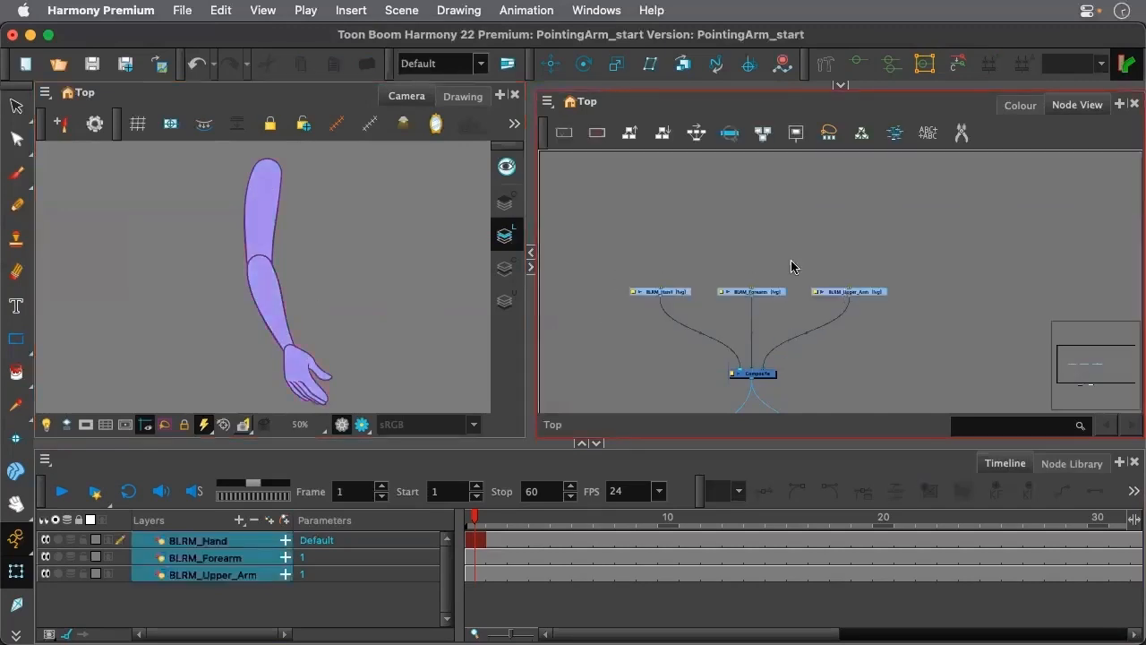
{"action": "scroll", "coordinate": [767, 231], "scroll_direction": "up", "scroll_amount": 3}
{"action": "scroll", "coordinate": [766, 233], "scroll_direction": "down", "scroll_amount": 1}
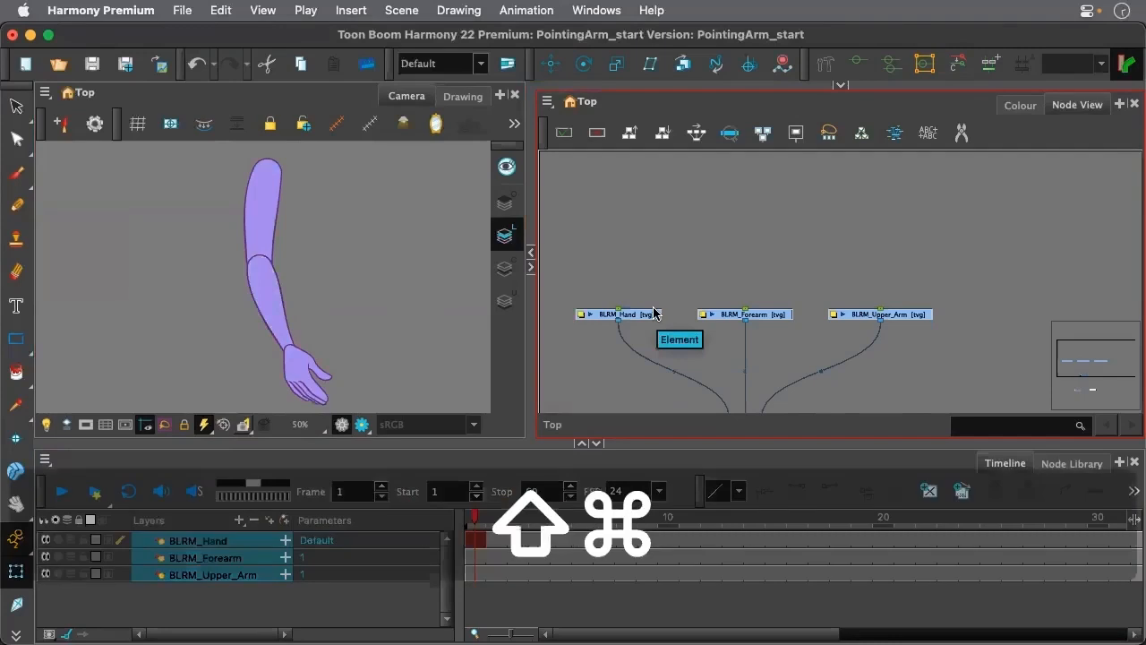
{"action": "key", "text": "shift+super+p"}
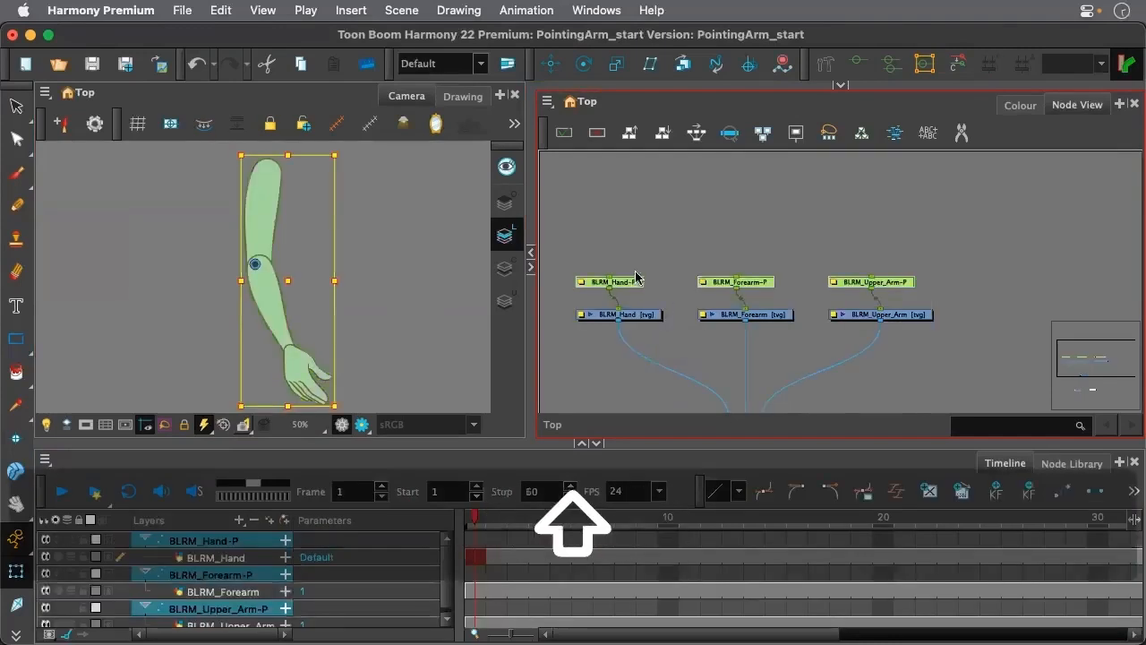
{"action": "left_click_drag", "start_coordinate": [625, 279], "coordinate": [635, 272]}
{"action": "left_click", "coordinate": [683, 266]}
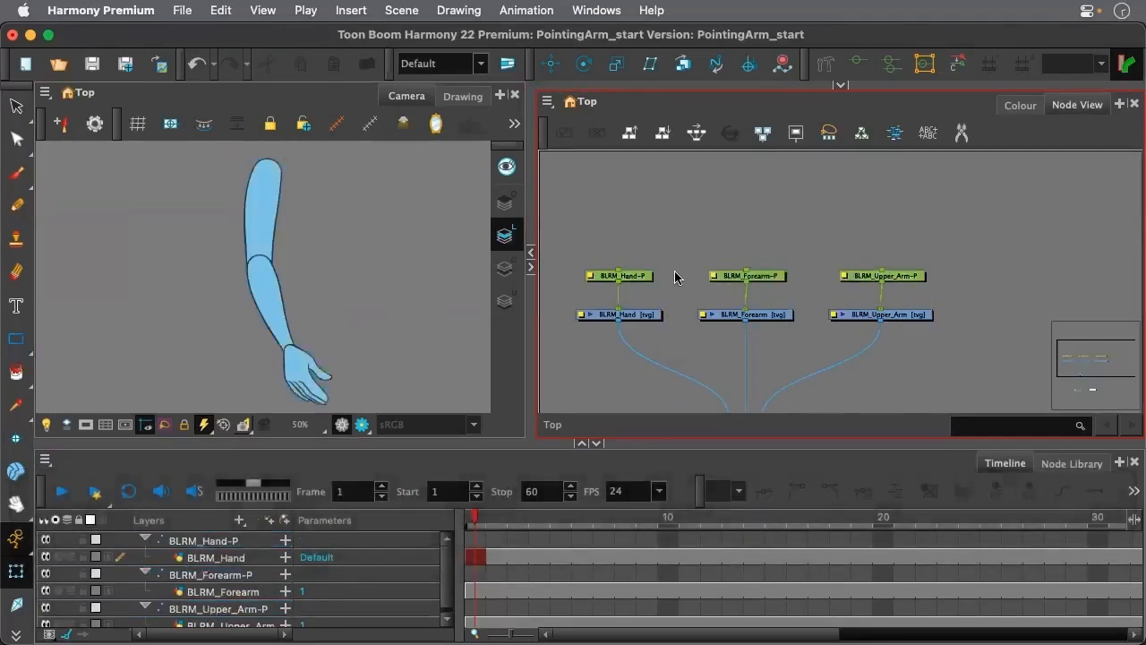
Select the hand, forearm and upper arm pegs individually and together to examine which parts they control and their pivot position
{"action": "left_click", "coordinate": [632, 281]}
{"action": "left_click", "coordinate": [765, 276]}
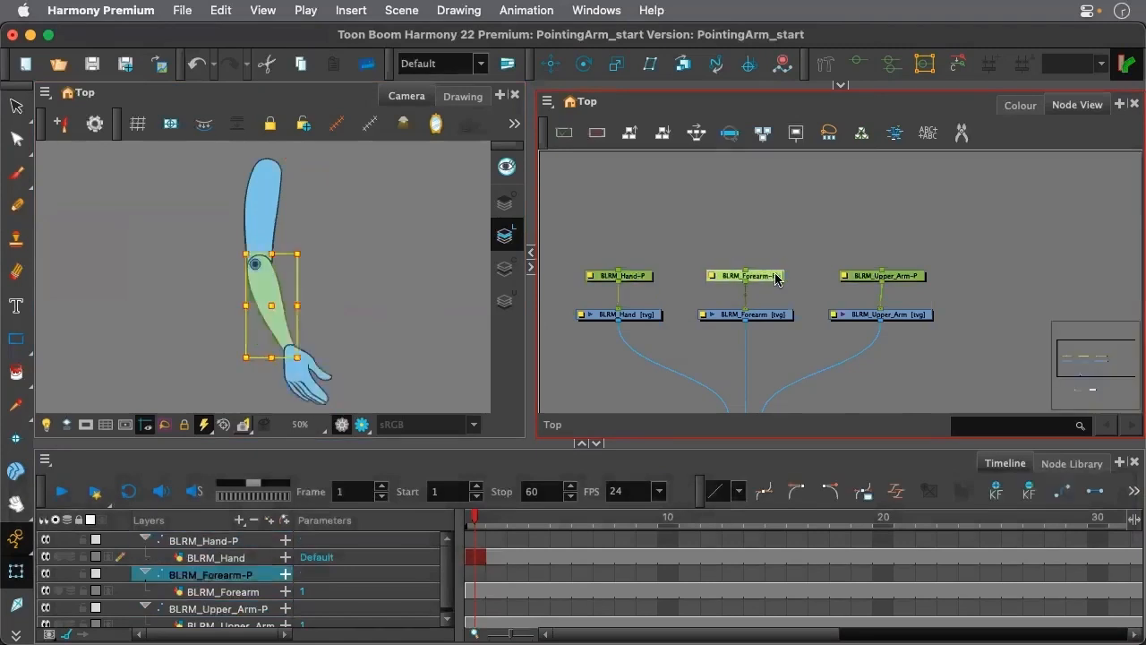
{"action": "left_click", "coordinate": [894, 277]}
{"action": "left_click", "coordinate": [793, 271]}
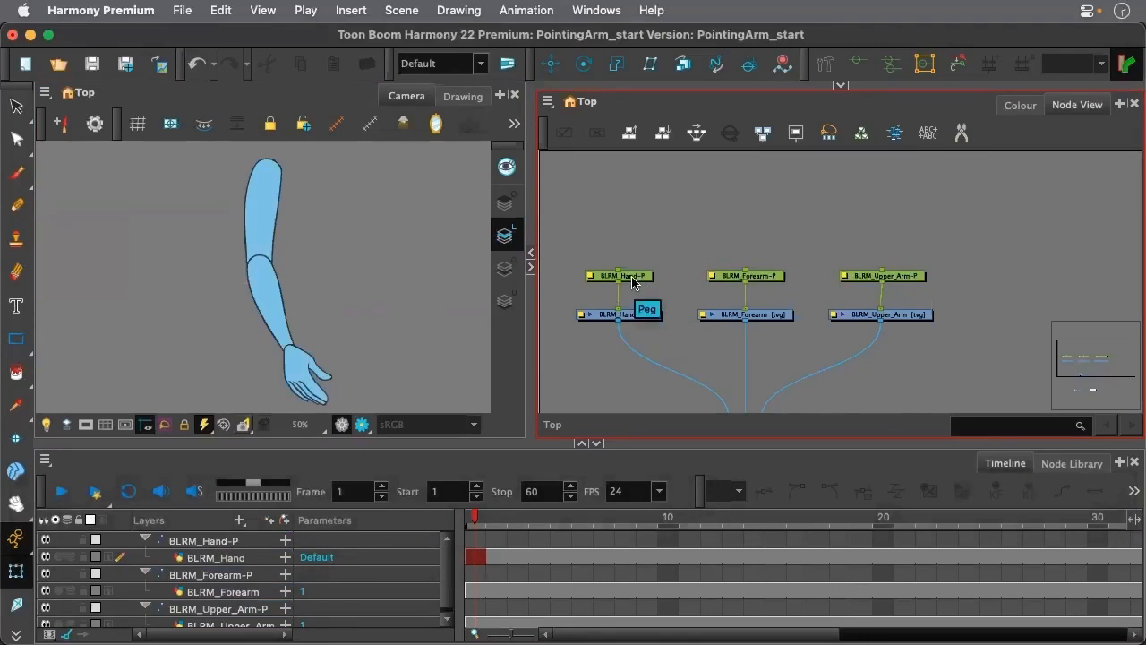
{"action": "left_click", "coordinate": [632, 283]}
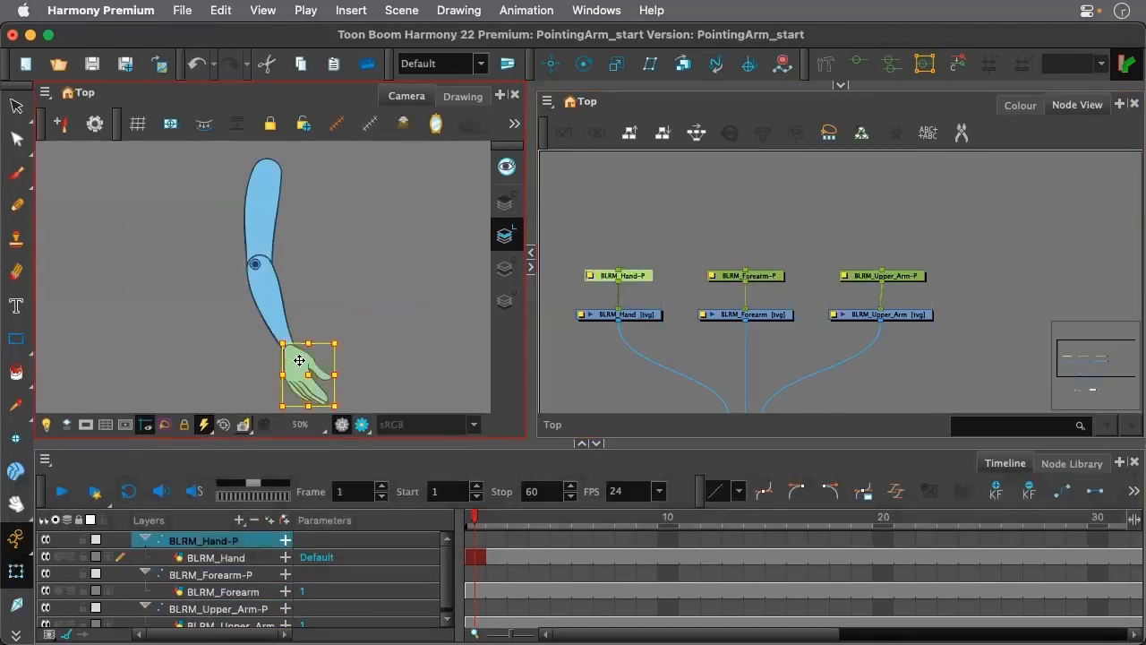
{"action": "left_click_drag", "start_coordinate": [585, 231], "coordinate": [761, 283]}
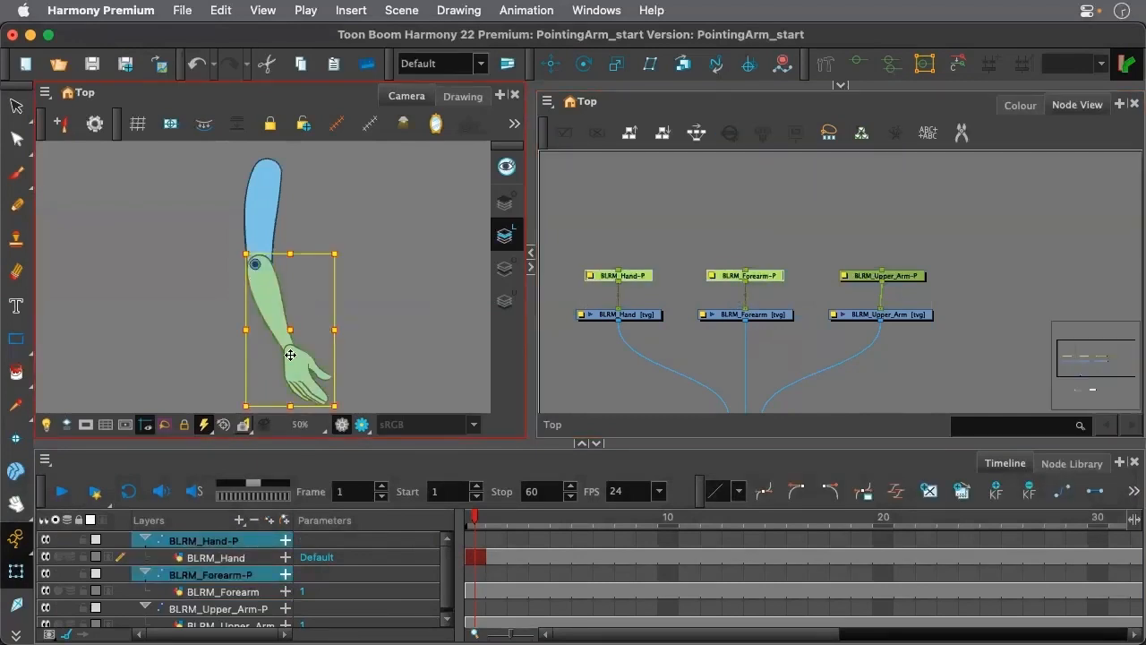
{"action": "left_click", "coordinate": [771, 249]}
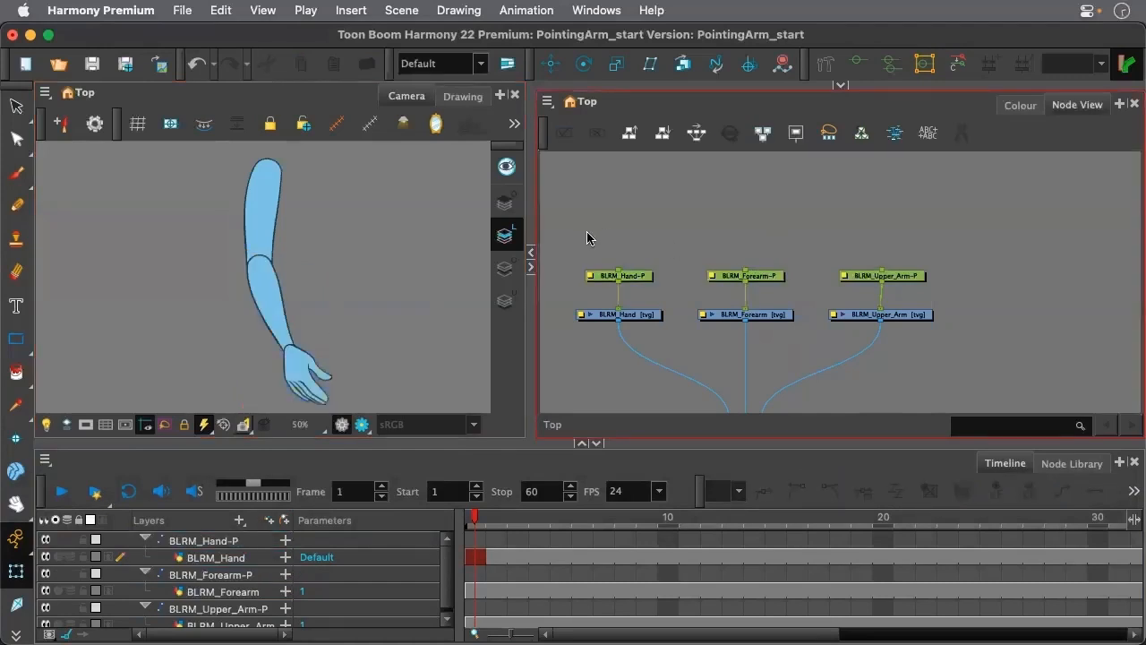
{"action": "left_click_drag", "start_coordinate": [832, 266], "coordinate": [882, 289]}
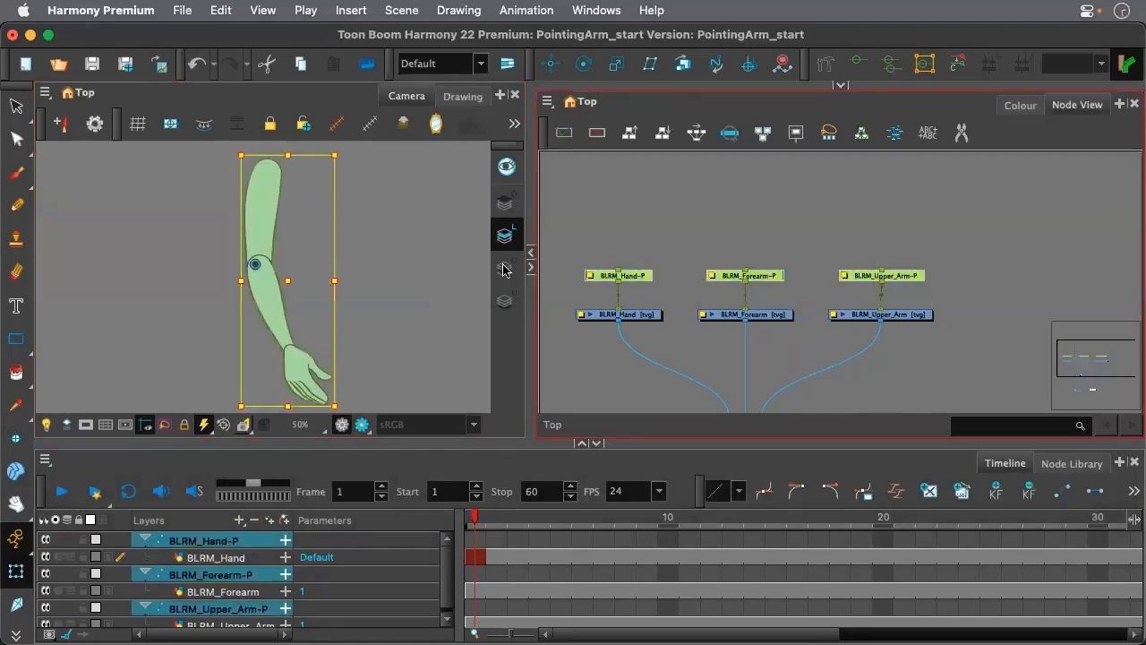
{"action": "left_click", "coordinate": [681, 240]}
Add a second parent peg above both the forearm and upper arm pegs and align the new pegs over them
{"action": "left_click_drag", "start_coordinate": [751, 247], "coordinate": [893, 298]}
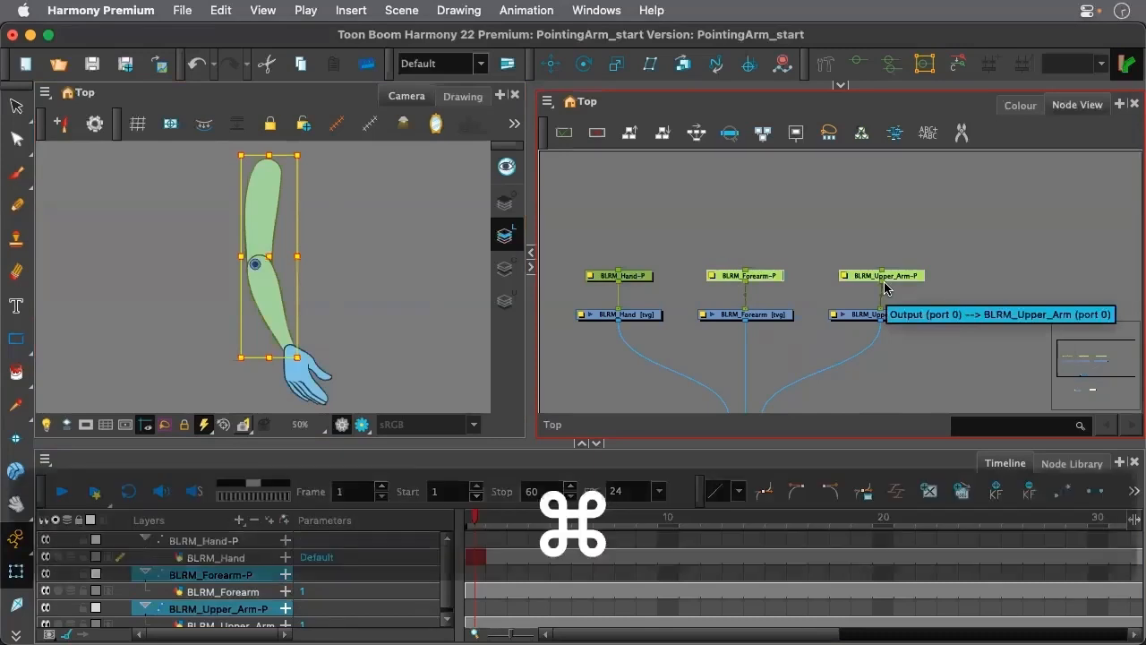
{"action": "key", "text": "shift+super+p"}
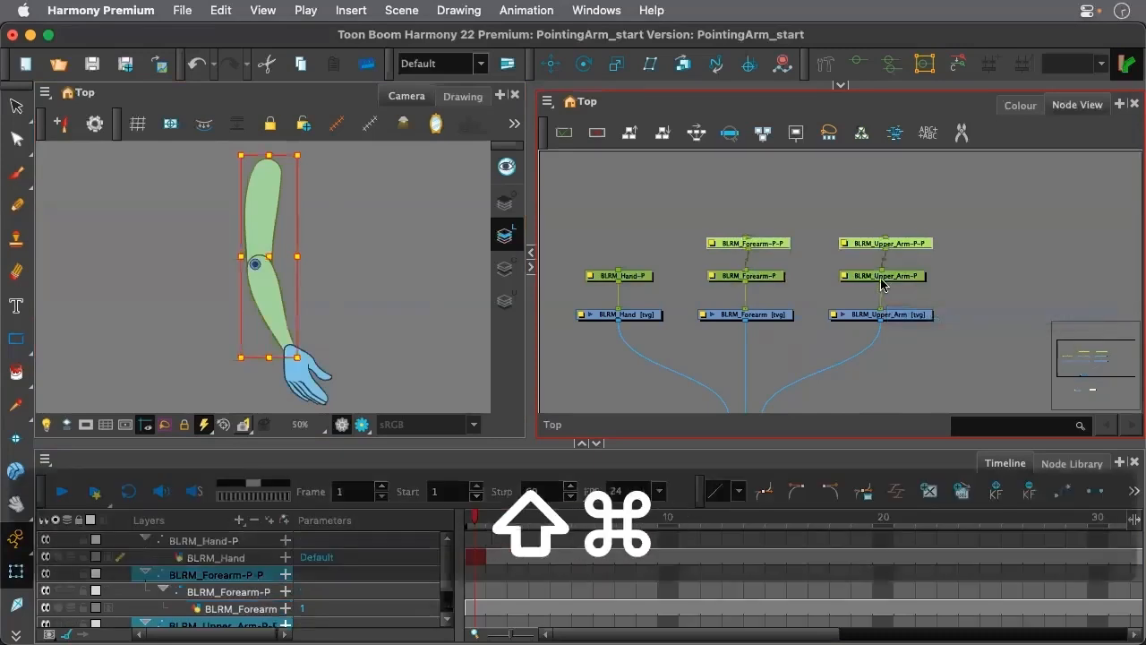
{"action": "left_click_drag", "start_coordinate": [762, 248], "coordinate": [763, 237]}
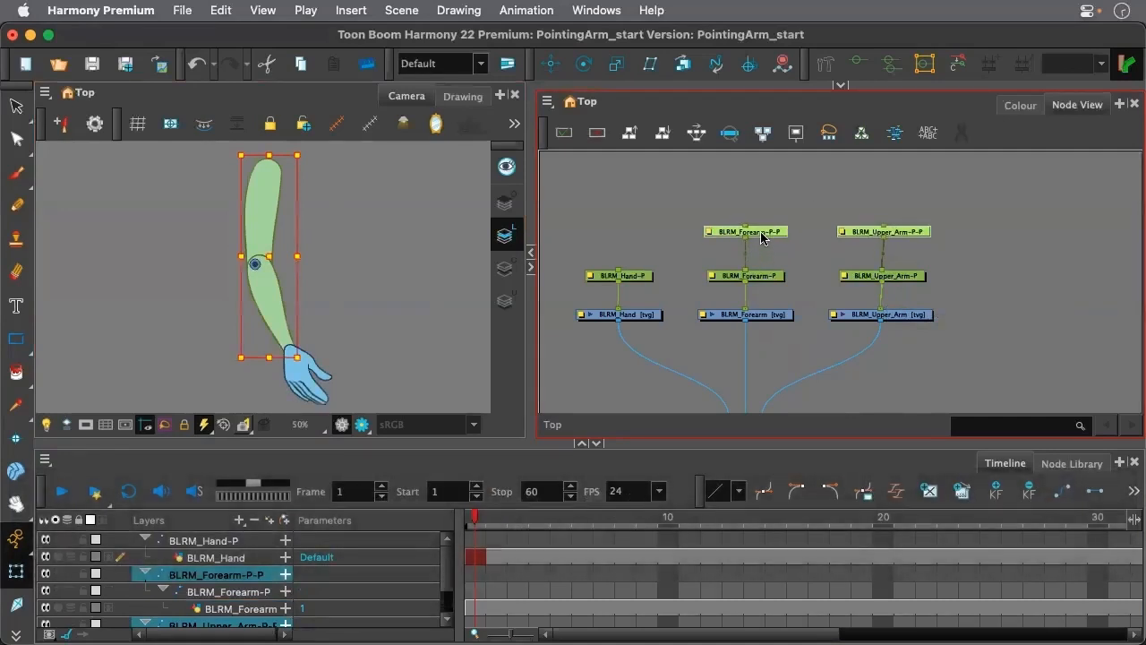
{"action": "left_click", "coordinate": [916, 254]}
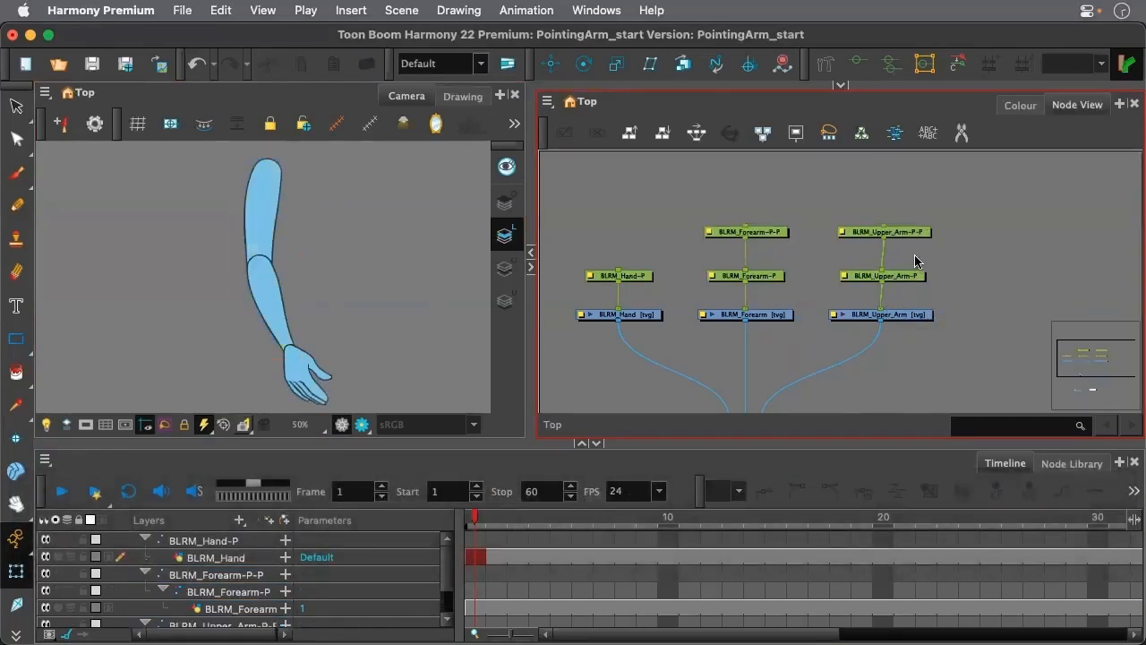
Select the BLRM_Hand-P peg, examine its pivot on the arm, and make the Timeline area slightly taller
{"action": "left_click", "coordinate": [639, 277]}
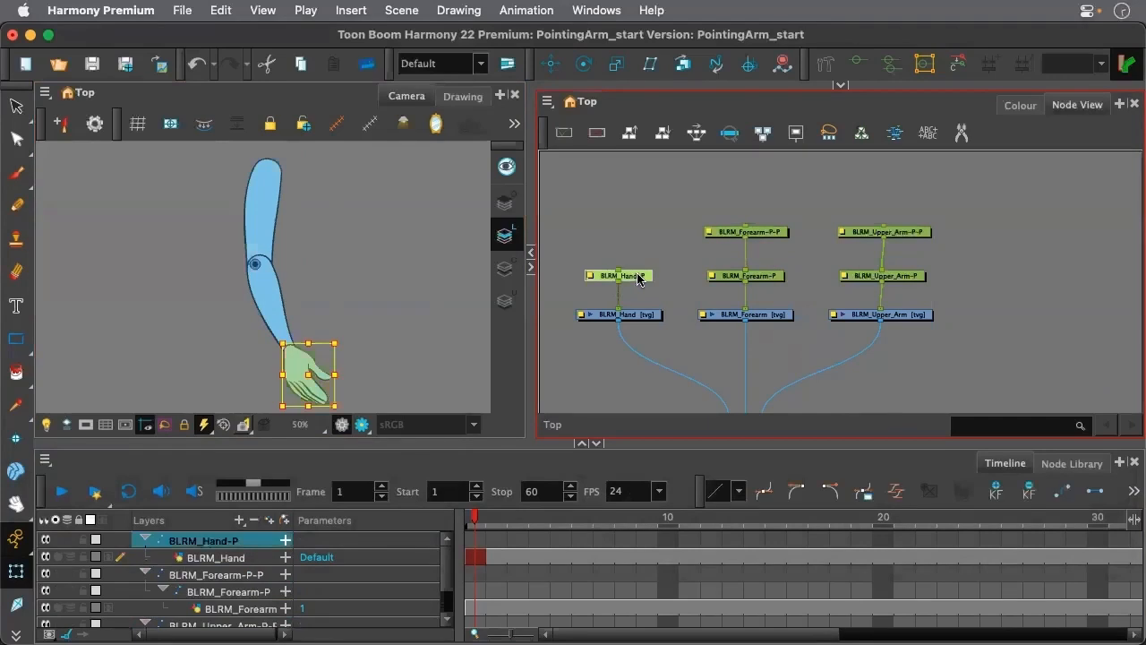
{"action": "scroll", "coordinate": [260, 268], "scroll_direction": "down", "scroll_amount": 3}
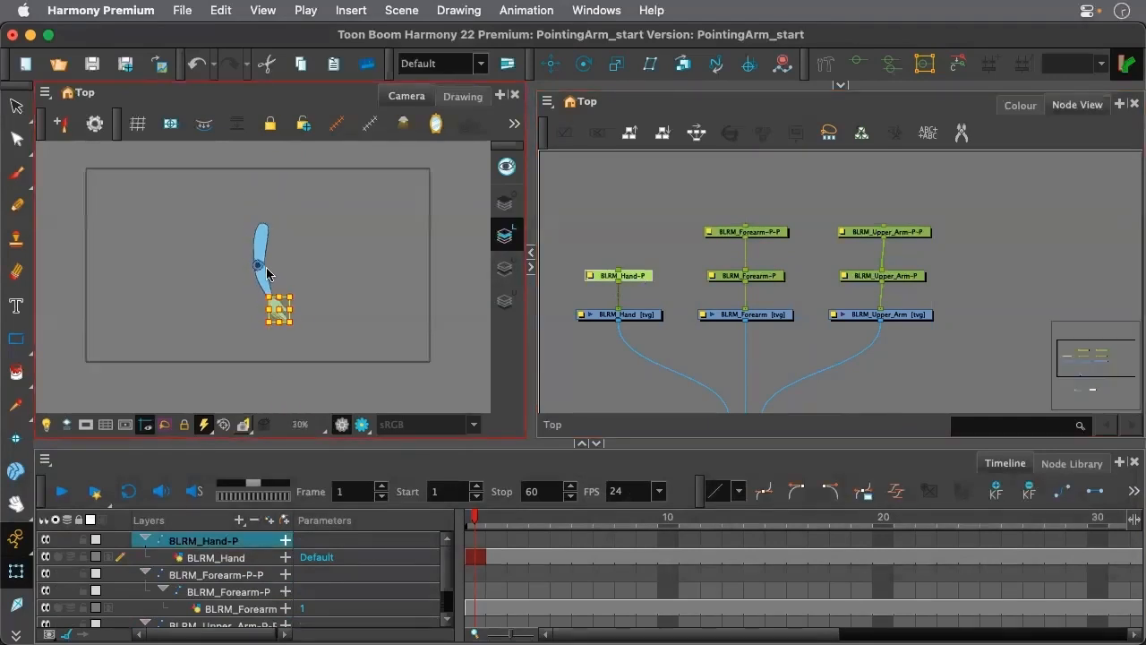
{"action": "scroll", "coordinate": [254, 261], "scroll_direction": "up", "scroll_amount": 2}
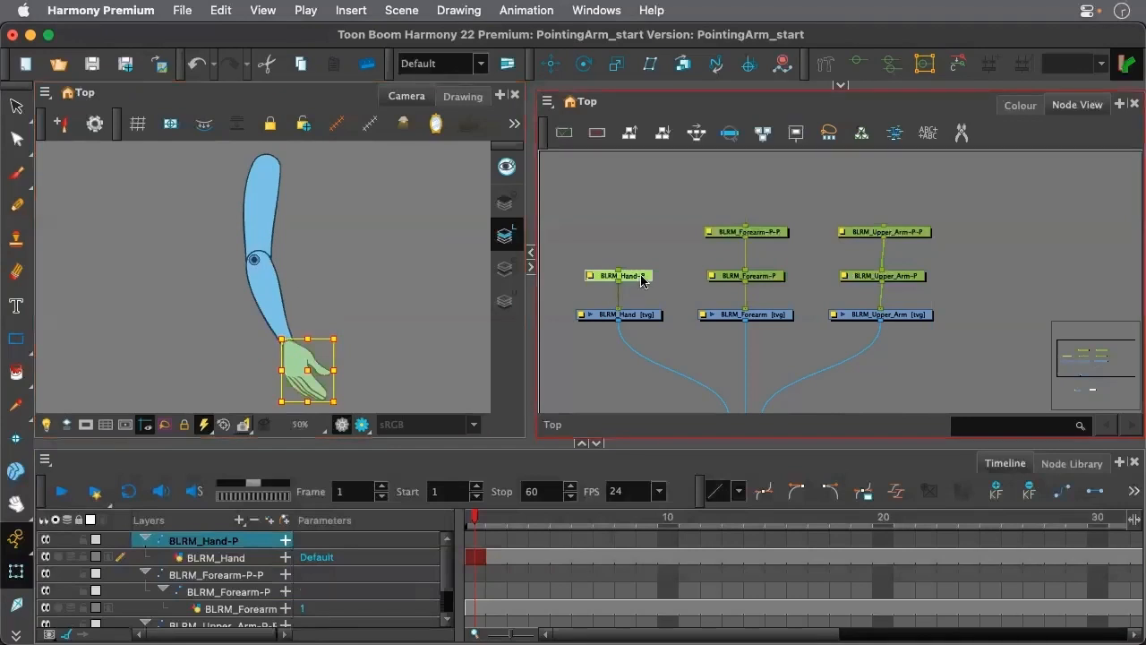
{"action": "scroll", "coordinate": [351, 254], "scroll_direction": "down", "scroll_amount": 4}
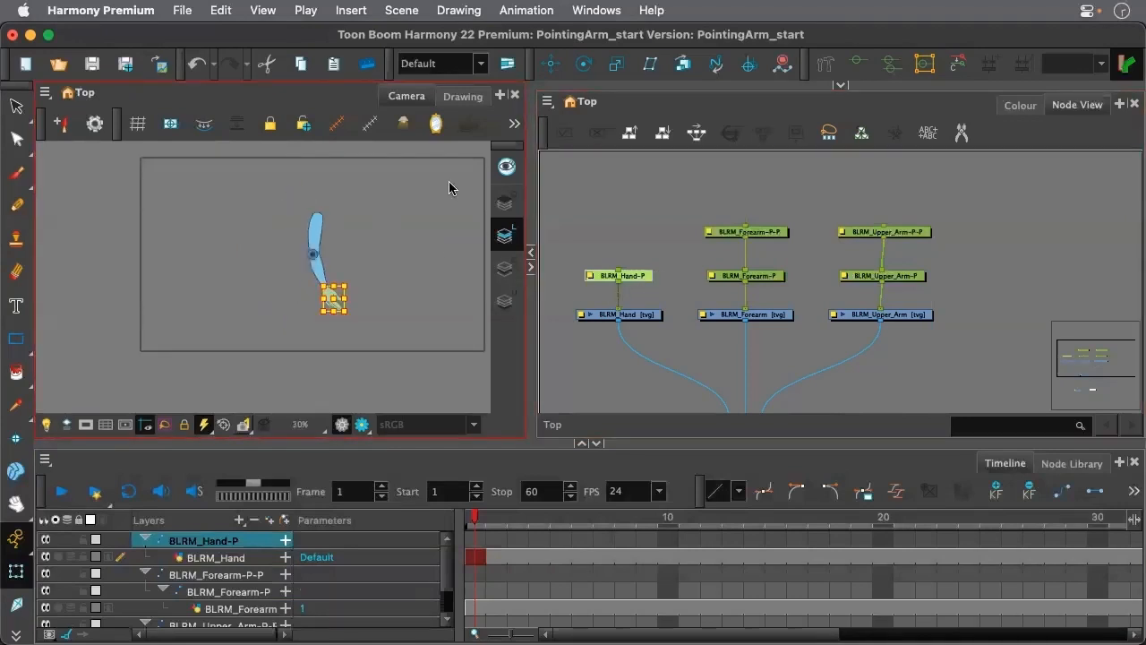
{"action": "scroll", "coordinate": [626, 259], "scroll_direction": "up", "scroll_amount": 2}
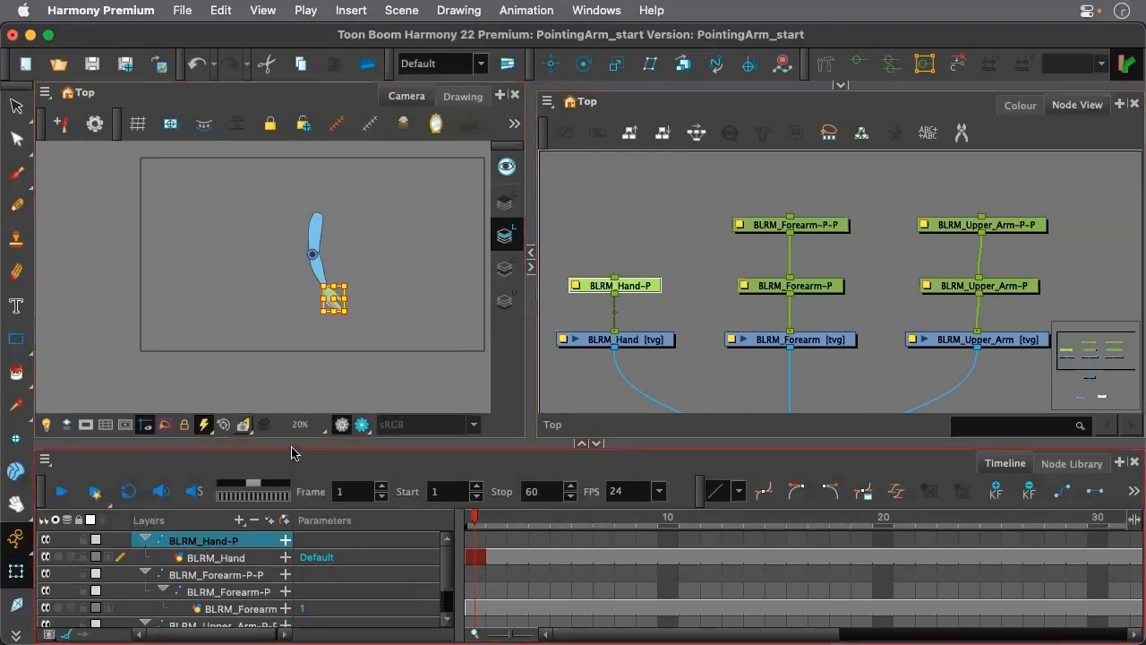
{"action": "left_click_drag", "start_coordinate": [285, 443], "coordinate": [285, 417]}
{"action": "scroll", "coordinate": [331, 229], "scroll_direction": "up", "scroll_amount": 3}
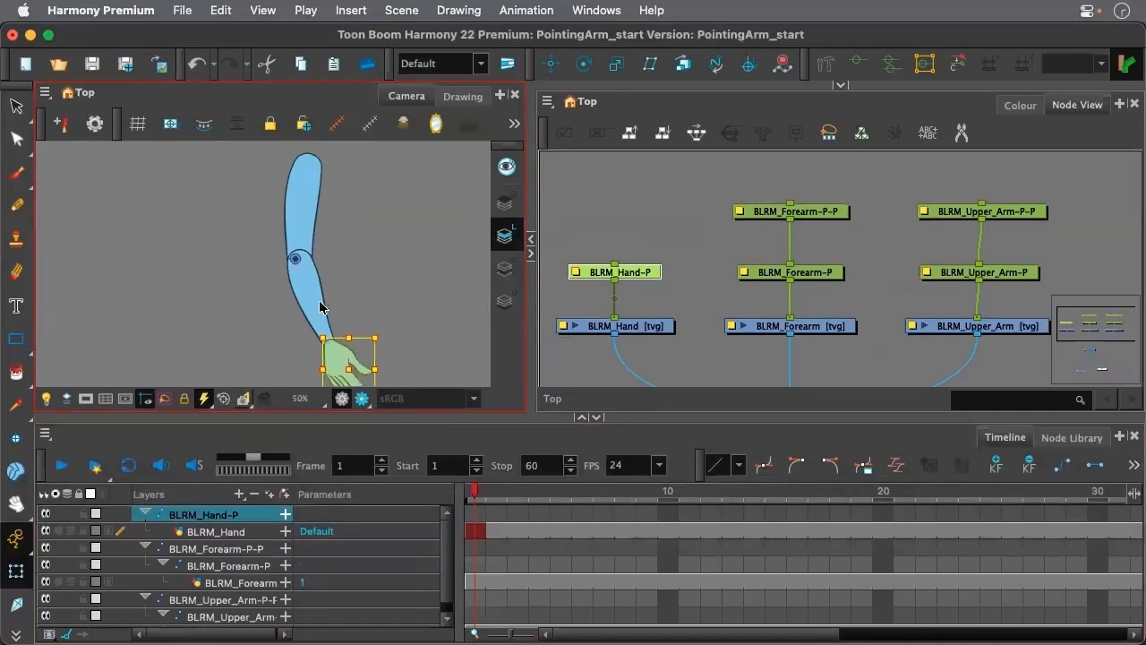
Select the hand, forearm and upper arm drawings together and show their artwork as outlines only
{"action": "left_click_drag", "start_coordinate": [588, 308], "coordinate": [1010, 374]}
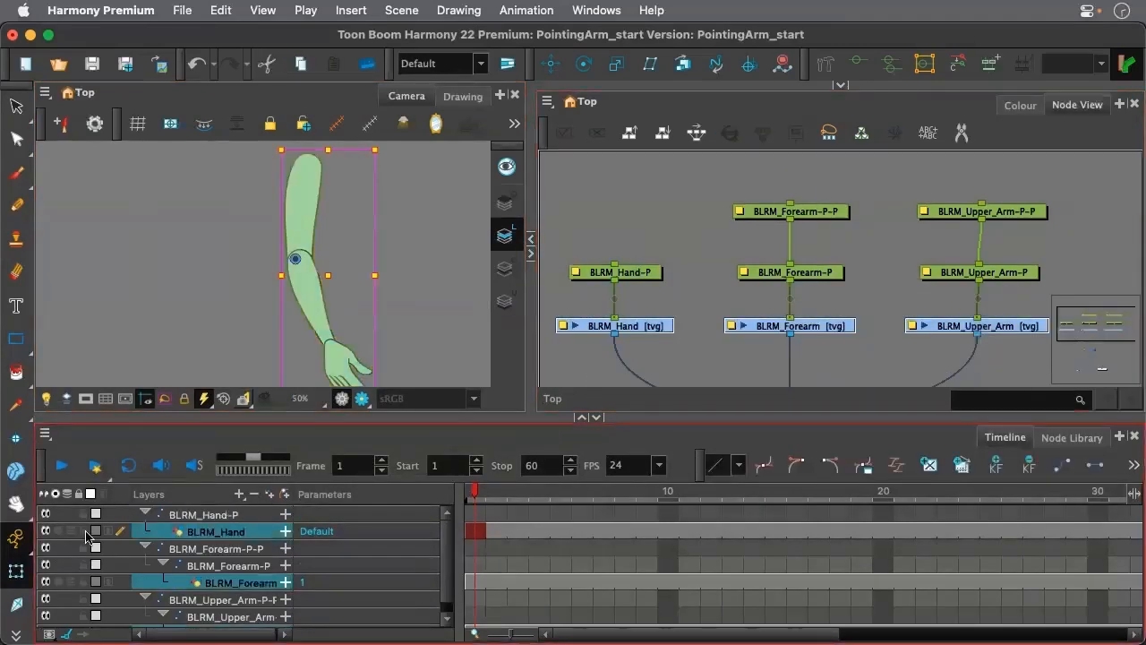
{"action": "left_click", "coordinate": [97, 534]}
{"action": "scroll", "coordinate": [332, 351], "scroll_direction": "up", "scroll_amount": 10}
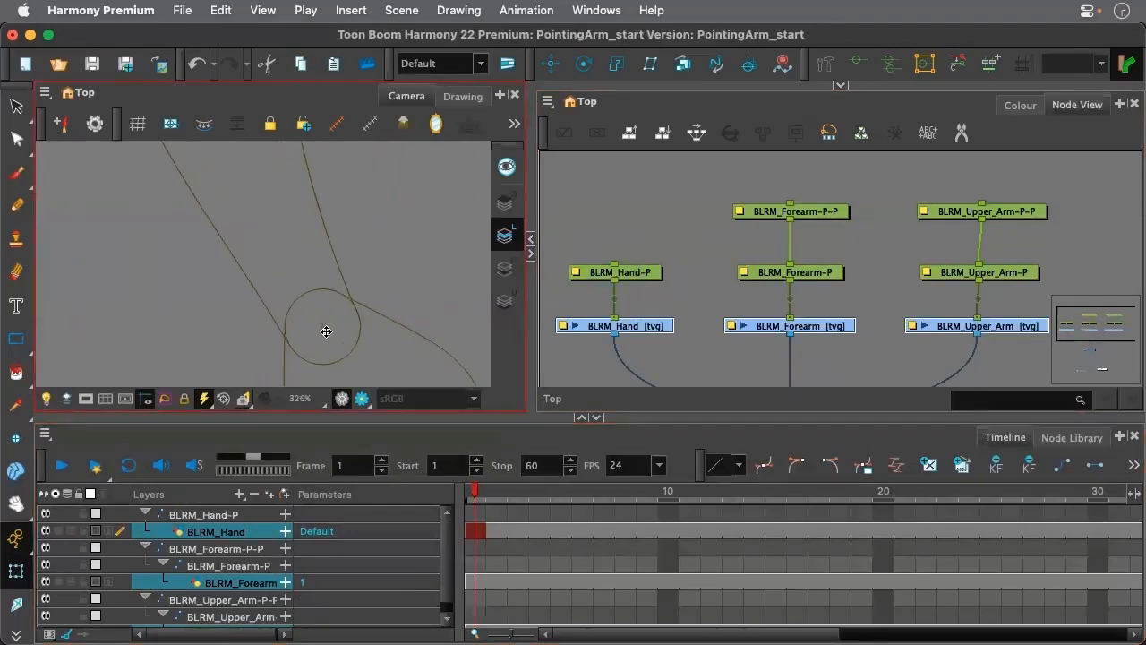
{"action": "scroll", "coordinate": [325, 331], "scroll_direction": "down", "scroll_amount": 10}
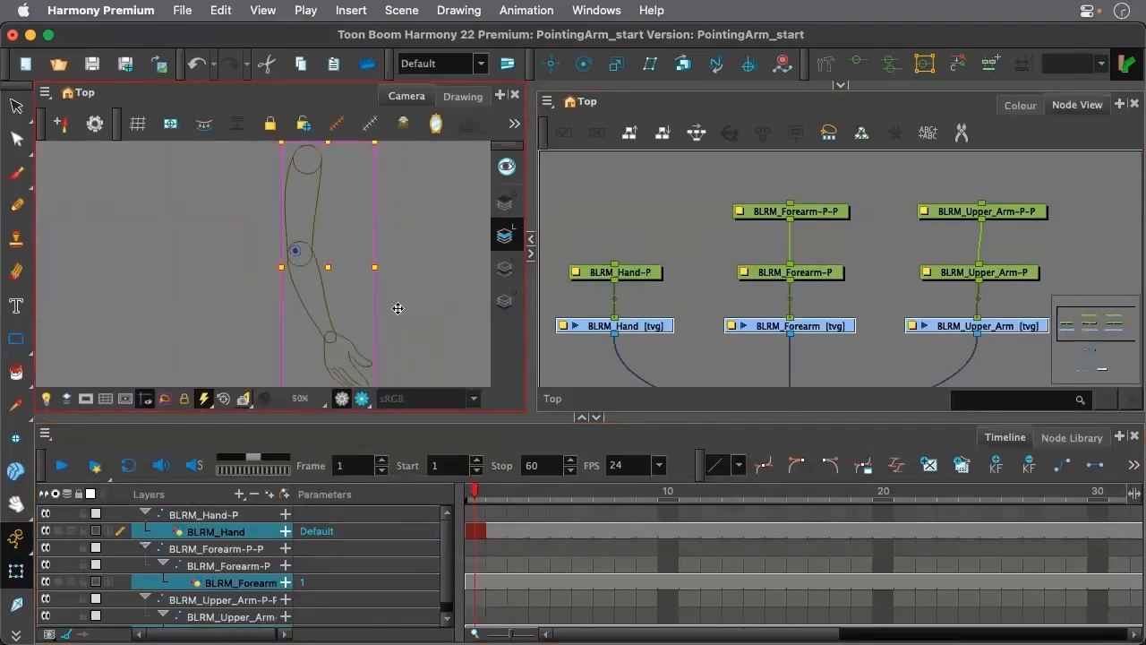
{"action": "left_click", "coordinate": [674, 290]}
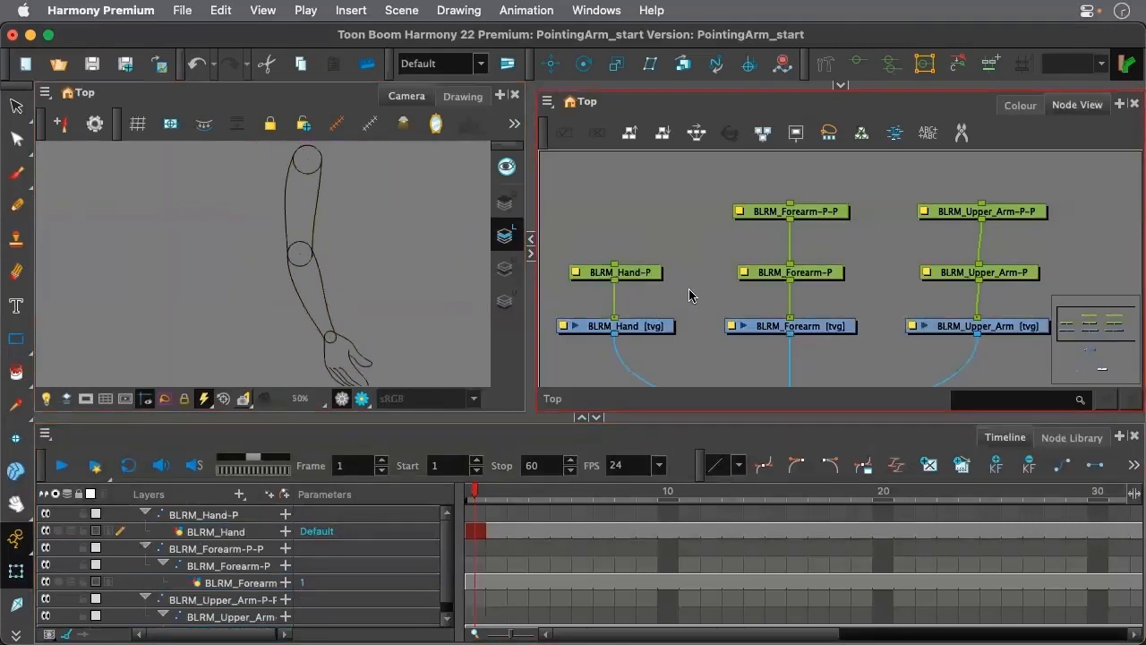
Use the Rotate tool to move the BLRM_Hand-P peg's pivot to the centre of the wrist circle
{"action": "left_click", "coordinate": [605, 266]}
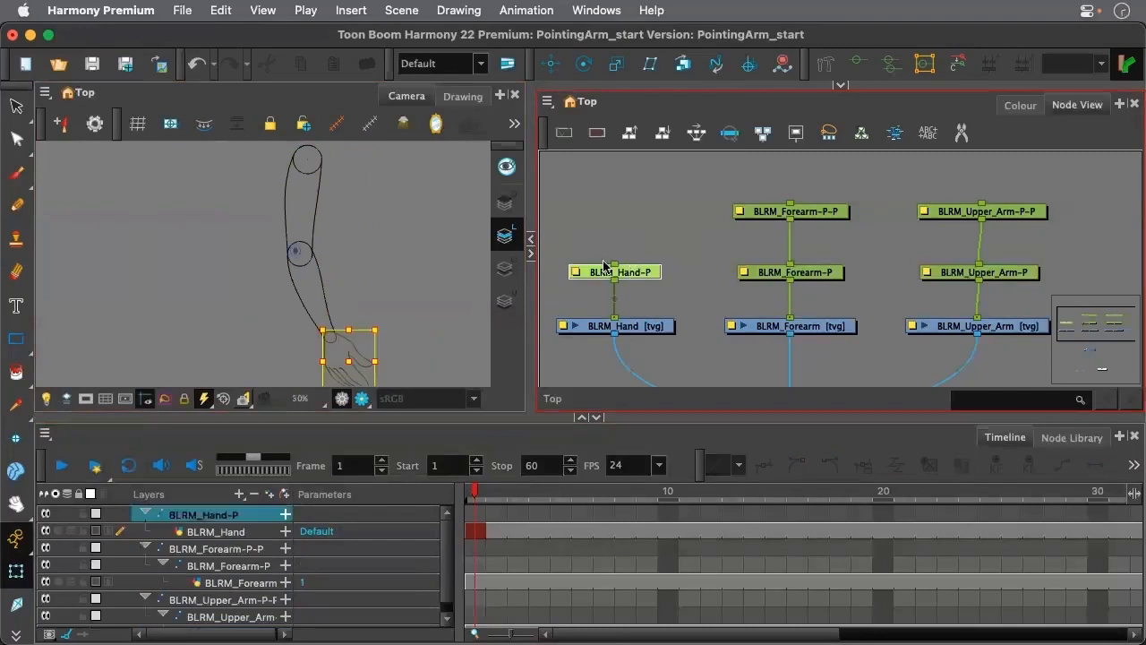
{"action": "left_click", "coordinate": [583, 65]}
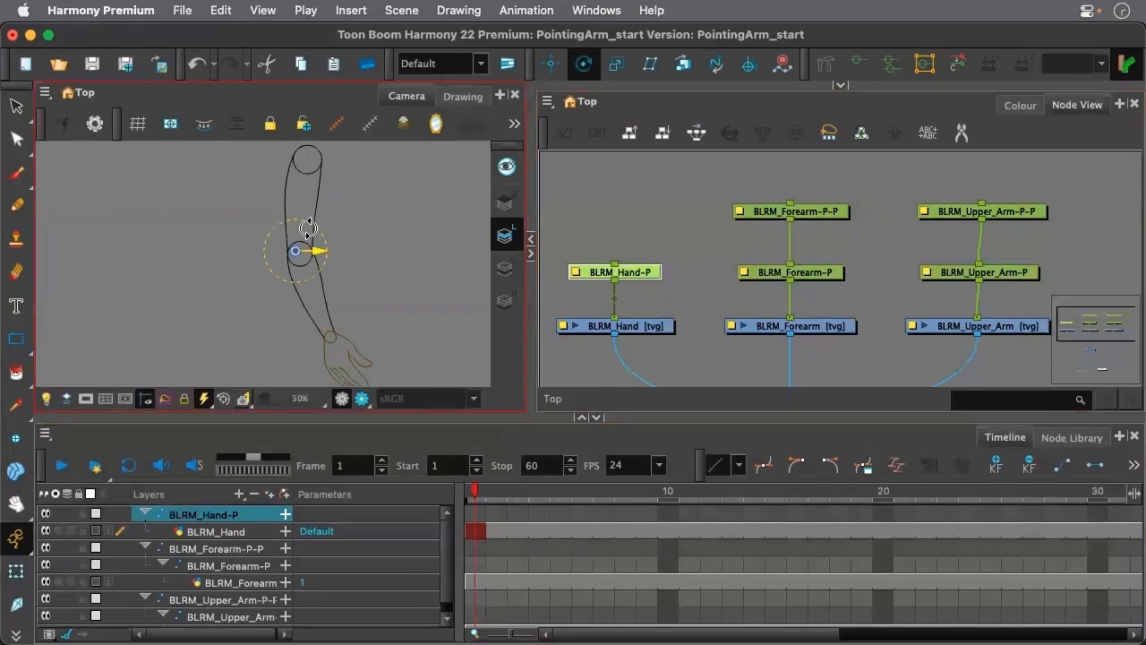
{"action": "left_click_drag", "start_coordinate": [311, 249], "coordinate": [266, 285]}
{"action": "scroll", "coordinate": [328, 333], "scroll_direction": "up", "scroll_amount": 7}
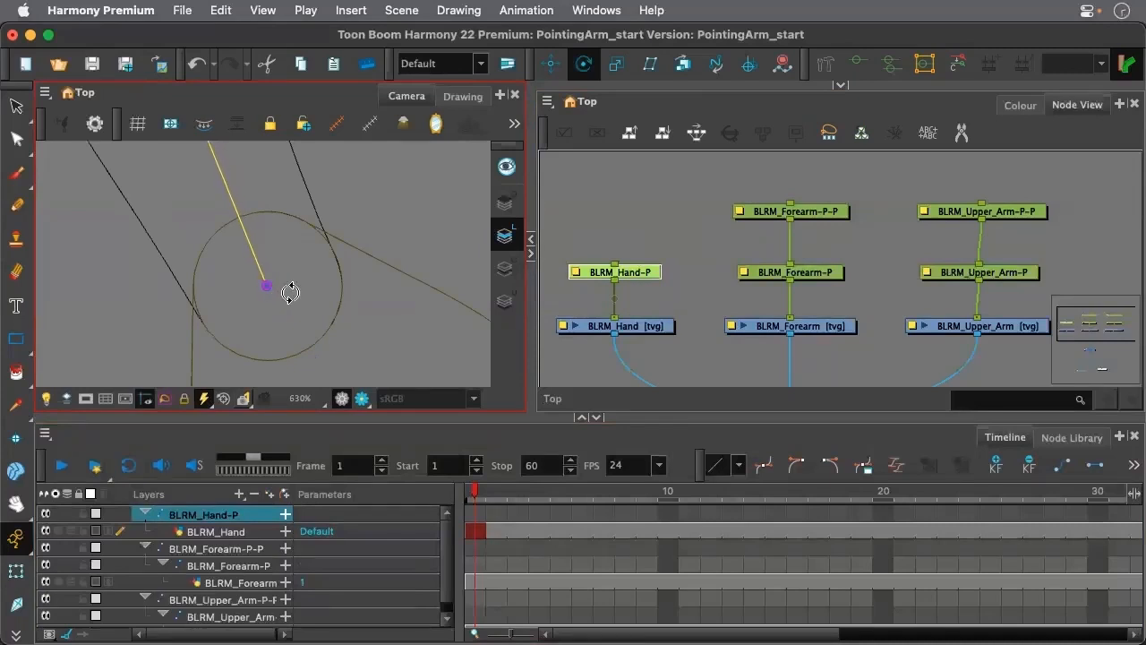
{"action": "scroll", "coordinate": [381, 184], "scroll_direction": "down", "scroll_amount": 12}
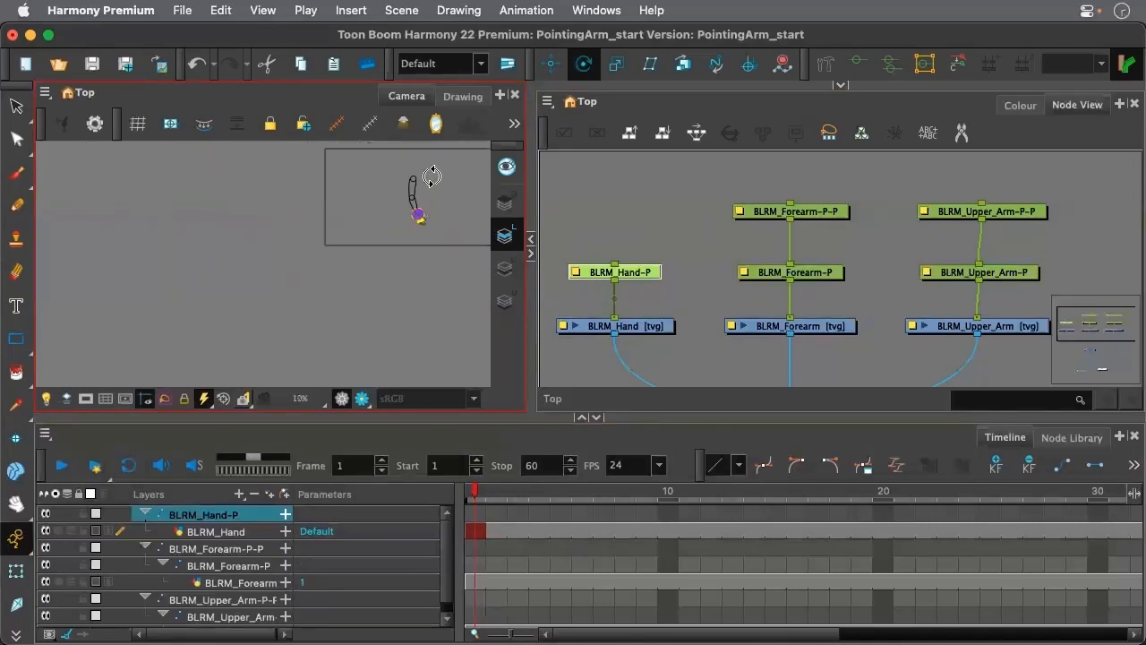
Select both forearm pegs together and place their pivot exactly on the centre mark of the elbow circle
{"action": "scroll", "coordinate": [362, 227], "scroll_direction": "up", "scroll_amount": 6}
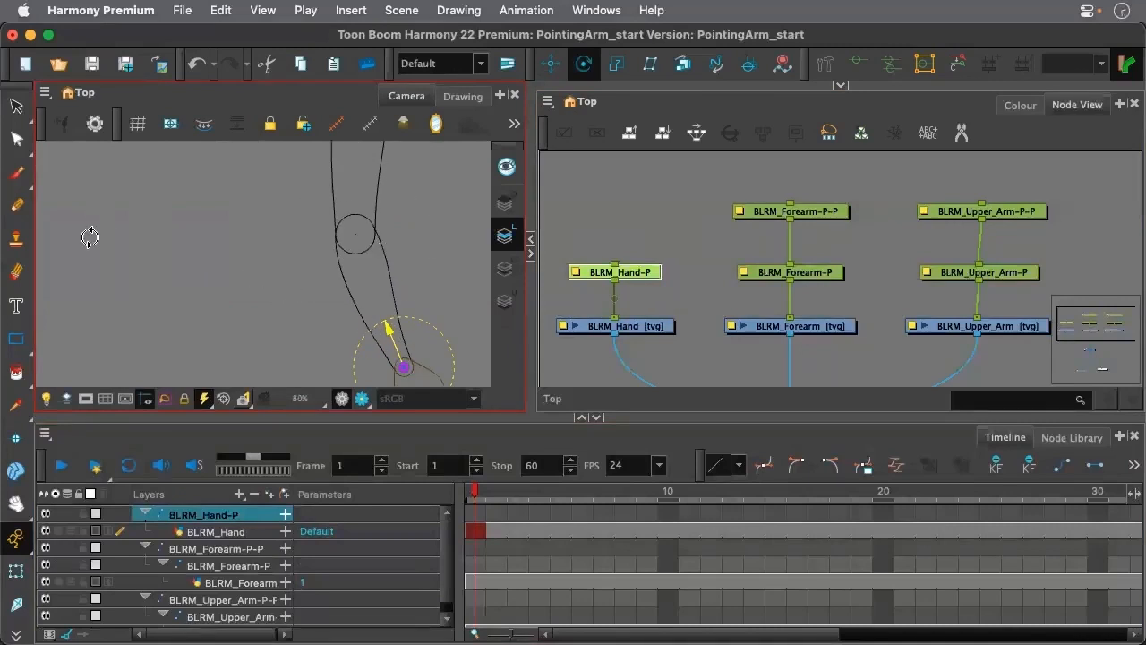
{"action": "scroll", "coordinate": [370, 247], "scroll_direction": "up", "scroll_amount": 8}
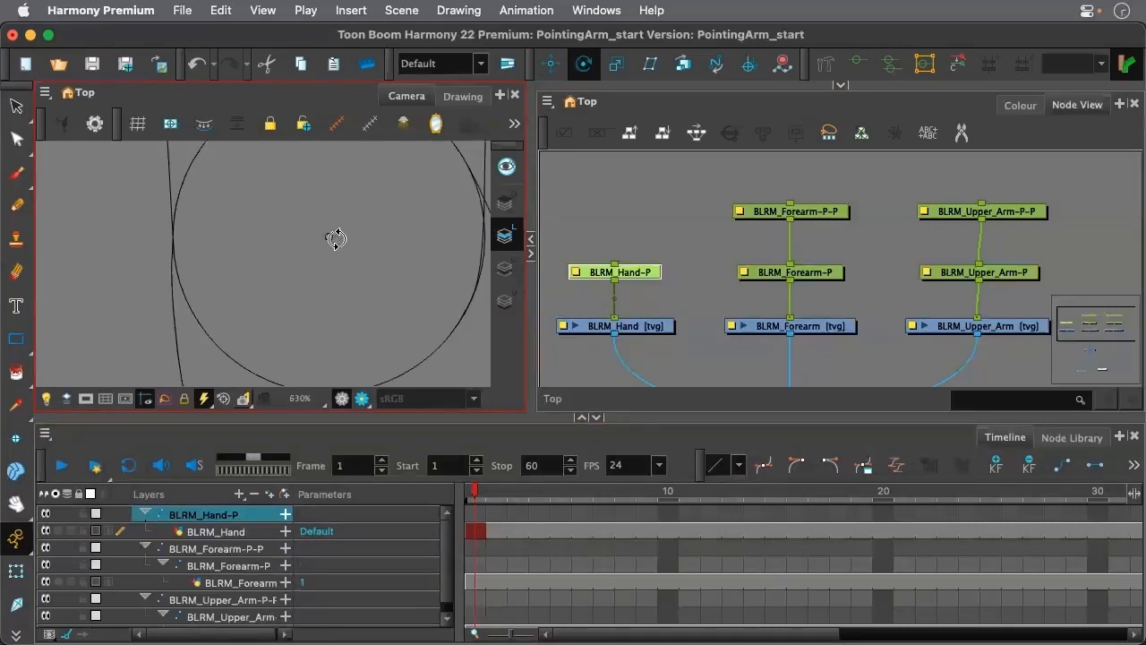
{"action": "scroll", "coordinate": [345, 248], "scroll_direction": "down", "scroll_amount": 8}
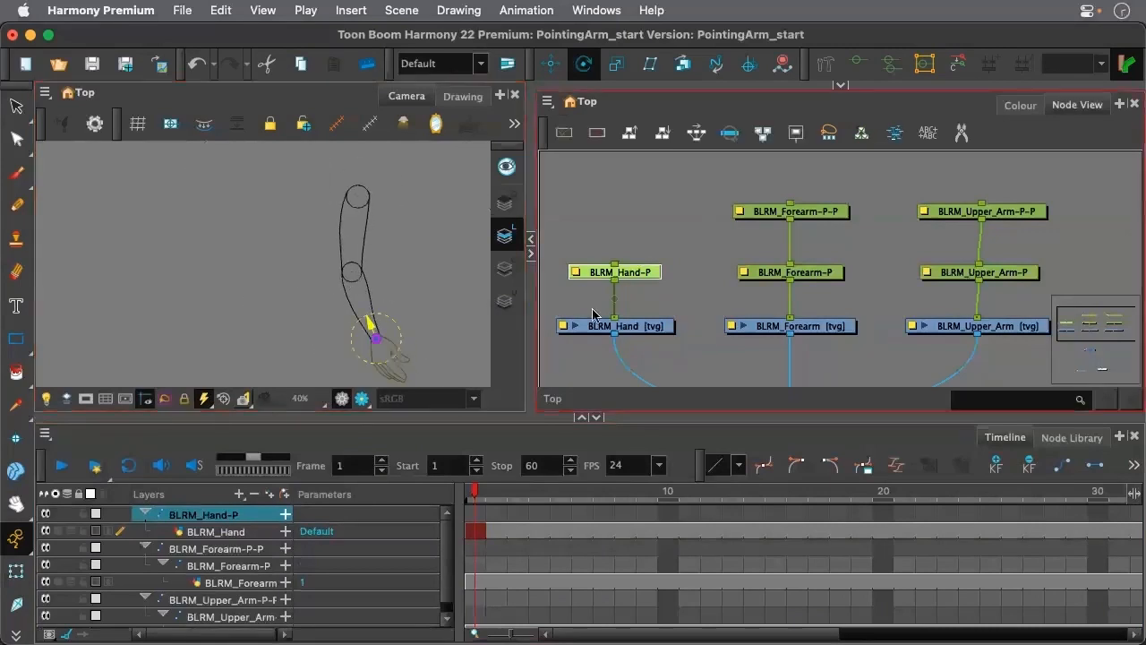
{"action": "left_click", "coordinate": [806, 242]}
{"action": "left_click", "coordinate": [806, 278]}
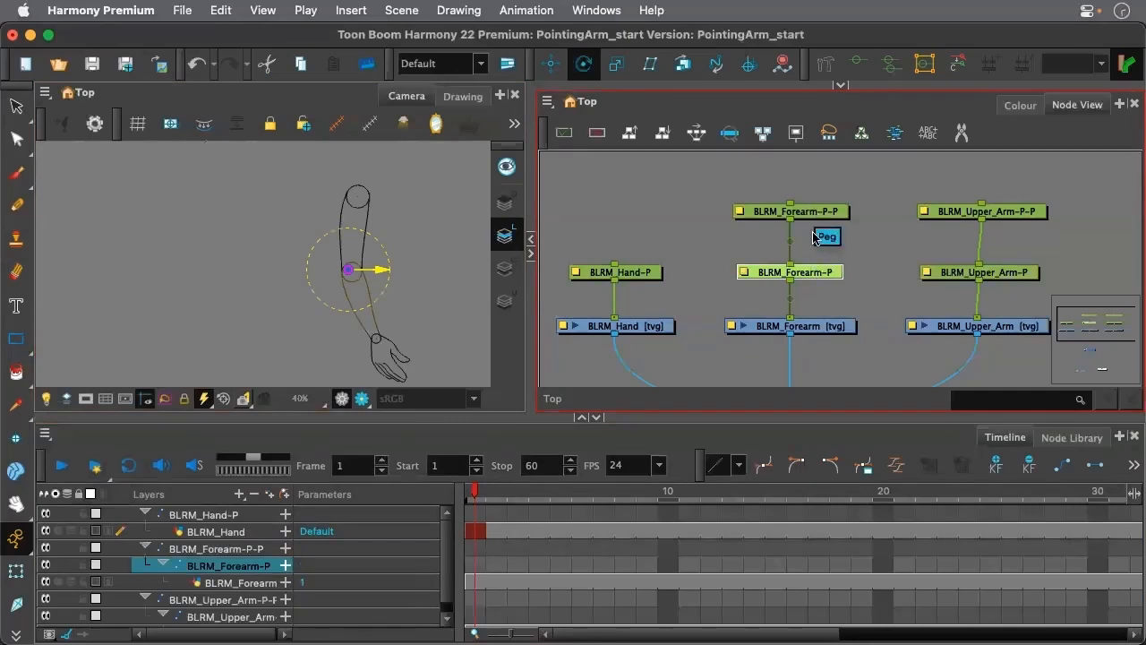
{"action": "left_click_drag", "start_coordinate": [767, 182], "coordinate": [814, 300]}
{"action": "scroll", "coordinate": [358, 273], "scroll_direction": "up", "scroll_amount": 1}
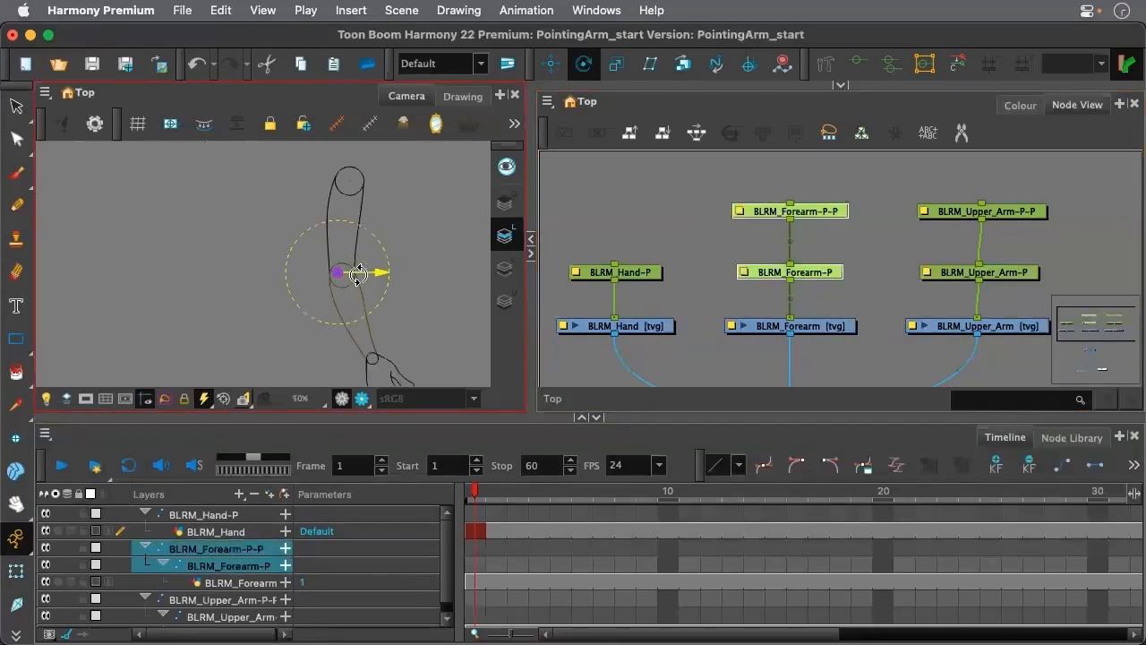
{"action": "scroll", "coordinate": [358, 273], "scroll_direction": "up", "scroll_amount": 7}
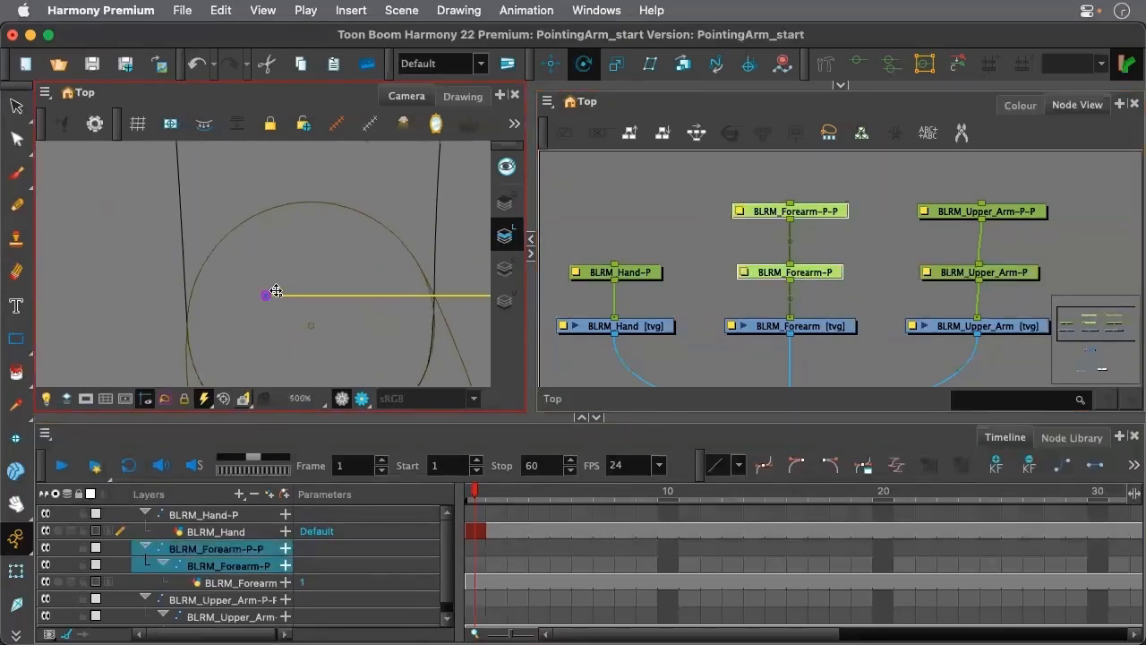
{"action": "left_click_drag", "start_coordinate": [275, 297], "coordinate": [304, 325]}
{"action": "scroll", "coordinate": [309, 316], "scroll_direction": "up", "scroll_amount": 4}
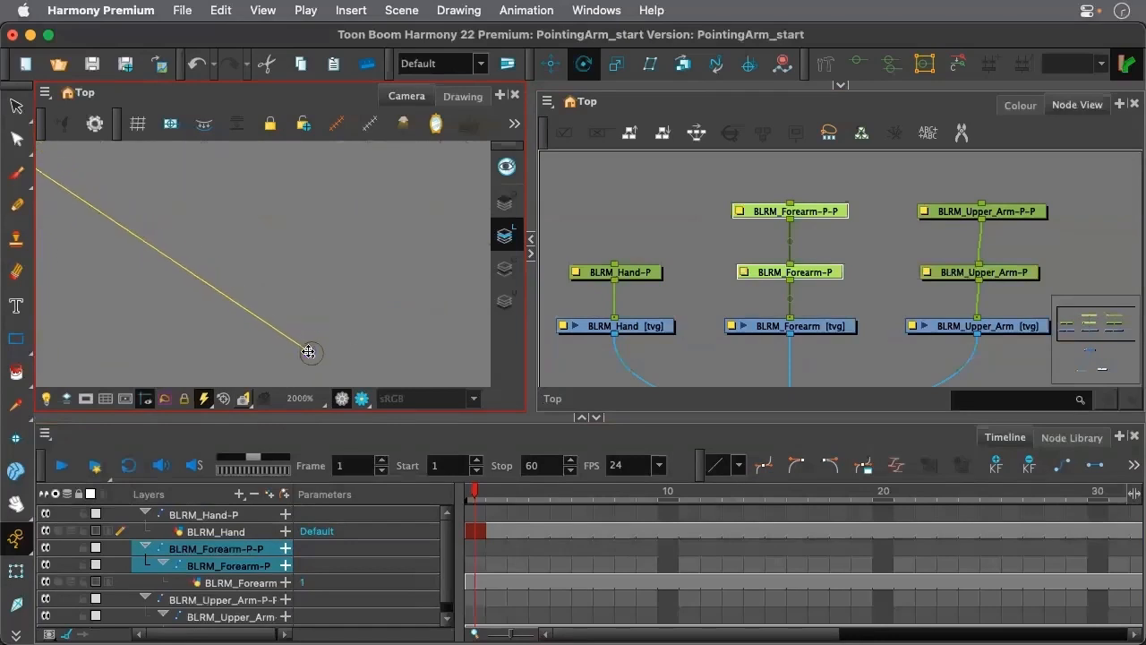
{"action": "scroll", "coordinate": [345, 242], "scroll_direction": "down", "scroll_amount": 8}
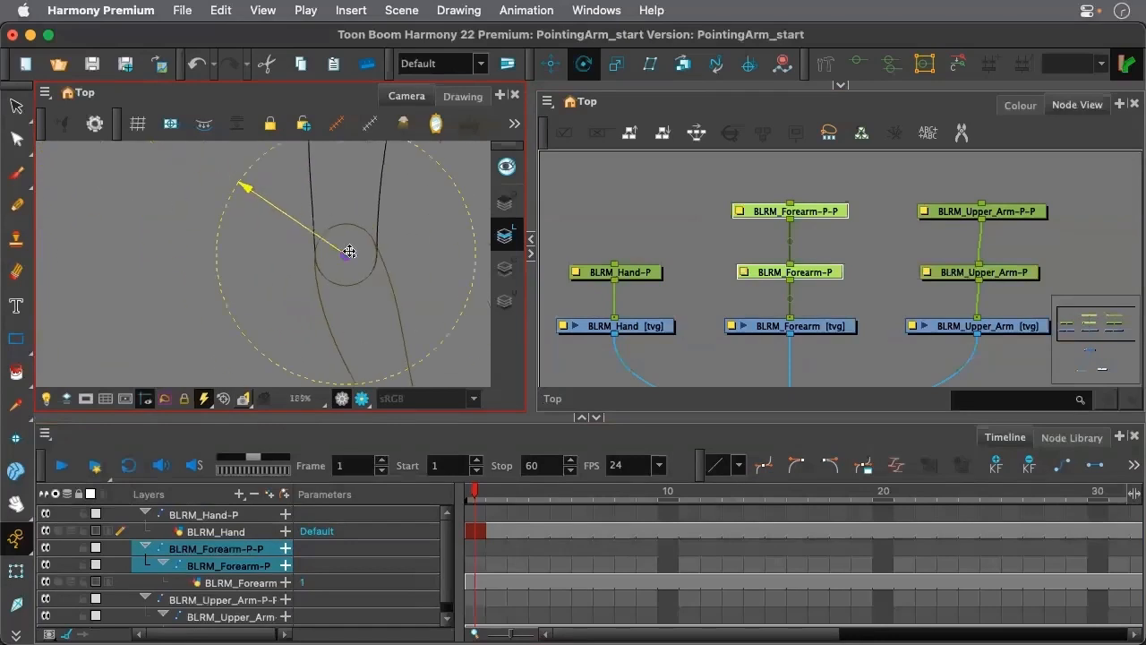
{"action": "scroll", "coordinate": [349, 252], "scroll_direction": "down", "scroll_amount": 3}
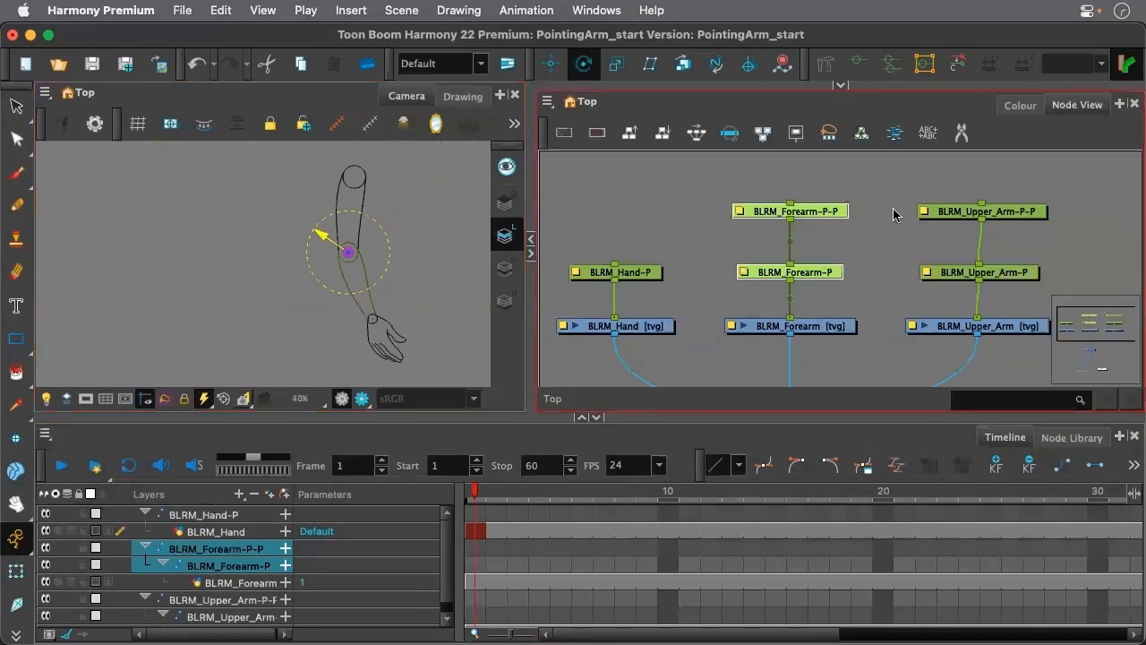
Select both upper arm pegs together and place their pivot exactly on the centre mark of the shoulder circle
{"action": "left_click_drag", "start_coordinate": [944, 177], "coordinate": [1005, 287]}
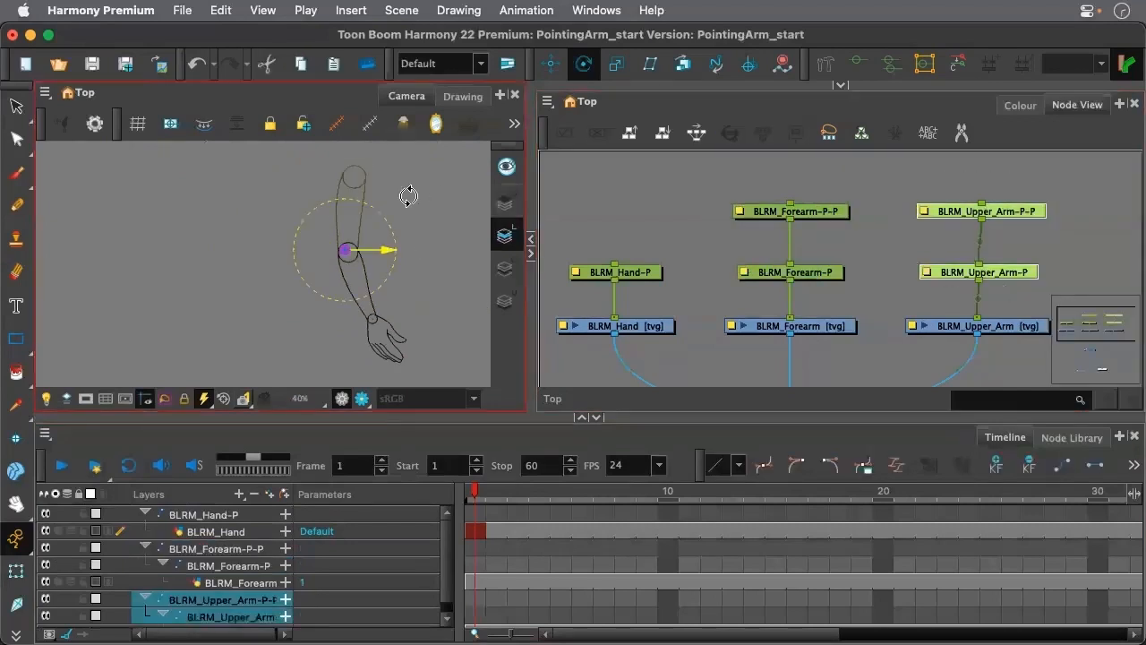
{"action": "scroll", "coordinate": [380, 168], "scroll_direction": "up", "scroll_amount": 5}
{"action": "scroll", "coordinate": [300, 331], "scroll_direction": "down", "scroll_amount": 3}
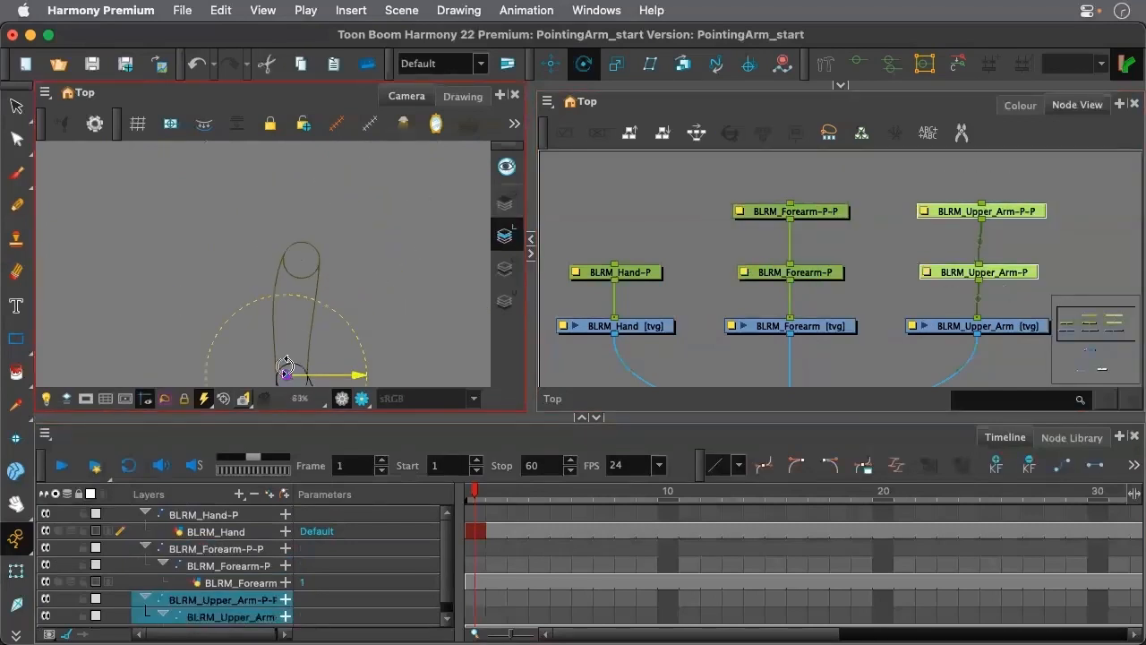
{"action": "left_click_drag", "start_coordinate": [291, 378], "coordinate": [303, 262]}
{"action": "scroll", "coordinate": [303, 262], "scroll_direction": "up", "scroll_amount": 10}
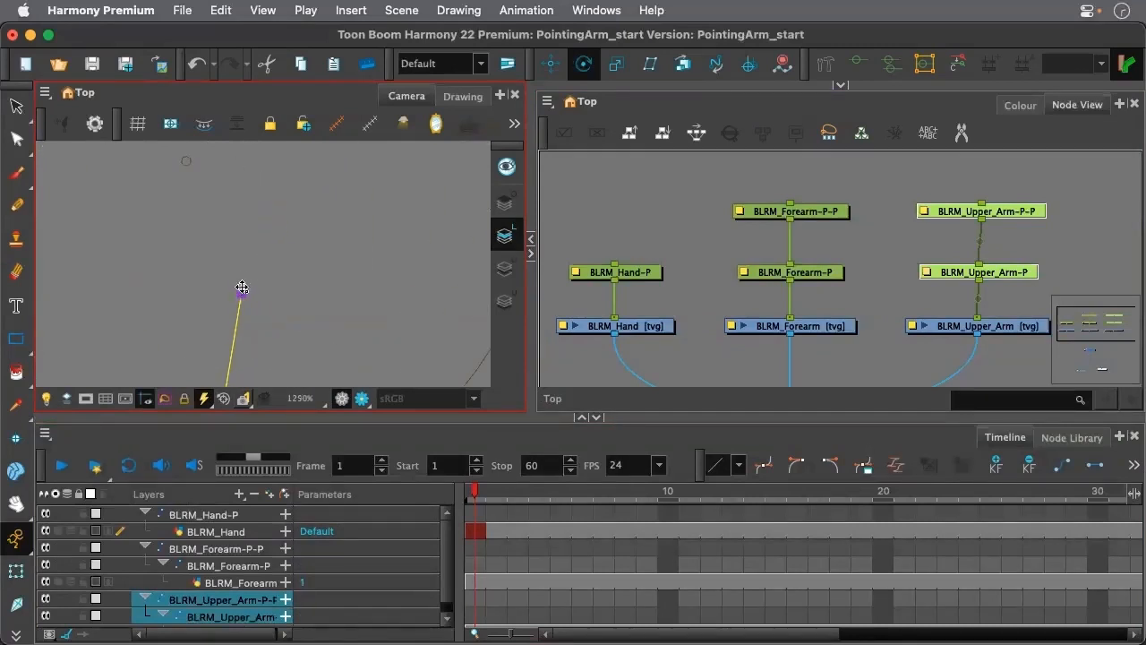
{"action": "left_click_drag", "start_coordinate": [242, 287], "coordinate": [184, 164]}
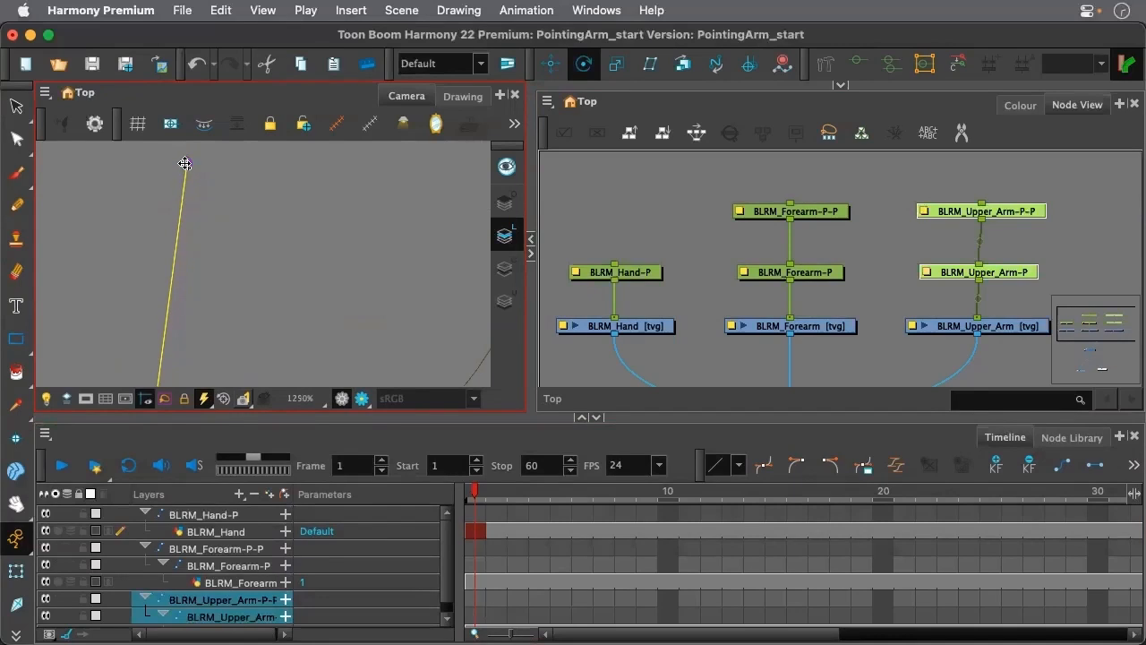
{"action": "scroll", "coordinate": [186, 164], "scroll_direction": "up", "scroll_amount": 4}
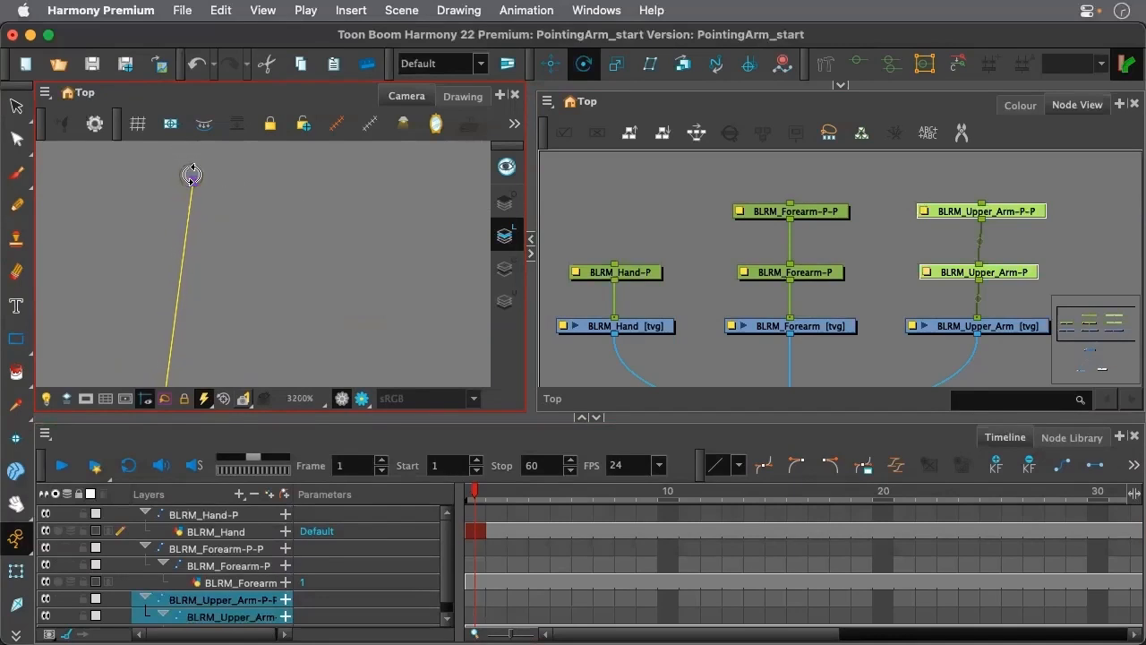
{"action": "left_click_drag", "start_coordinate": [192, 174], "coordinate": [188, 173]}
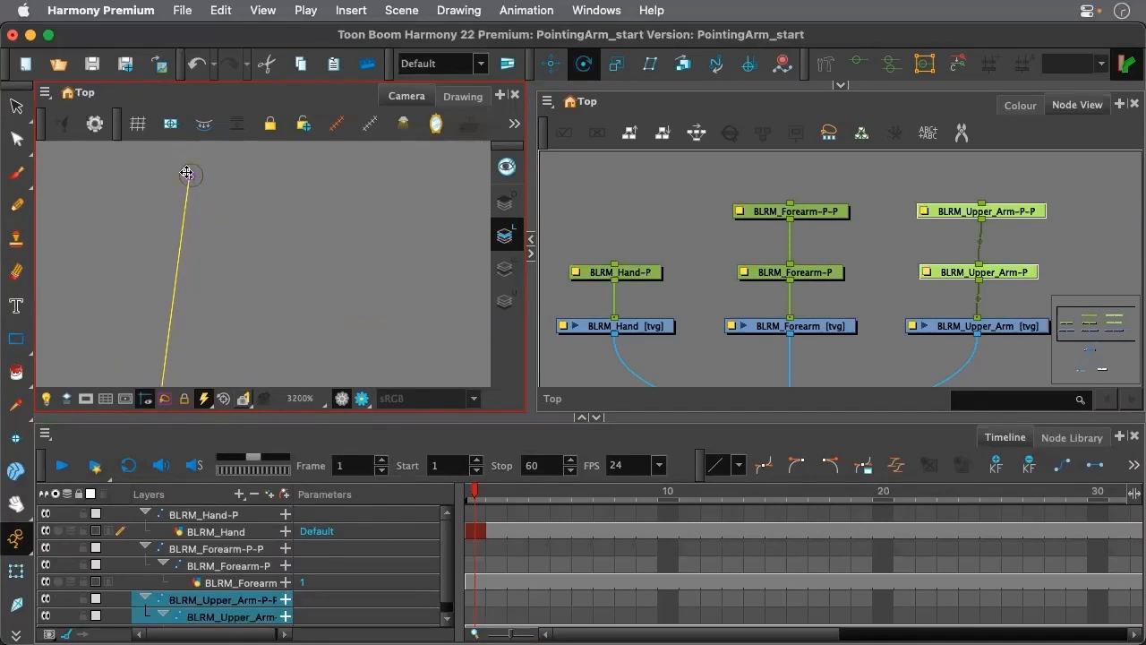
{"action": "scroll", "coordinate": [287, 211], "scroll_direction": "down", "scroll_amount": 10}
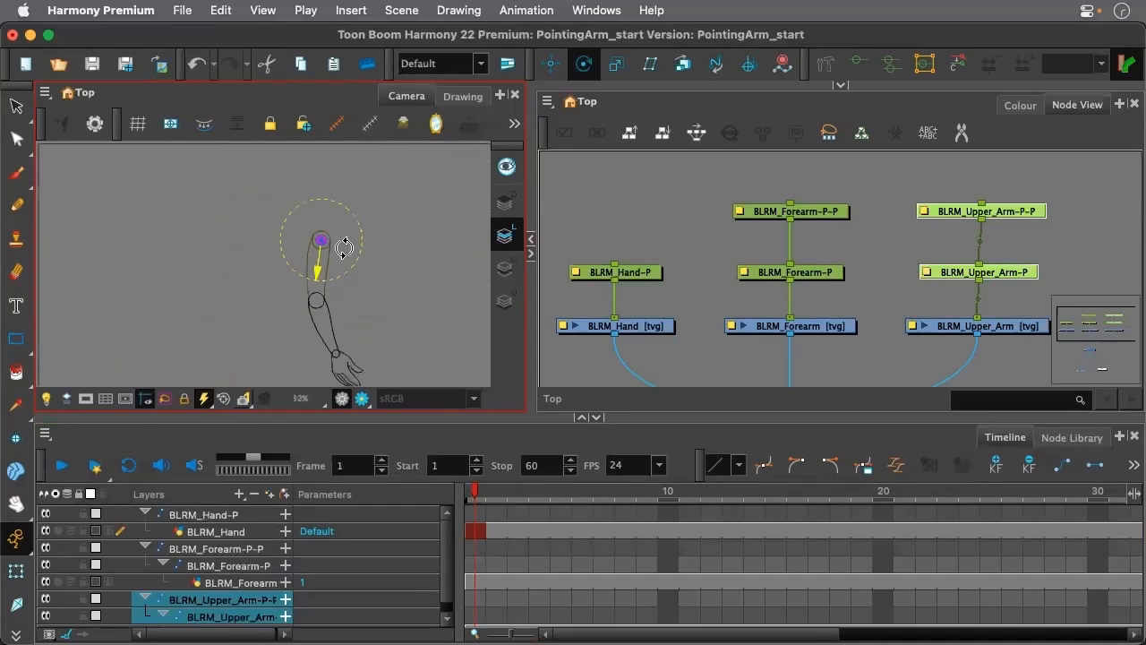
{"action": "scroll", "coordinate": [345, 248], "scroll_direction": "down", "scroll_amount": 2}
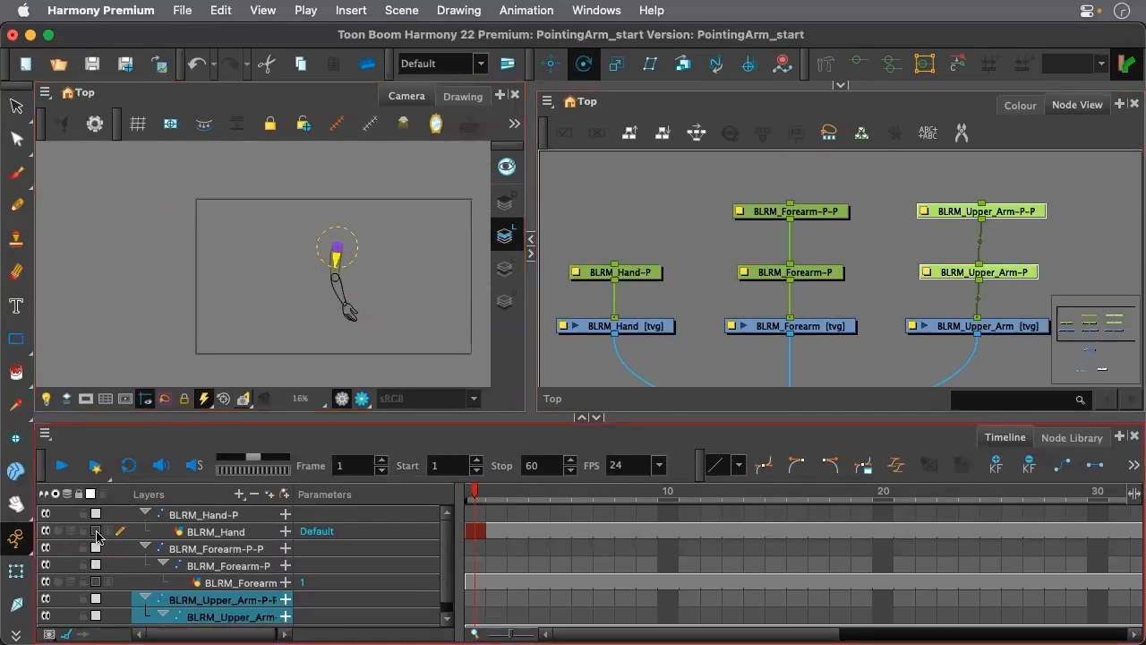
Restore the filled display of the hand, forearm and upper arm drawings and clear the selection
{"action": "left_click", "coordinate": [97, 532]}
{"action": "left_click", "coordinate": [97, 582]}
{"action": "scroll", "coordinate": [100, 586], "scroll_direction": "down", "scroll_amount": 1}
{"action": "left_click", "coordinate": [96, 620]}
{"action": "left_click", "coordinate": [628, 221]}
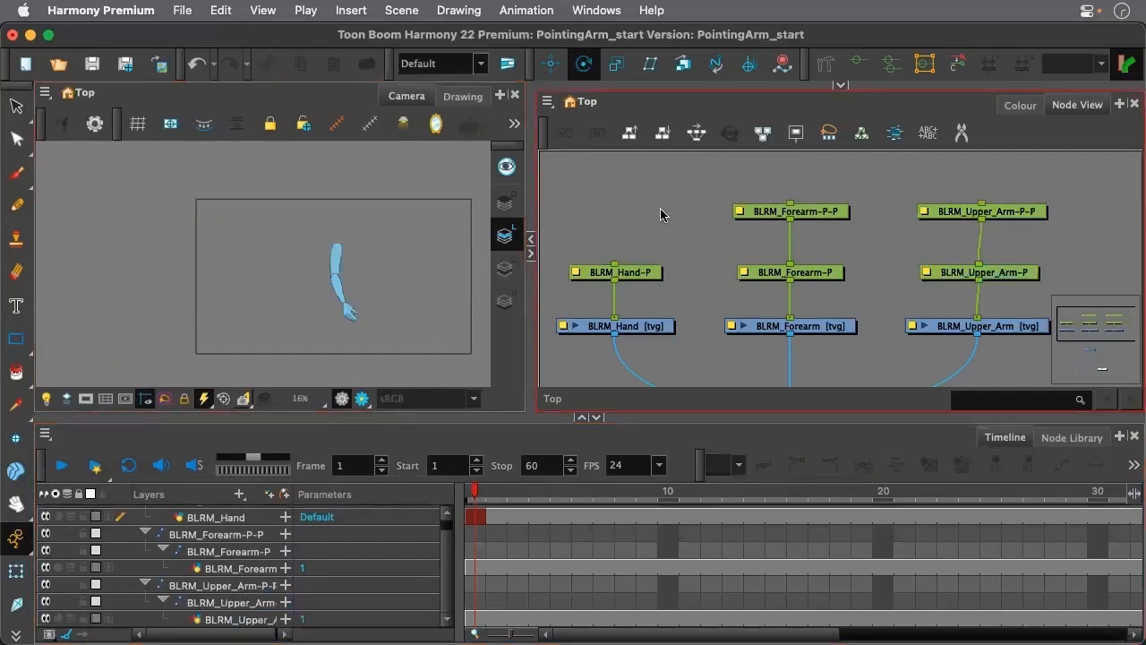
Activate the Transform tool with the hand peg selected and connect BLRM_Hand-P beneath the BLRM_Forearm-P-P peg
{"action": "left_click", "coordinate": [639, 274]}
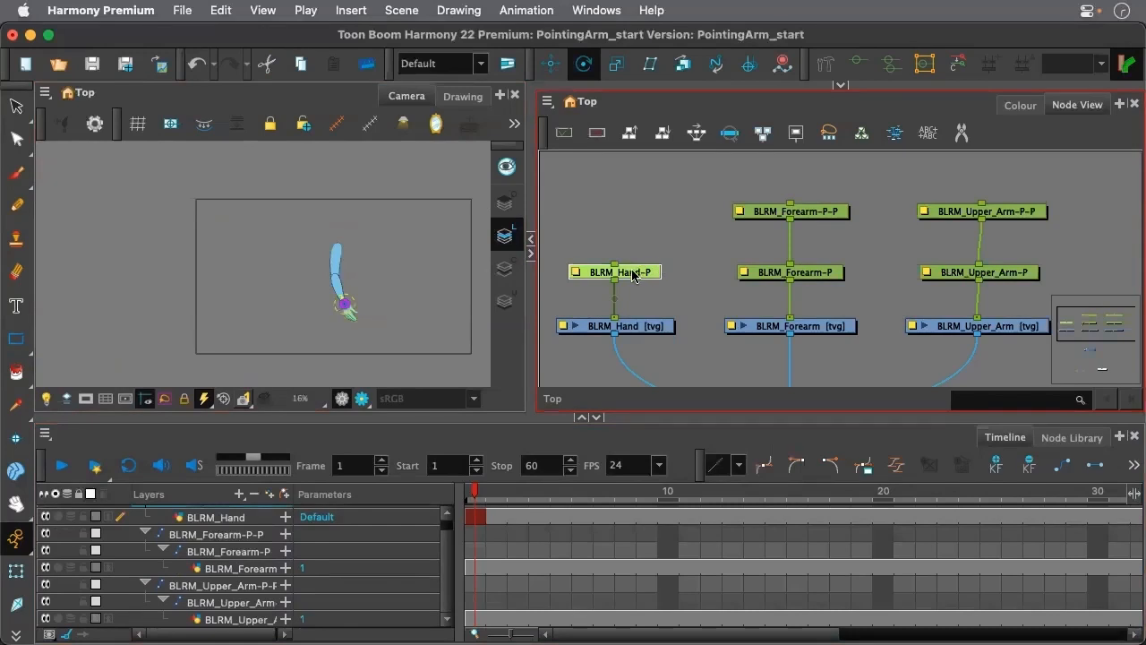
{"action": "left_click", "coordinate": [13, 570]}
{"action": "scroll", "coordinate": [355, 270], "scroll_direction": "up", "scroll_amount": 5}
{"action": "scroll", "coordinate": [353, 271], "scroll_direction": "down", "scroll_amount": 3}
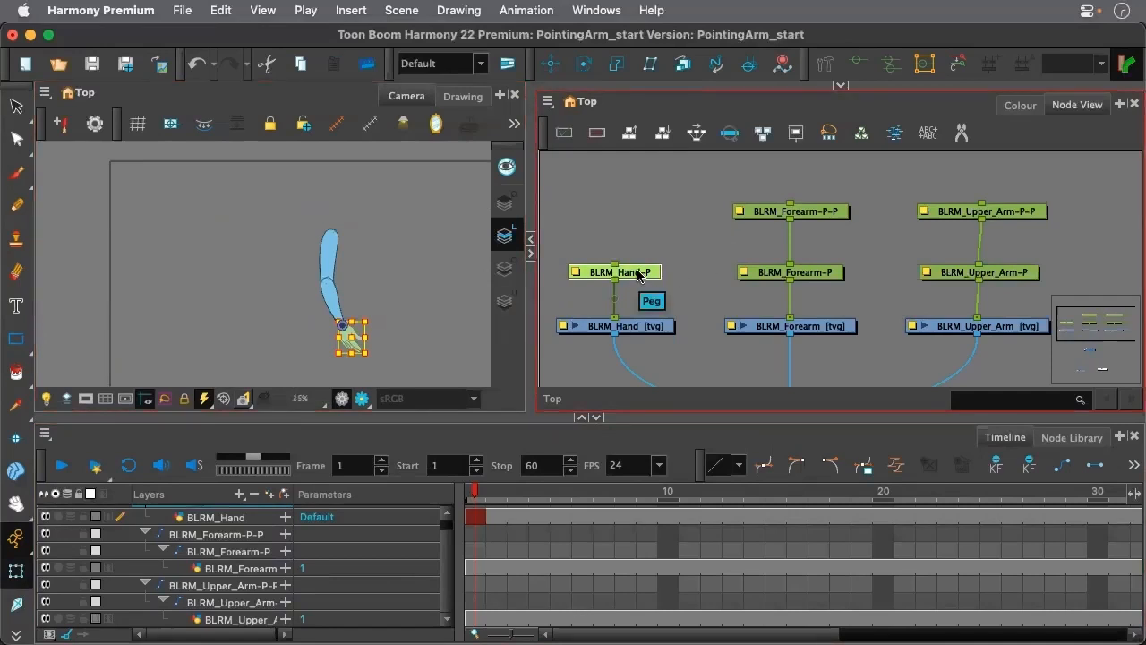
{"action": "left_click_drag", "start_coordinate": [793, 217], "coordinate": [625, 260]}
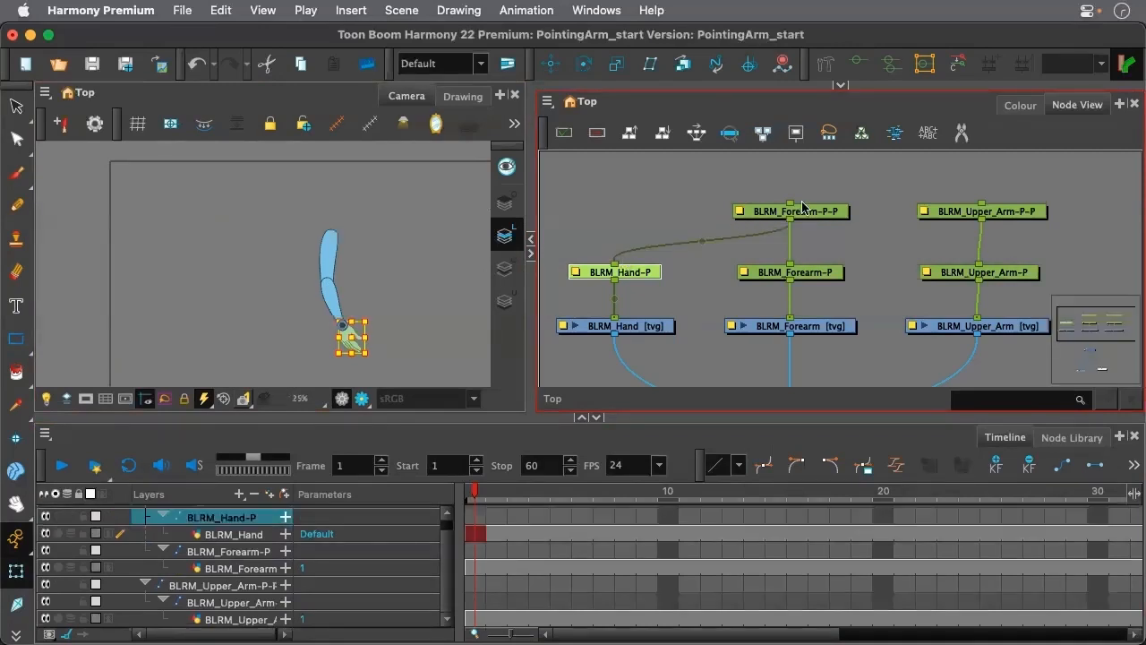
Test-rotate the forearm and hand with the BLRM_Forearm-P-P peg, undo the rotation and clear the selection
{"action": "left_click", "coordinate": [793, 211]}
{"action": "left_click", "coordinate": [643, 271]}
{"action": "left_click", "coordinate": [831, 215]}
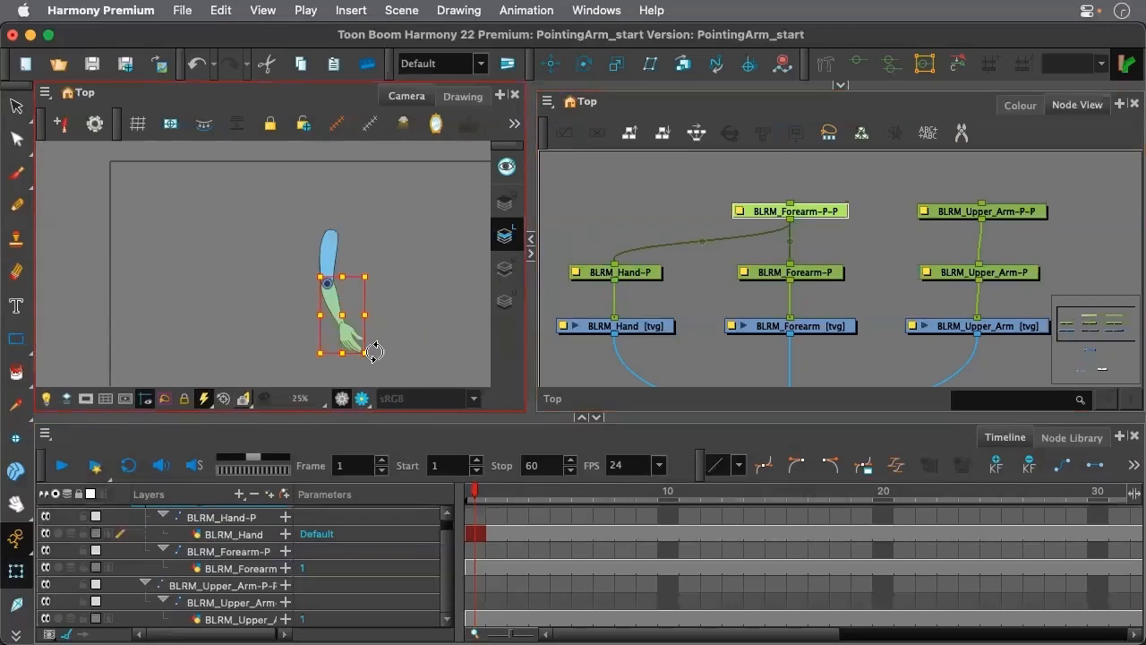
{"action": "key", "text": "shift+b"}
{"action": "left_click_drag", "start_coordinate": [377, 355], "coordinate": [390, 333]}
{"action": "key", "text": "b"}
{"action": "key", "text": "super+z"}
{"action": "key", "text": "super+z"}
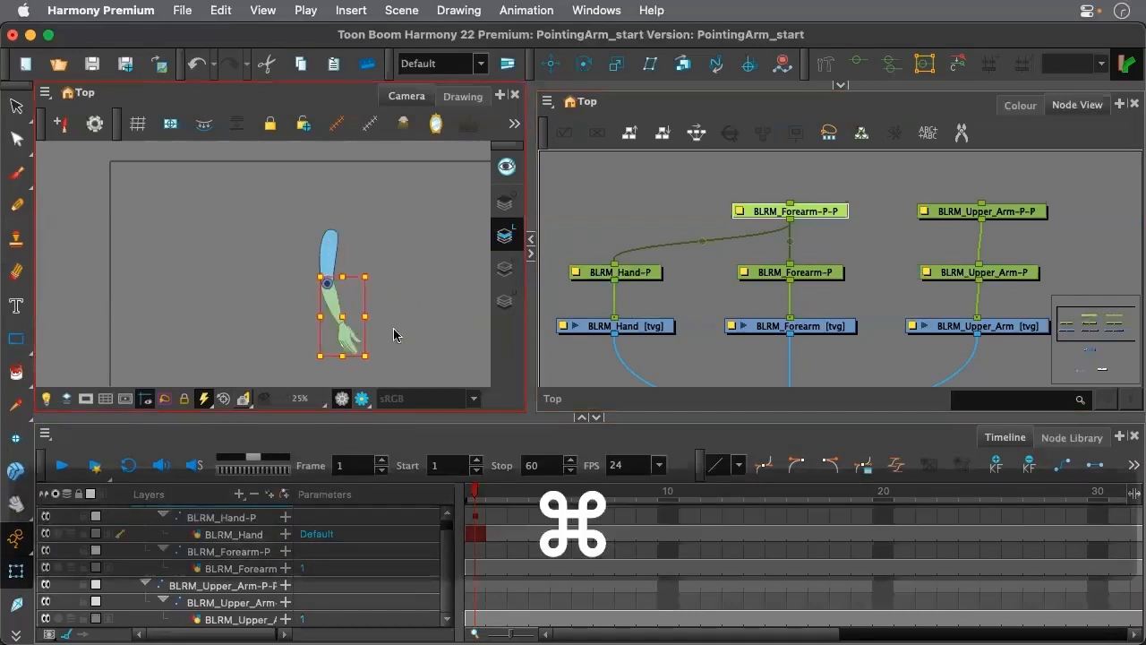
{"action": "left_click", "coordinate": [720, 282]}
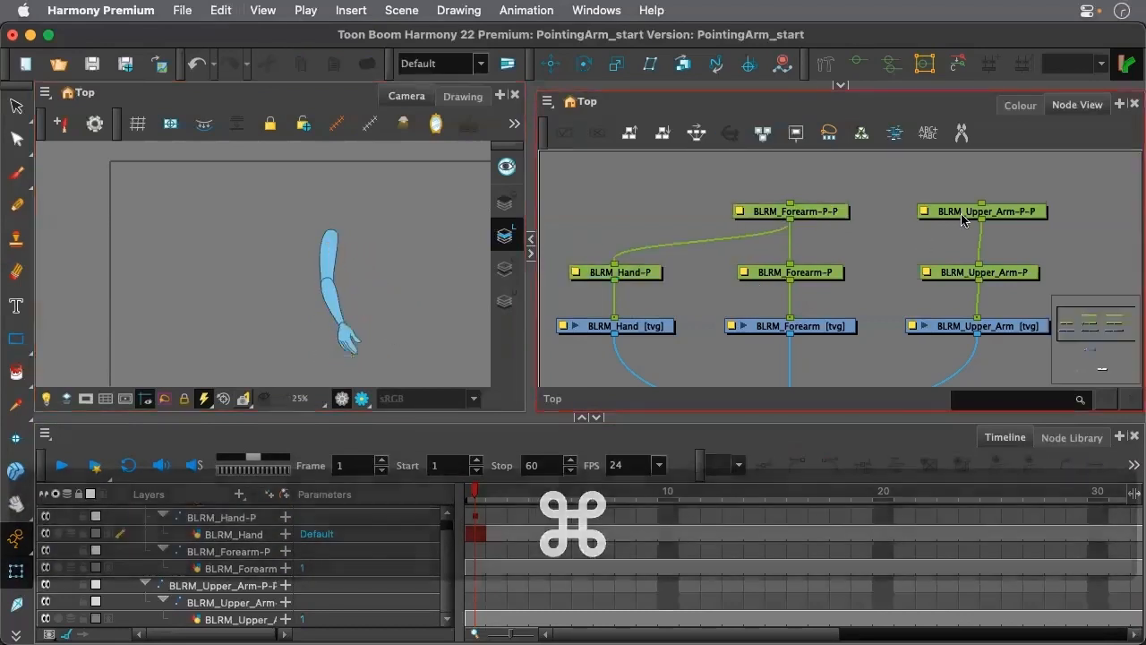
Move the BLRM_Upper_Arm-P-P peg higher in the node network and connect it as parent of BLRM_Forearm-P-P
{"action": "left_click", "coordinate": [994, 212]}
{"action": "scroll", "coordinate": [1015, 215], "scroll_direction": "up", "scroll_amount": 5}
{"action": "scroll", "coordinate": [862, 238], "scroll_direction": "down", "scroll_amount": 5}
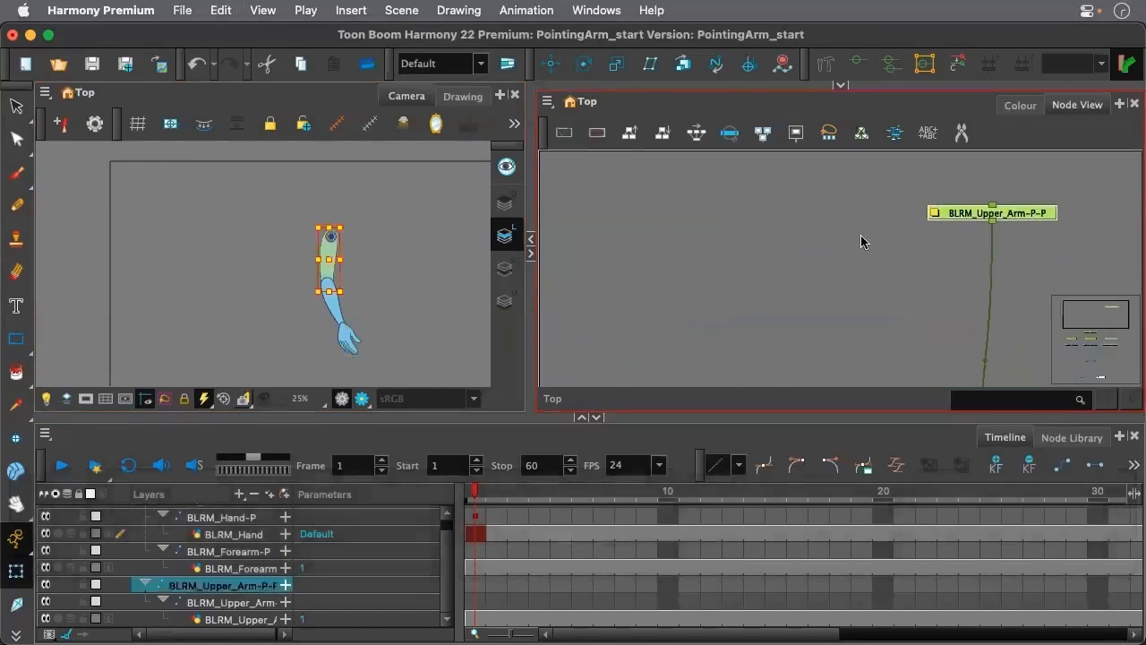
{"action": "left_click_drag", "start_coordinate": [923, 234], "coordinate": [918, 304]}
{"action": "scroll", "coordinate": [918, 305], "scroll_direction": "up", "scroll_amount": 3}
{"action": "left_click_drag", "start_coordinate": [908, 259], "coordinate": [749, 349]}
{"action": "scroll", "coordinate": [715, 303], "scroll_direction": "down", "scroll_amount": 4}
{"action": "scroll", "coordinate": [716, 306], "scroll_direction": "up", "scroll_amount": 5}
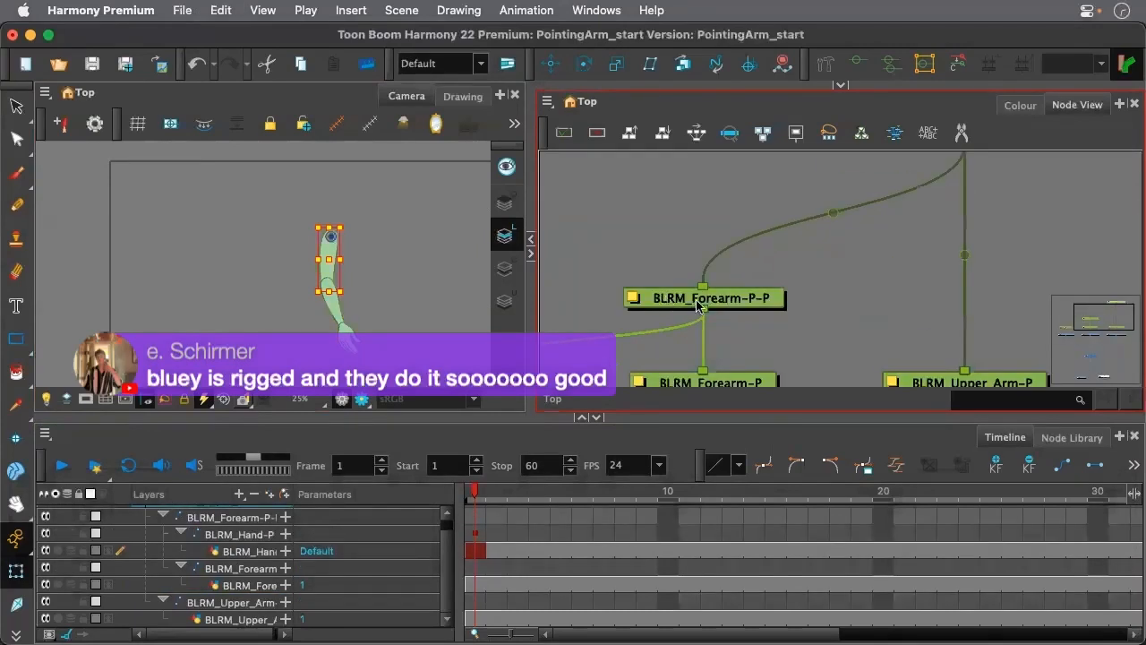
Rename the BLRM_Forearm-P-P peg as BLRM_Forearm=Hand-MP in its layer properties
{"action": "double_click", "coordinate": [751, 303]}
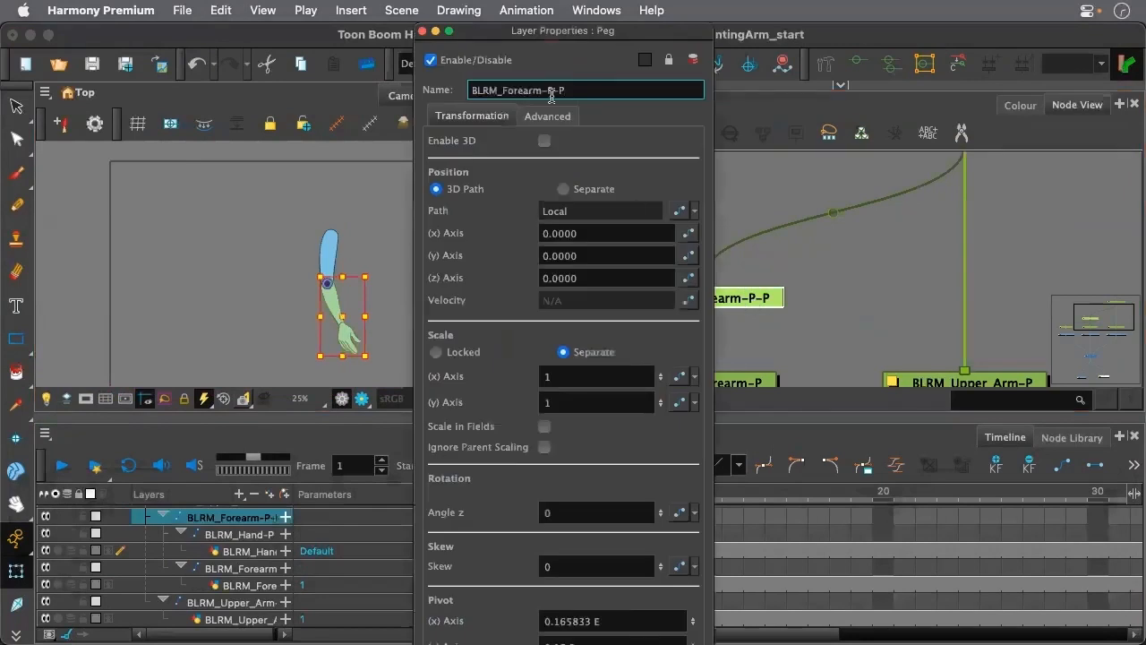
{"action": "left_click_drag", "start_coordinate": [548, 91], "coordinate": [584, 93]}
{"action": "type", "text": "MP"}
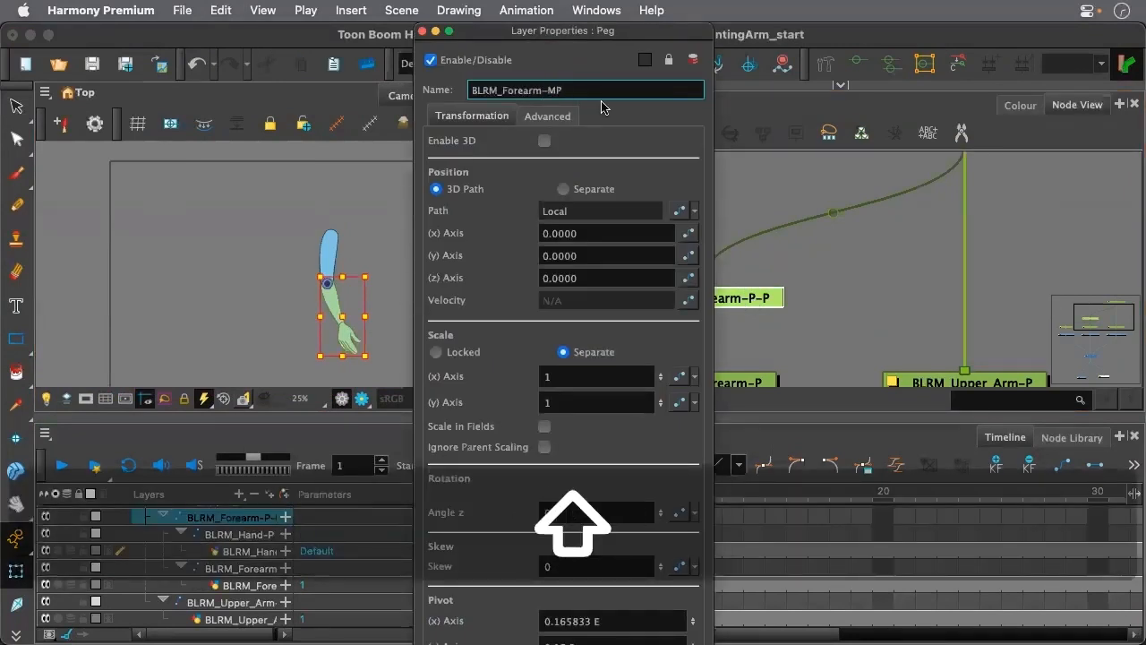
{"action": "left_click_drag", "start_coordinate": [531, 90], "coordinate": [506, 90]}
{"action": "left_click", "coordinate": [543, 90]}
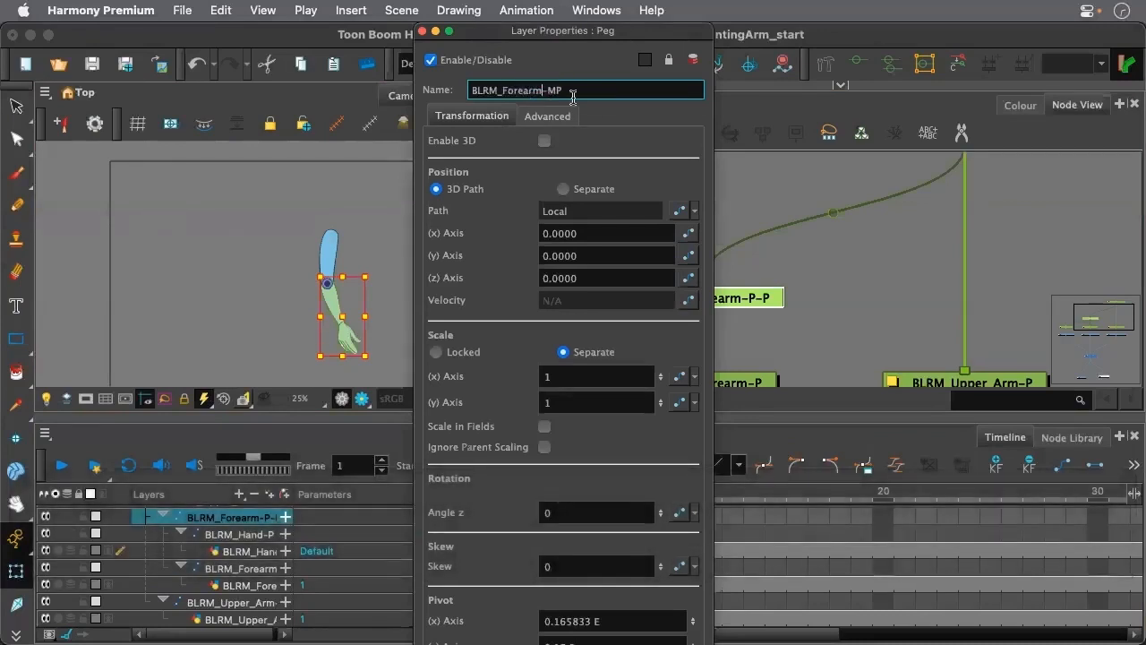
{"action": "type", "text": "_"}
{"action": "type", "text": "Hand"}
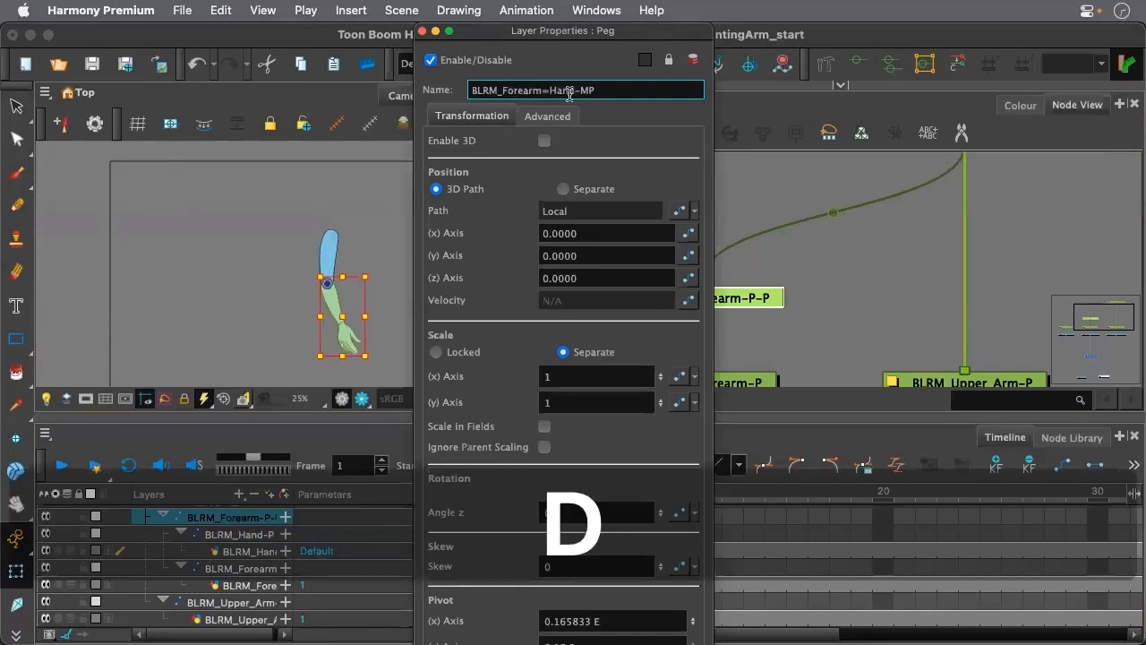
{"action": "left_click", "coordinate": [423, 31]}
Rename the topmost BLRM_Upper_Arm-P-P peg as BLRM_Front-Arm-MP in its layer properties
{"action": "scroll", "coordinate": [654, 229], "scroll_direction": "down", "scroll_amount": 4}
{"action": "double_click", "coordinate": [810, 184]}
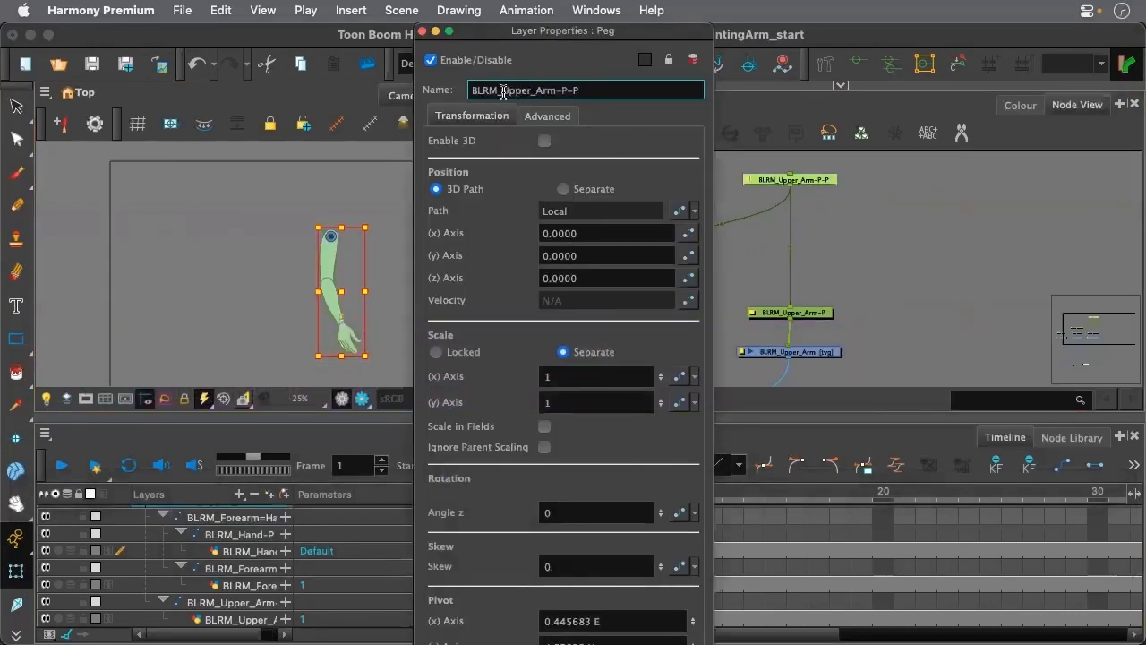
{"action": "left_click_drag", "start_coordinate": [501, 91], "coordinate": [534, 95]}
{"action": "type", "text": "Front"}
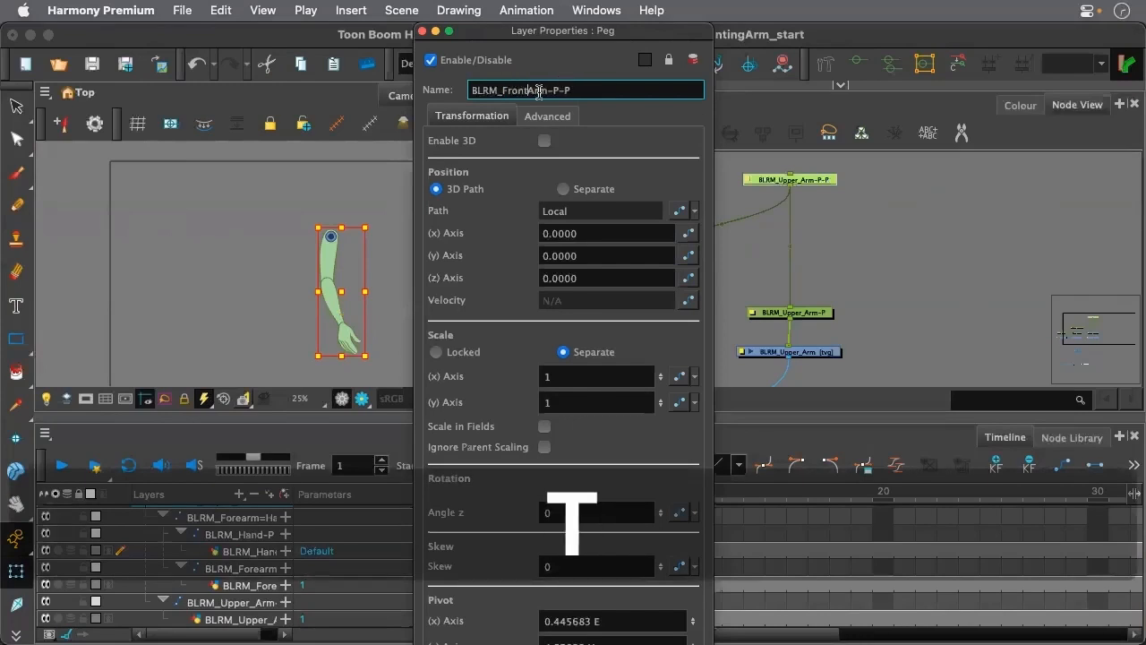
{"action": "type", "text": "-"}
{"action": "left_click_drag", "start_coordinate": [559, 93], "coordinate": [568, 93]}
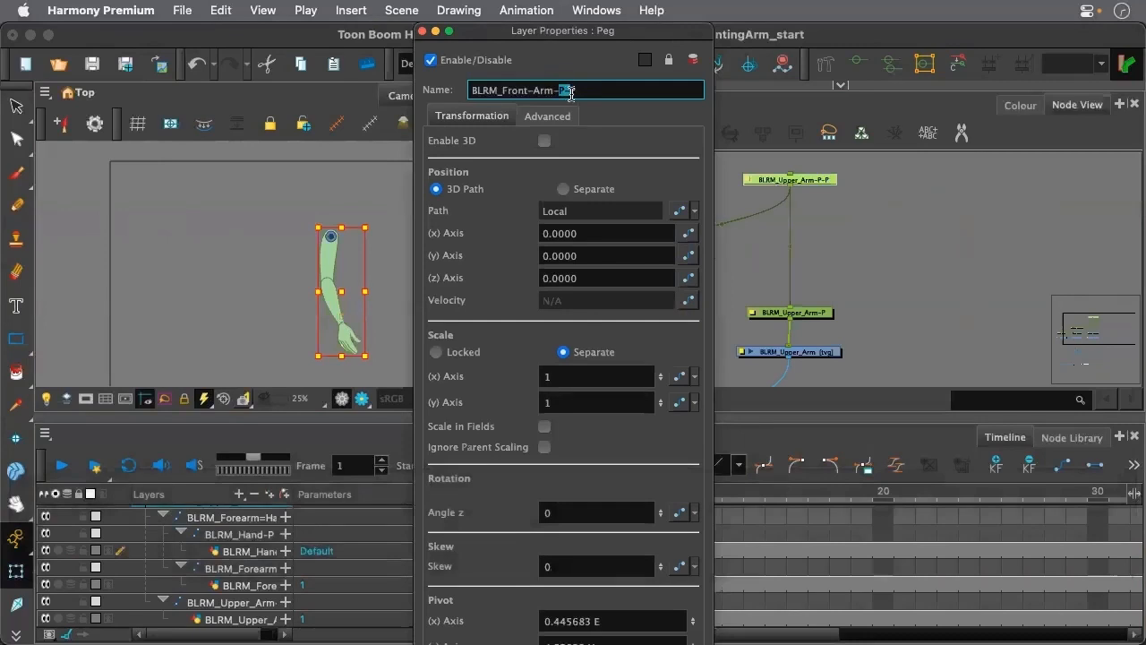
{"action": "type", "text": "M"}
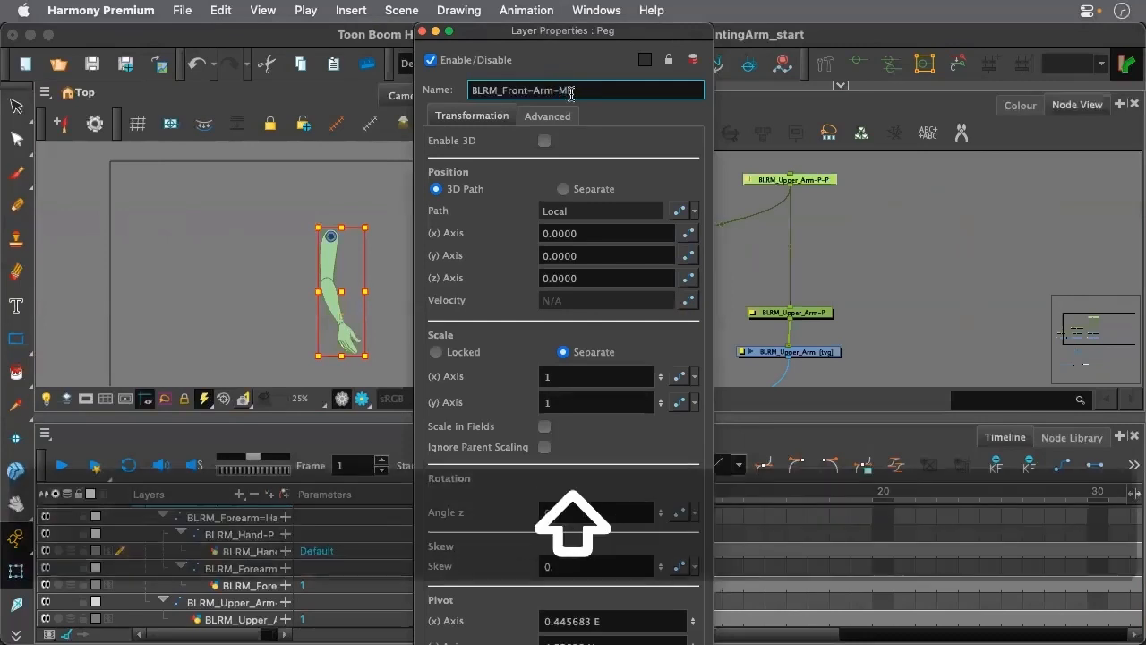
{"action": "left_click", "coordinate": [422, 31]}
Collapse the hierarchy under BLRM_Front-Arm-MP and remove its keyframes on frame 1
{"action": "scroll", "coordinate": [850, 244], "scroll_direction": "down", "scroll_amount": 3}
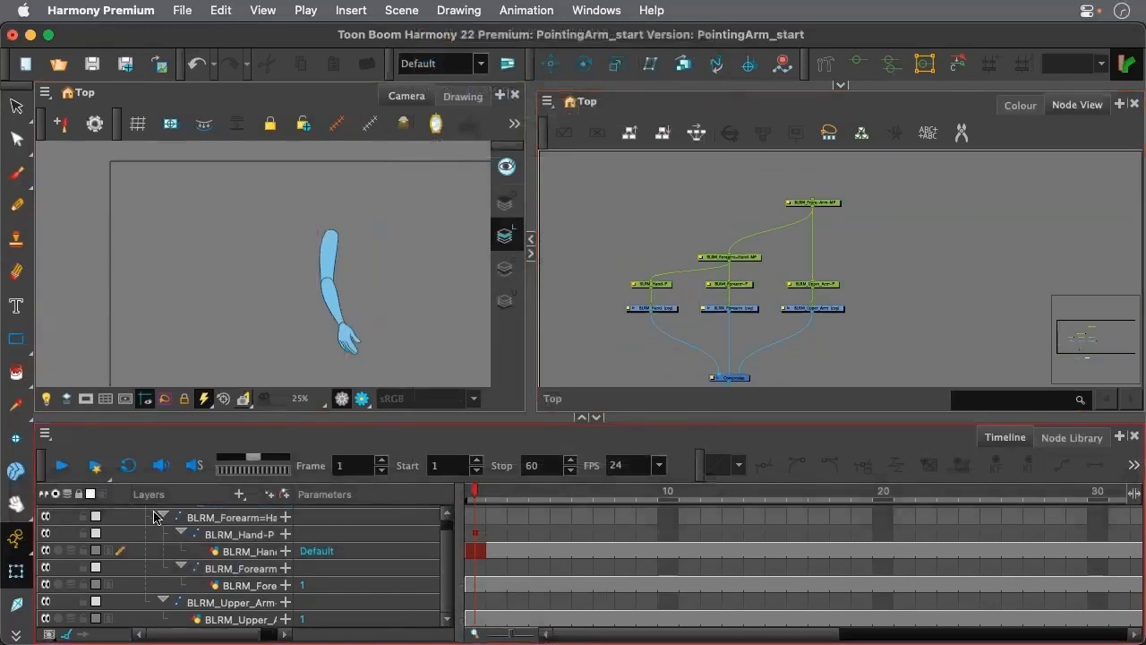
{"action": "scroll", "coordinate": [242, 548], "scroll_direction": "up", "scroll_amount": 1}
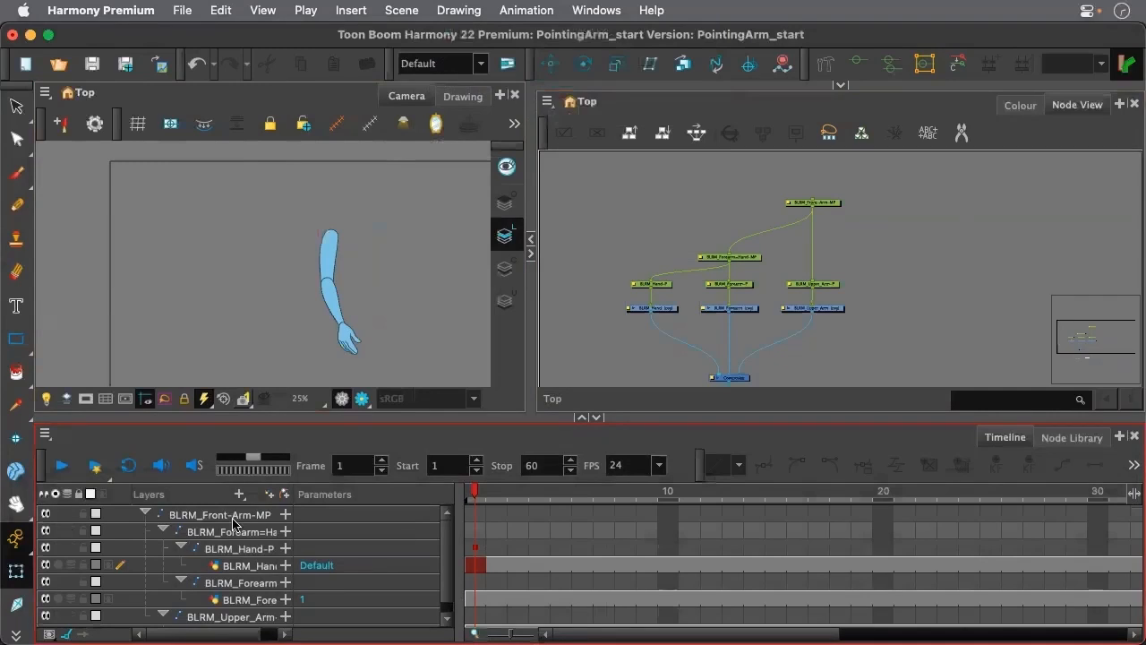
{"action": "key", "text": "o"}
{"action": "left_click", "coordinate": [475, 516]}
{"action": "key", "text": "F7"}
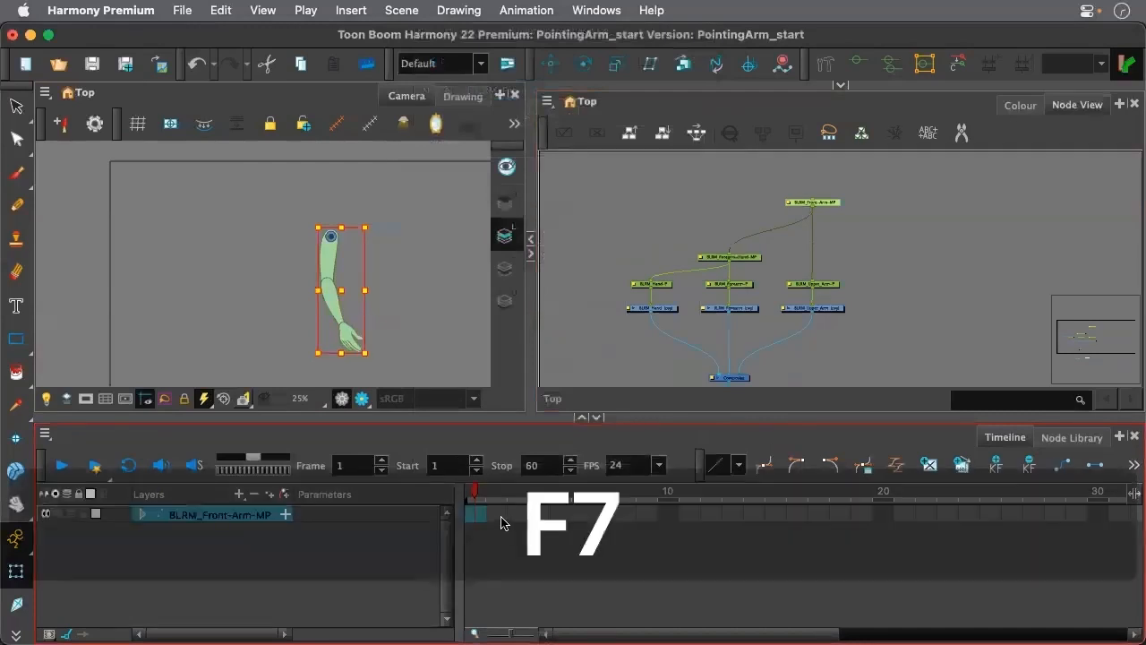
{"action": "left_click", "coordinate": [382, 318]}
{"action": "left_click", "coordinate": [482, 501]}
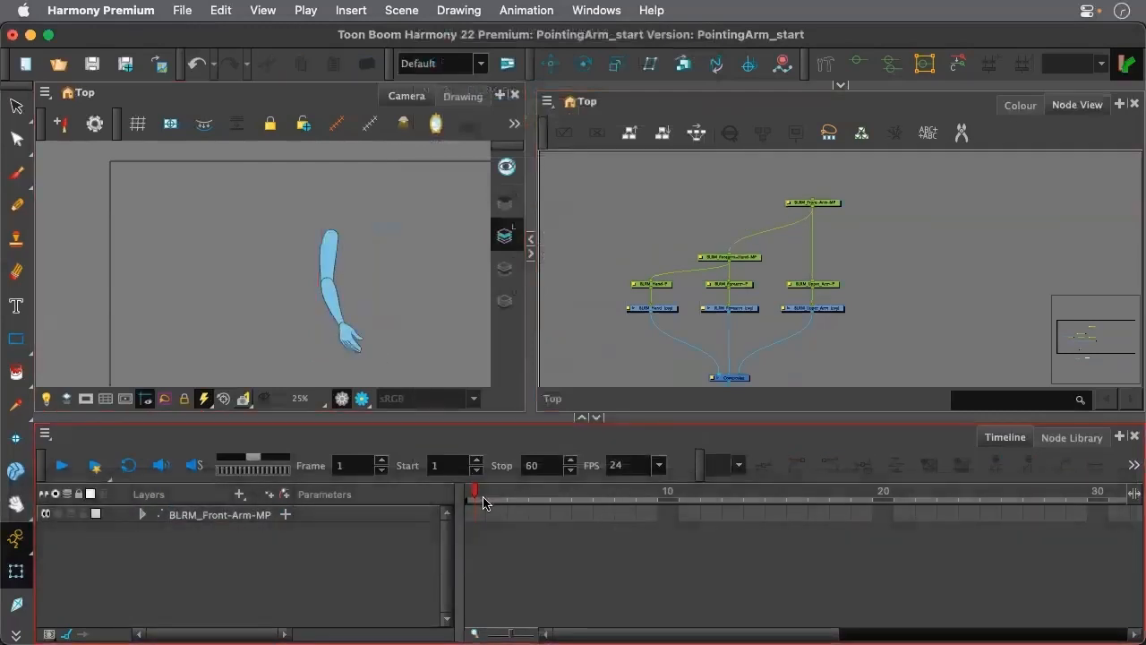
Add BLRM_Front-Arm-MP keyframes on frames 1 and 2 and swing the whole arm slightly backward on frame 2
{"action": "left_click", "coordinate": [476, 516]}
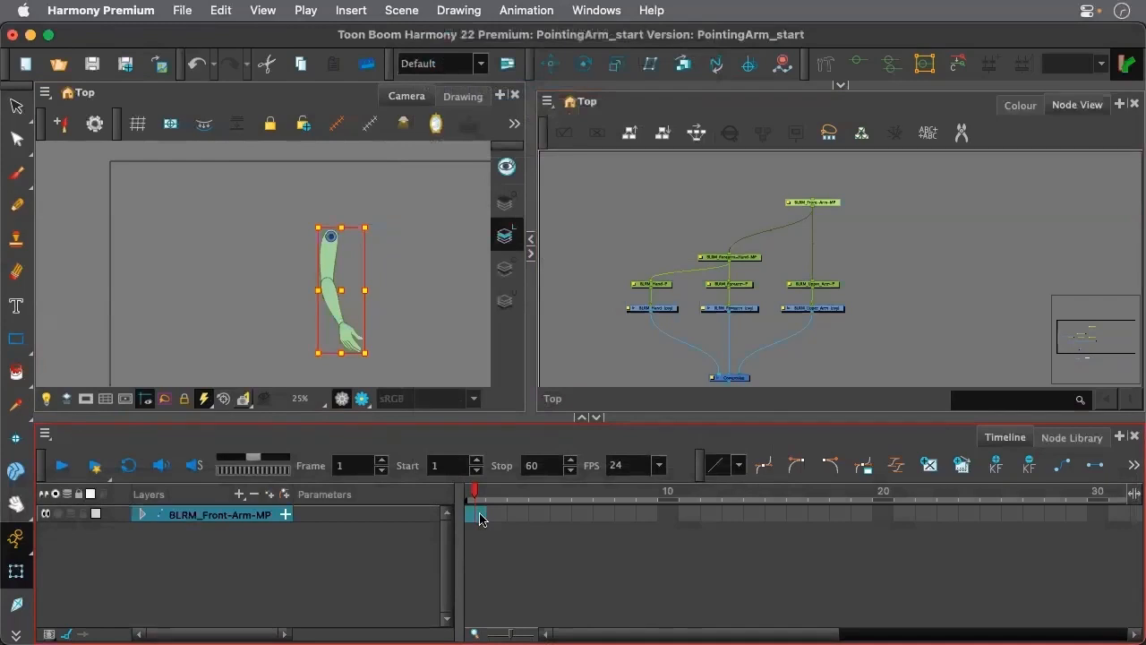
{"action": "key", "text": "F6"}
{"action": "left_click", "coordinate": [500, 518]}
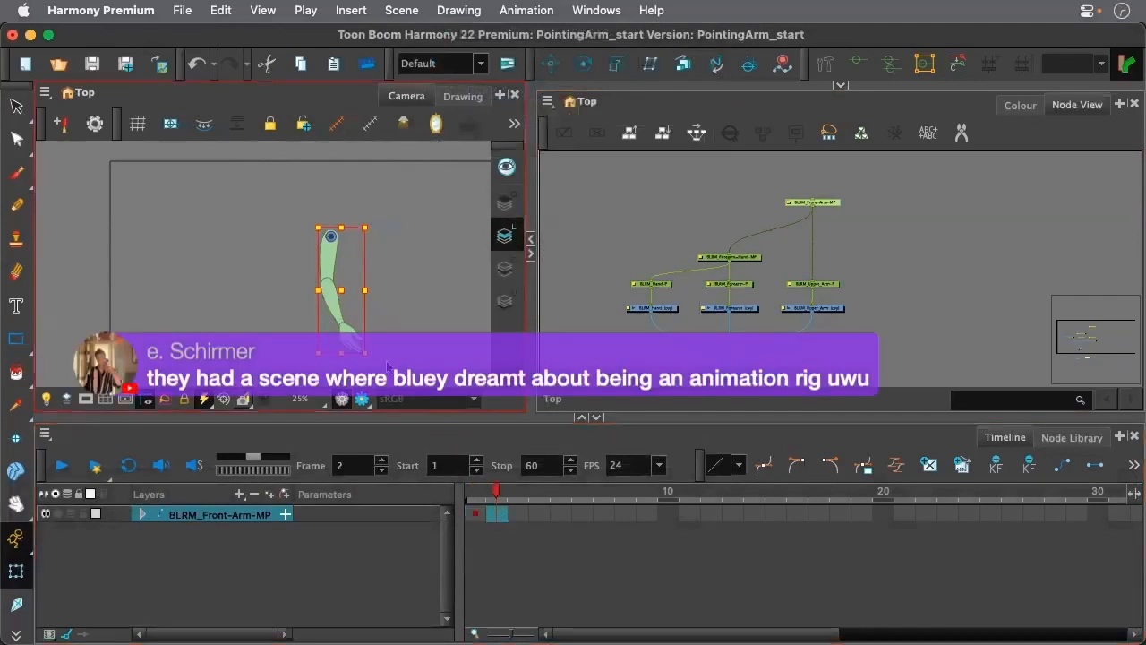
{"action": "key", "text": "F6"}
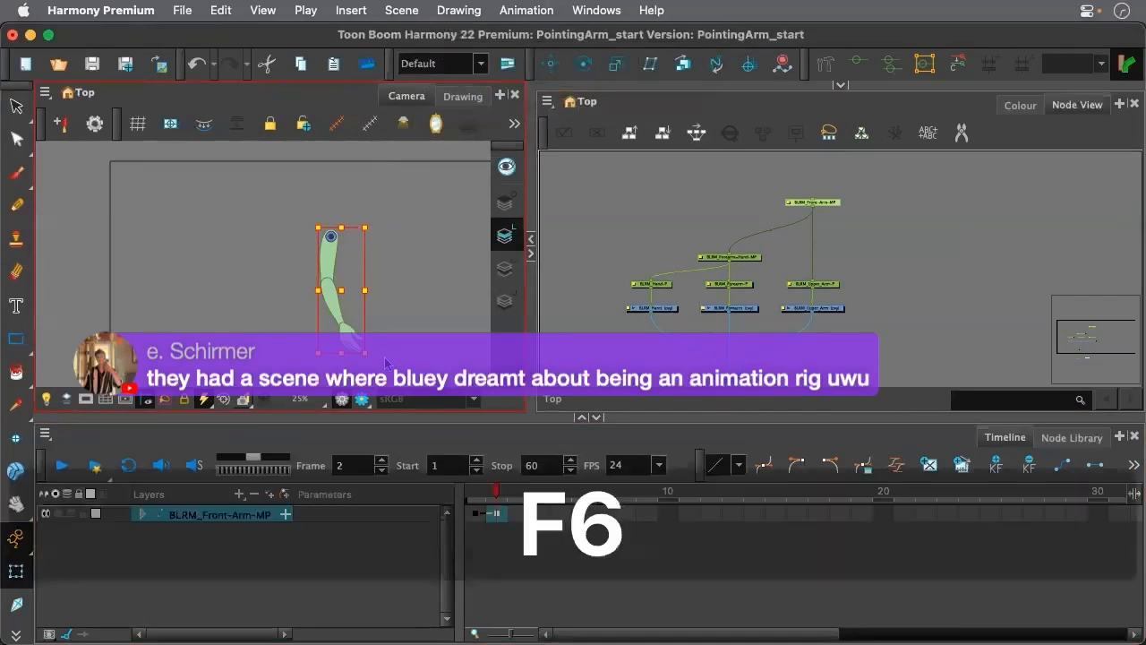
{"action": "left_click_drag", "start_coordinate": [378, 353], "coordinate": [361, 364]}
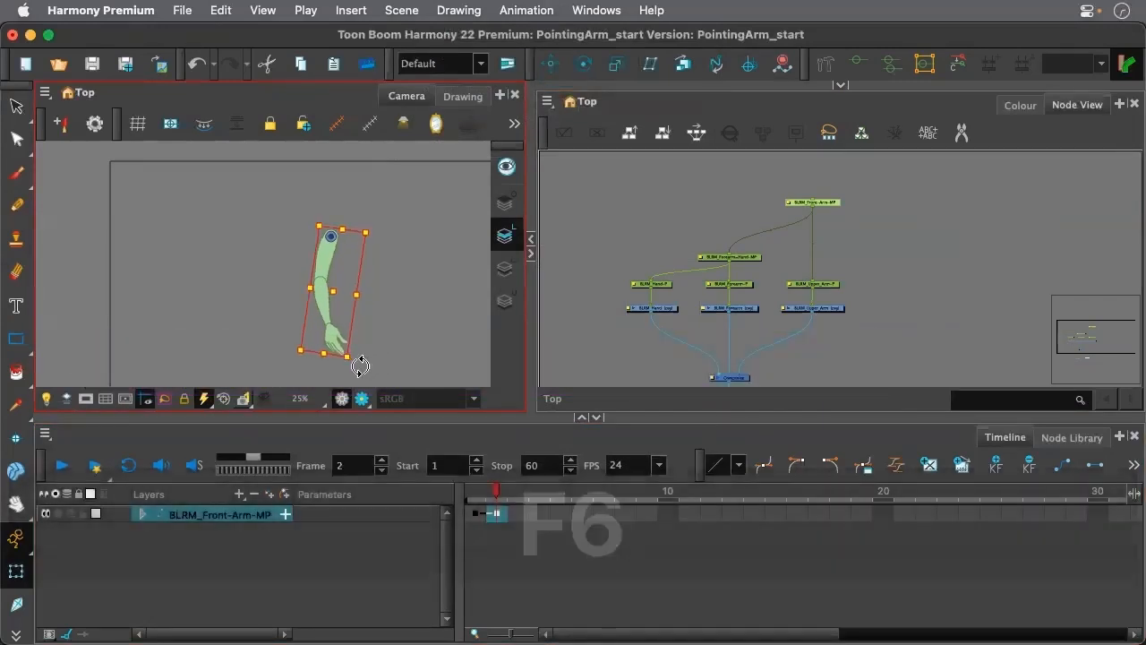
{"action": "left_click", "coordinate": [367, 309]}
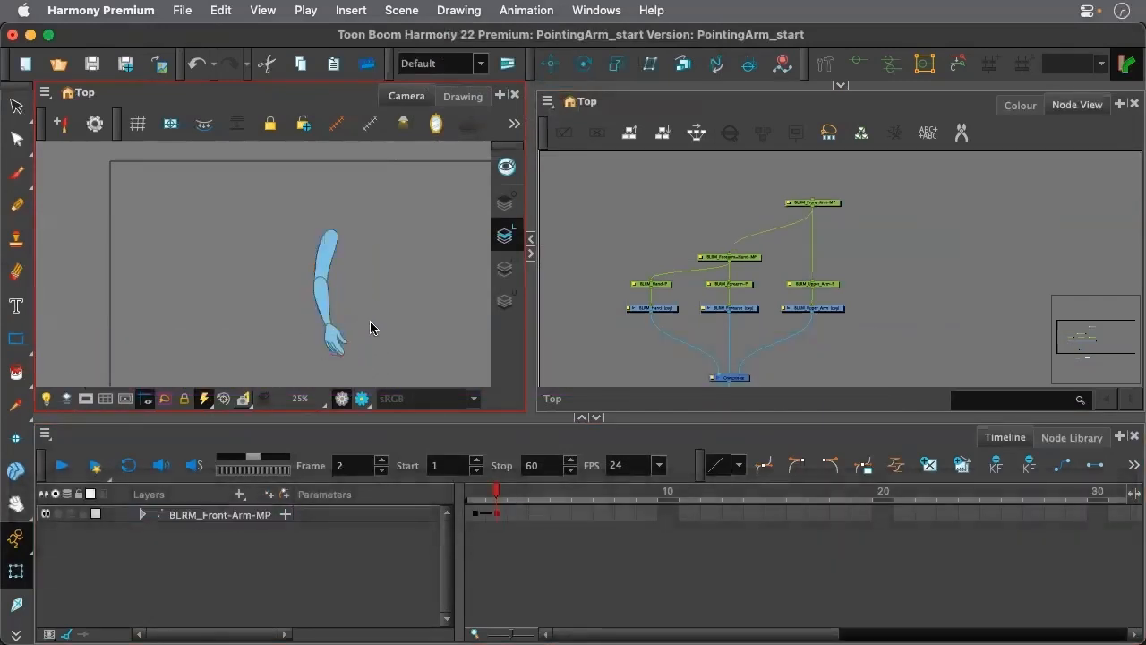
Enable Peg Selection Mode for the Transform tool and select the hand's peg in the camera view
{"action": "left_click", "coordinate": [333, 348]}
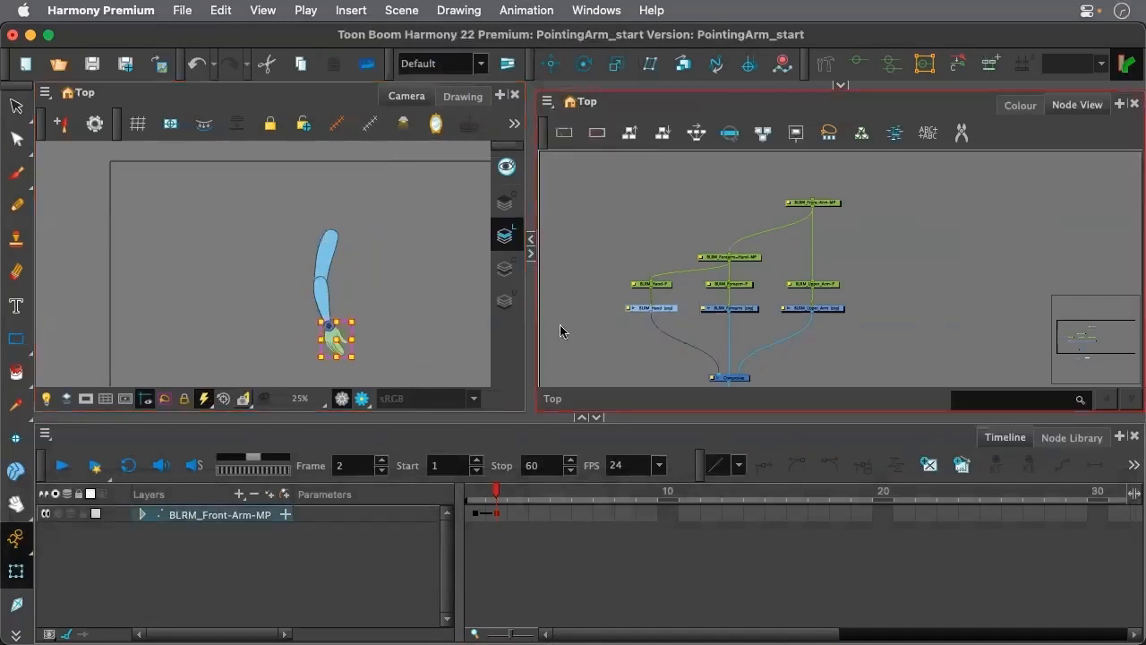
{"action": "left_click", "coordinate": [840, 85]}
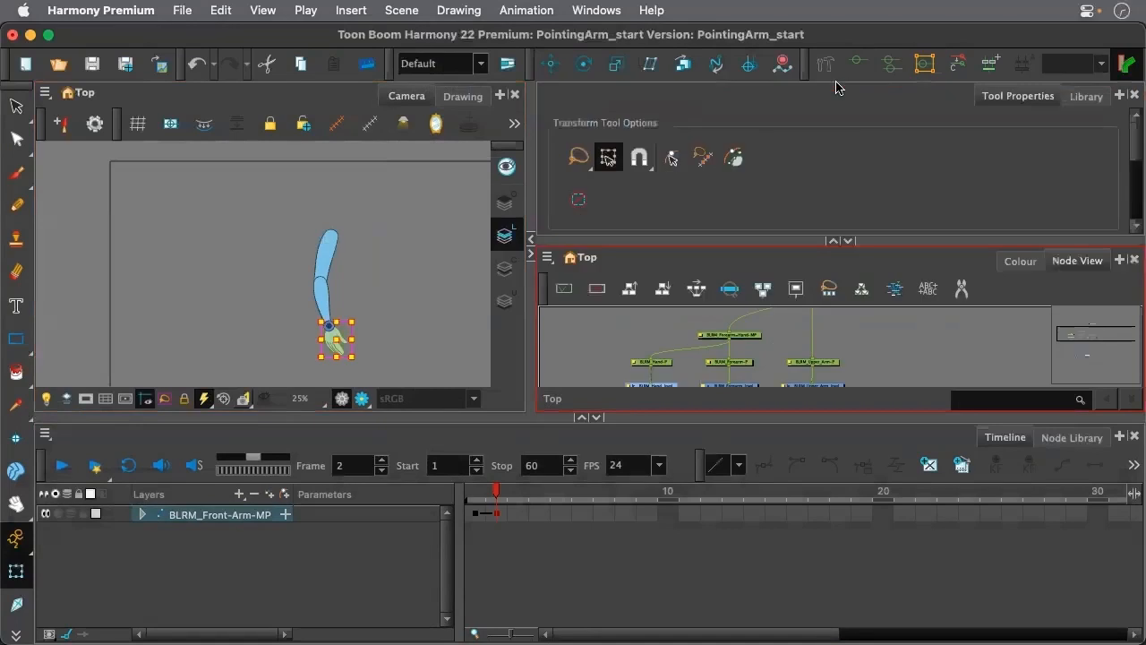
{"action": "scroll", "coordinate": [328, 348], "scroll_direction": "up", "scroll_amount": 4}
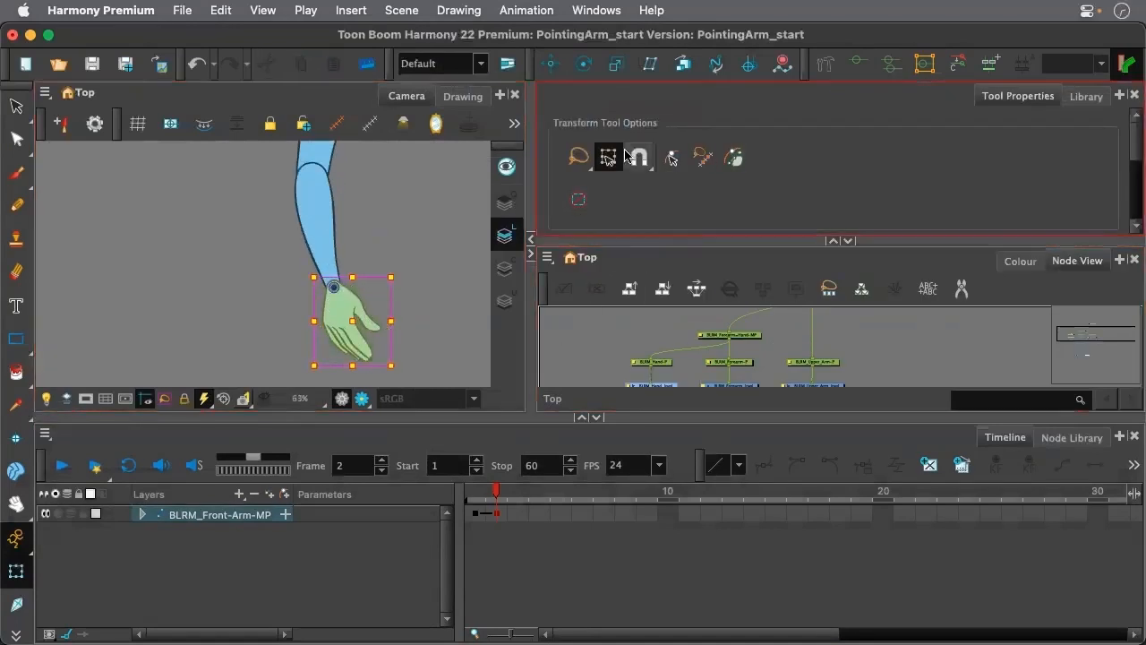
{"action": "left_click", "coordinate": [674, 164]}
{"action": "left_click", "coordinate": [468, 224]}
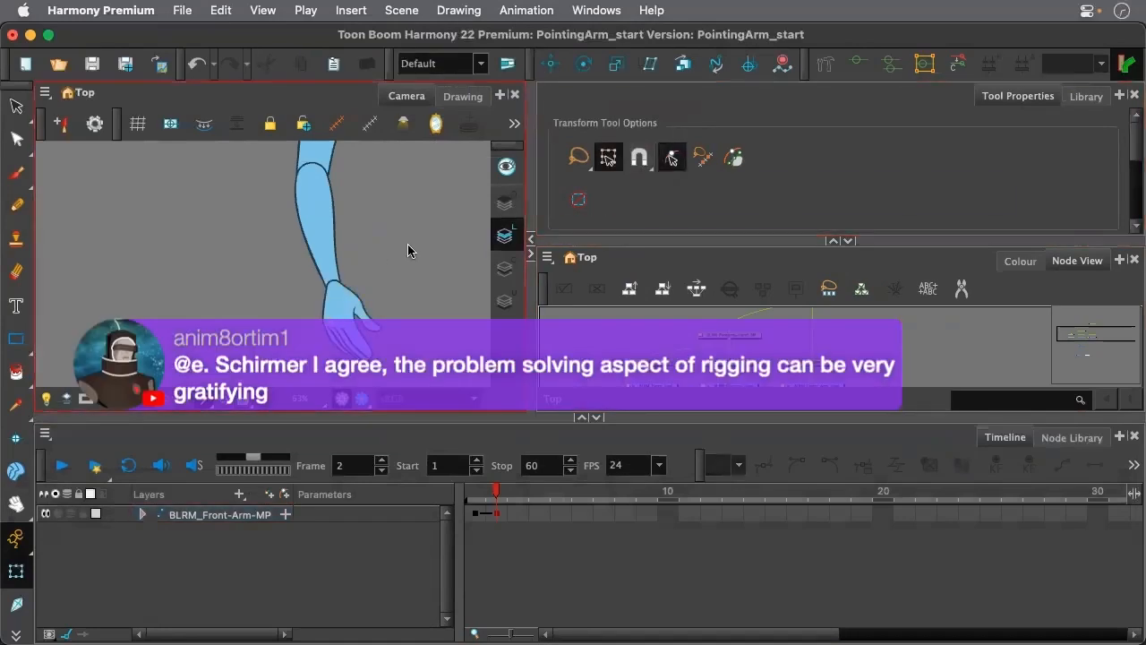
{"action": "left_click", "coordinate": [323, 311]}
Pose the arm on frame 2 by rotating the hand, forearm and whole arm further back, and compare it with frame 1
{"action": "scroll", "coordinate": [397, 295], "scroll_direction": "down", "scroll_amount": 5}
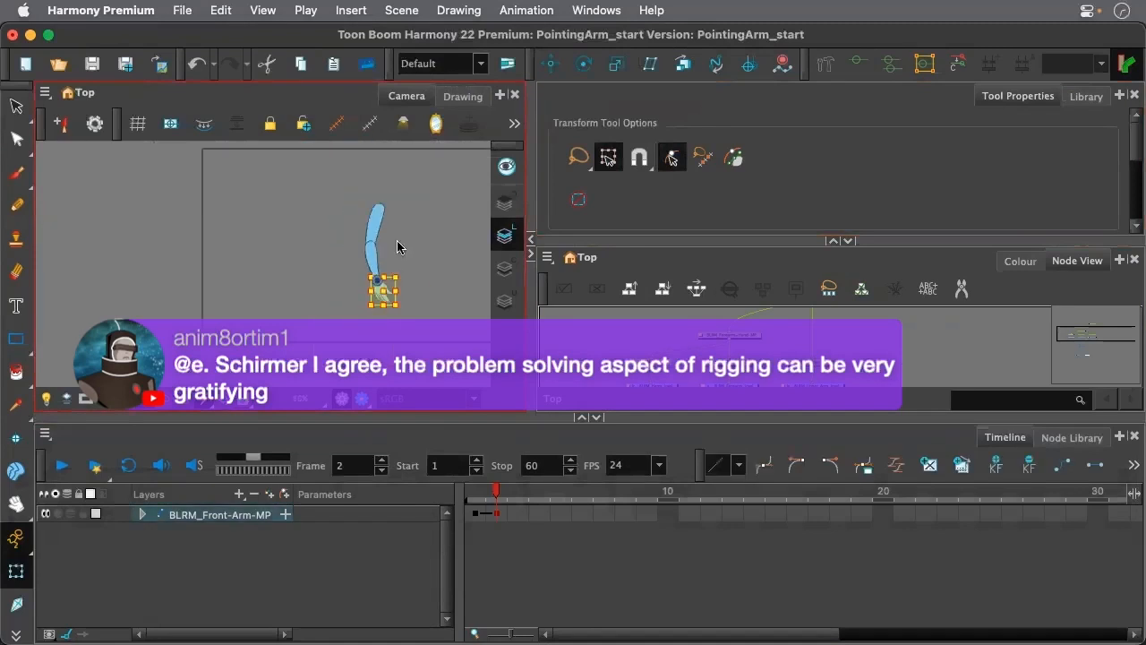
{"action": "scroll", "coordinate": [403, 270], "scroll_direction": "up", "scroll_amount": 2}
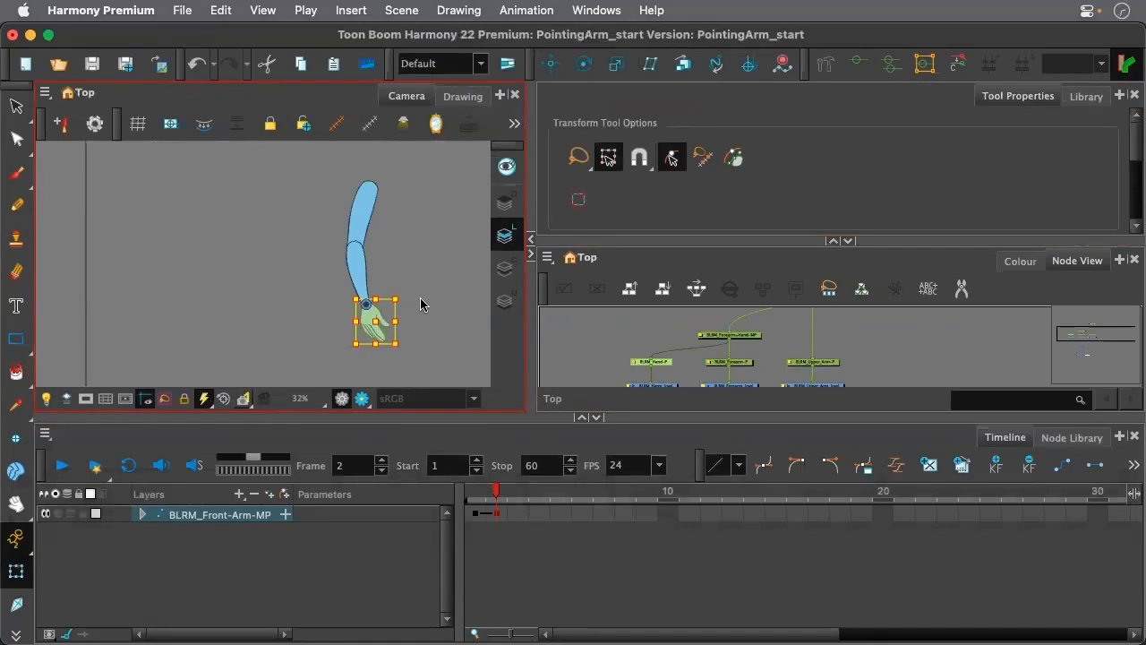
{"action": "mouse_move", "coordinate": [404, 345]}
{"action": "left_mouse_down"}
{"action": "mouse_move", "coordinate": [347, 358]}
{"action": "mouse_move", "coordinate": [358, 353]}
{"action": "left_mouse_up"}
{"action": "key", "text": "b"}
{"action": "key", "text": "b"}
{"action": "left_click", "coordinate": [475, 493]}
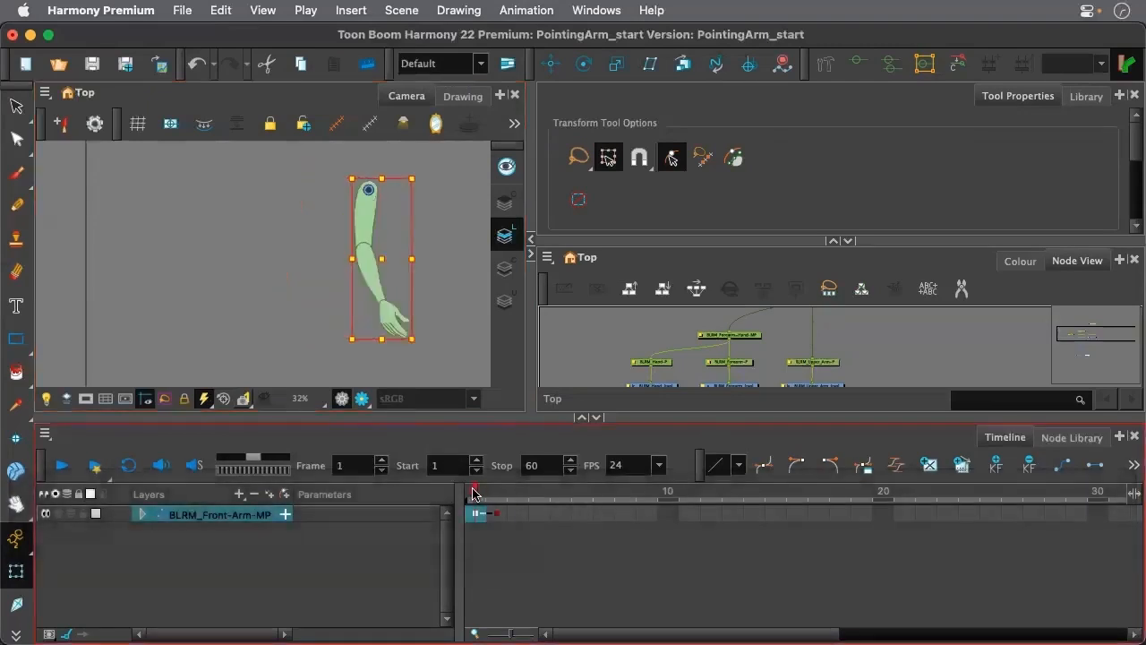
{"action": "left_click_drag", "start_coordinate": [472, 493], "coordinate": [493, 495]}
Add a BLRM_Front-Arm-MP keyframe on frame 3 and rotate the whole arm up around the shoulder
{"action": "scroll", "coordinate": [372, 242], "scroll_direction": "down", "scroll_amount": 3}
{"action": "scroll", "coordinate": [412, 197], "scroll_direction": "up", "scroll_amount": 2}
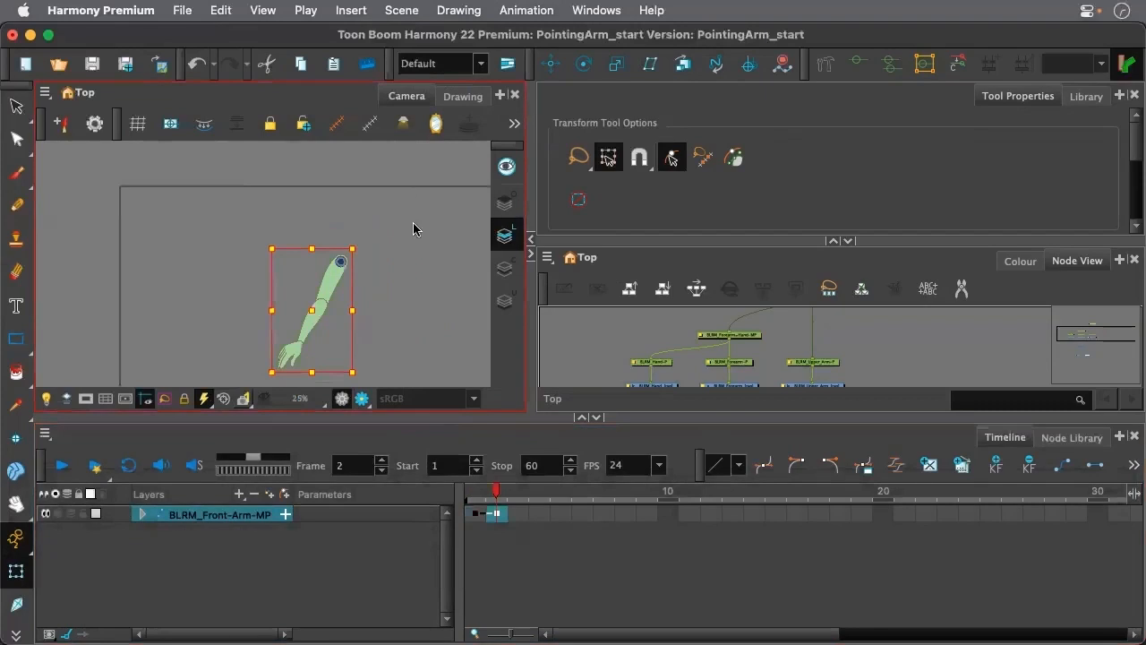
{"action": "scroll", "coordinate": [413, 229], "scroll_direction": "down", "scroll_amount": 2}
{"action": "left_click", "coordinate": [517, 515]}
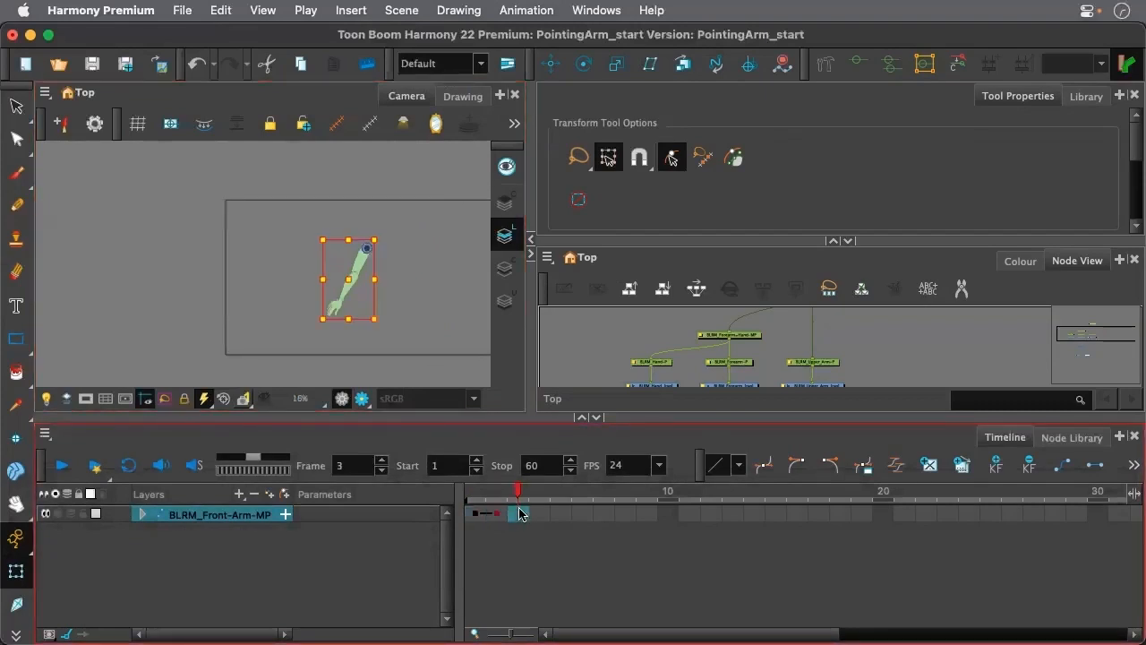
{"action": "key", "text": "F6"}
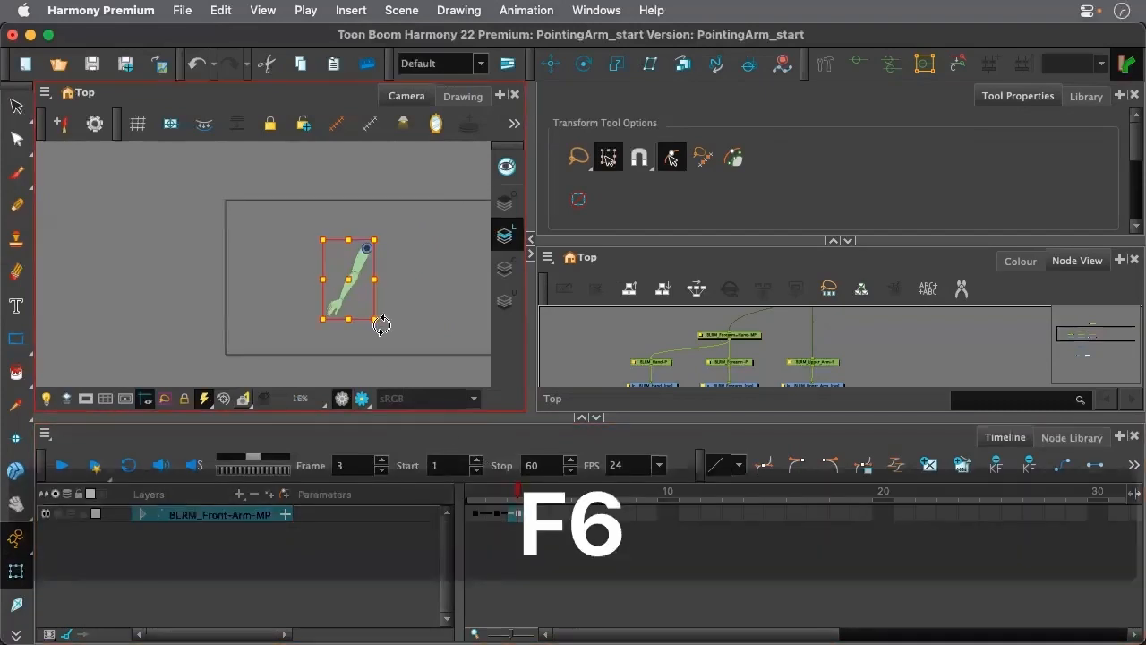
{"action": "left_click_drag", "start_coordinate": [379, 323], "coordinate": [368, 153]}
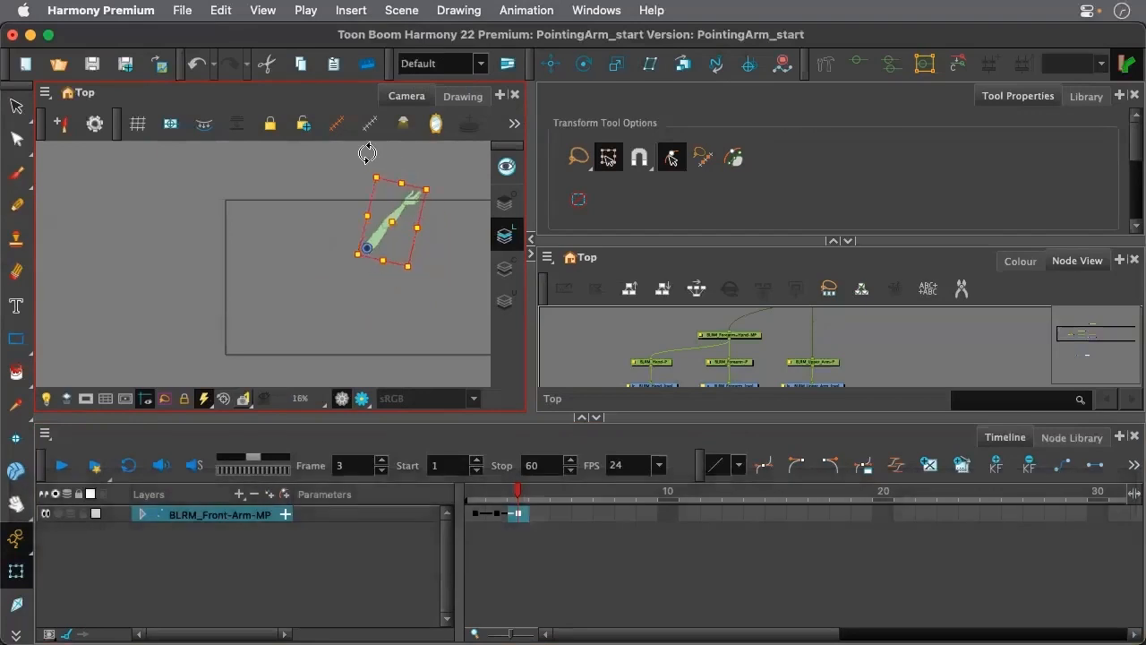
{"action": "scroll", "coordinate": [402, 170], "scroll_direction": "up", "scroll_amount": 2}
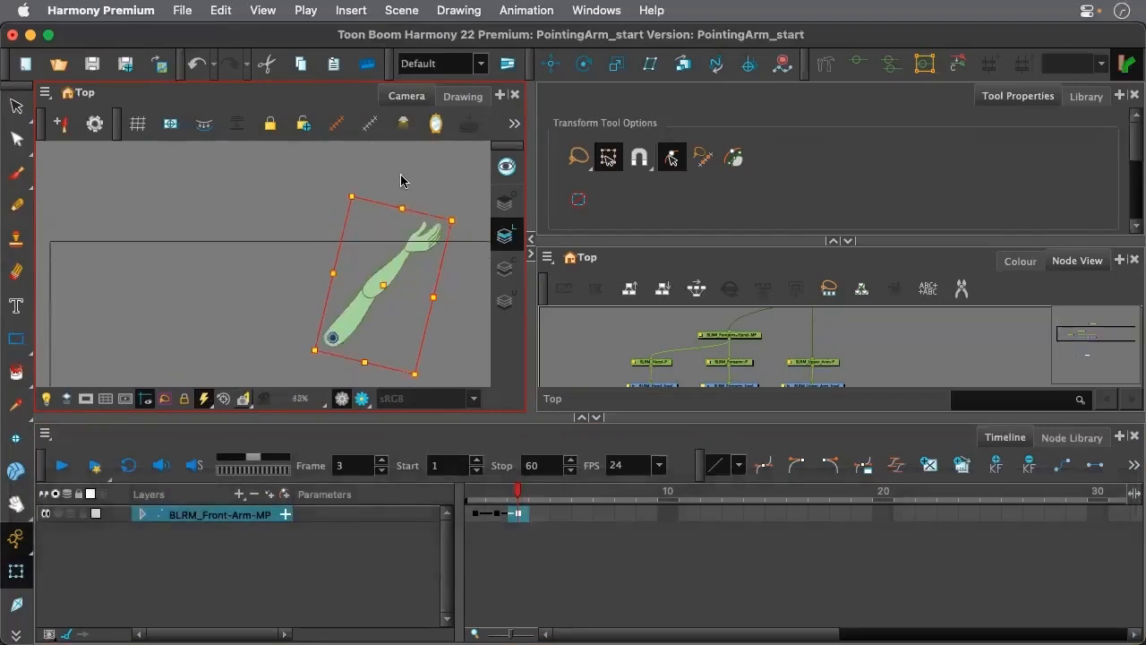
Bend the forearm back at the elbow and rotate the hand at the wrist on frame 3
{"action": "key", "text": "shift"}
{"action": "key", "text": "shift+b"}
{"action": "left_click_drag", "start_coordinate": [448, 204], "coordinate": [199, 263]}
{"action": "key", "text": "shift+b"}
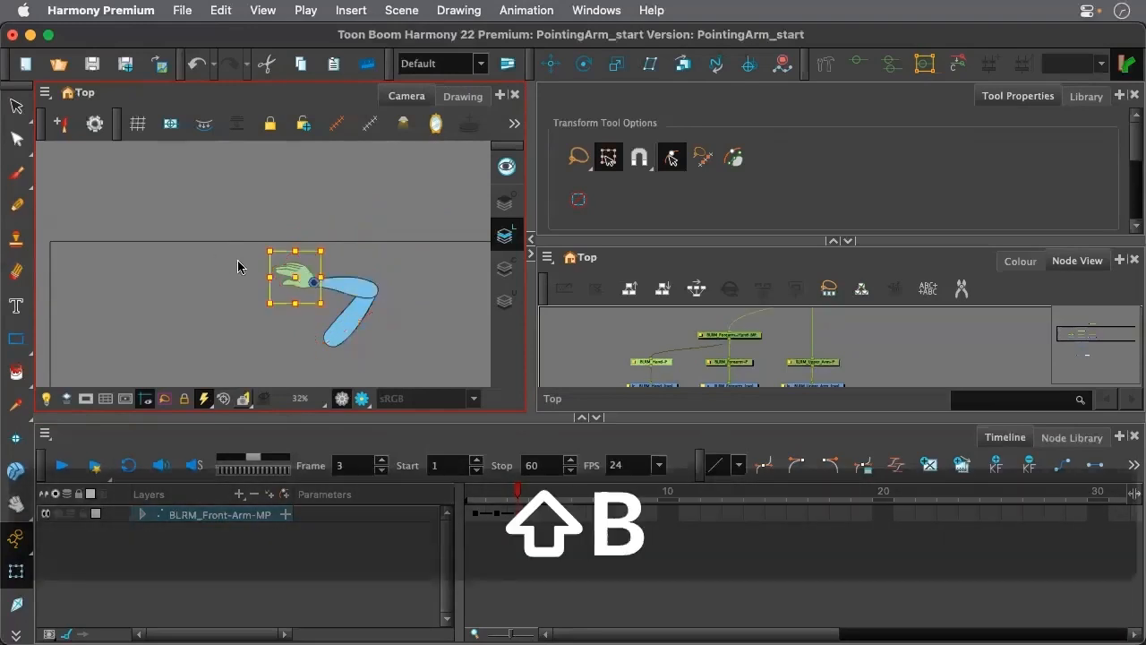
{"action": "left_click_drag", "start_coordinate": [256, 248], "coordinate": [235, 296]}
{"action": "left_click", "coordinate": [517, 494]}
Add a BLRM_Front-Arm-MP keyframe on frame 4 and rotate the whole arm until the upper arm is roughly horizontal
{"action": "left_click", "coordinate": [536, 514]}
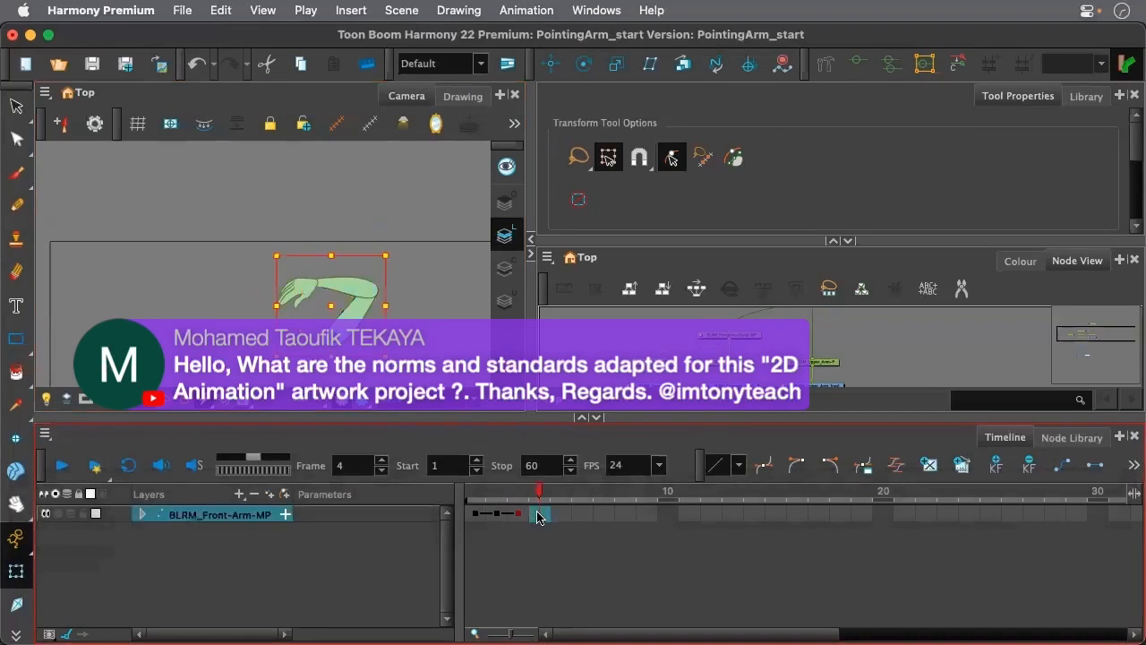
{"action": "key", "text": "F6"}
{"action": "scroll", "coordinate": [365, 320], "scroll_direction": "down", "scroll_amount": 3}
{"action": "mouse_move", "coordinate": [367, 248]}
{"action": "left_mouse_down"}
{"action": "mouse_move", "coordinate": [417, 337]}
{"action": "mouse_move", "coordinate": [414, 312]}
{"action": "left_mouse_up"}
Stretch the arm out horizontally on frame 4 by rotating the forearm and hand, and fine-tune the whole arm's angle
{"action": "key", "text": "shift+b"}
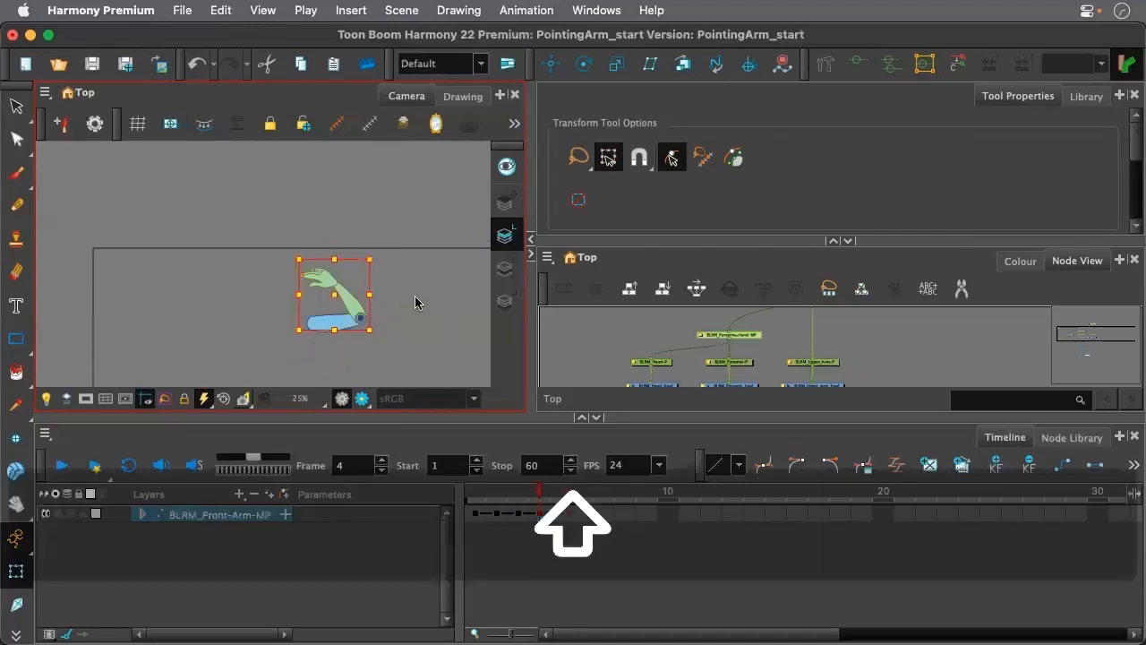
{"action": "left_click_drag", "start_coordinate": [381, 251], "coordinate": [422, 384]}
{"action": "key", "text": "shift"}
{"action": "key", "text": "shift+b"}
{"action": "left_click_drag", "start_coordinate": [449, 318], "coordinate": [430, 341]}
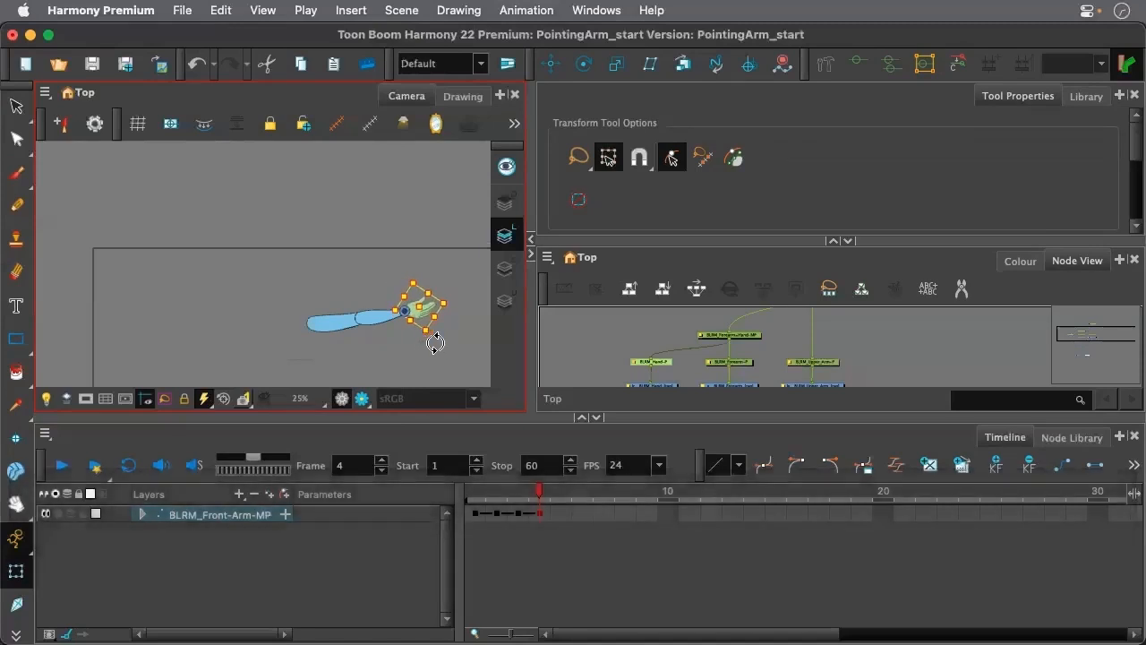
{"action": "key", "text": "b"}
{"action": "mouse_move", "coordinate": [446, 345]}
{"action": "left_mouse_down"}
{"action": "mouse_move", "coordinate": [436, 367]}
{"action": "mouse_move", "coordinate": [451, 350]}
{"action": "left_mouse_up"}
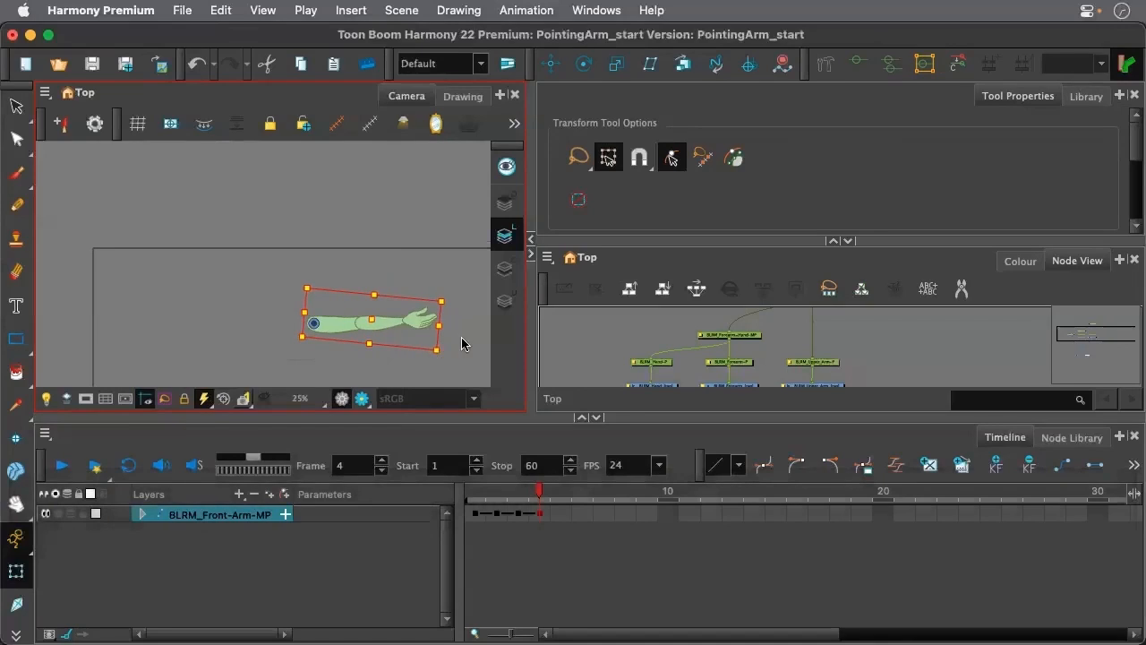
{"action": "left_click", "coordinate": [450, 340]}
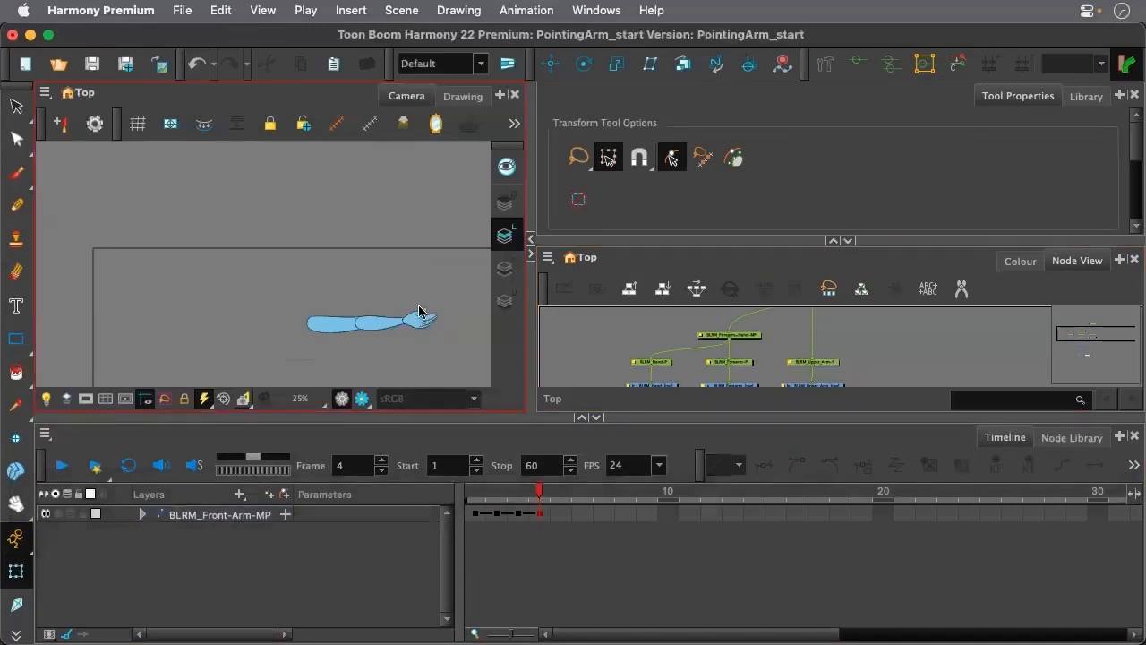
Review the keyed arm poses and lengthen the frame 1 pose so the second keyframe falls on frame 5
{"action": "scroll", "coordinate": [417, 324], "scroll_direction": "up", "scroll_amount": 1}
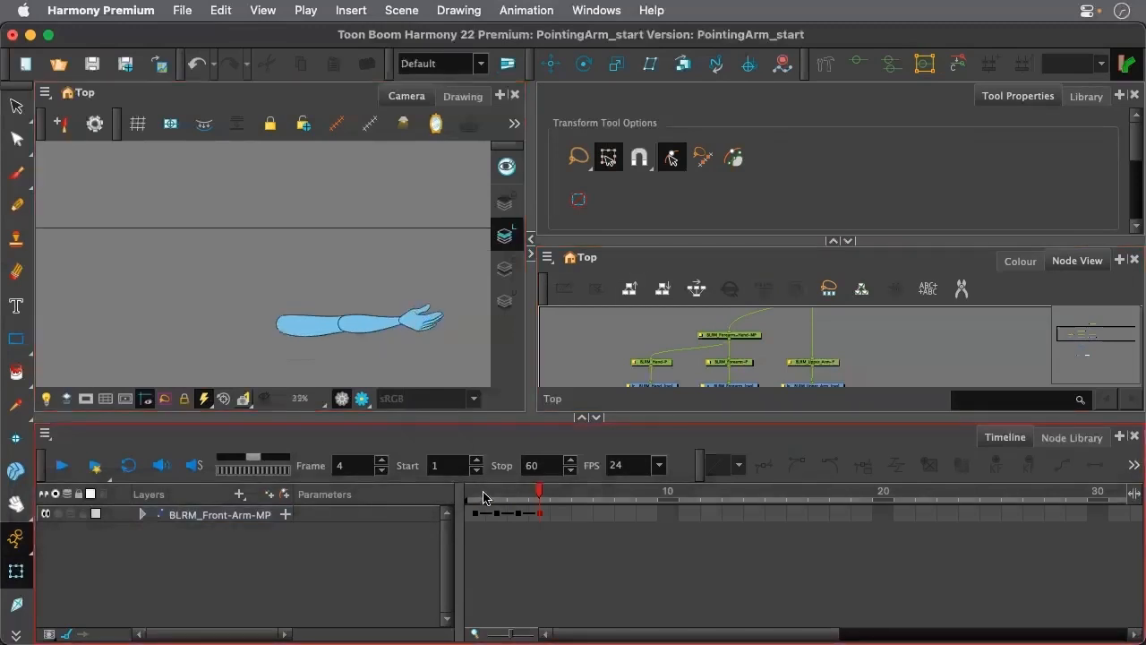
{"action": "left_click", "coordinate": [484, 499]}
{"action": "scroll", "coordinate": [348, 323], "scroll_direction": "down", "scroll_amount": 3}
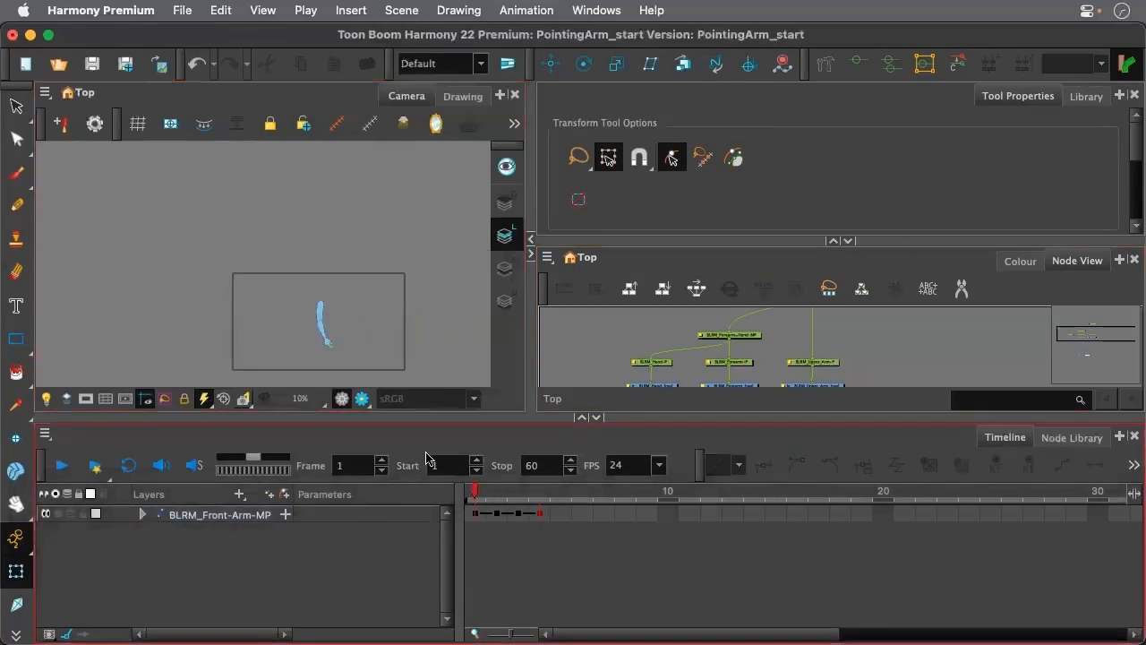
{"action": "left_click", "coordinate": [474, 516]}
{"action": "left_click", "coordinate": [498, 516]}
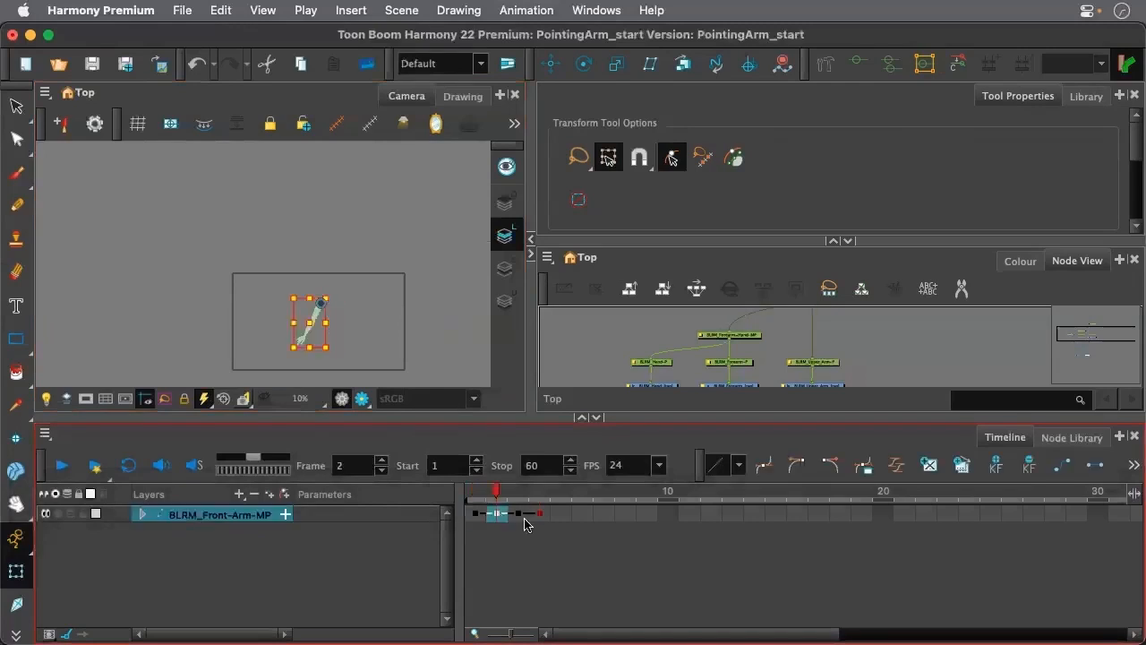
{"action": "left_click", "coordinate": [534, 516], "text": "shift"}
{"action": "left_click", "coordinate": [475, 515]}
{"action": "scroll", "coordinate": [337, 327], "scroll_direction": "up", "scroll_amount": 2}
{"action": "scroll", "coordinate": [338, 327], "scroll_direction": "up", "scroll_amount": 1}
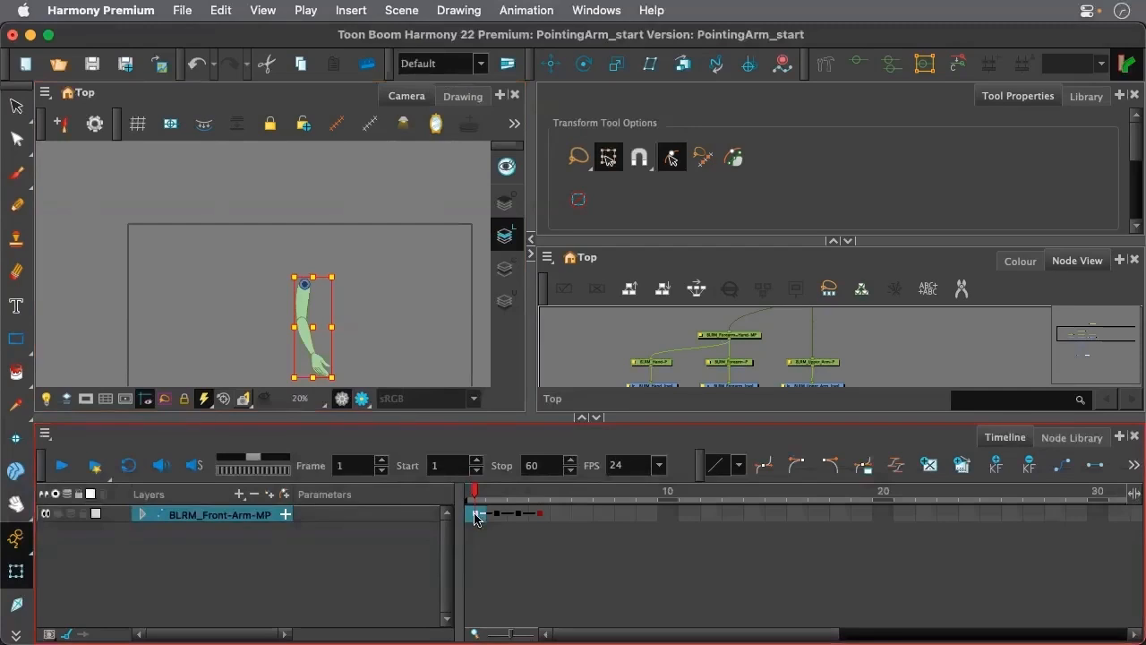
{"action": "key", "text": "plus"}
{"action": "key", "text": "plus"}
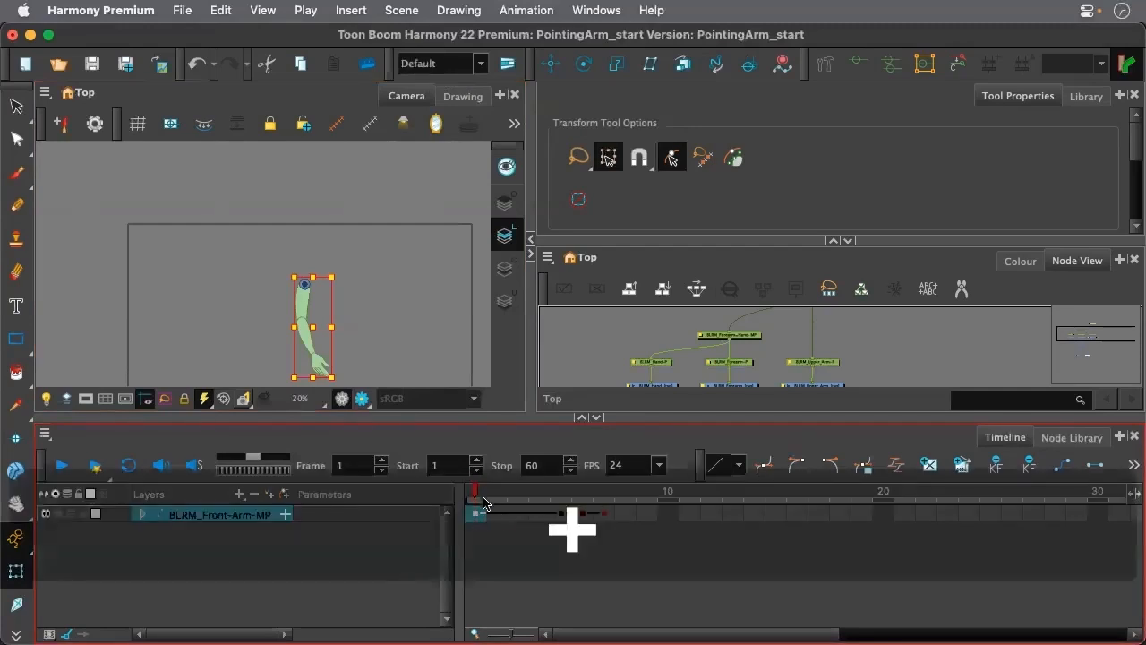
Lengthen the poses on frames 5 and 11 so the last two keyframes fall on frames 11 and 15, and play the result
{"action": "left_click_drag", "start_coordinate": [477, 496], "coordinate": [555, 508]}
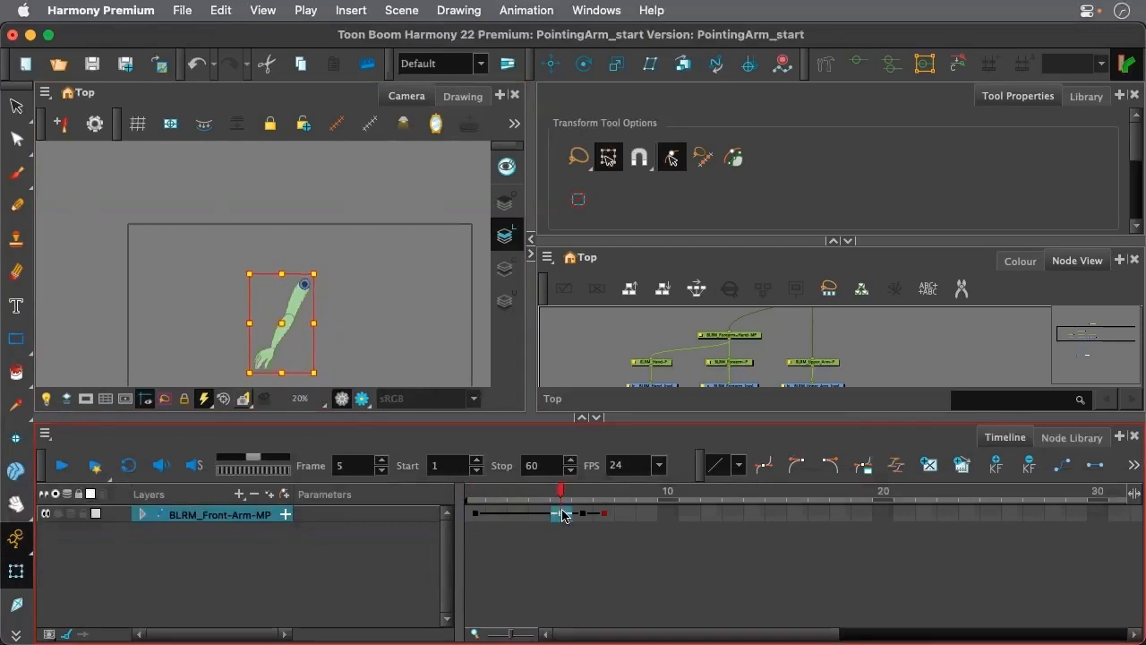
{"action": "key", "text": "plus"}
{"action": "key", "text": "plus"}
{"action": "key", "text": "plus"}
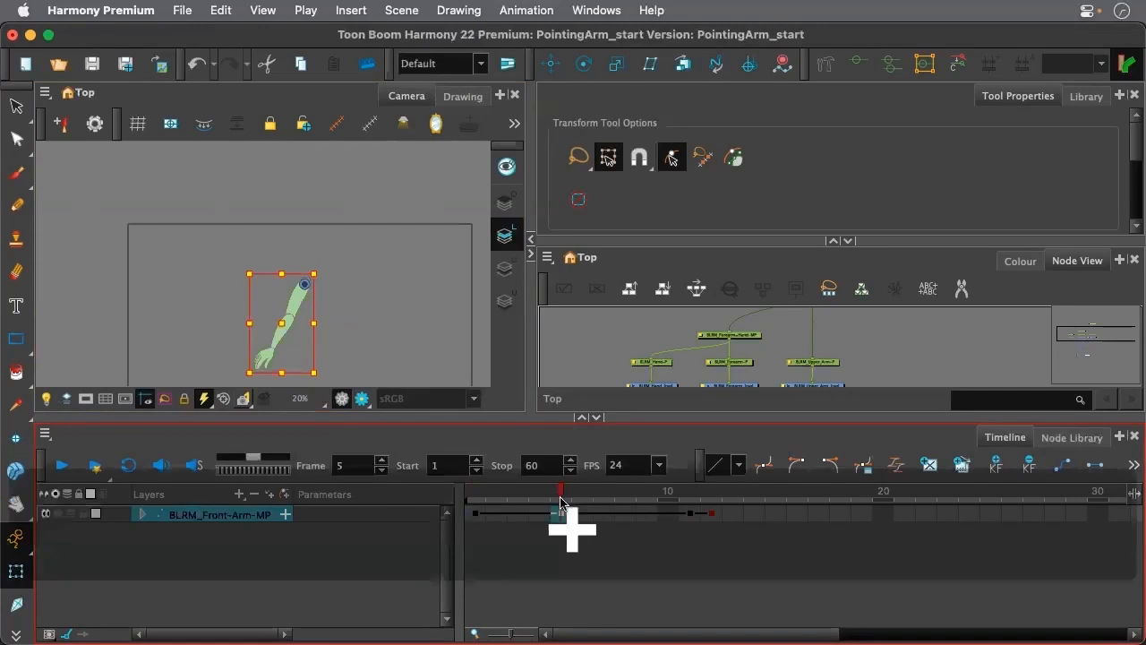
{"action": "left_click_drag", "start_coordinate": [563, 495], "coordinate": [689, 524]}
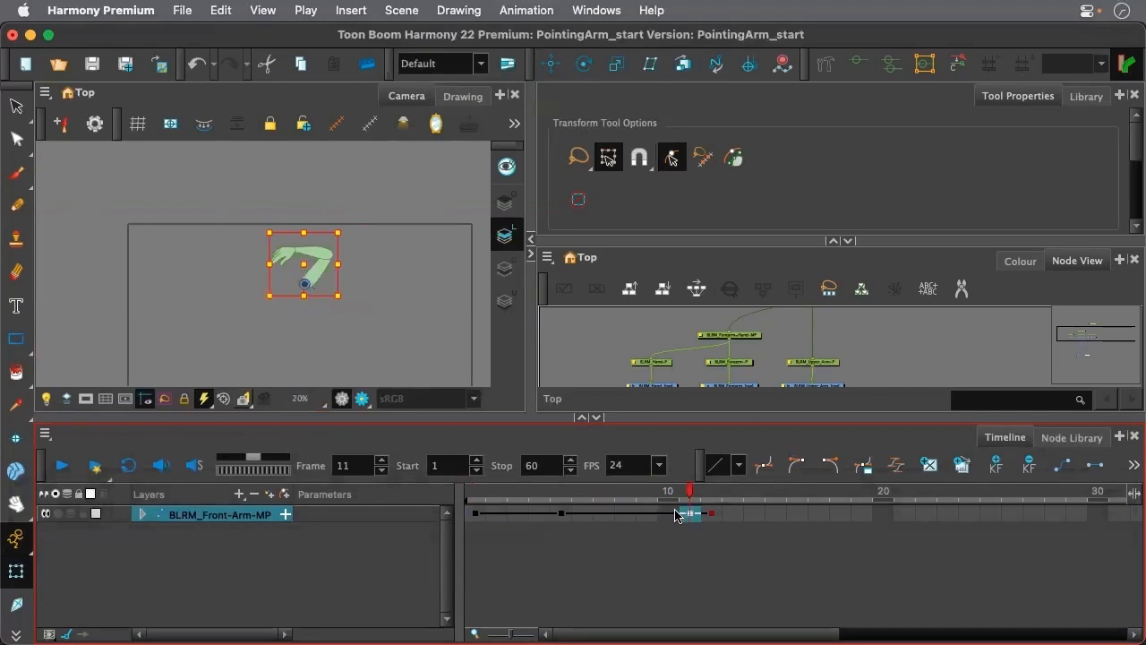
{"action": "key", "text": "plus"}
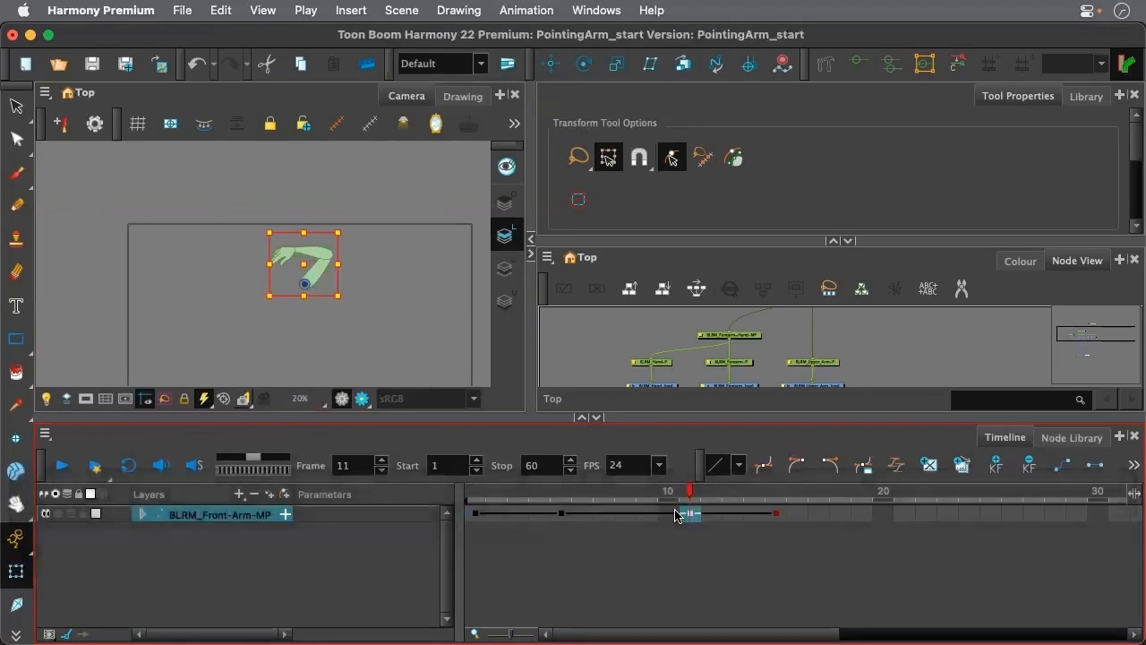
{"action": "left_click_drag", "start_coordinate": [693, 498], "coordinate": [440, 489]}
{"action": "key", "text": "space"}
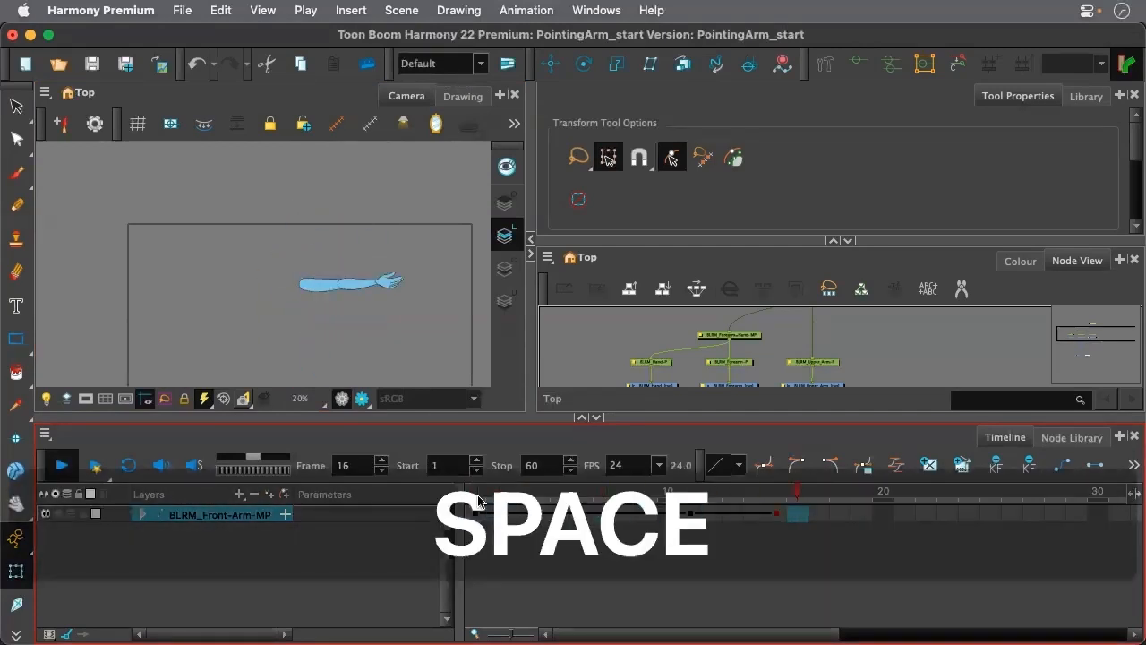
Lengthen the arm poses further so the second, third and fourth keyframes fall on frames 7, 15 and 22
{"action": "left_click", "coordinate": [475, 516]}
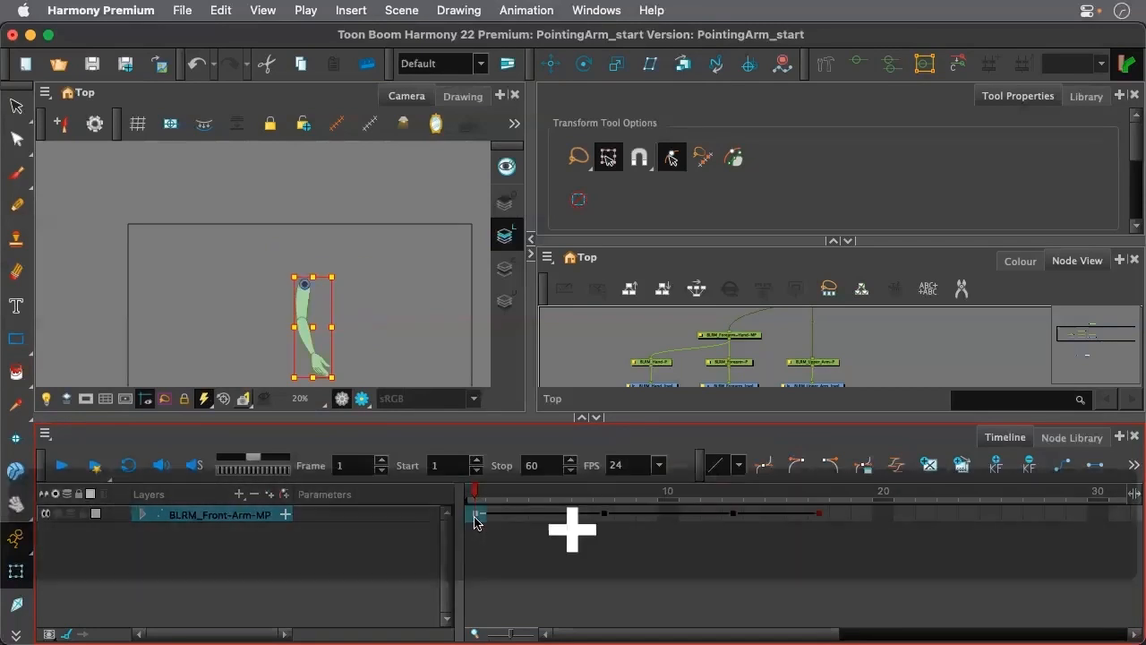
{"action": "left_click", "coordinate": [606, 516]}
{"action": "key", "text": "plus"}
{"action": "key", "text": "plus"}
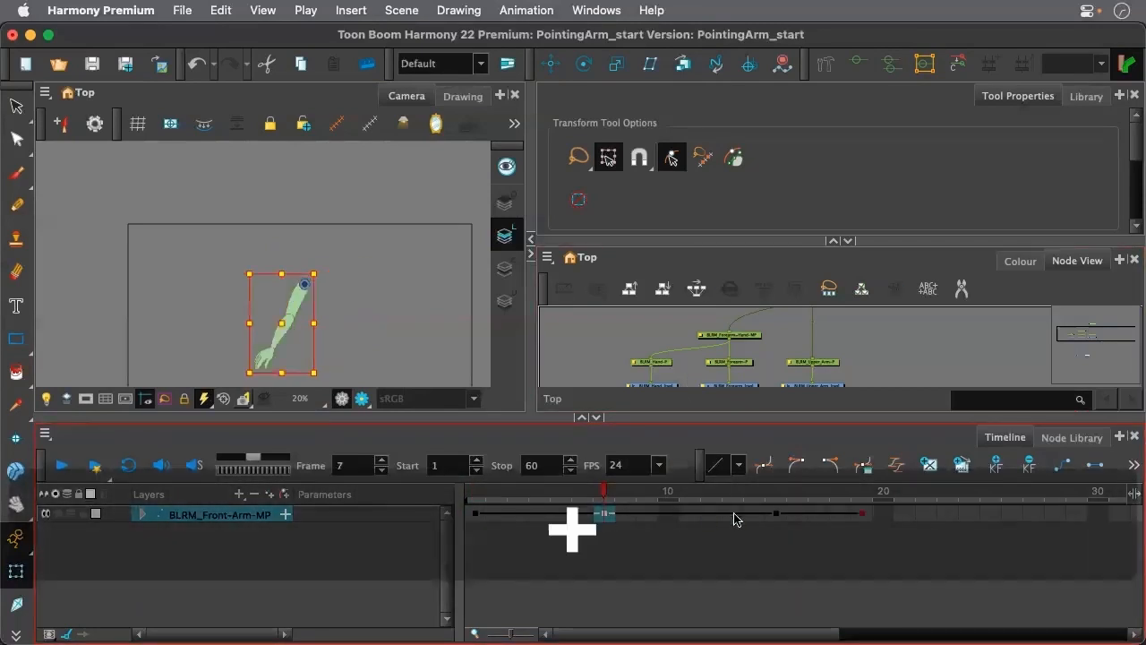
{"action": "left_click", "coordinate": [777, 516]}
{"action": "key", "text": "plus"}
{"action": "key", "text": "plus"}
{"action": "key", "text": "plus"}
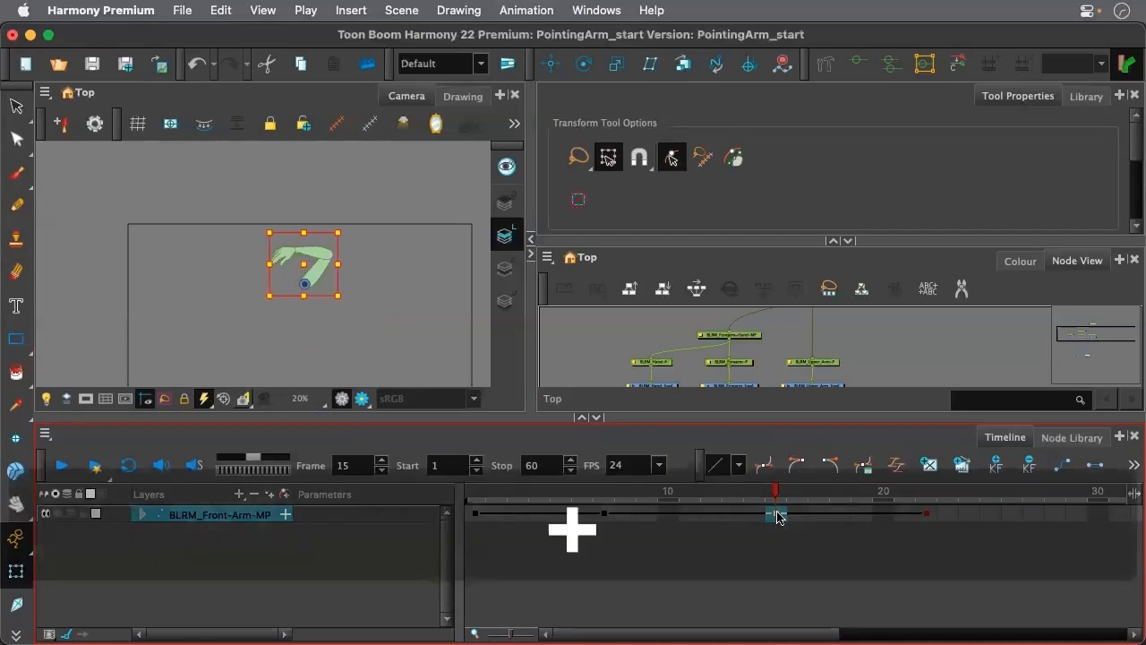
Play the arm animation from frame 1 and turn on looped playback
{"action": "left_click", "coordinate": [475, 500]}
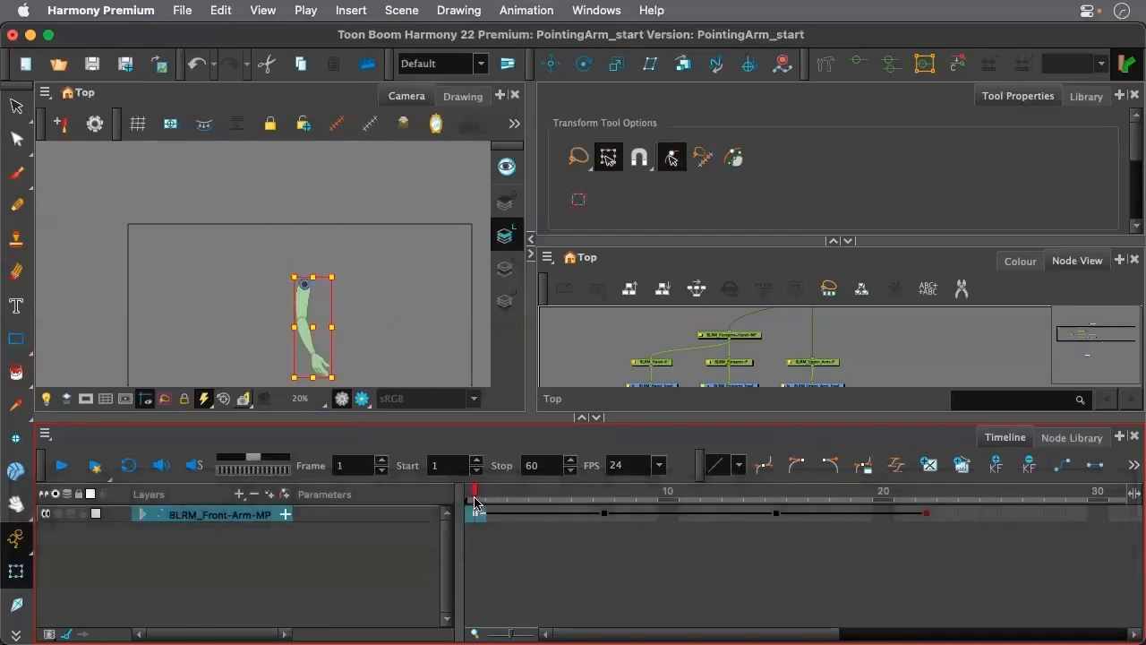
{"action": "key", "text": "space"}
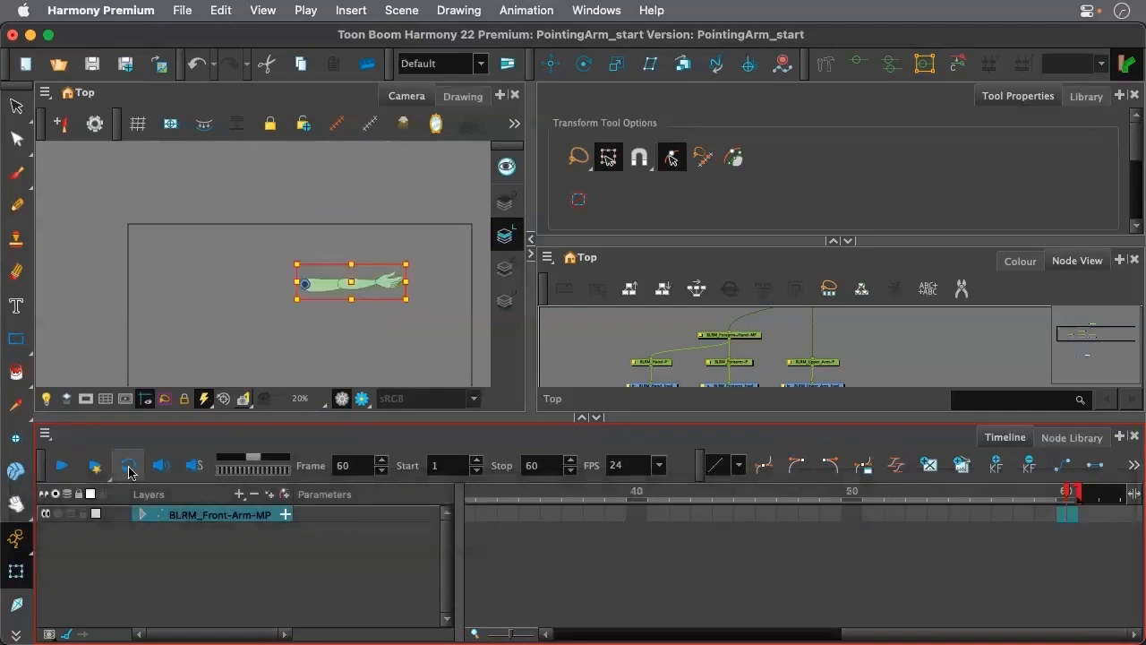
{"action": "left_click", "coordinate": [130, 466]}
{"action": "key", "text": "space"}
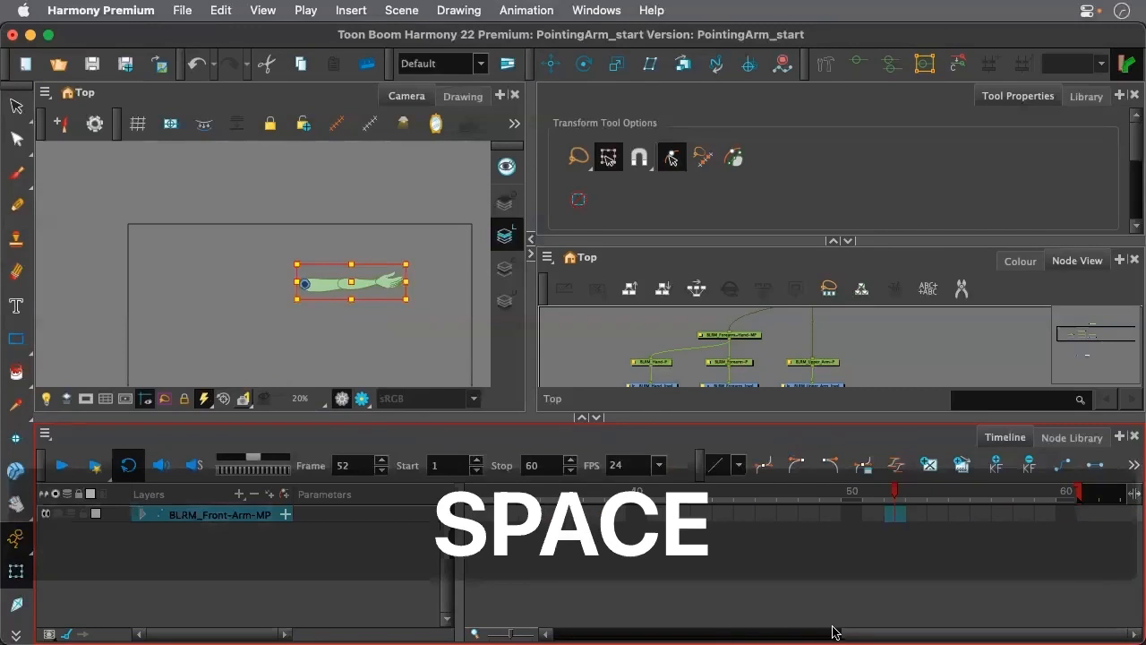
Shorten the frame 15 pose so the last keyframe falls on frame 19
{"action": "left_click_drag", "start_coordinate": [835, 633], "coordinate": [624, 632]}
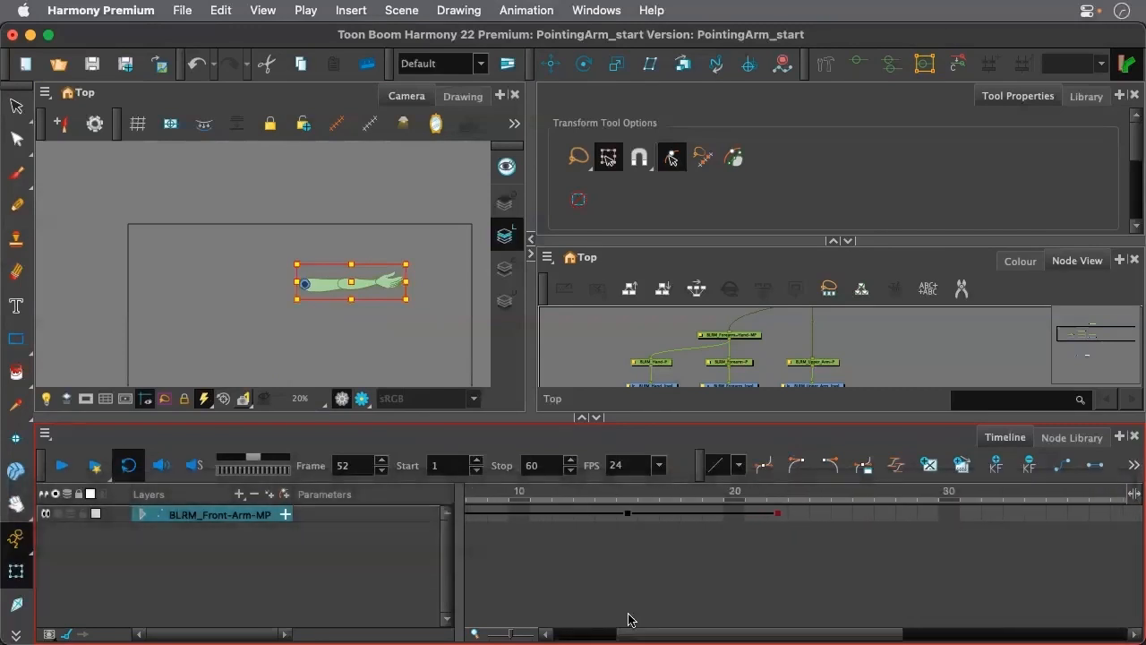
{"action": "left_click", "coordinate": [630, 515]}
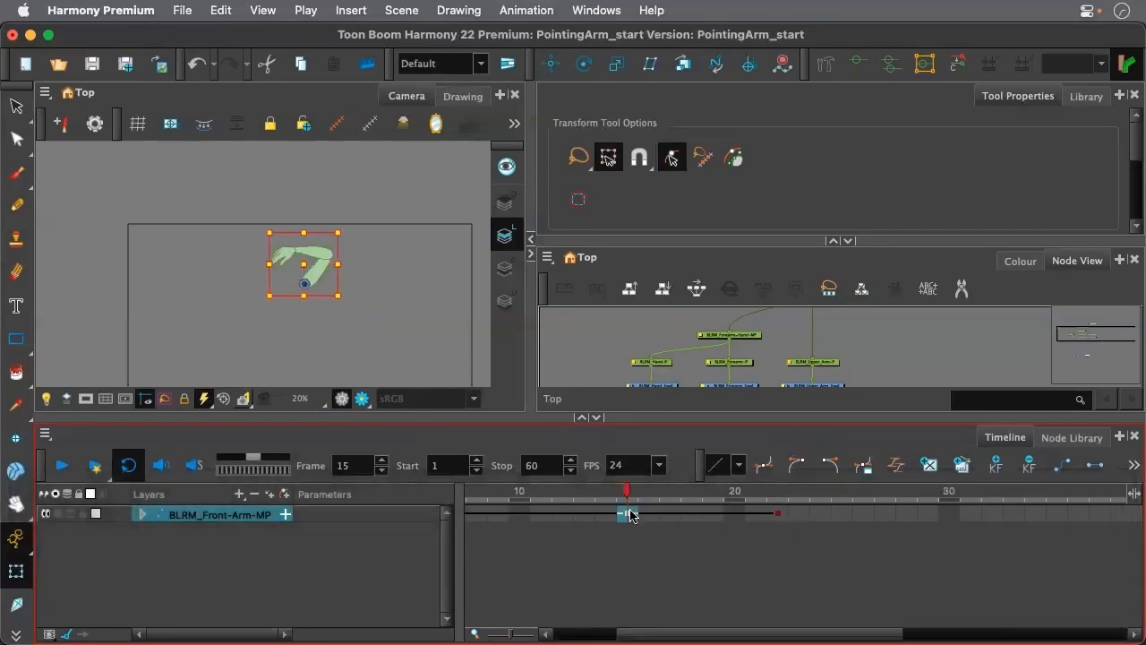
{"action": "key", "text": "minus"}
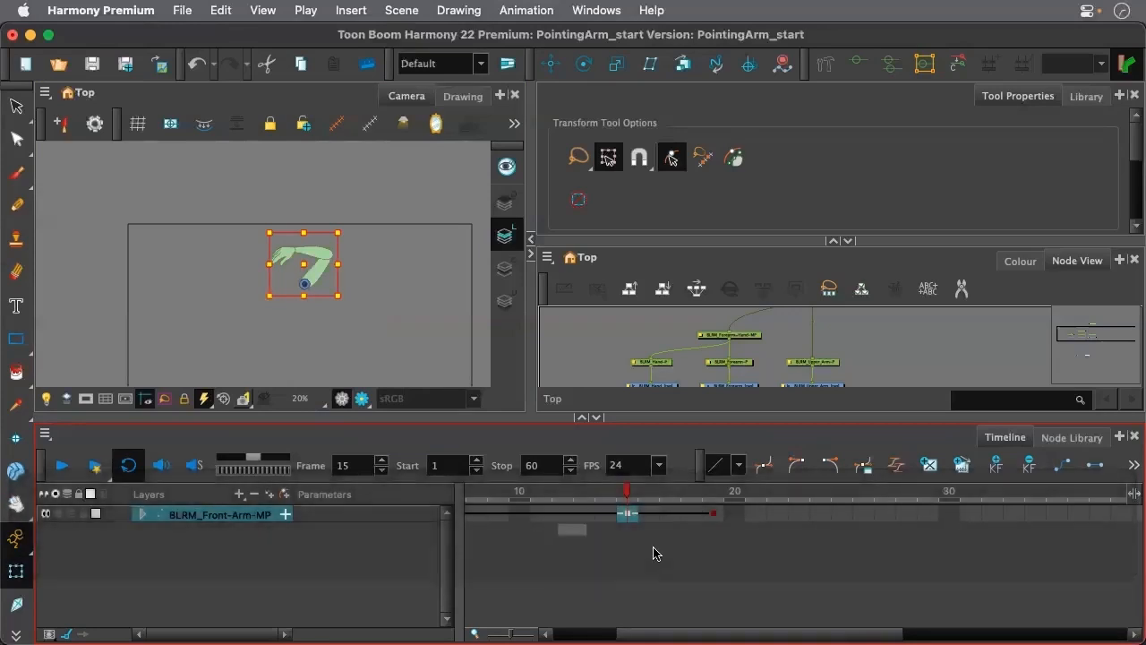
Set the playback stop frame to 23 and preview the loop
{"action": "left_click", "coordinate": [747, 501]}
{"action": "left_click", "coordinate": [798, 498]}
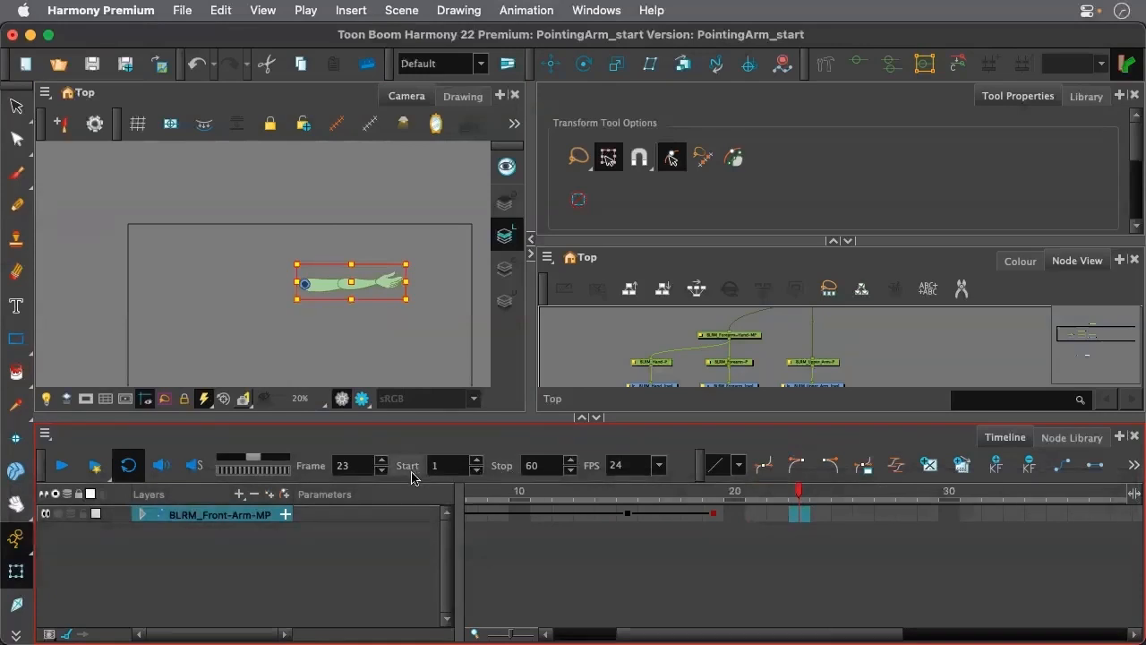
{"action": "left_click", "coordinate": [497, 467]}
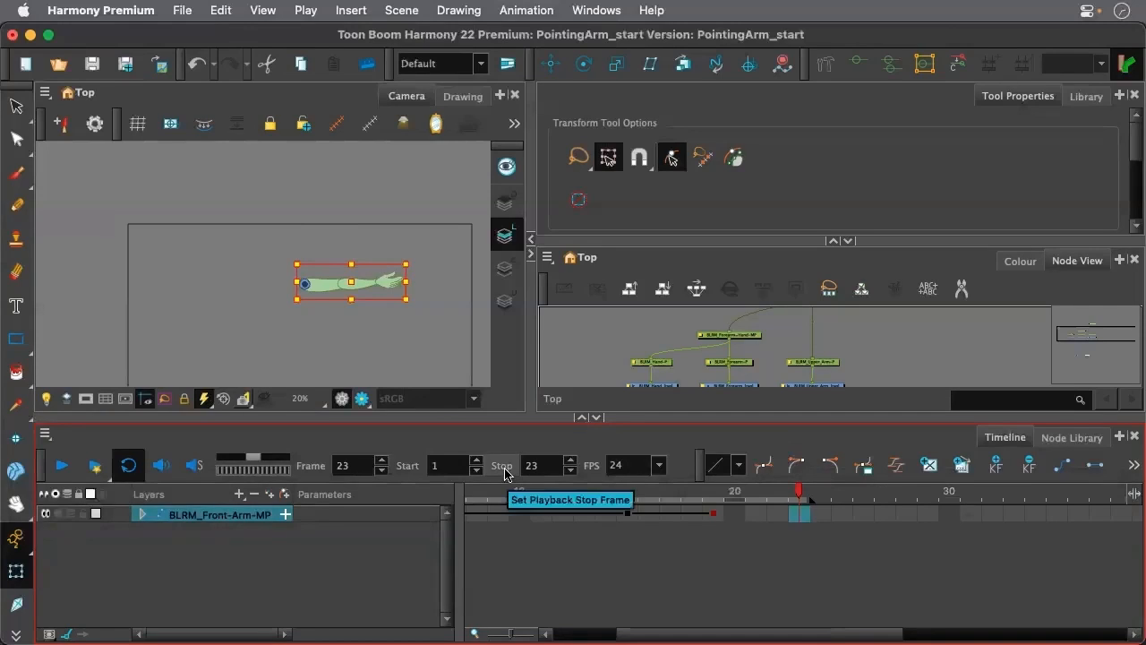
{"action": "key", "text": "space"}
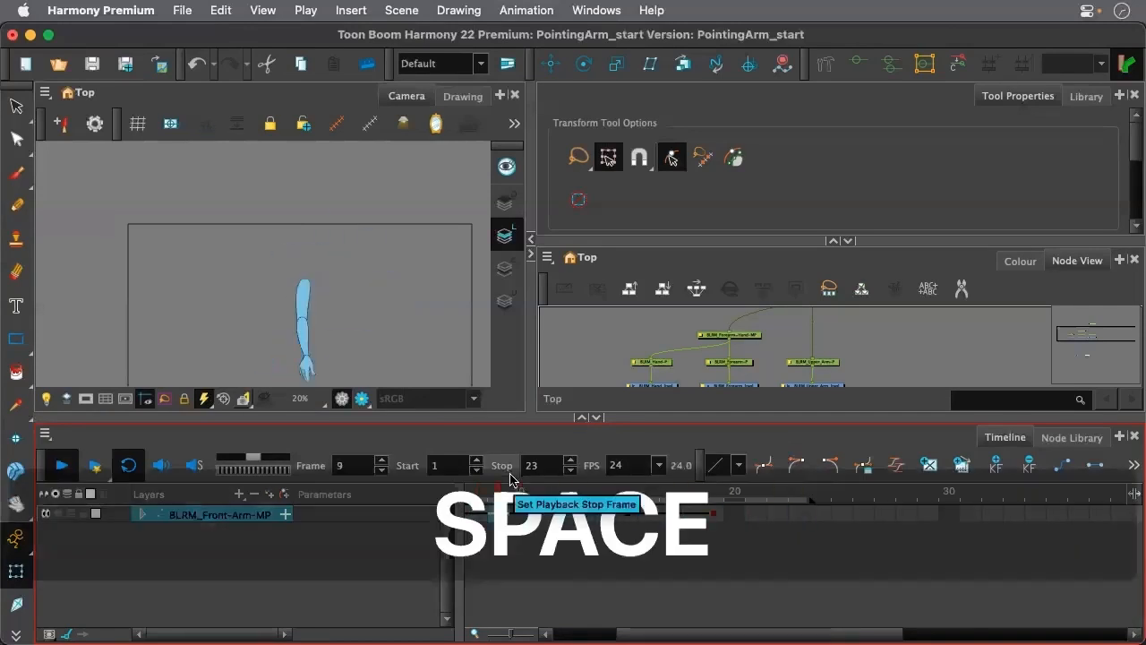
{"action": "key", "text": "space"}
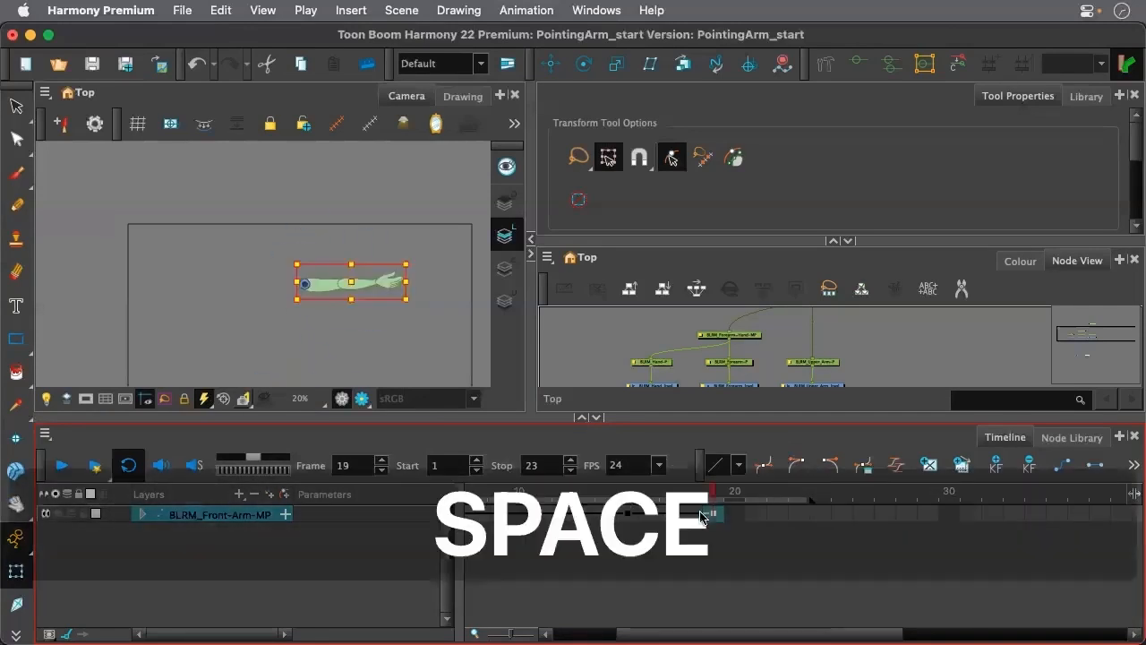
Lengthen the frame 15 pose so the last keyframe falls on frame 21, and preview the loop
{"action": "left_click", "coordinate": [631, 515]}
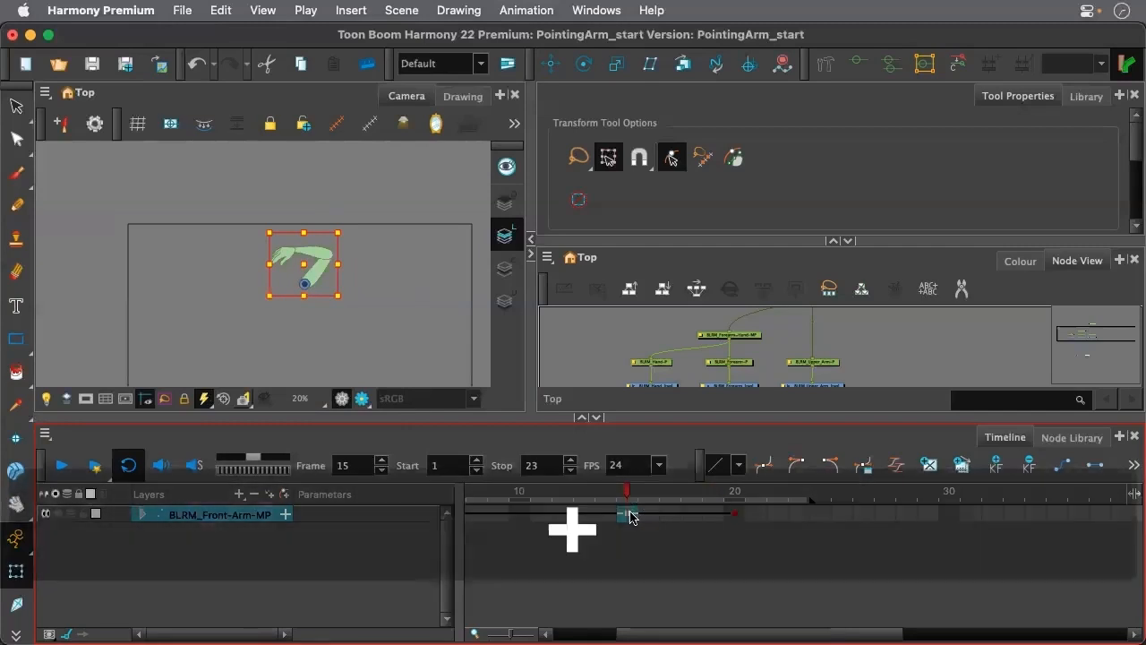
{"action": "key", "text": "space"}
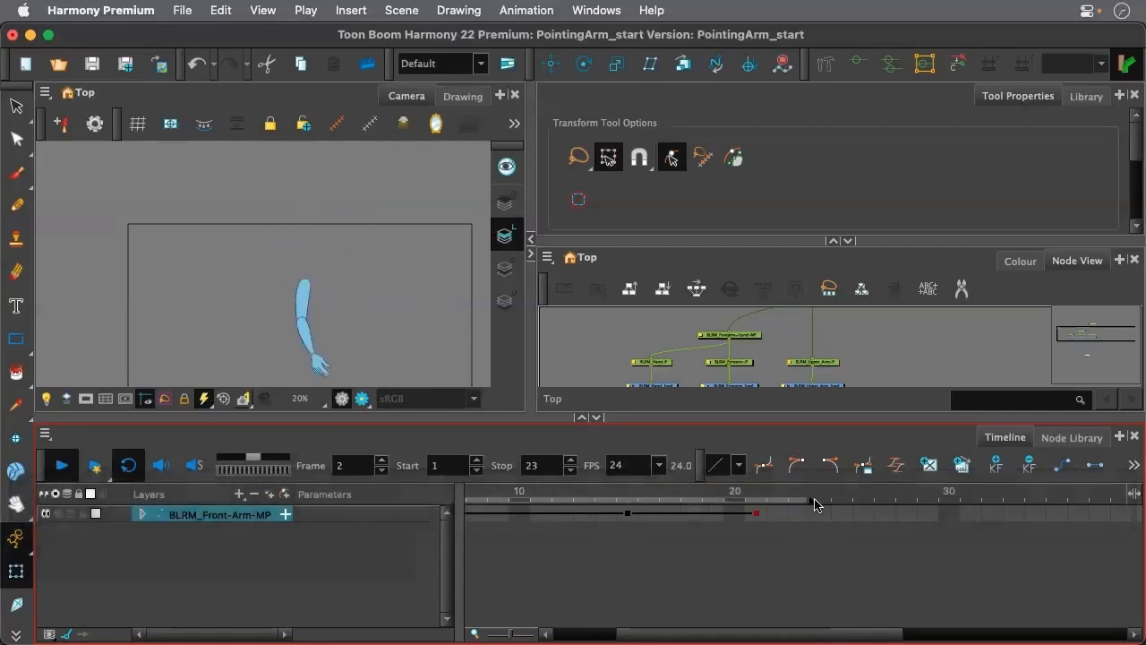
{"action": "key", "text": "space"}
Set the playback stop frame to 43 and play the loop with nothing selected
{"action": "double_click", "coordinate": [532, 466]}
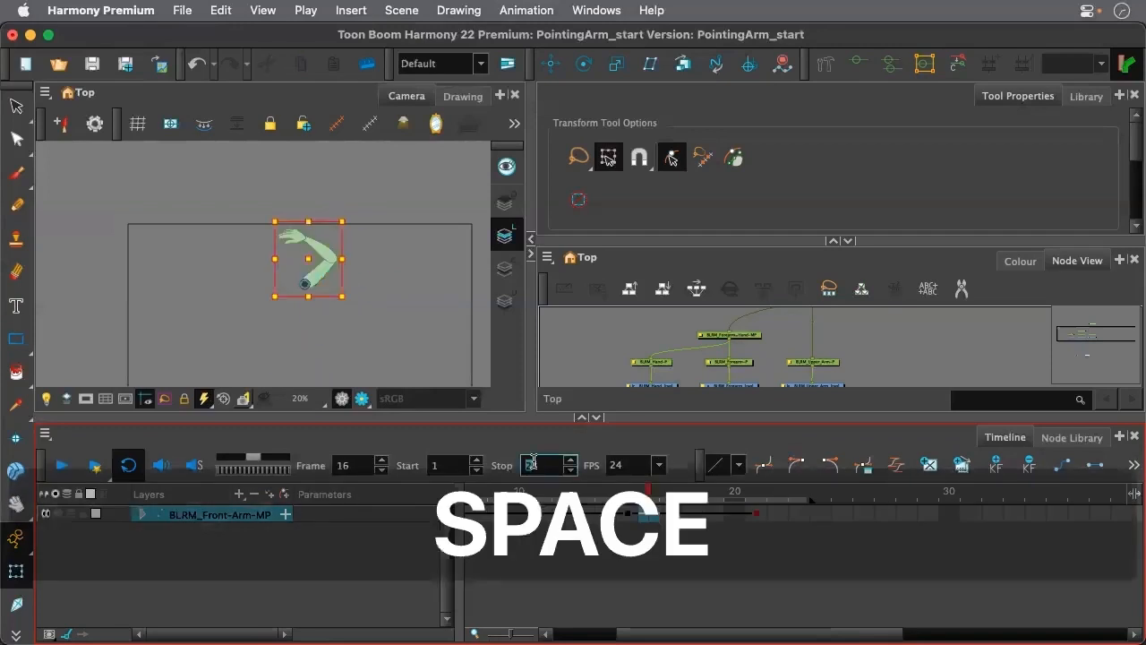
{"action": "type", "text": "40"}
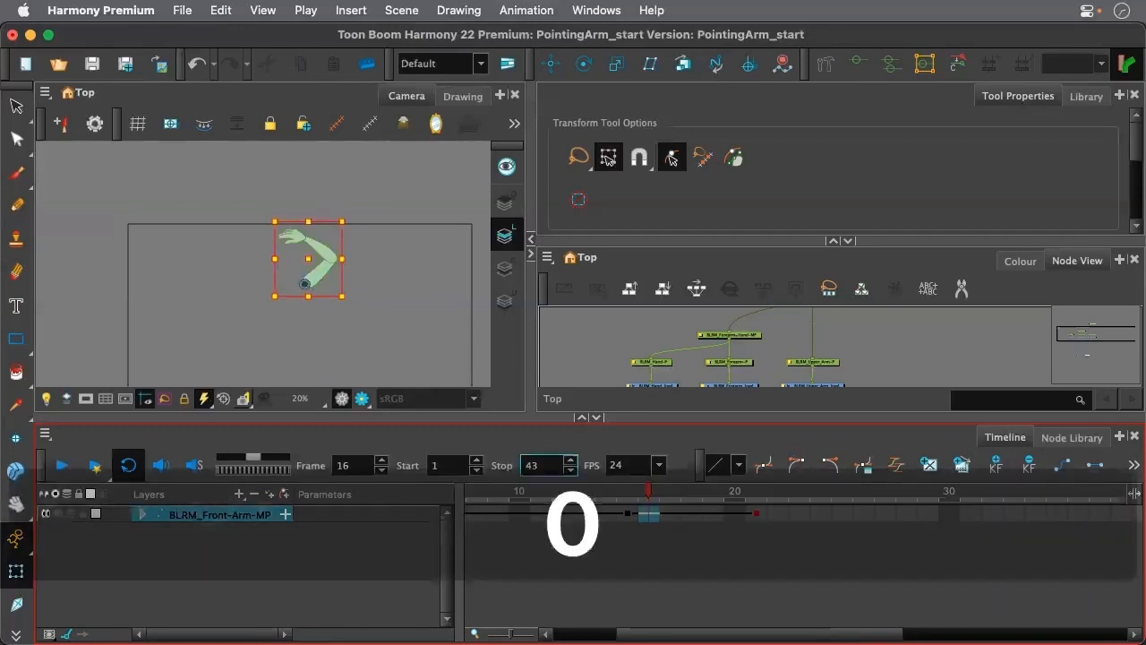
{"action": "key", "text": "Return"}
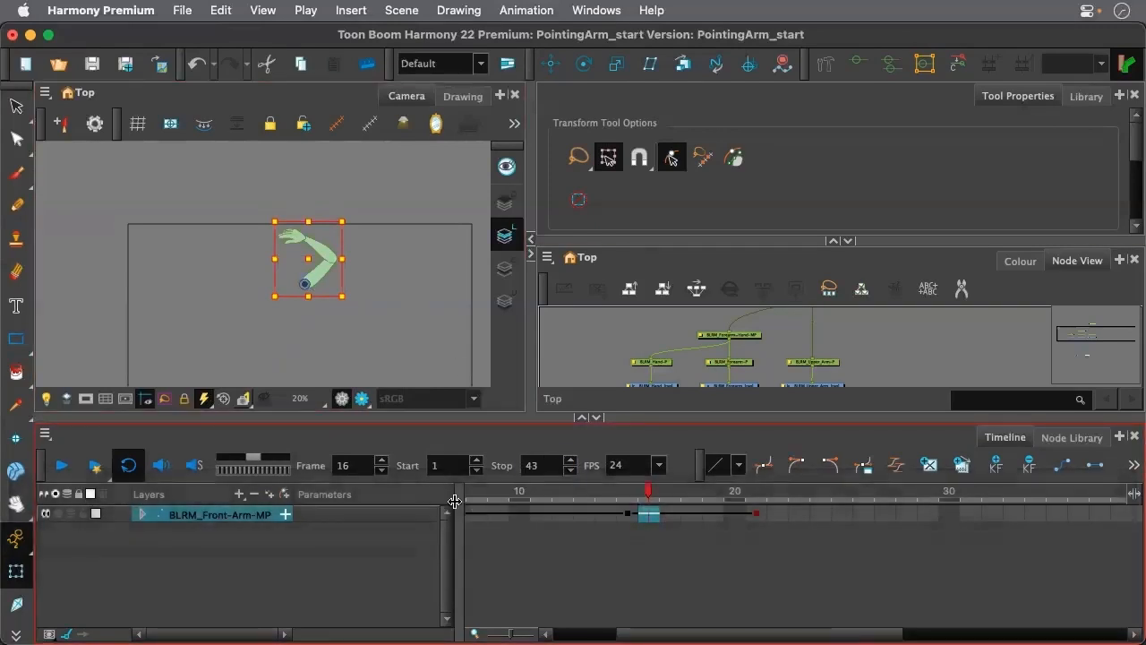
{"action": "left_click", "coordinate": [373, 555]}
{"action": "key", "text": "space"}
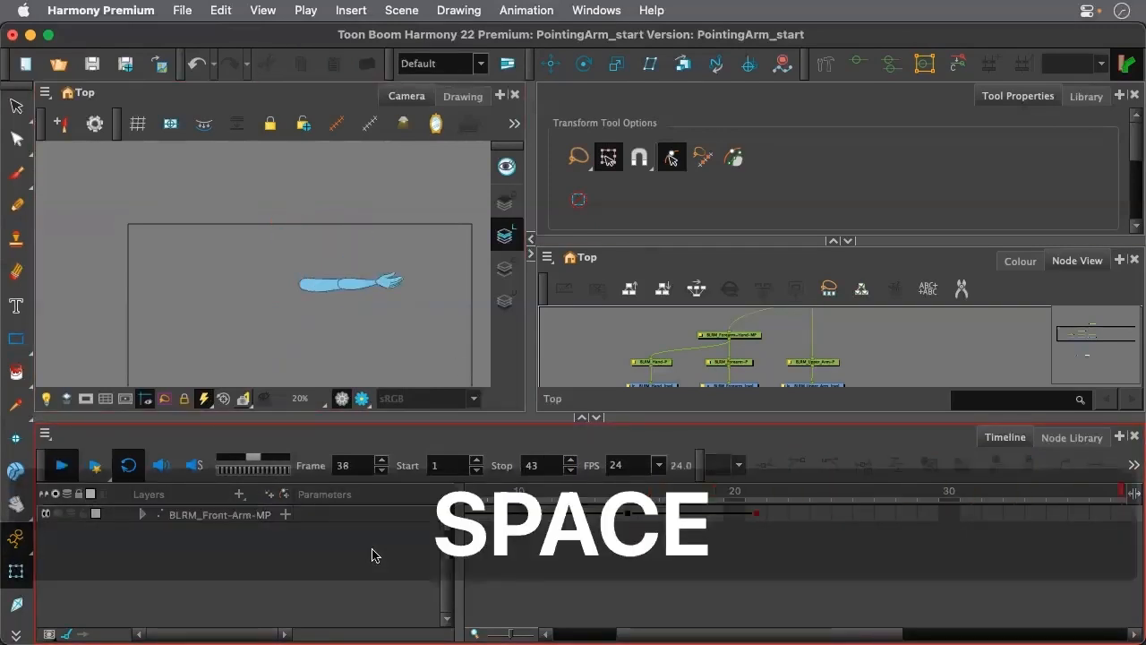
{"action": "key", "text": "space"}
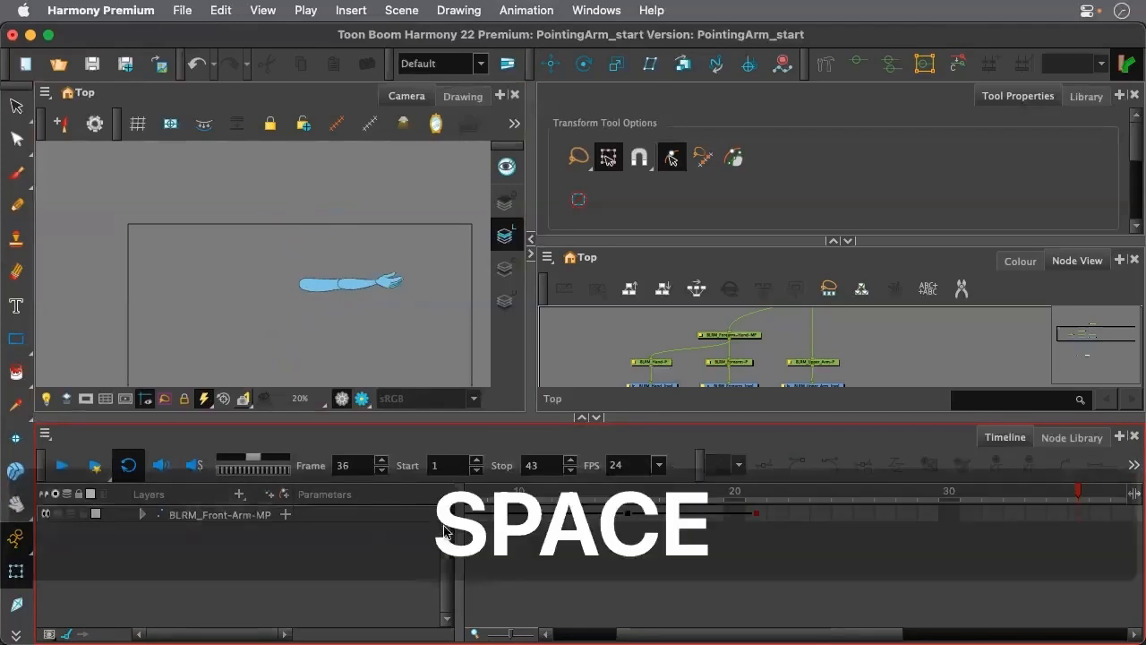
Scrub through the animation to frame 17 and examine the hand's movement up close
{"action": "left_click_drag", "start_coordinate": [498, 493], "coordinate": [772, 521]}
{"action": "scroll", "coordinate": [342, 203], "scroll_direction": "up", "scroll_amount": 3}
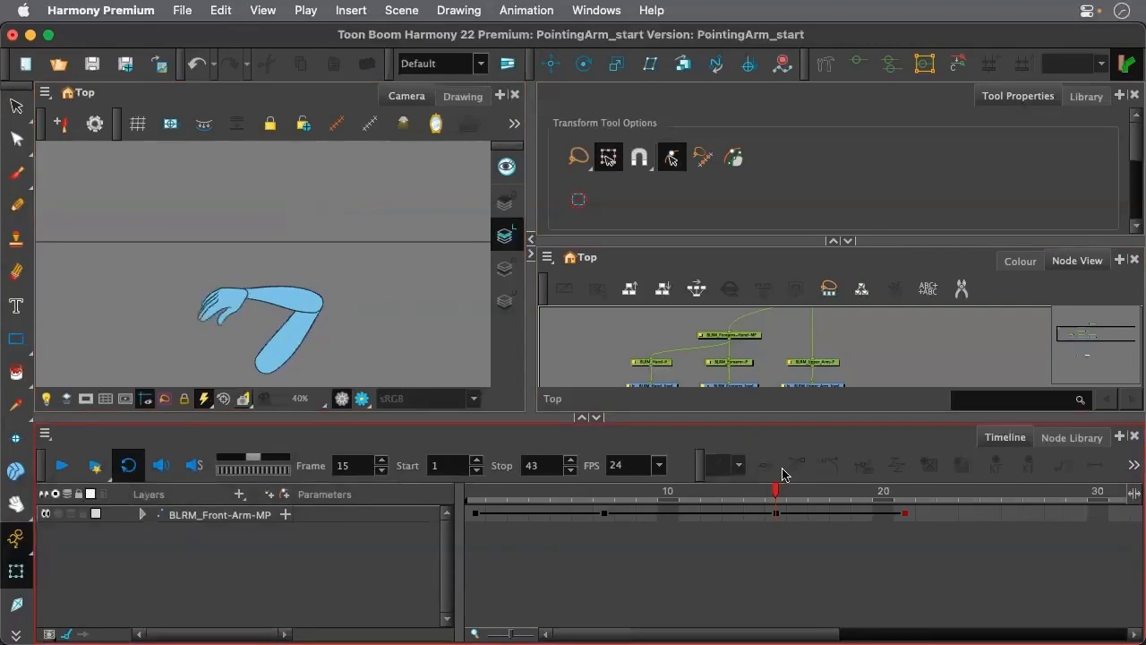
{"action": "left_click_drag", "start_coordinate": [785, 490], "coordinate": [813, 506]}
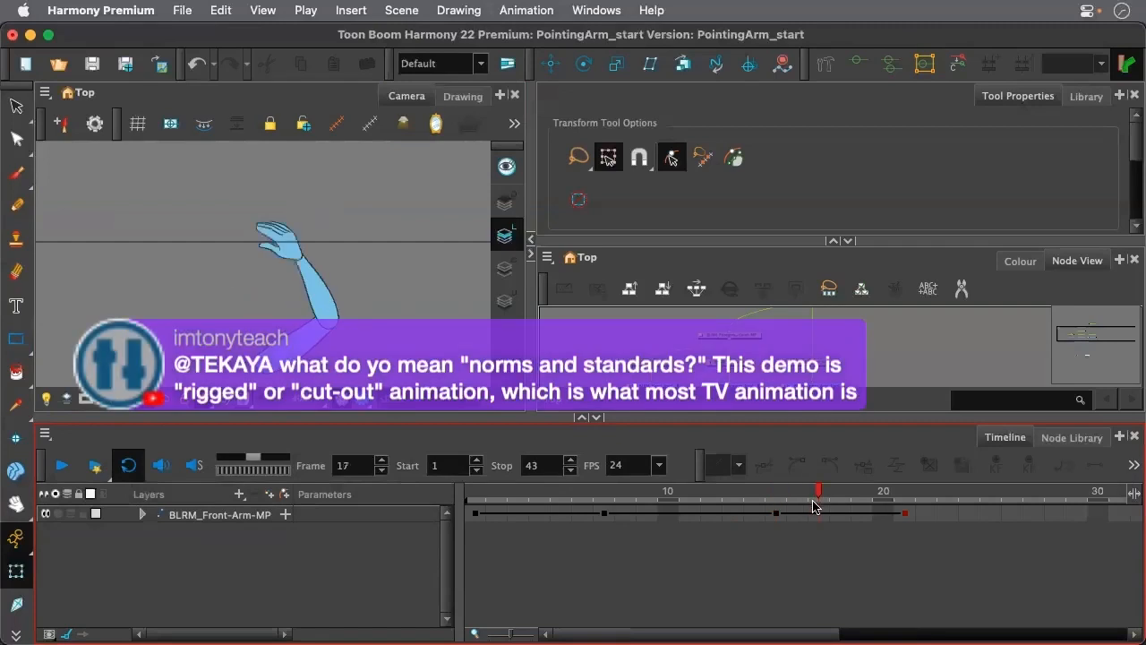
Select the hand's peg on frame 17, stepping up to its parent and back, and enlarge the Node View around it
{"action": "left_click", "coordinate": [280, 239]}
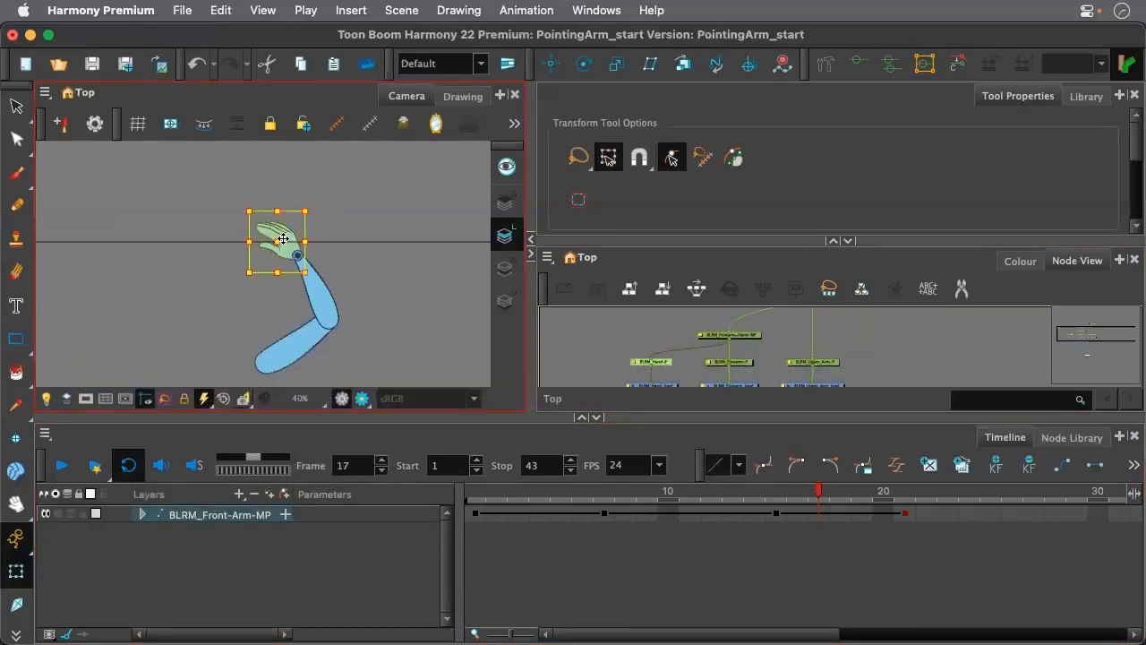
{"action": "key", "text": "b"}
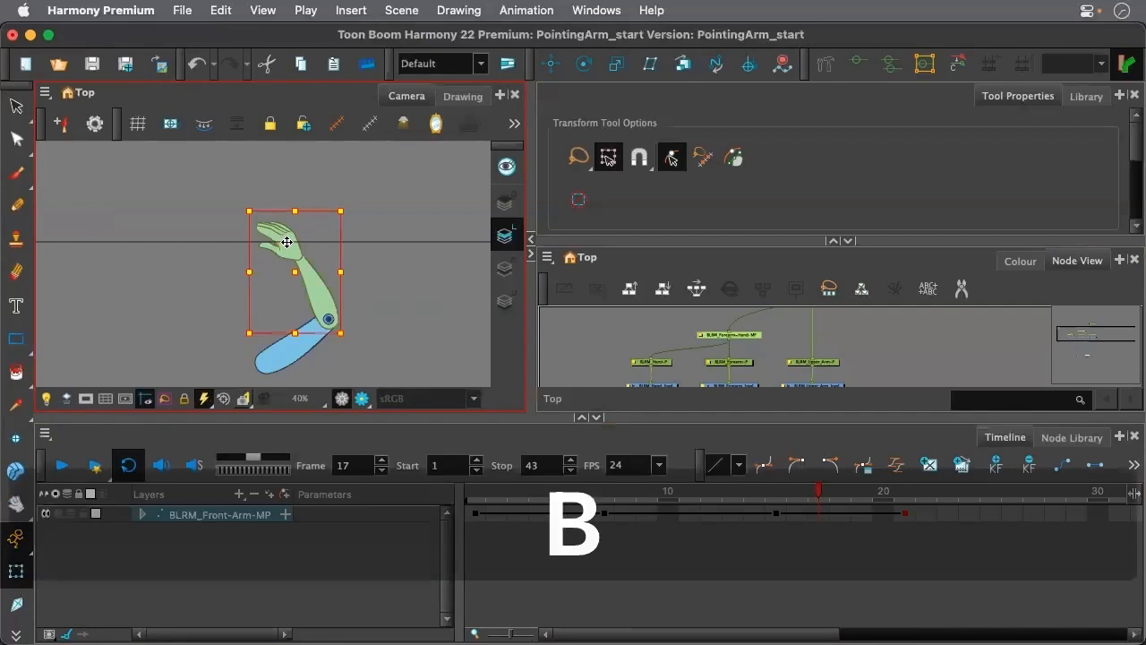
{"action": "key", "text": "shift+b"}
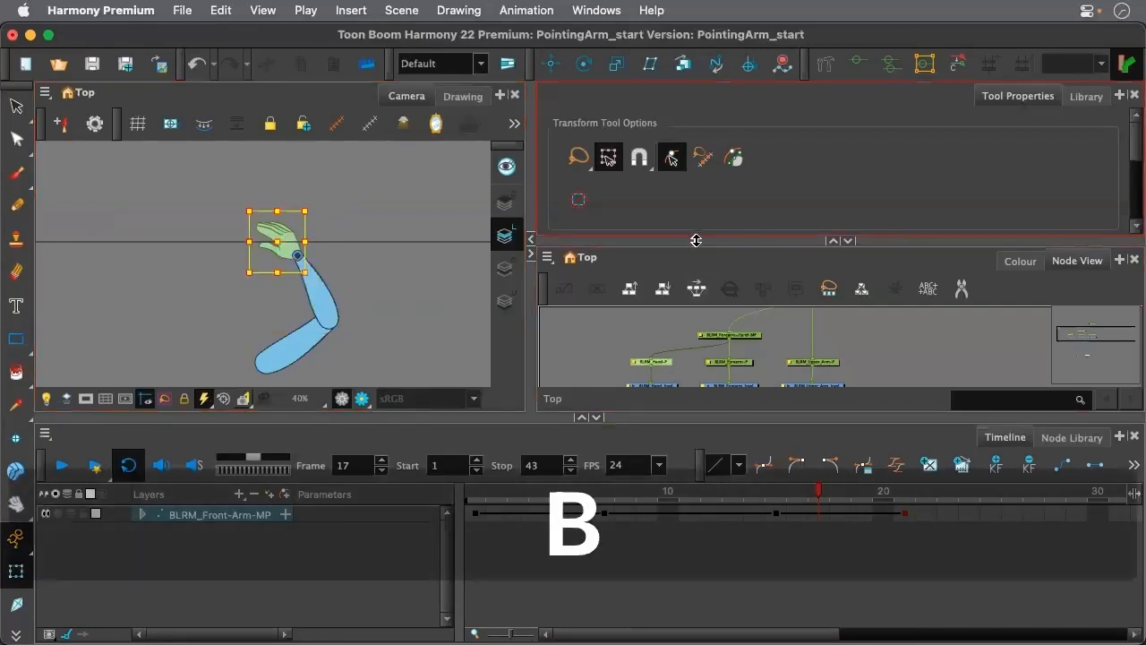
{"action": "left_click_drag", "start_coordinate": [696, 240], "coordinate": [696, 150]}
{"action": "scroll", "coordinate": [668, 349], "scroll_direction": "up", "scroll_amount": 3}
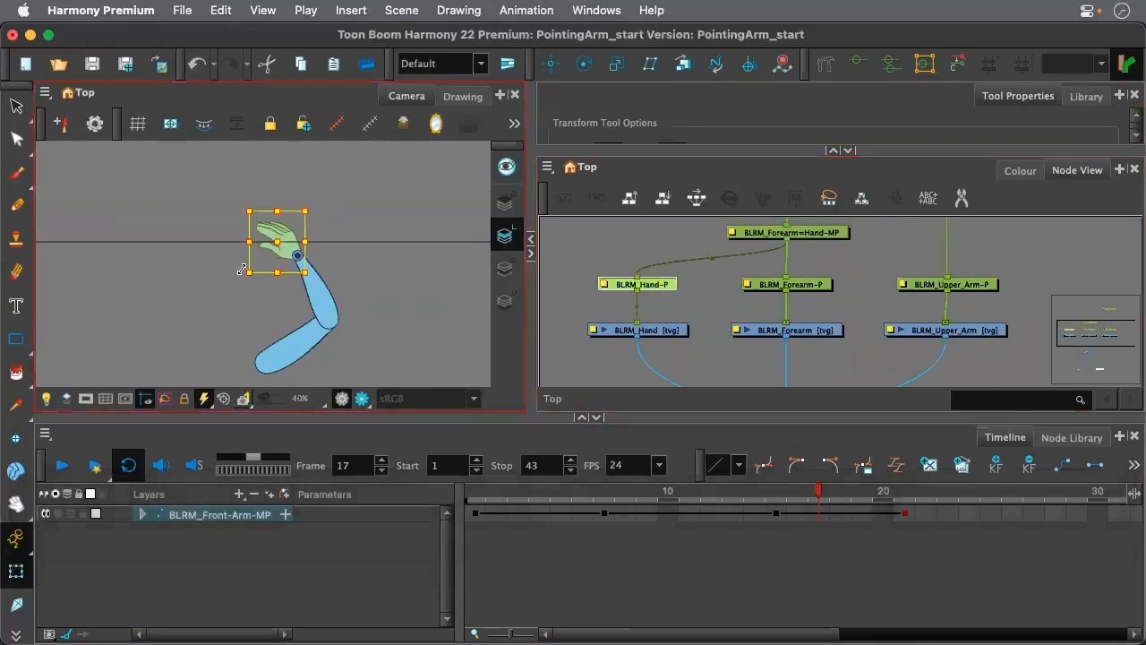
Select the BLRM_Hand drawing below its peg and show its drawing substitutions in an enlarged Library view
{"action": "key", "text": "shift"}
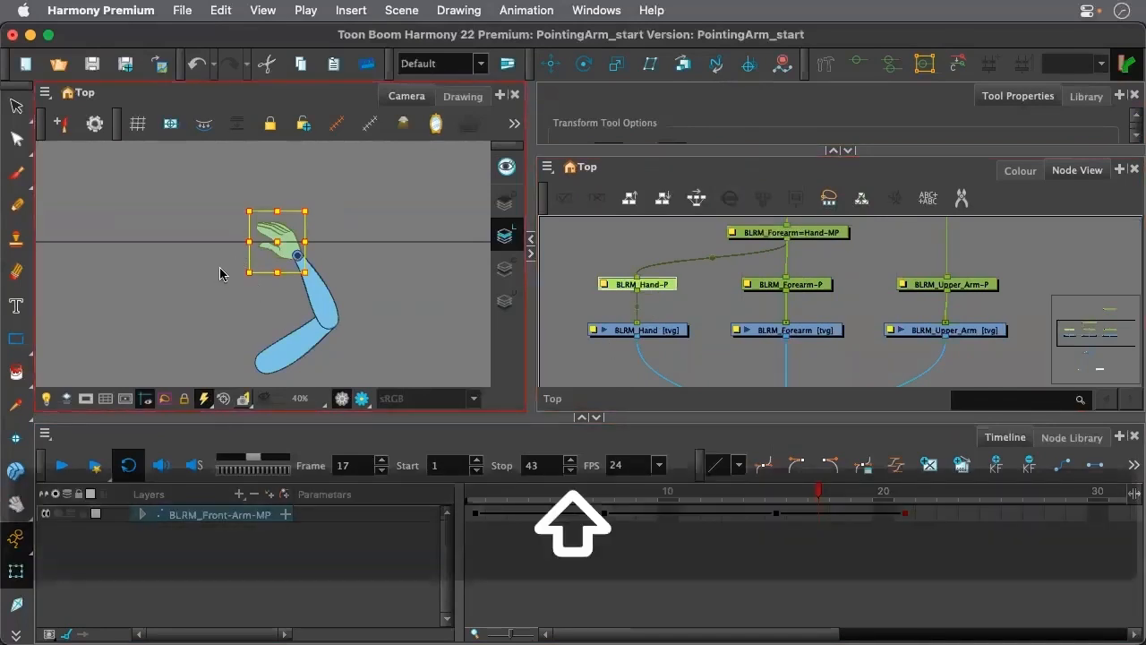
{"action": "key", "text": "shift+b"}
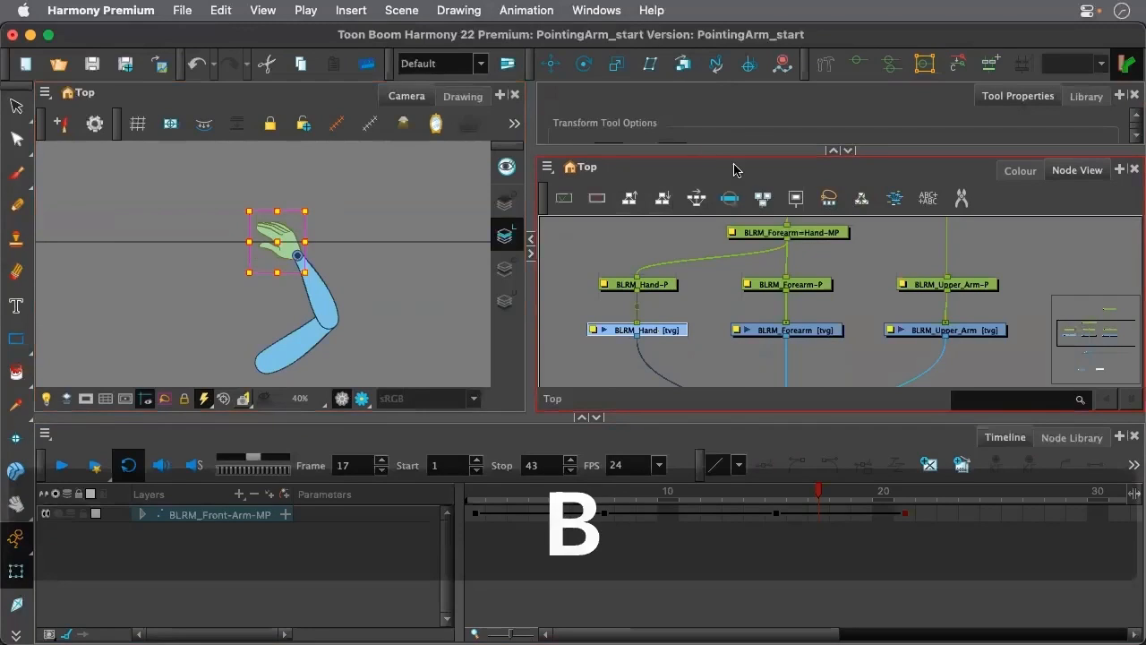
{"action": "left_click", "coordinate": [1086, 96]}
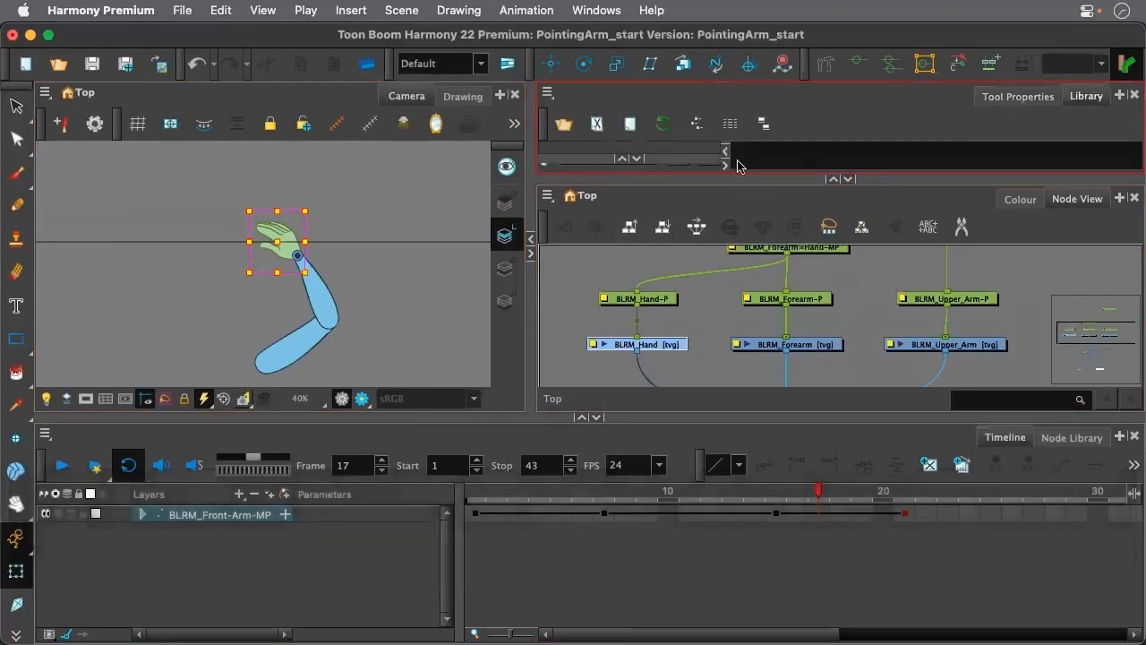
{"action": "left_click", "coordinate": [843, 180]}
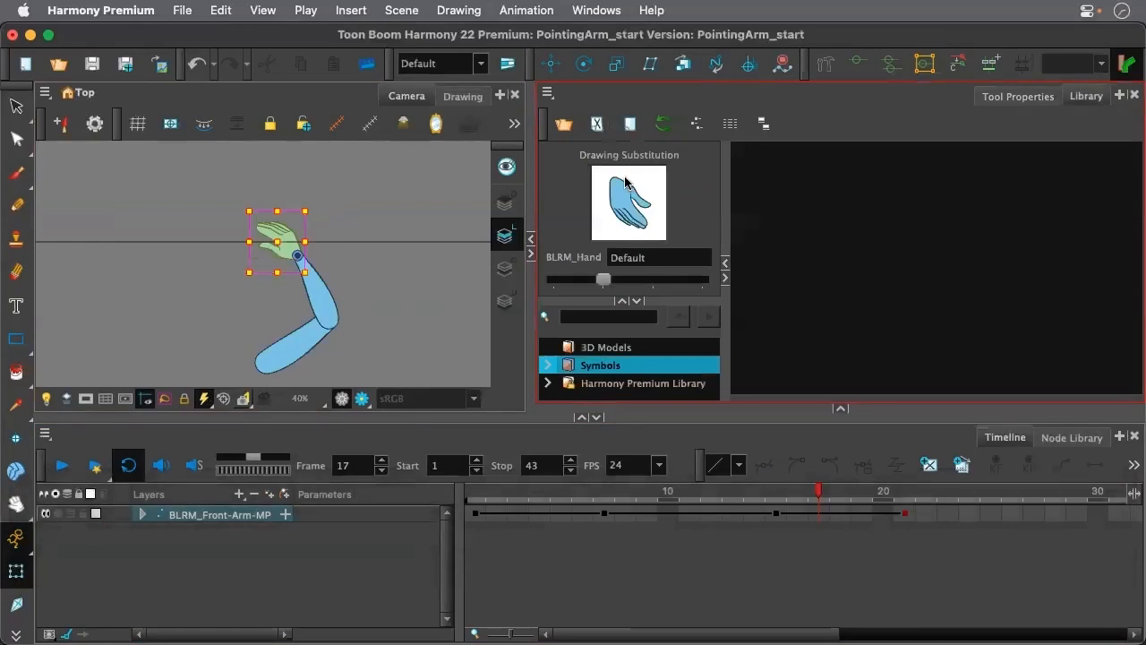
Switch the BLRM_Hand drawing on frame 17 to the Point substitution, deselect it, and check the pose on frame 21
{"action": "left_click", "coordinate": [625, 283]}
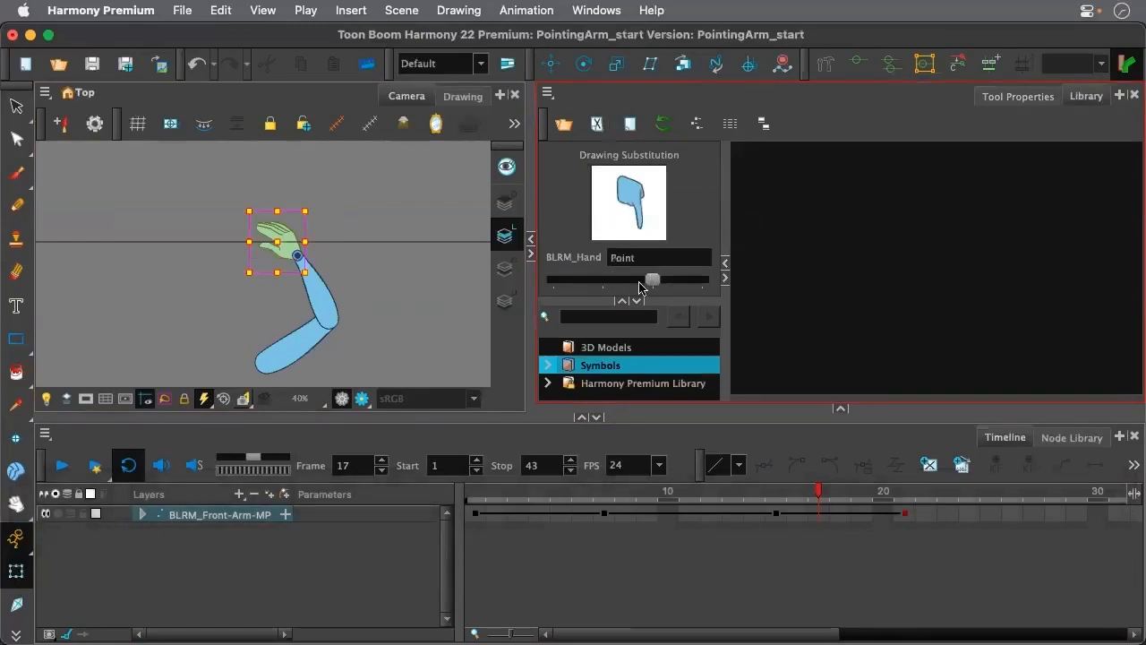
{"action": "left_click", "coordinate": [395, 221]}
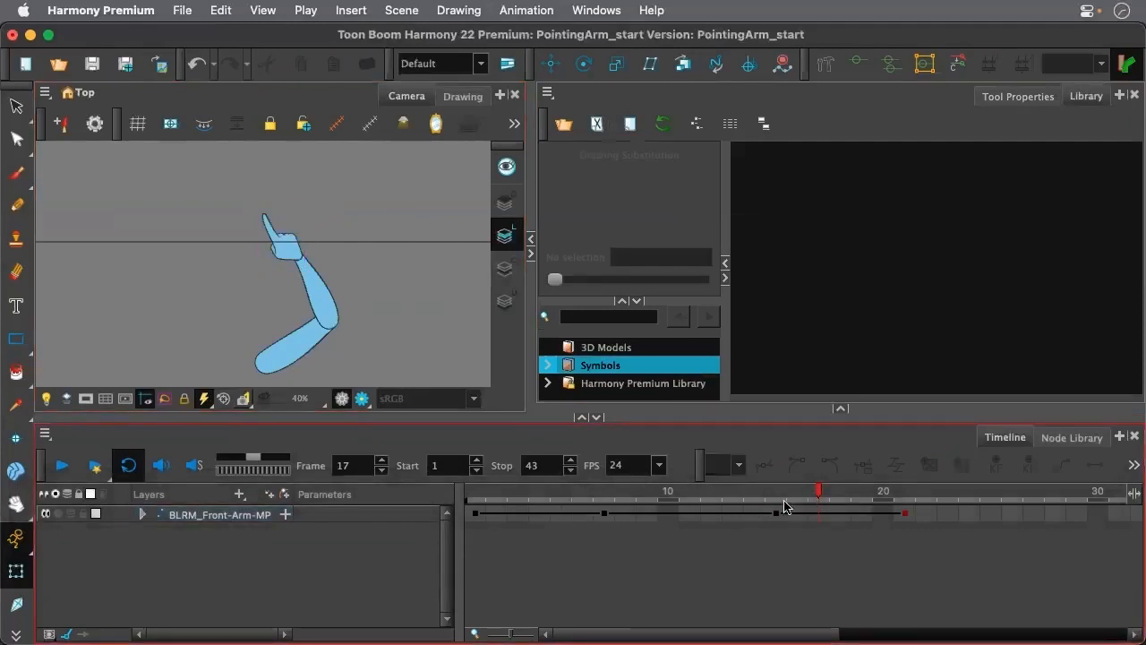
{"action": "mouse_move", "coordinate": [818, 491]}
{"action": "left_mouse_down"}
{"action": "mouse_move", "coordinate": [806, 493]}
{"action": "mouse_move", "coordinate": [912, 519]}
{"action": "left_mouse_up"}
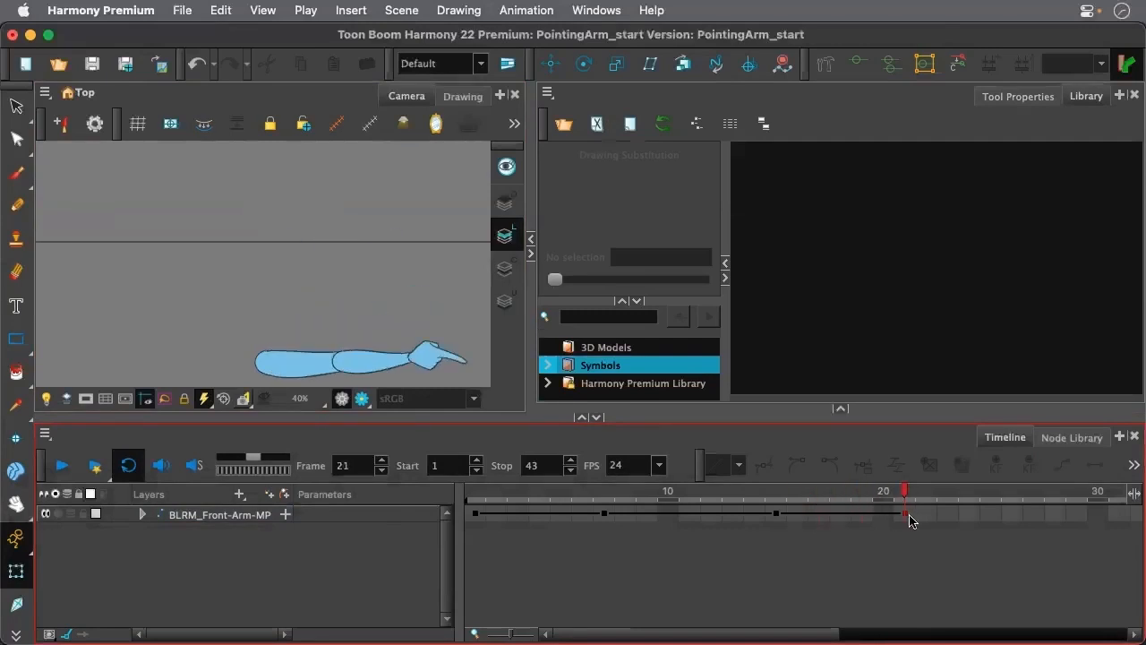
On frame 21, rotate the hand upward at the wrist until the pointing finger is nearly horizontal, and clear the selection
{"action": "scroll", "coordinate": [285, 280], "scroll_direction": "down", "scroll_amount": 4}
{"action": "scroll", "coordinate": [340, 306], "scroll_direction": "up", "scroll_amount": 3}
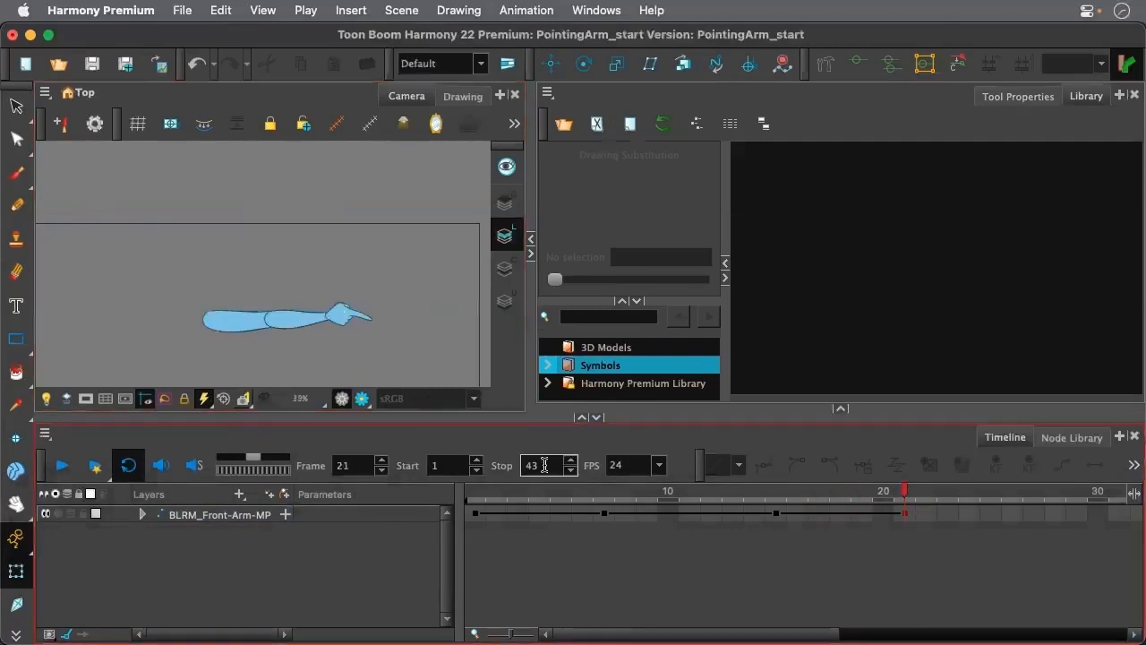
{"action": "left_click", "coordinate": [902, 514]}
{"action": "left_click", "coordinate": [355, 314]}
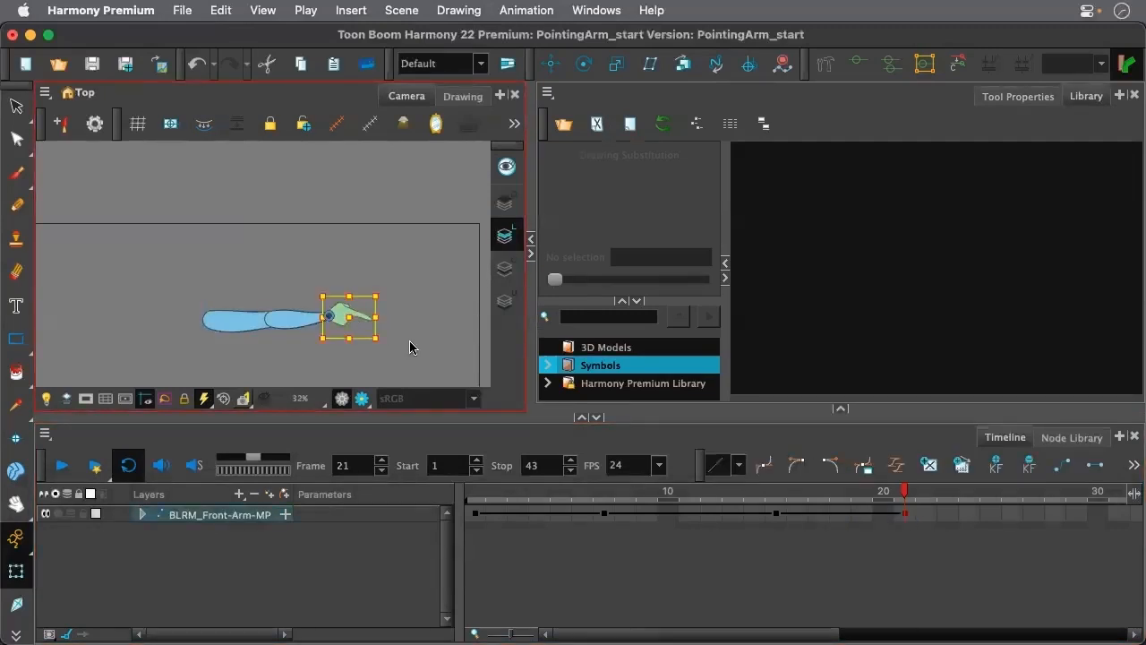
{"action": "left_click_drag", "start_coordinate": [388, 332], "coordinate": [394, 311]}
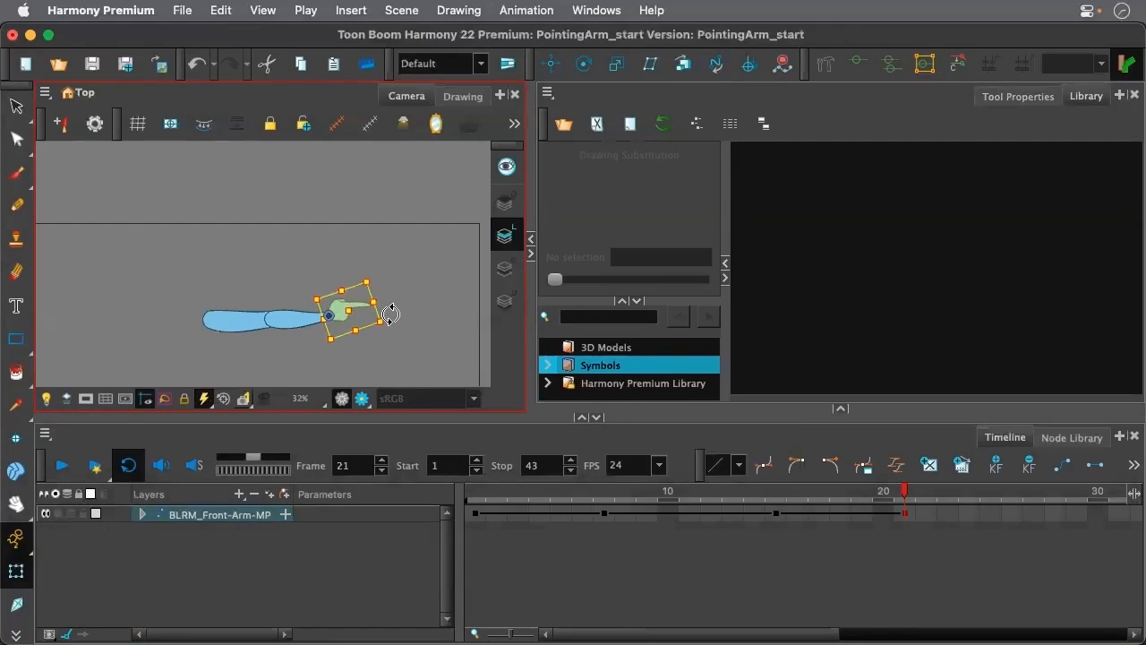
{"action": "key", "text": "b"}
{"action": "mouse_move", "coordinate": [379, 341]}
{"action": "left_mouse_down"}
{"action": "mouse_move", "coordinate": [385, 354]}
{"action": "mouse_move", "coordinate": [379, 340]}
{"action": "left_mouse_up"}
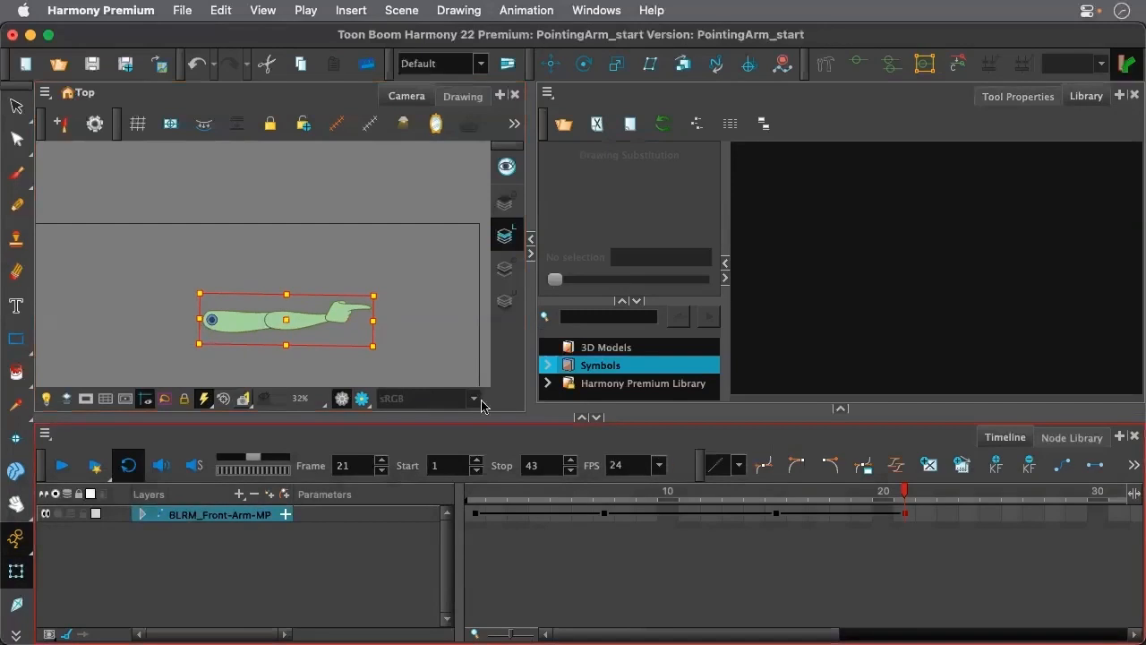
{"action": "left_click", "coordinate": [403, 335]}
{"action": "left_click", "coordinate": [845, 537]}
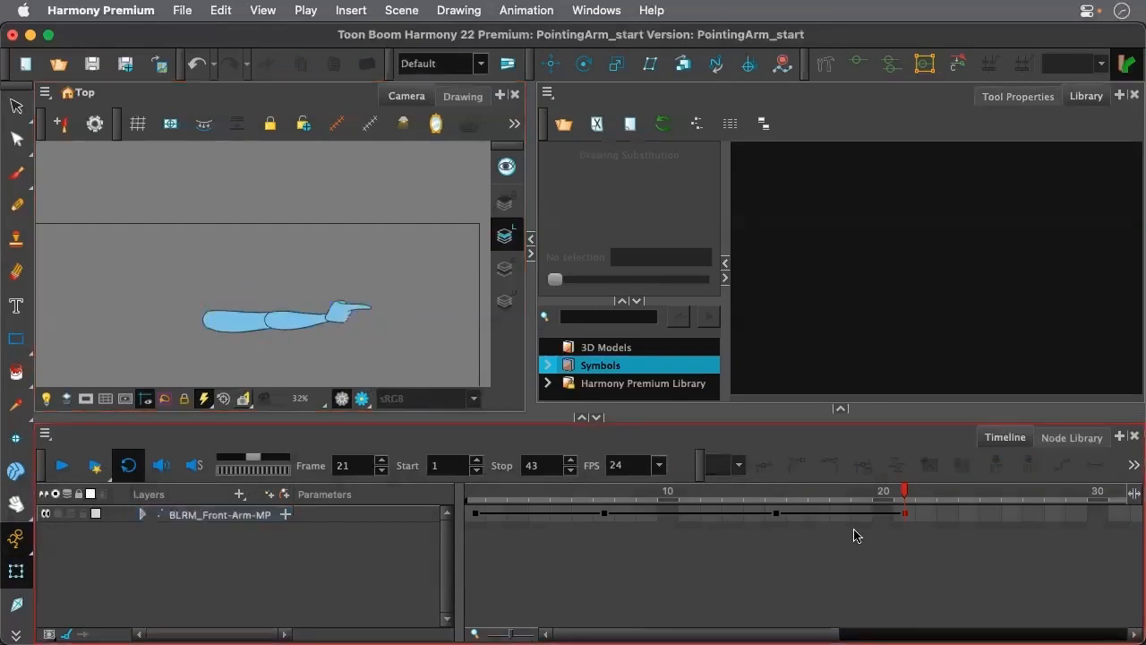
Copy the arm's frame 21 keyframe, and exaggerate that pose by stretching and skewing the arm slightly and rotating the forearm and hand downward
{"action": "left_click", "coordinate": [900, 516]}
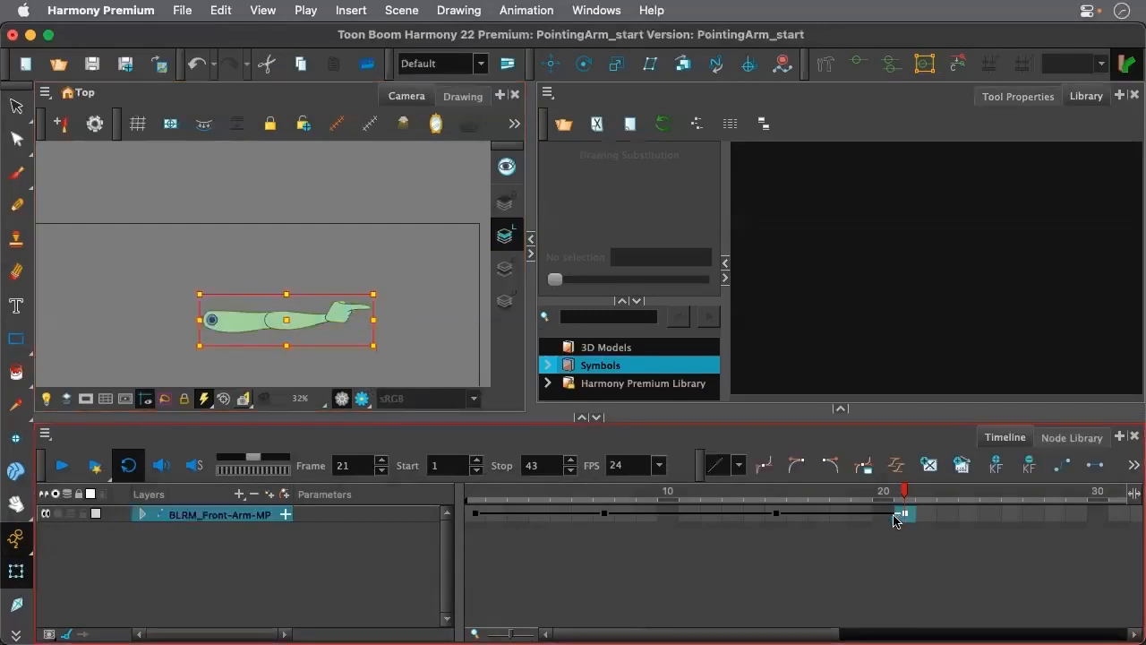
{"action": "key", "text": "super+c"}
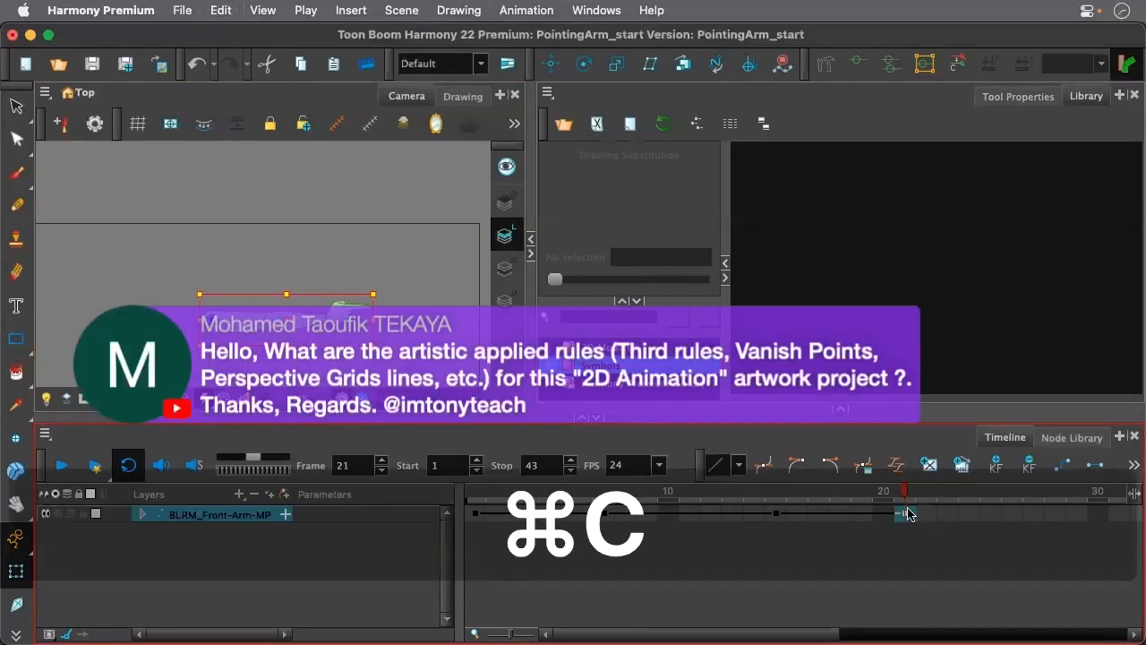
{"action": "left_click", "coordinate": [380, 333]}
{"action": "left_click_drag", "start_coordinate": [379, 319], "coordinate": [385, 319]}
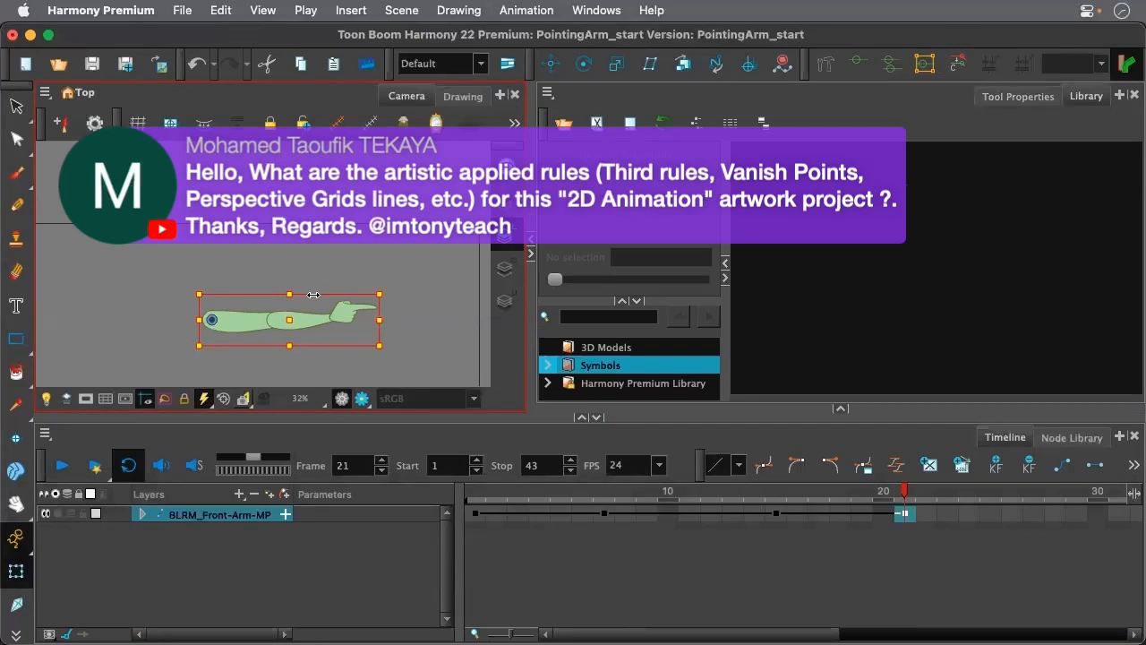
{"action": "left_click_drag", "start_coordinate": [315, 293], "coordinate": [318, 293]}
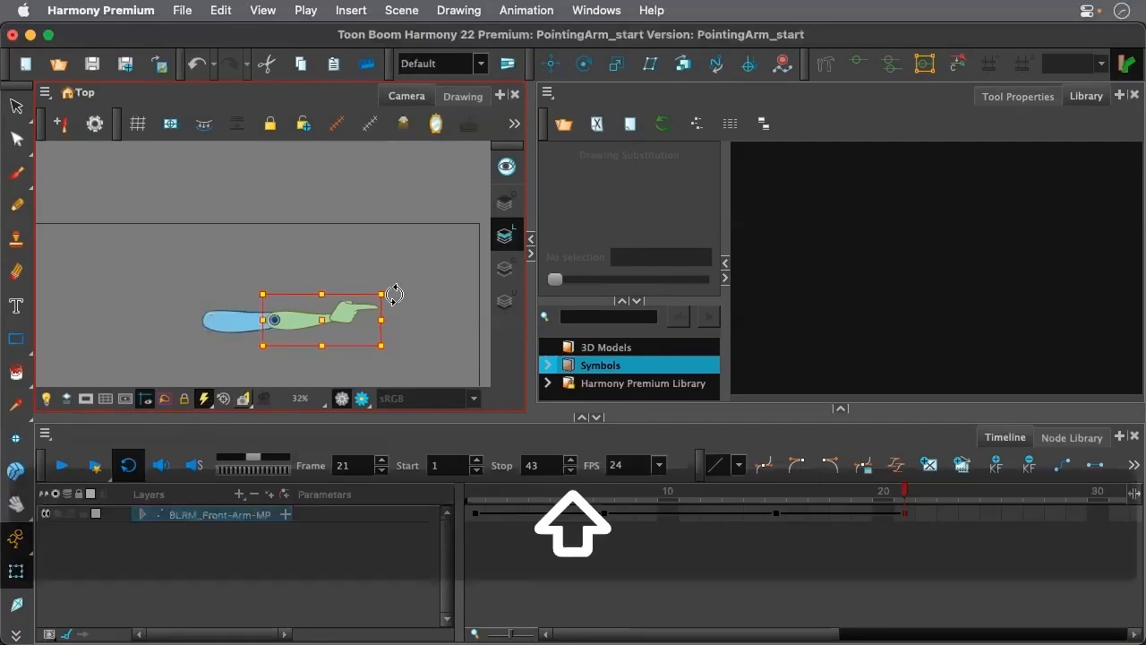
{"action": "left_click_drag", "start_coordinate": [395, 295], "coordinate": [395, 310]}
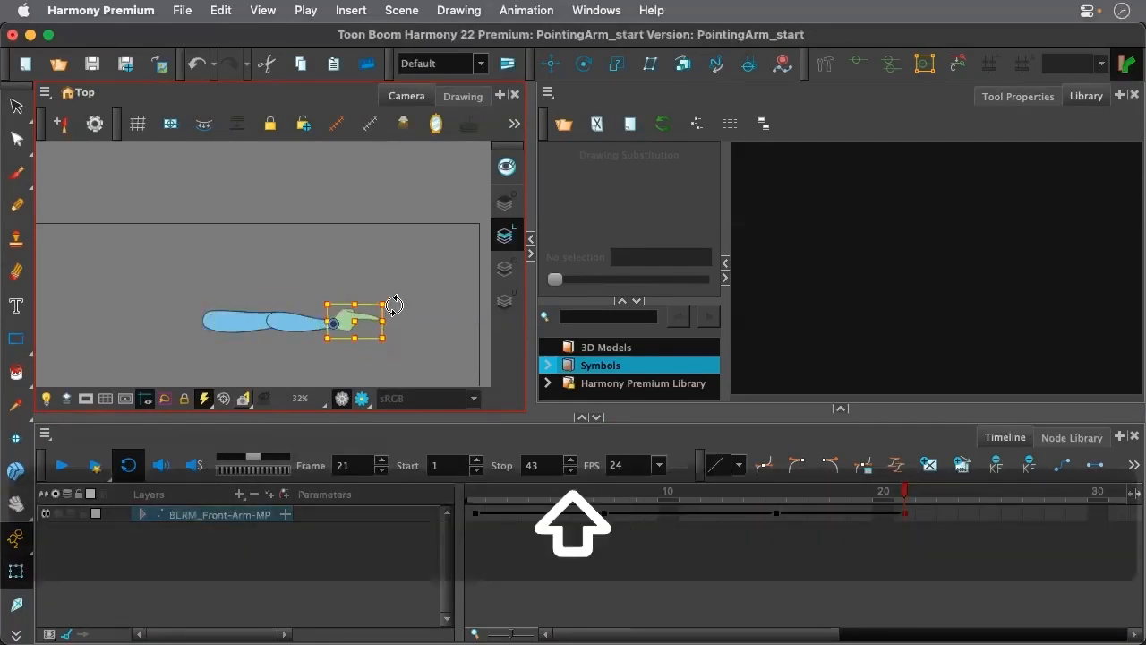
{"action": "left_click_drag", "start_coordinate": [395, 305], "coordinate": [395, 320]}
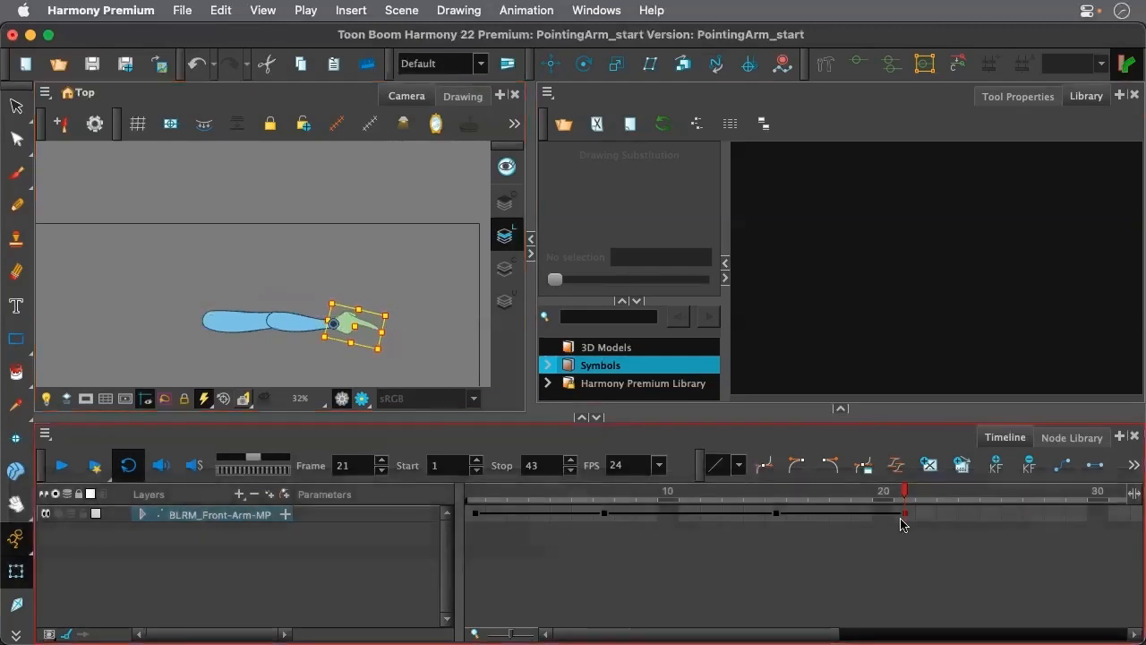
Paste the copied arm pose onto frame 25 as the settling keyframe
{"action": "left_click", "coordinate": [973, 519]}
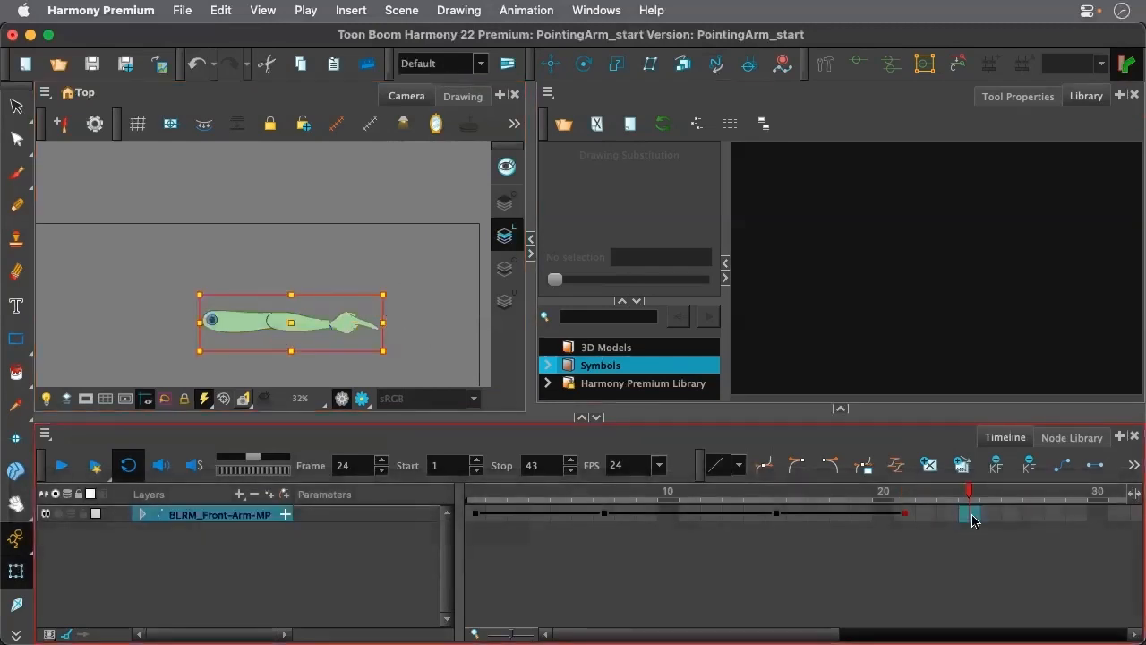
{"action": "left_click", "coordinate": [984, 516]}
{"action": "key", "text": "super"}
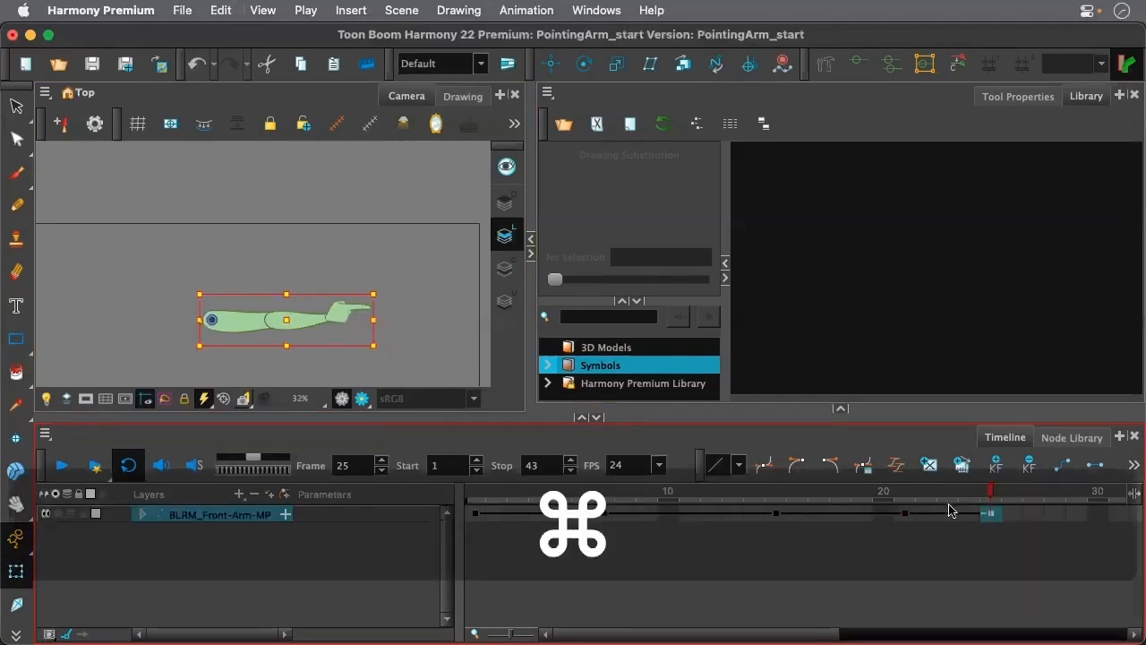
Scrub back through the animation to its start and play the loop to review the overshoot
{"action": "left_click", "coordinate": [857, 490]}
{"action": "left_click_drag", "start_coordinate": [857, 491], "coordinate": [470, 497]}
{"action": "key", "text": "space"}
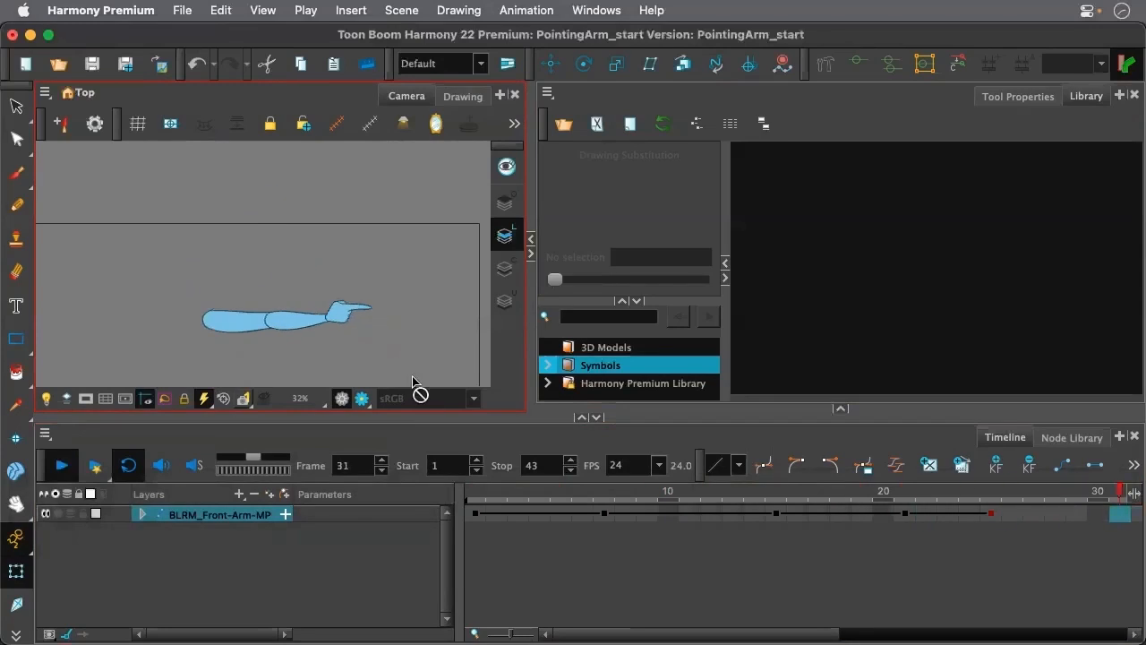
{"action": "key", "text": "space"}
Return to frame 1 and enlarge the Camera view, framing the hanging arm up close
{"action": "left_click", "coordinate": [524, 455]}
{"action": "left_click_drag", "start_coordinate": [513, 490], "coordinate": [467, 486]}
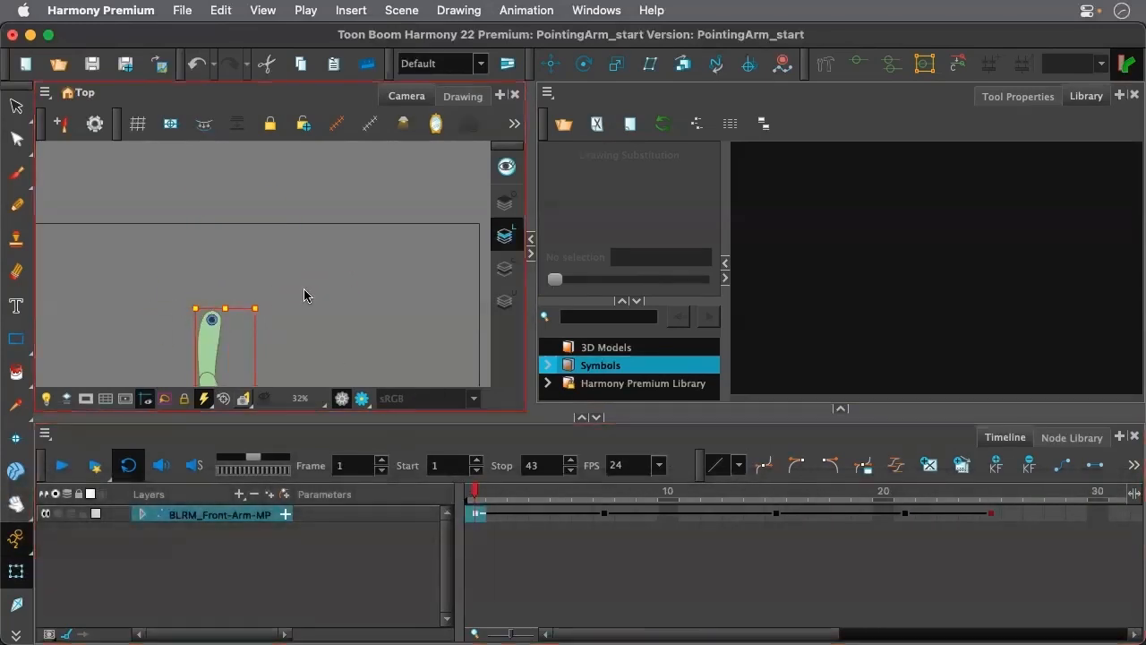
{"action": "scroll", "coordinate": [316, 316], "scroll_direction": "down", "scroll_amount": 5}
{"action": "scroll", "coordinate": [293, 361], "scroll_direction": "up", "scroll_amount": 4}
{"action": "left_click_drag", "start_coordinate": [290, 418], "coordinate": [292, 472]}
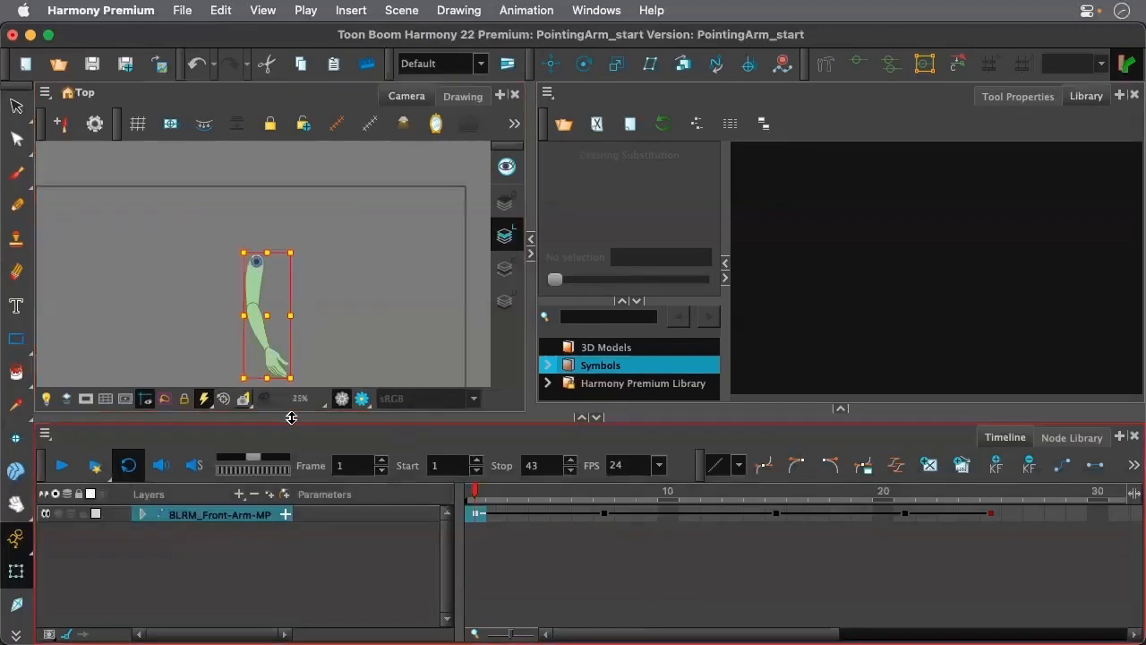
{"action": "scroll", "coordinate": [242, 375], "scroll_direction": "up", "scroll_amount": 3}
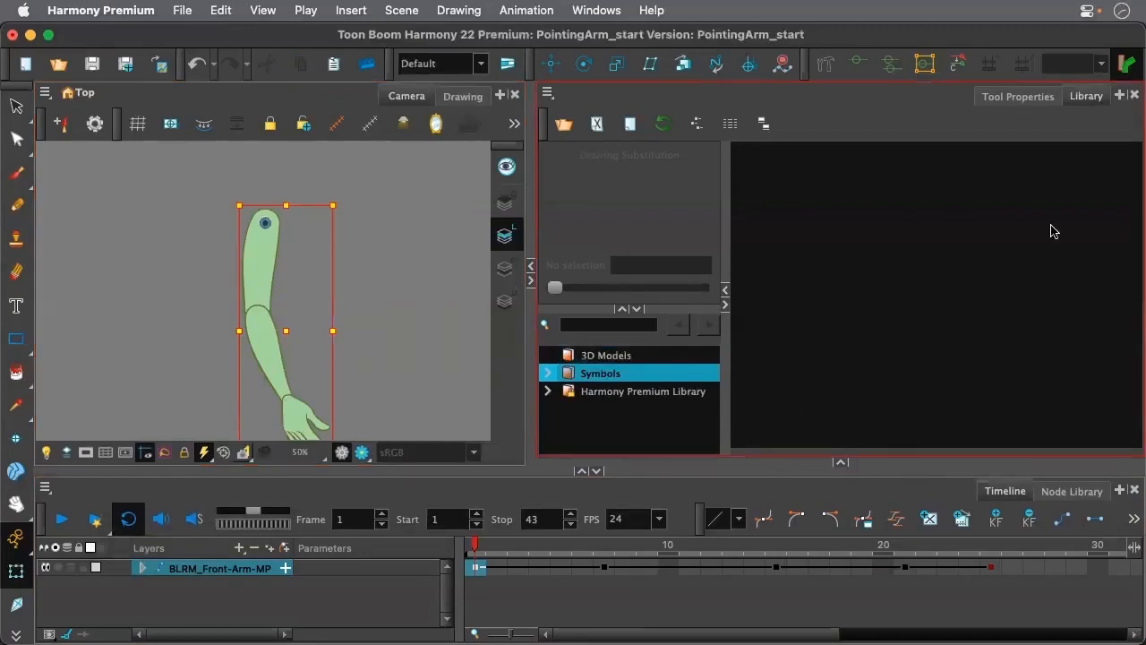
Expand the Node View over the Library's space and frame the arm's peg and drawing nodes
{"action": "left_click_drag", "start_coordinate": [842, 463], "coordinate": [842, 193]}
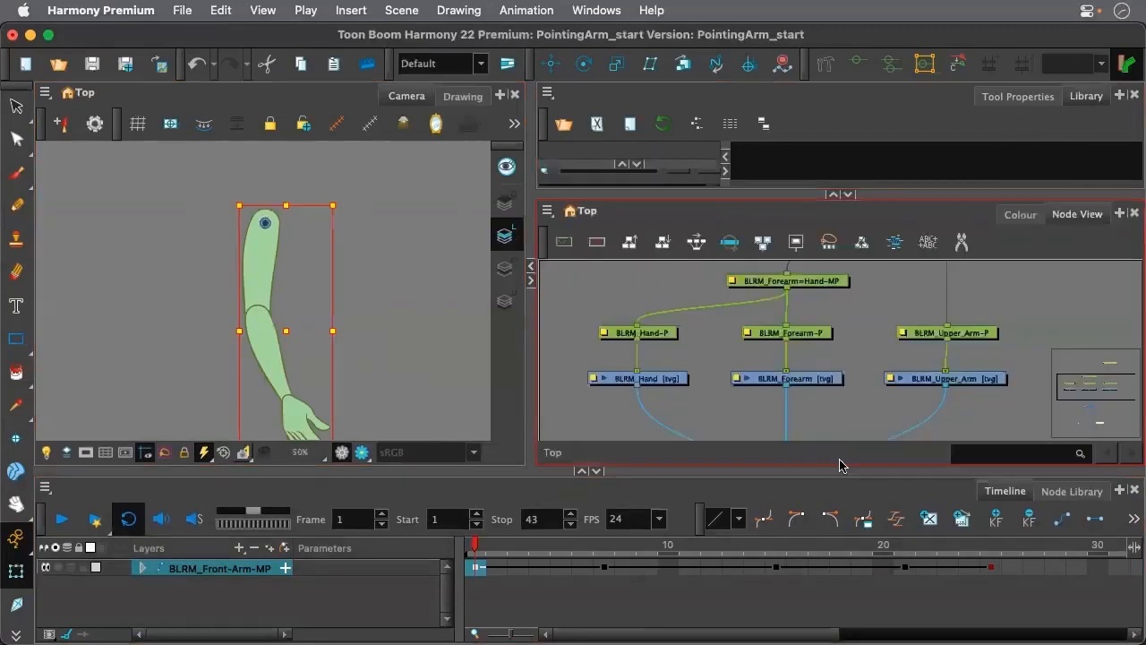
{"action": "scroll", "coordinate": [851, 370], "scroll_direction": "down", "scroll_amount": 3}
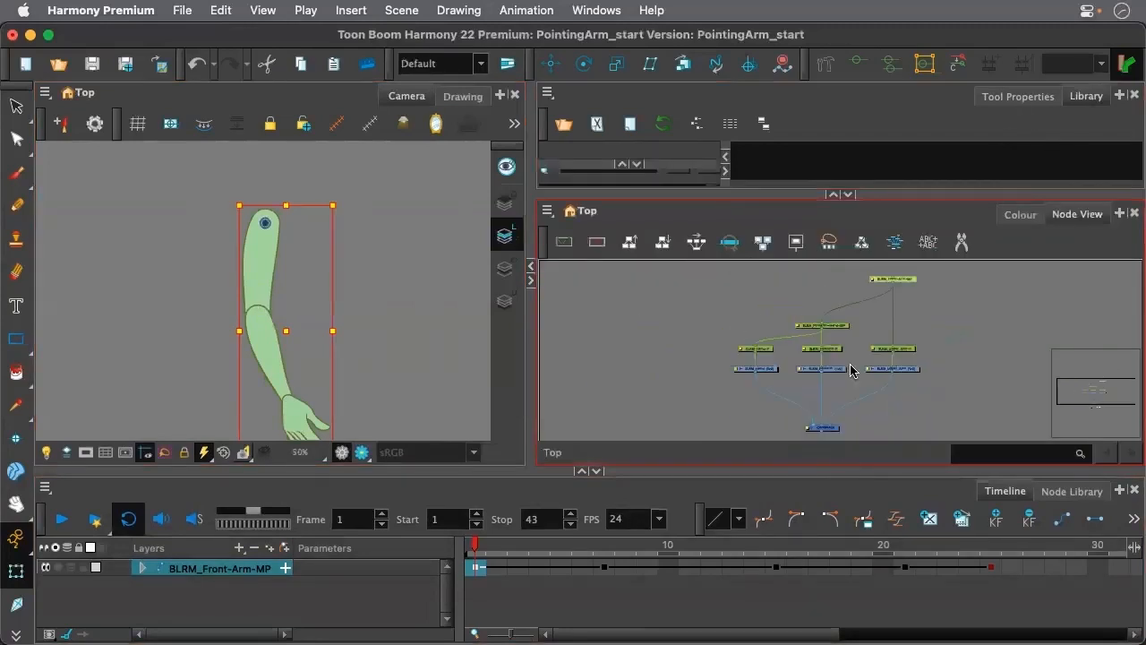
{"action": "left_click", "coordinate": [833, 196]}
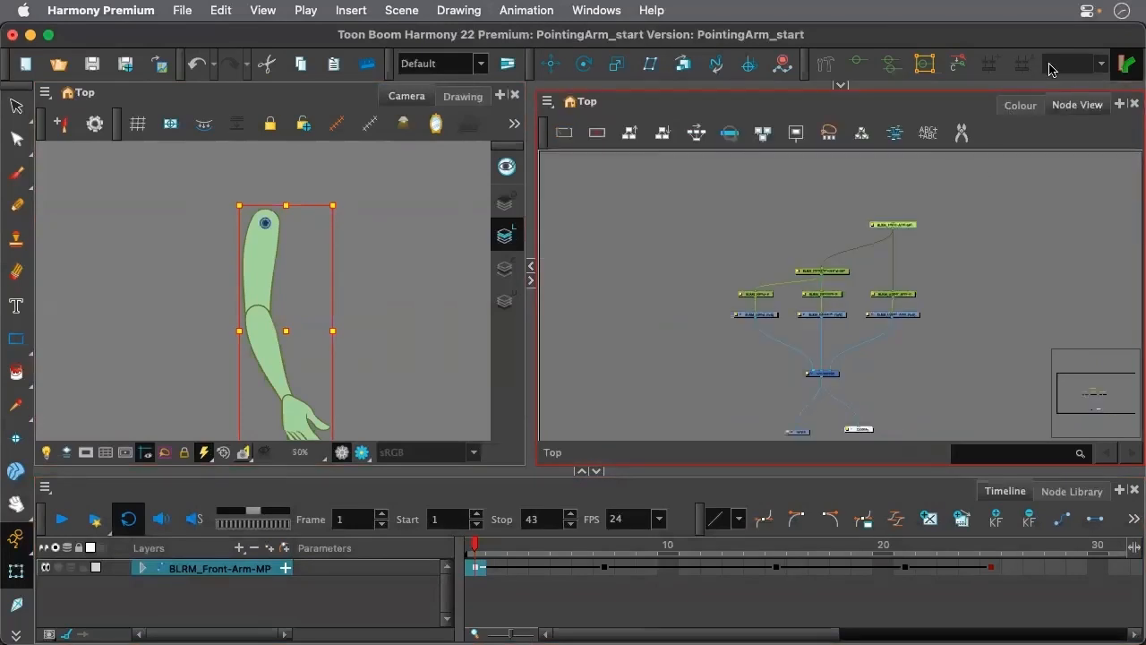
{"action": "scroll", "coordinate": [867, 286], "scroll_direction": "up", "scroll_amount": 2}
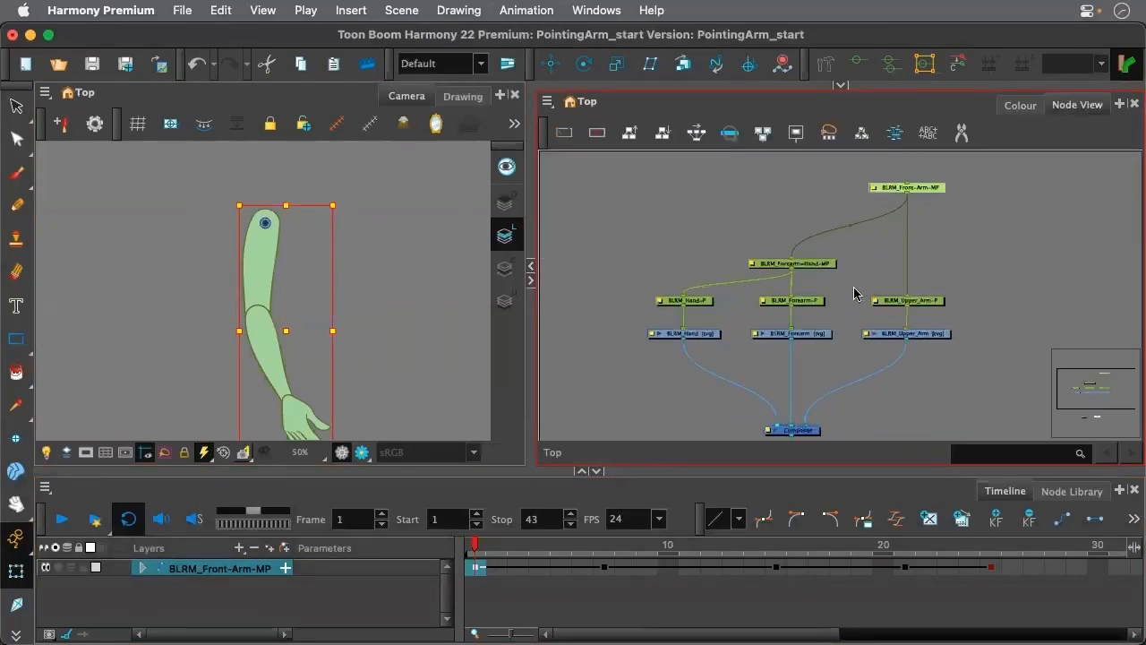
{"action": "scroll", "coordinate": [782, 346], "scroll_direction": "up", "scroll_amount": 2}
{"action": "scroll", "coordinate": [782, 346], "scroll_direction": "up", "scroll_amount": 1}
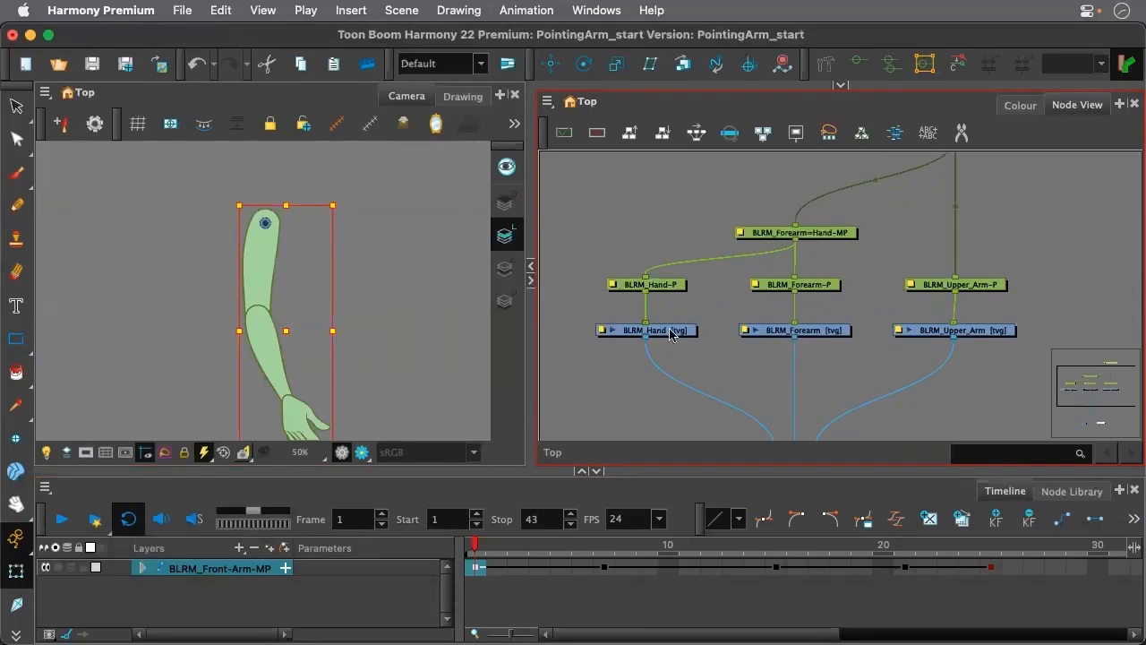
Examine the BLRM_Forearm drawing's line art and colour art layers in the Drawing view, and return to the Camera view
{"action": "left_click", "coordinate": [813, 331]}
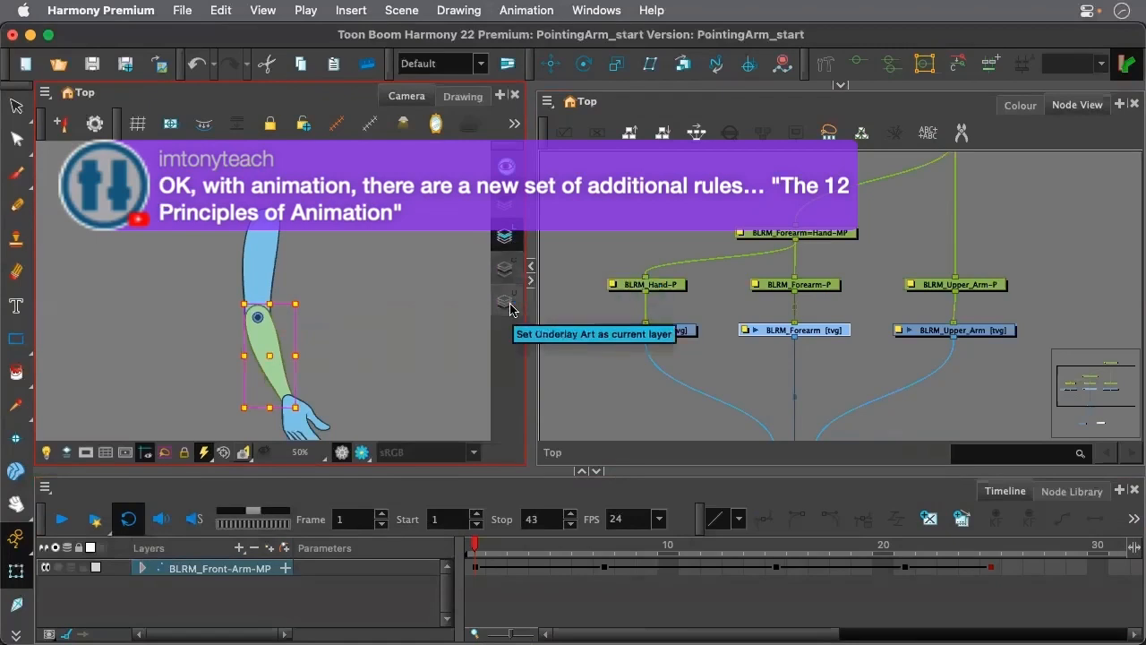
{"action": "left_click", "coordinate": [452, 98]}
{"action": "scroll", "coordinate": [263, 325], "scroll_direction": "up", "scroll_amount": 8}
{"action": "scroll", "coordinate": [299, 281], "scroll_direction": "down", "scroll_amount": 2}
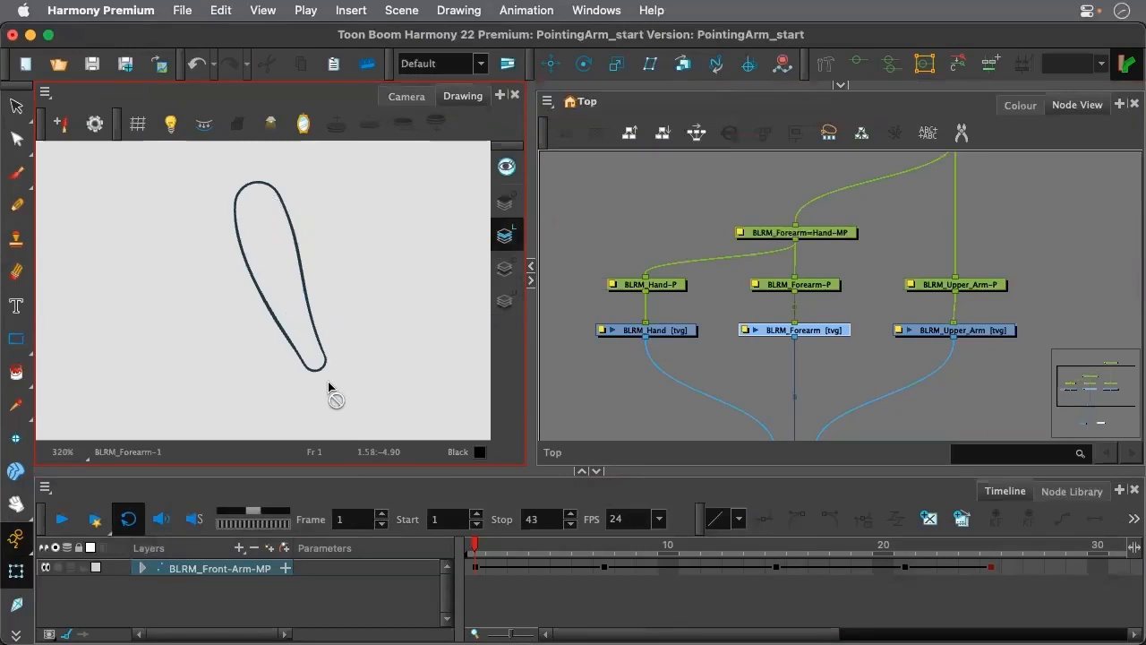
{"action": "left_click", "coordinate": [505, 268]}
{"action": "left_click", "coordinate": [265, 230]}
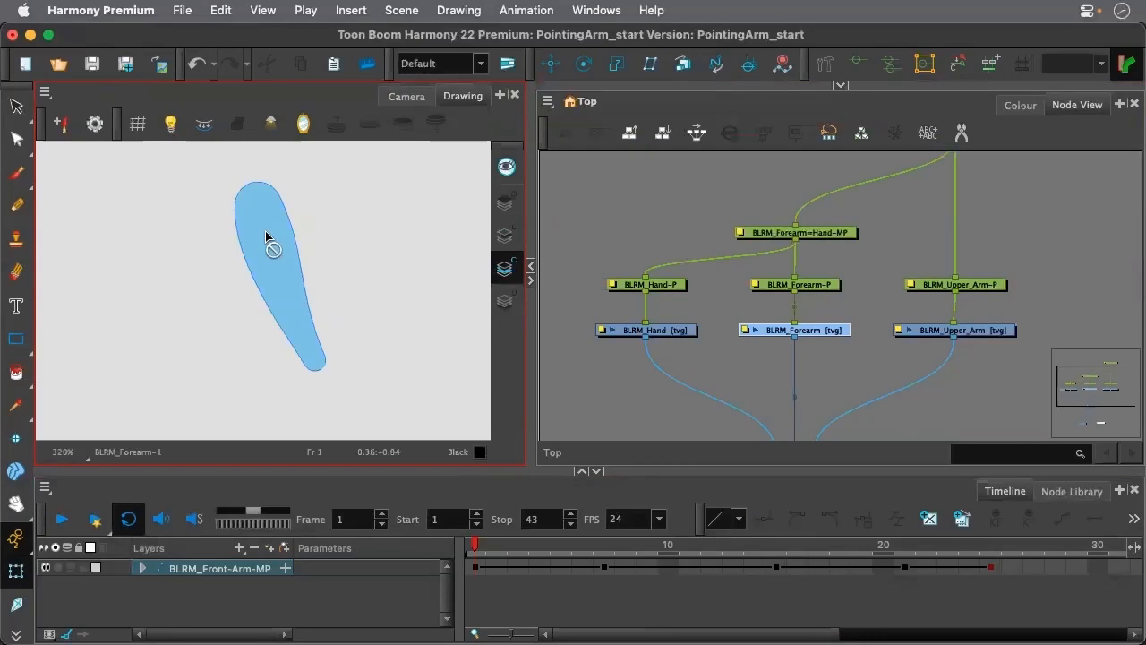
{"action": "left_click", "coordinate": [505, 235]}
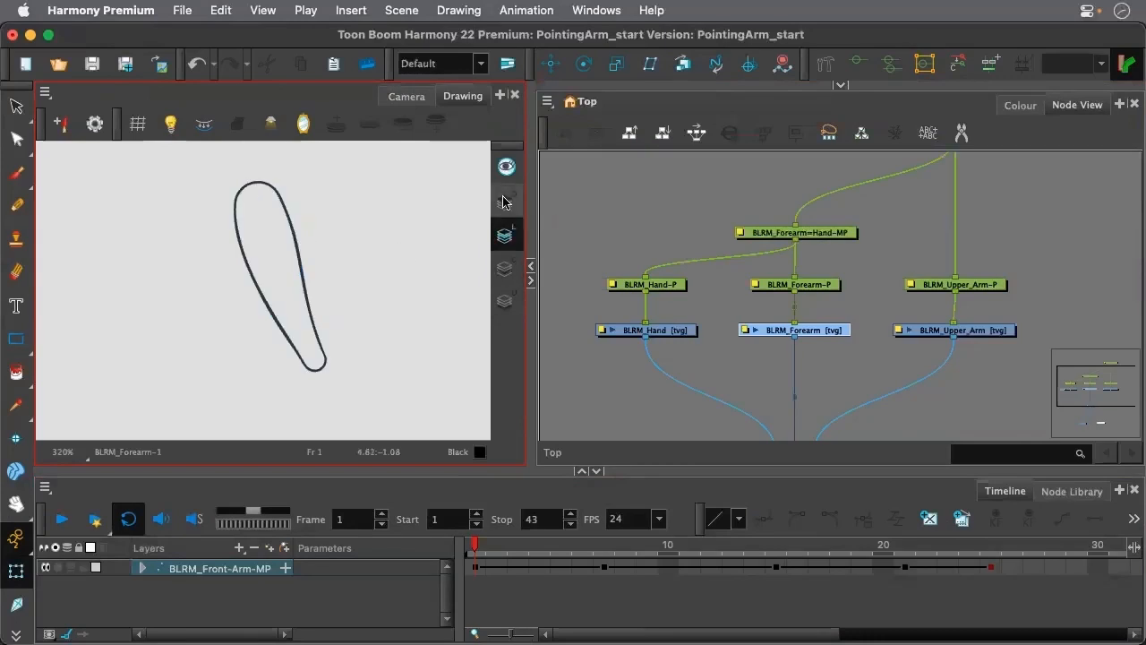
{"action": "left_click", "coordinate": [403, 97]}
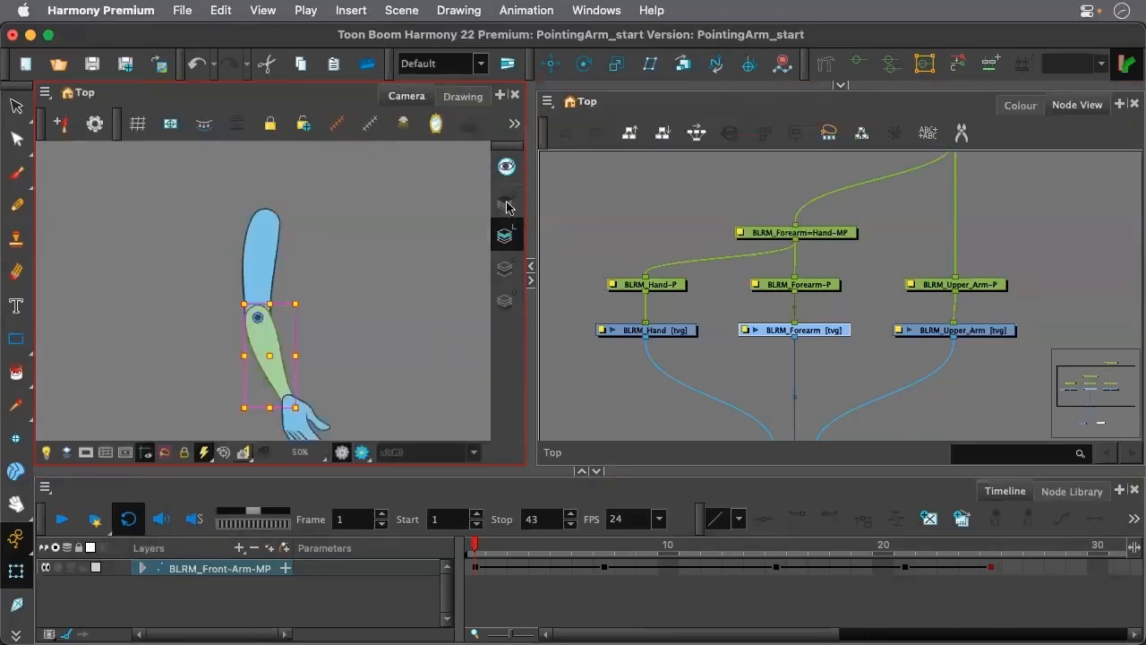
Move the arm's pegs and drawing nodes upward together to open space above the Composite, and clear the selection
{"action": "left_click", "coordinate": [342, 311]}
{"action": "scroll", "coordinate": [817, 279], "scroll_direction": "down", "scroll_amount": 3}
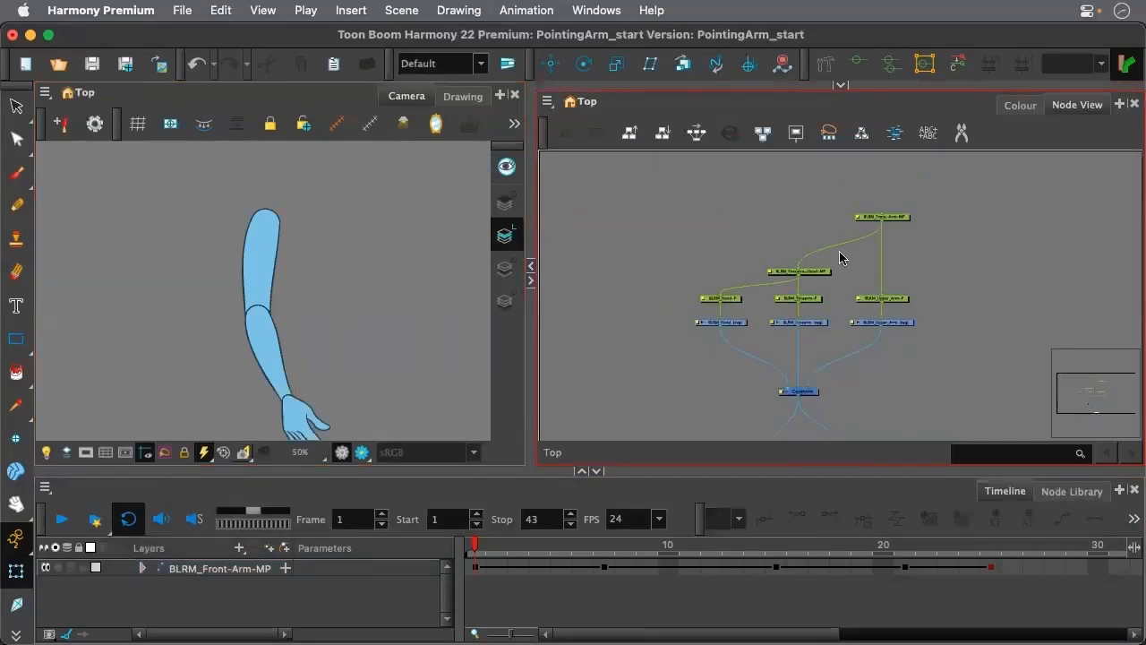
{"action": "mouse_move", "coordinate": [676, 313]}
{"action": "left_mouse_down"}
{"action": "mouse_move", "coordinate": [939, 341]}
{"action": "mouse_move", "coordinate": [926, 346]}
{"action": "left_mouse_up"}
{"action": "left_click_drag", "start_coordinate": [683, 197], "coordinate": [945, 312]}
{"action": "left_click", "coordinate": [701, 178]}
{"action": "left_click_drag", "start_coordinate": [700, 179], "coordinate": [892, 278]}
{"action": "left_click", "coordinate": [819, 295]}
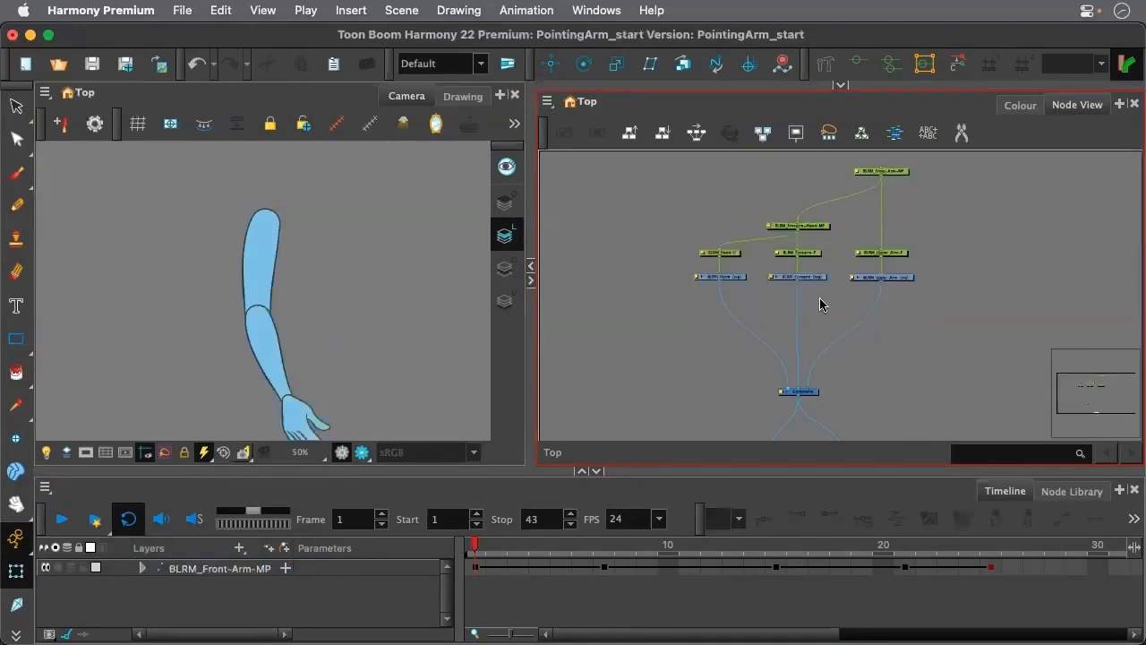
{"action": "scroll", "coordinate": [819, 295], "scroll_direction": "up", "scroll_amount": 2}
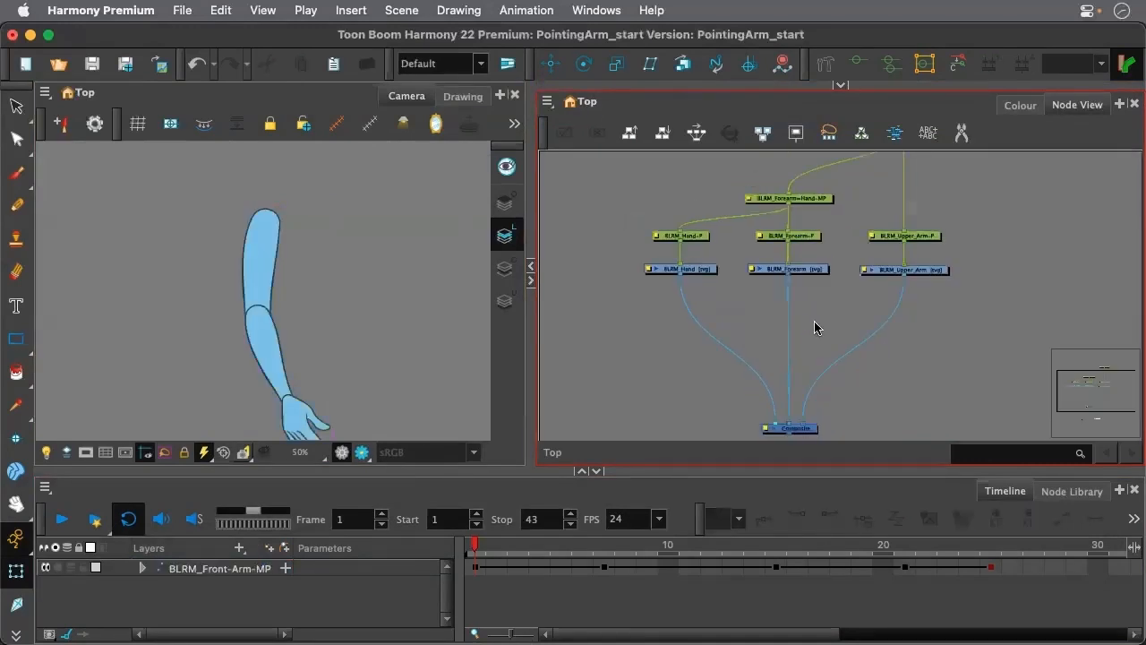
Add an Auto-Patch node and insert it into the connection between the BLRM_Forearm drawing and the Composite
{"action": "key", "text": "Tab"}
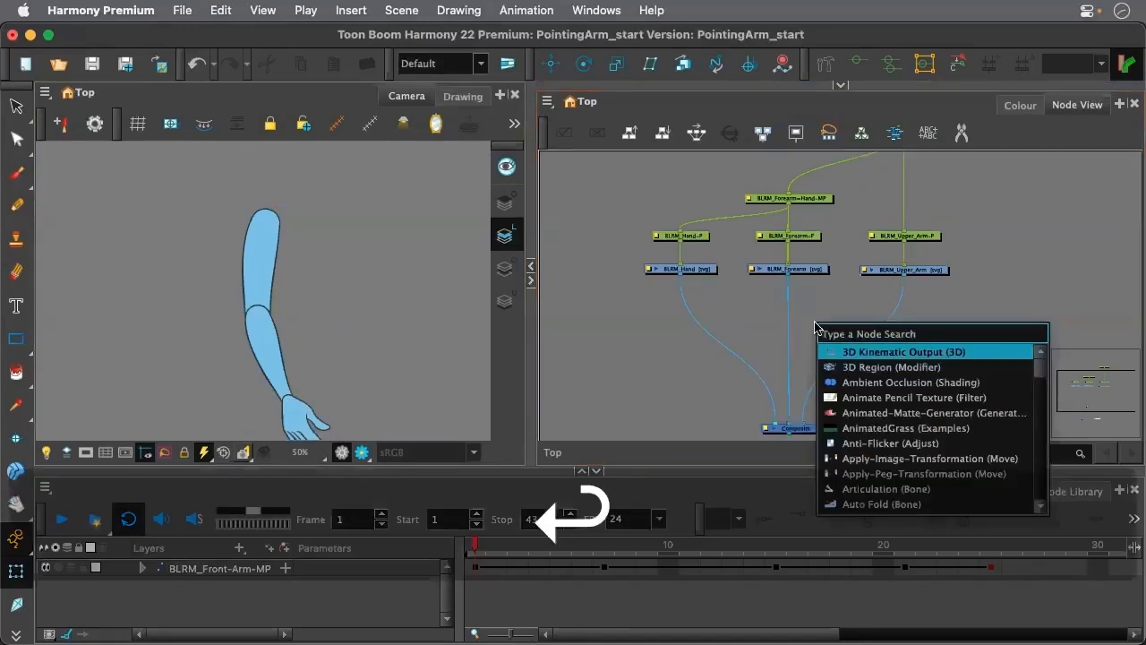
{"action": "type", "text": "au"}
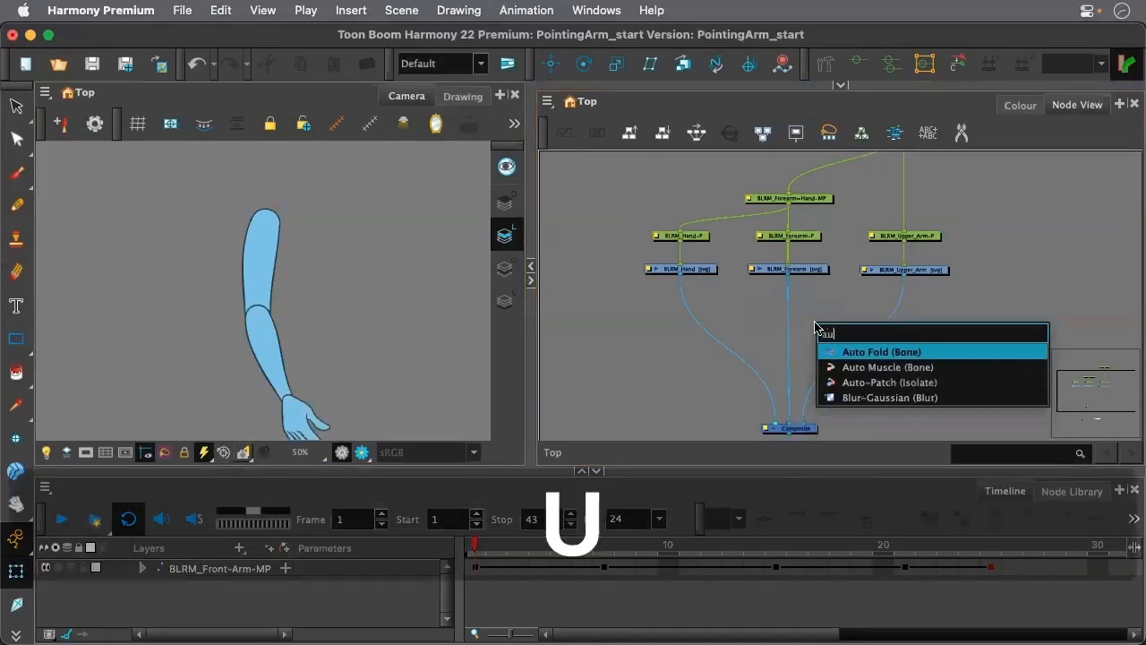
{"action": "type", "text": "to"}
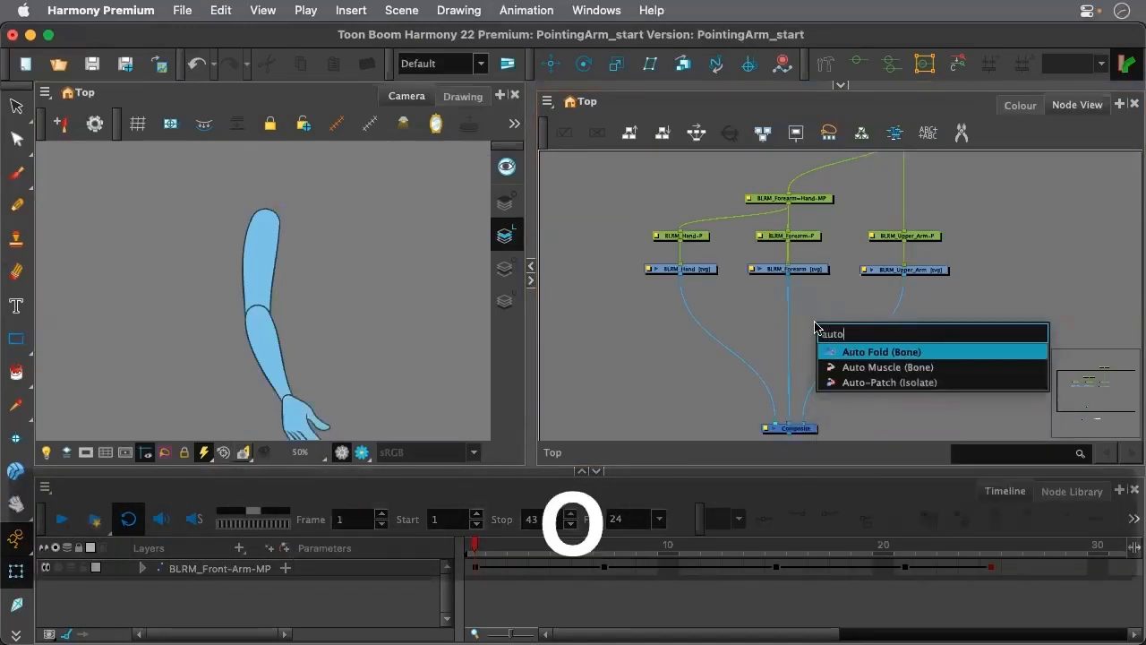
{"action": "left_click", "coordinate": [889, 384]}
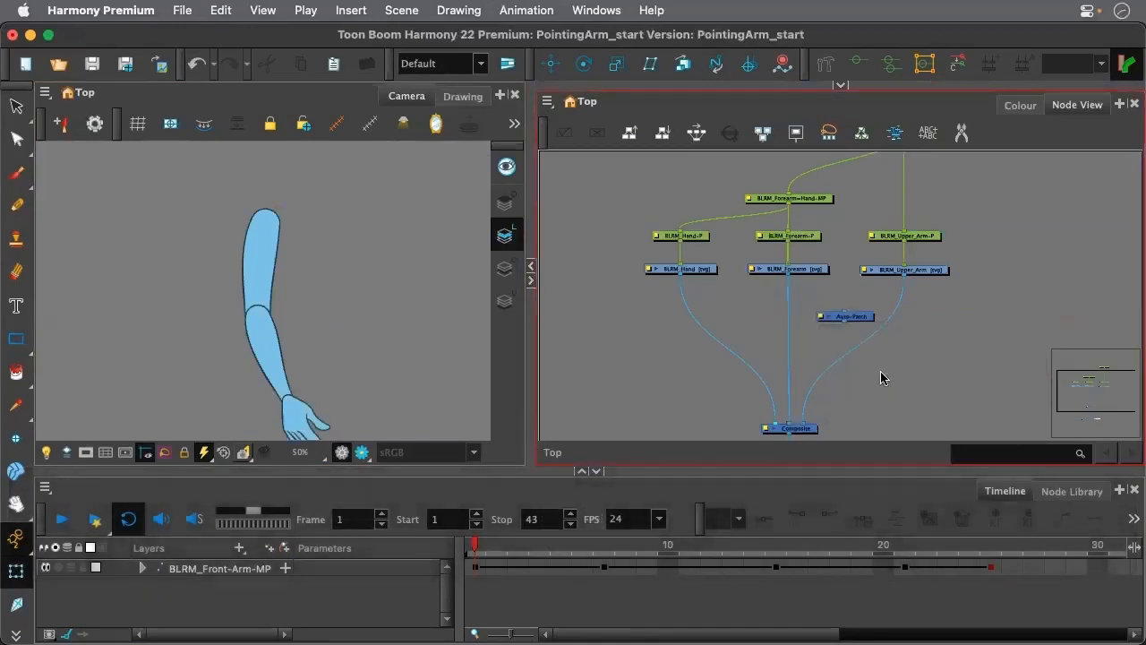
{"action": "left_click_drag", "start_coordinate": [860, 318], "coordinate": [797, 325]}
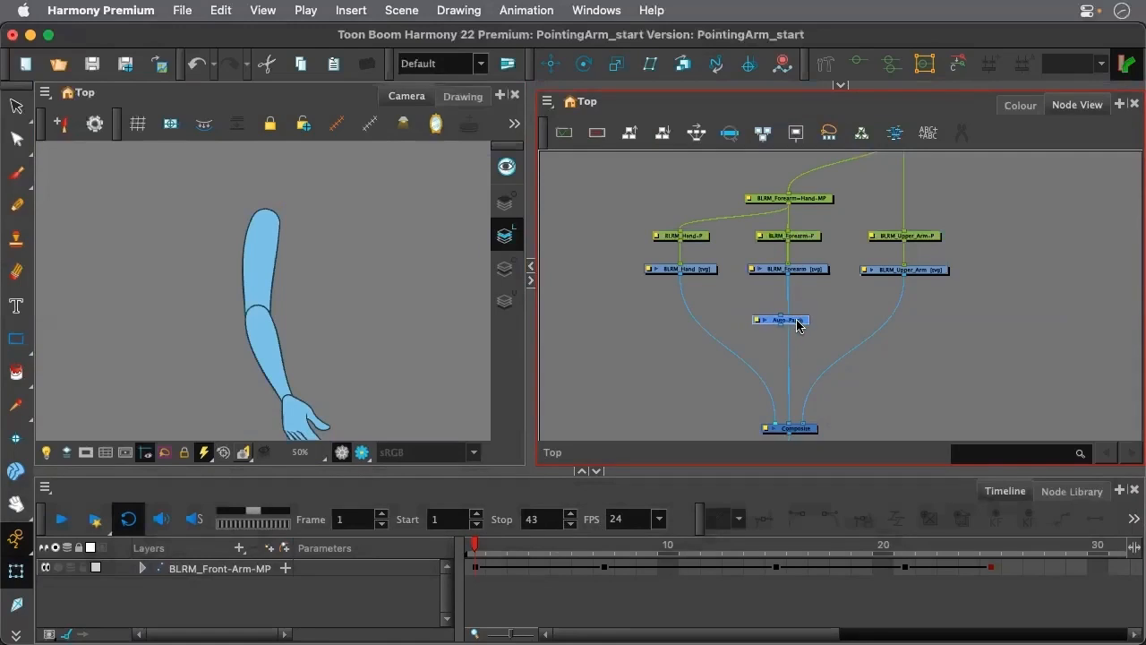
{"action": "key", "text": "alt"}
{"action": "left_click_drag", "start_coordinate": [797, 320], "coordinate": [807, 328]}
Examine the patched elbow and wrist joints up close in the Camera view, and clear the selection
{"action": "scroll", "coordinate": [314, 360], "scroll_direction": "up", "scroll_amount": 3}
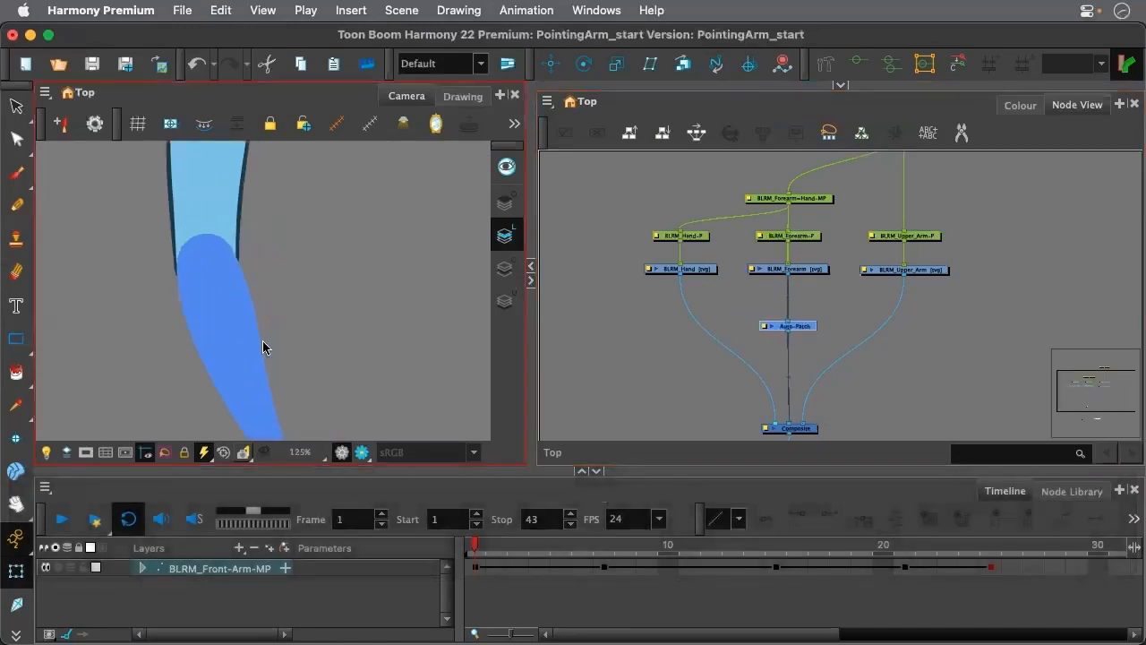
{"action": "scroll", "coordinate": [241, 274], "scroll_direction": "down", "scroll_amount": 4}
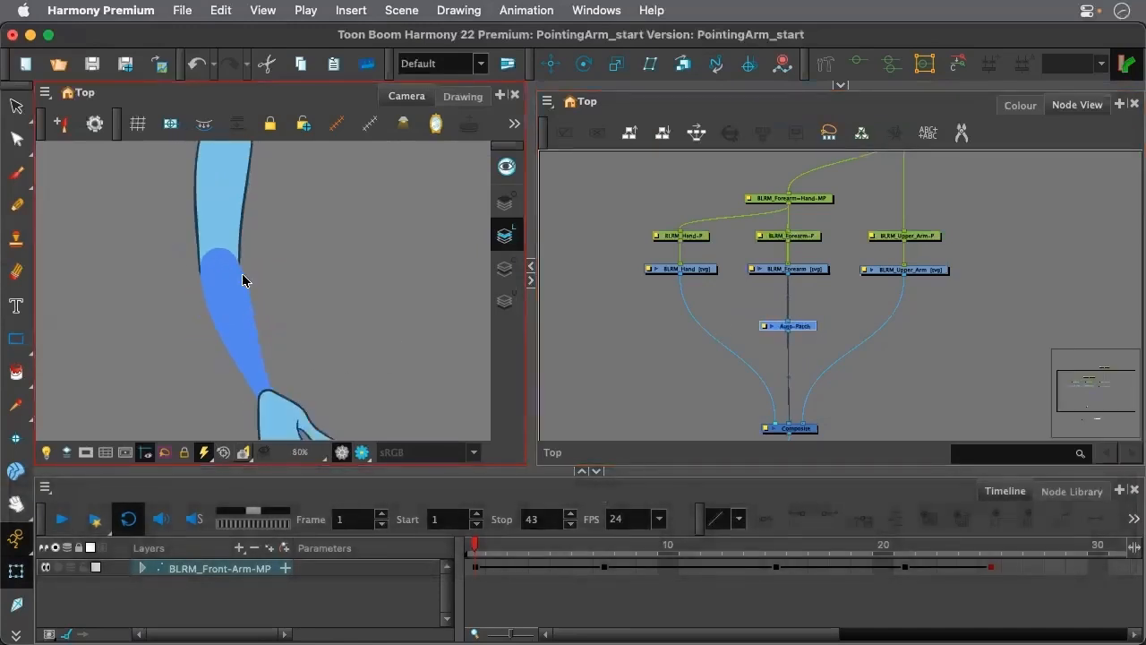
{"action": "scroll", "coordinate": [250, 235], "scroll_direction": "up", "scroll_amount": 5}
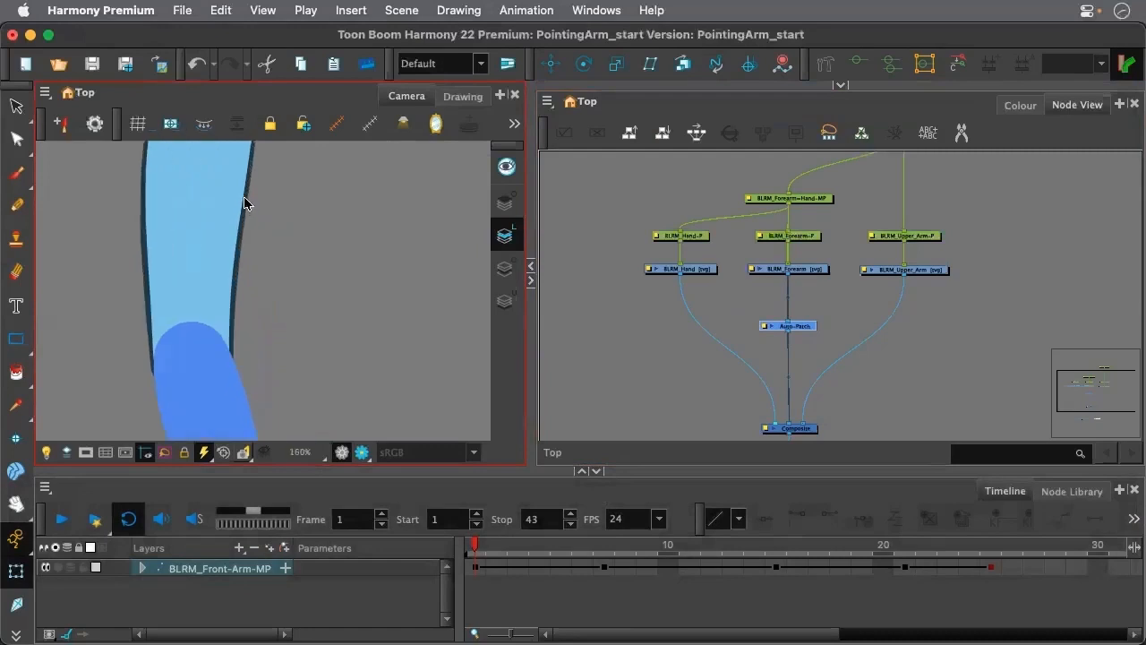
{"action": "left_click", "coordinate": [239, 263]}
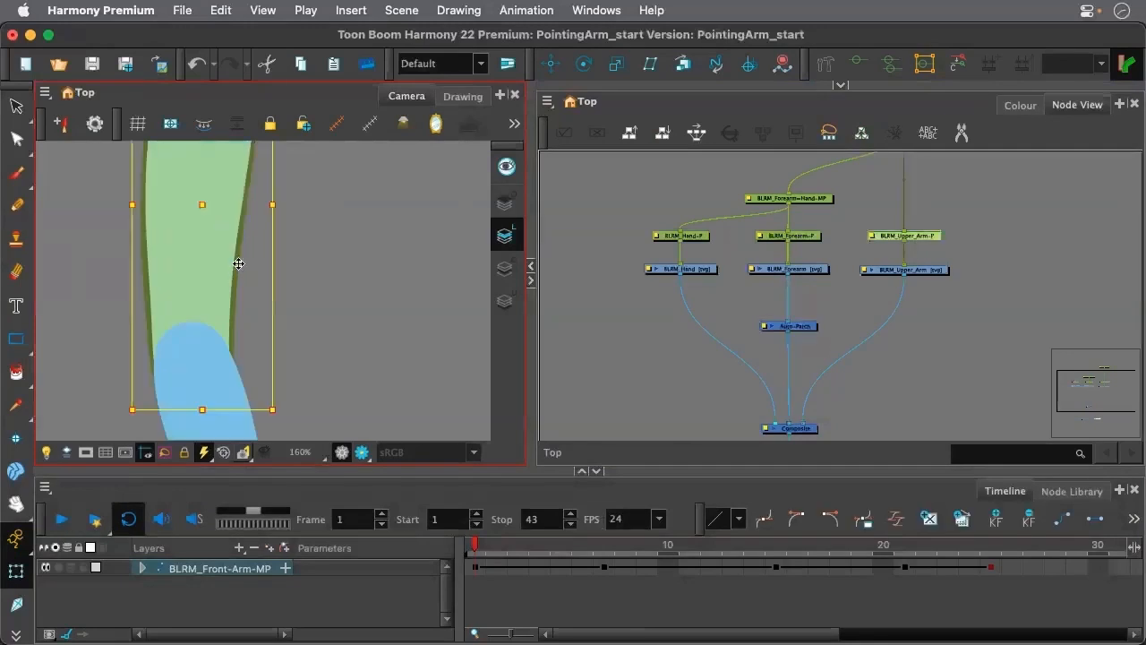
{"action": "left_click", "coordinate": [343, 296]}
{"action": "scroll", "coordinate": [310, 326], "scroll_direction": "down", "scroll_amount": 5}
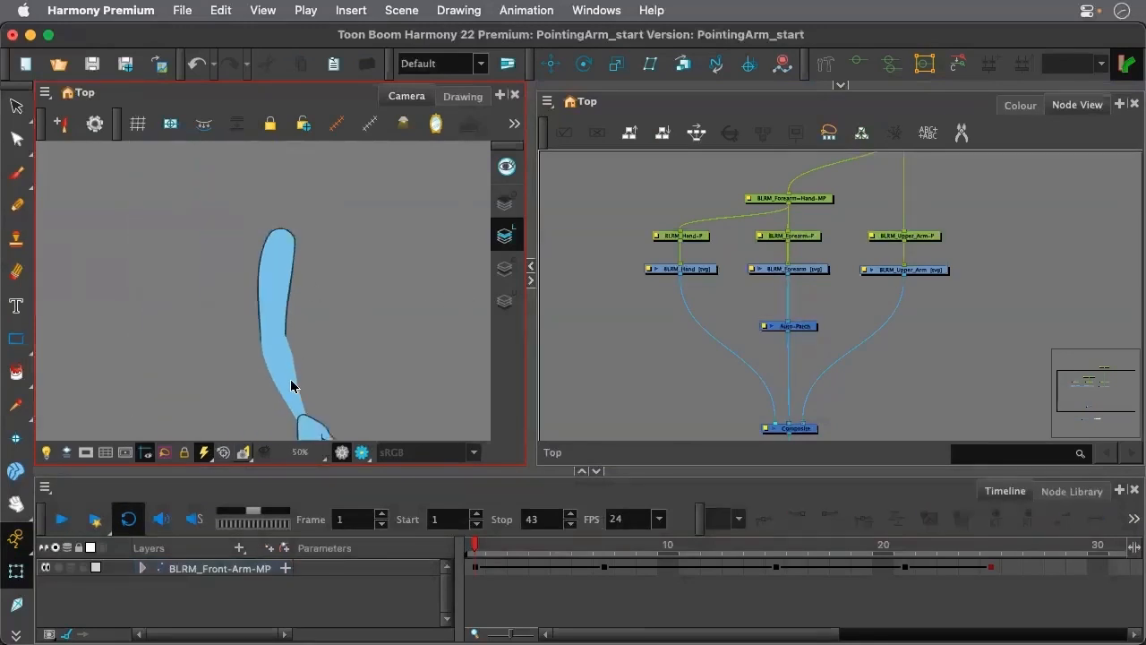
{"action": "scroll", "coordinate": [292, 375], "scroll_direction": "up", "scroll_amount": 3}
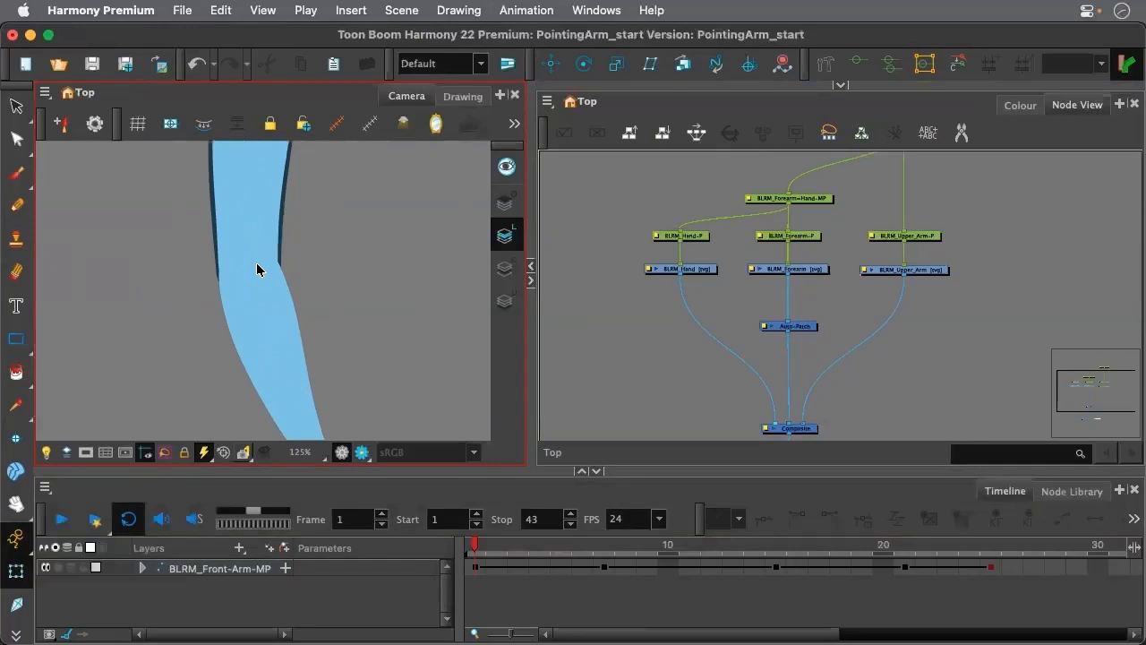
{"action": "scroll", "coordinate": [256, 262], "scroll_direction": "down", "scroll_amount": 3}
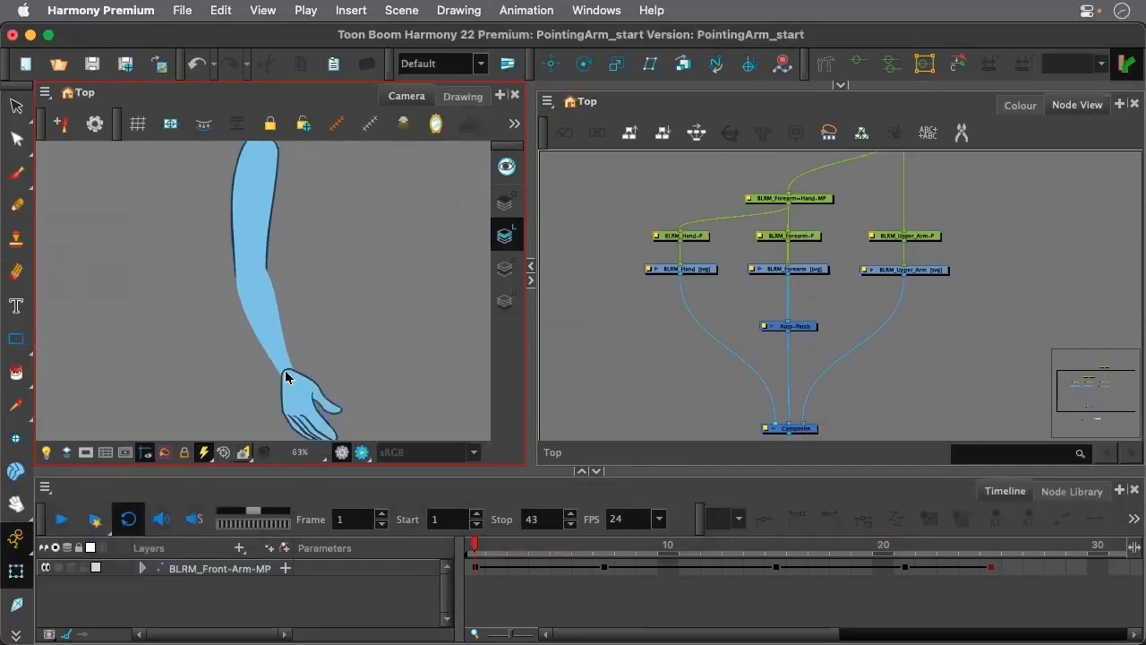
Reorder the Composite's inputs so the Auto-Patch connection sits in front of the hand's, and clear the selection
{"action": "left_click", "coordinate": [735, 355]}
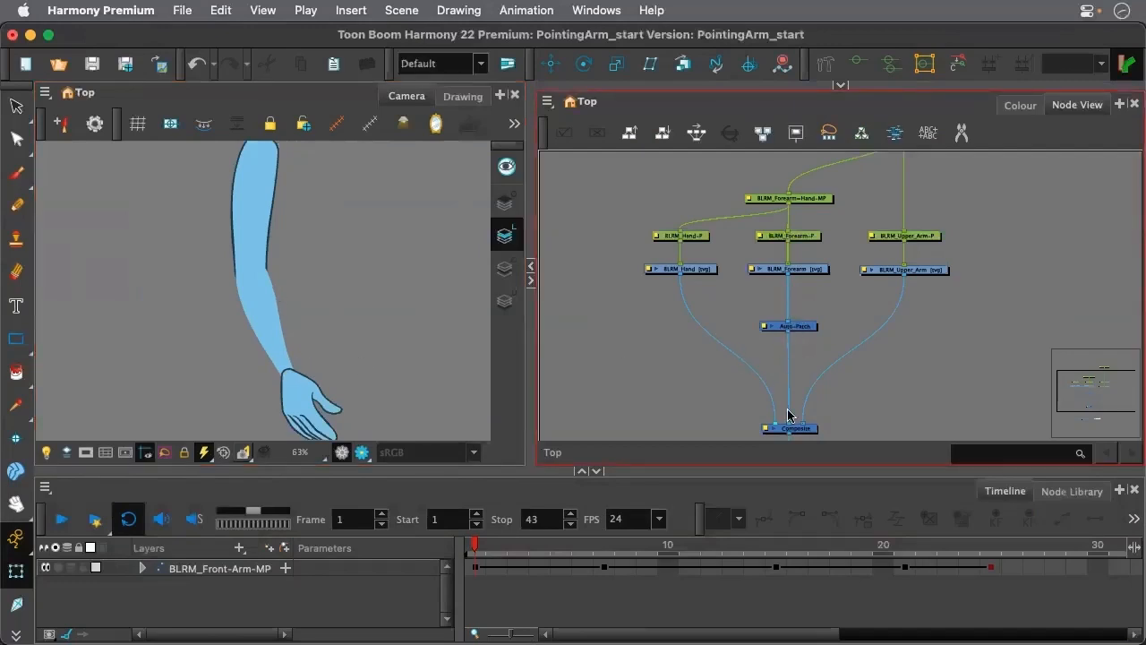
{"action": "key", "text": "space"}
{"action": "left_click_drag", "start_coordinate": [879, 410], "coordinate": [866, 345]}
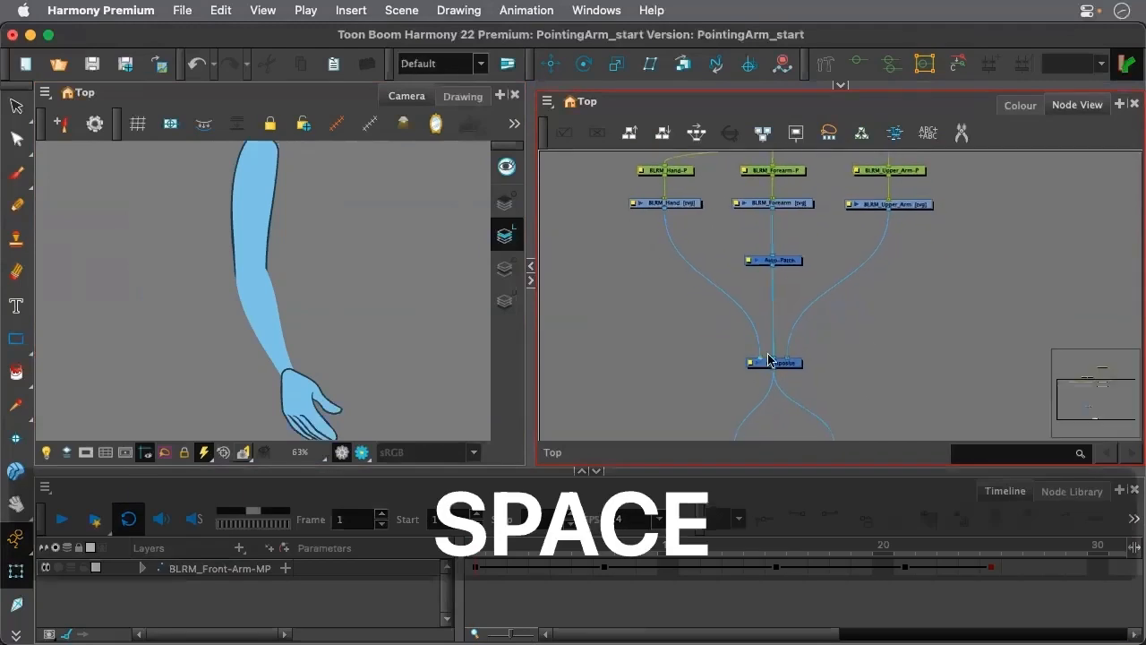
{"action": "left_click", "coordinate": [793, 261]}
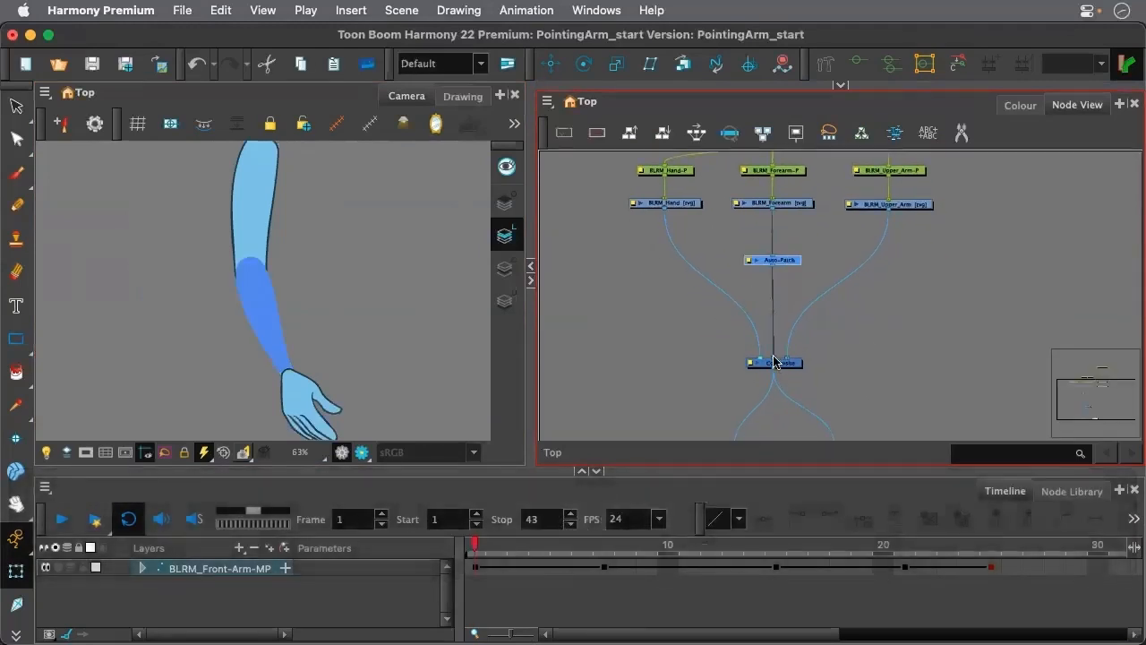
{"action": "left_click_drag", "start_coordinate": [768, 362], "coordinate": [760, 359]}
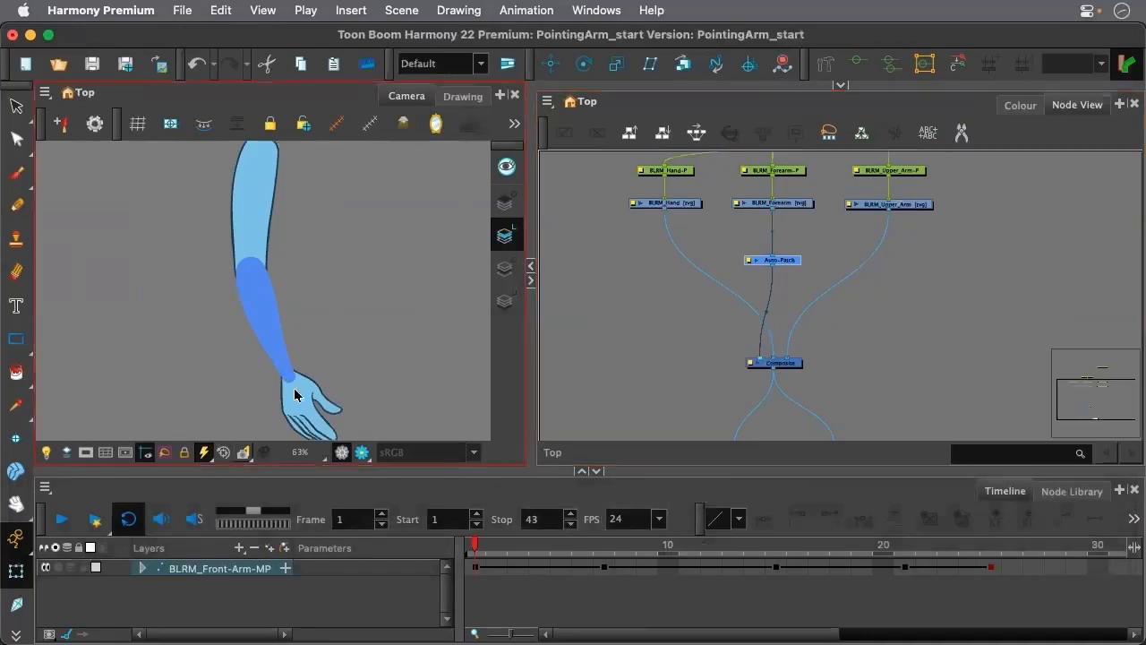
{"action": "left_click", "coordinate": [337, 368]}
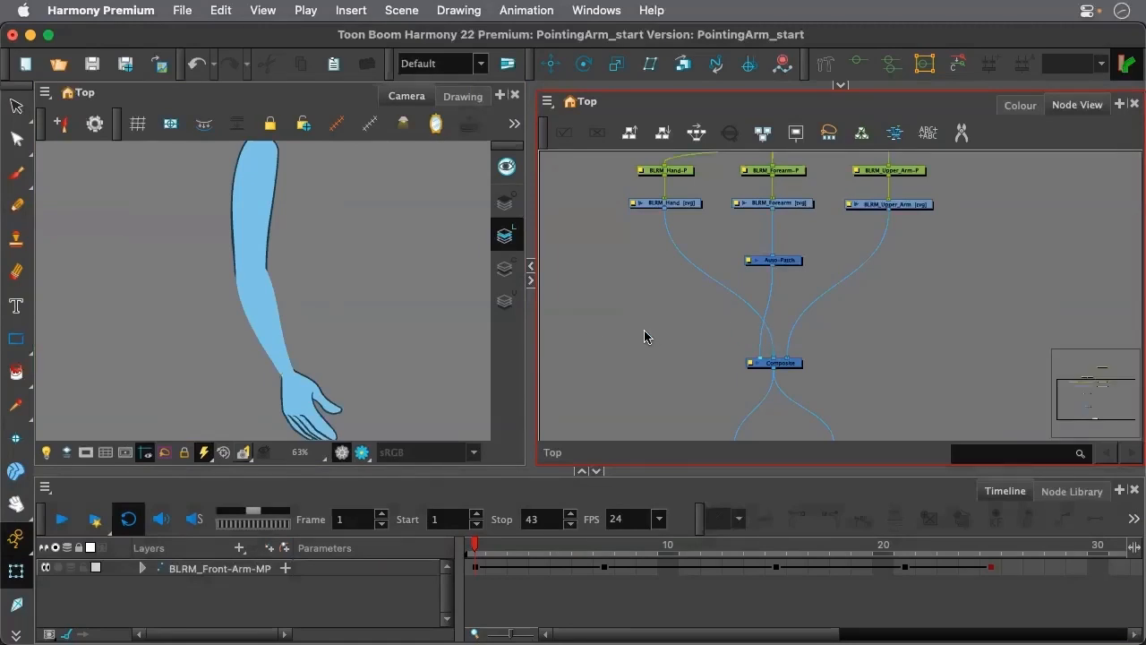
Add a Line-Art node beside the Auto-Patch and connect it from the BLRM_Forearm drawing to the Composite, behind the upper arm's connection
{"action": "key", "text": "Return"}
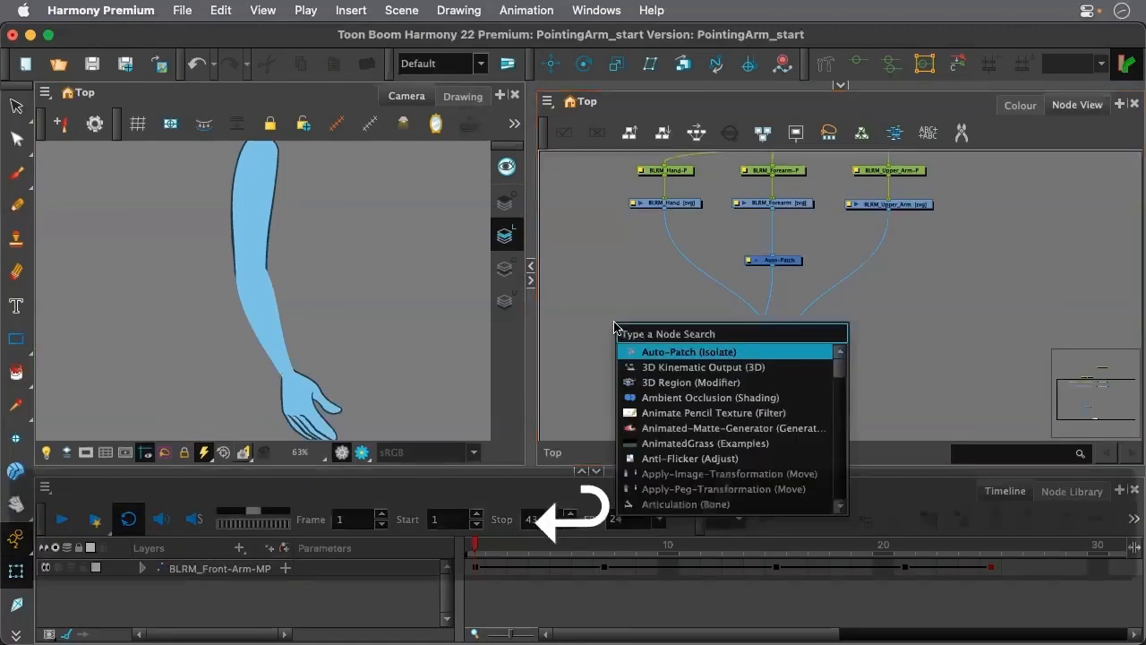
{"action": "type", "text": "line"}
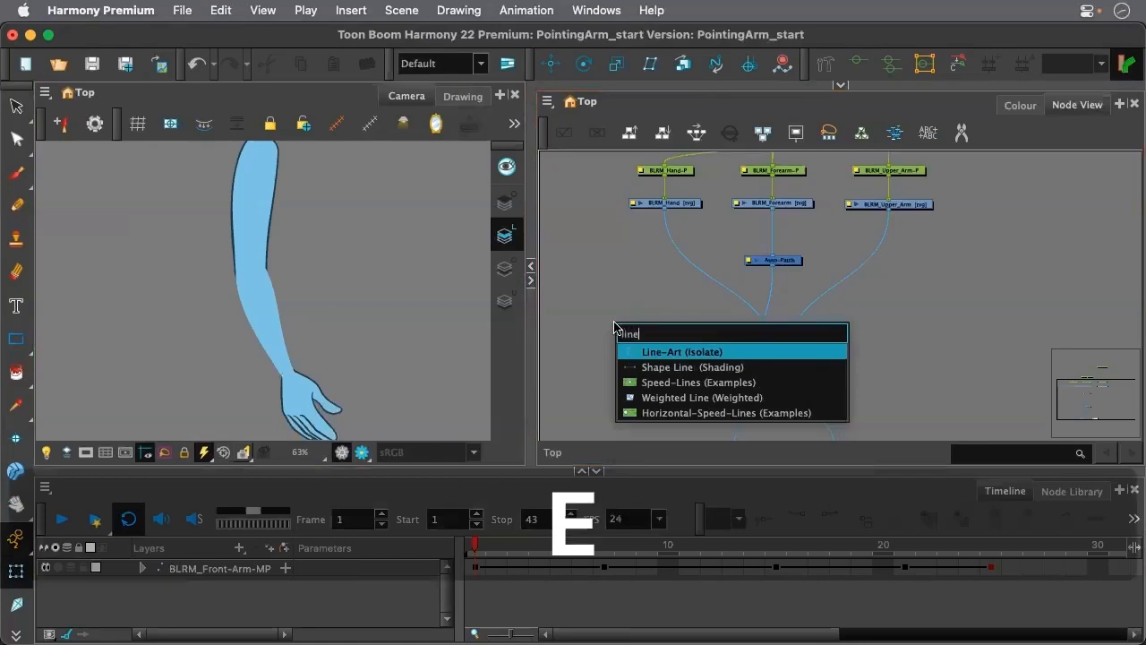
{"action": "left_click", "coordinate": [637, 351]}
{"action": "left_click_drag", "start_coordinate": [663, 313], "coordinate": [847, 266]}
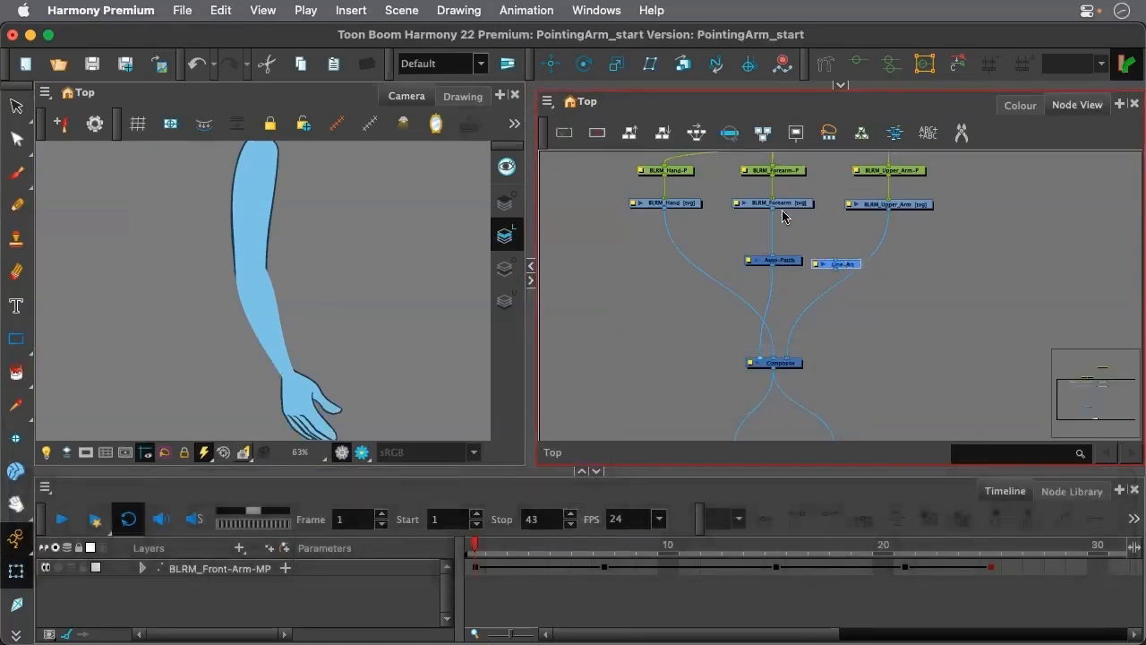
{"action": "left_click_drag", "start_coordinate": [772, 208], "coordinate": [799, 360]}
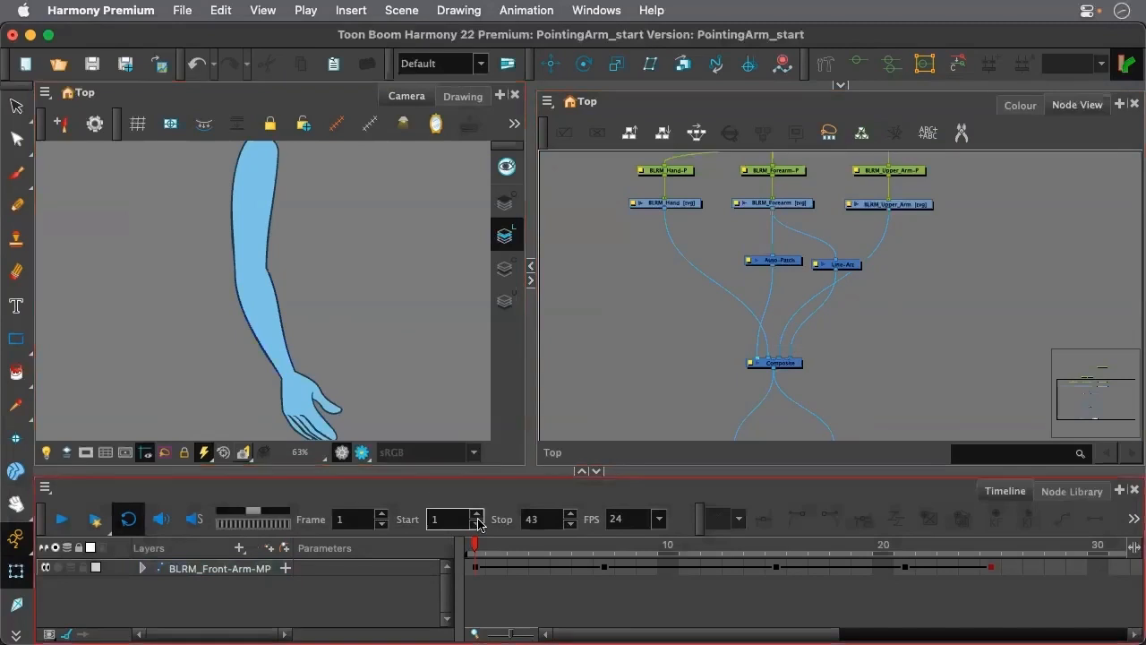
Move to frame 15, frame the bent arm up close, and align the Line-Art node level with the Auto-Patch node
{"action": "left_click_drag", "start_coordinate": [478, 548], "coordinate": [806, 555]}
{"action": "scroll", "coordinate": [257, 309], "scroll_direction": "down", "scroll_amount": 5}
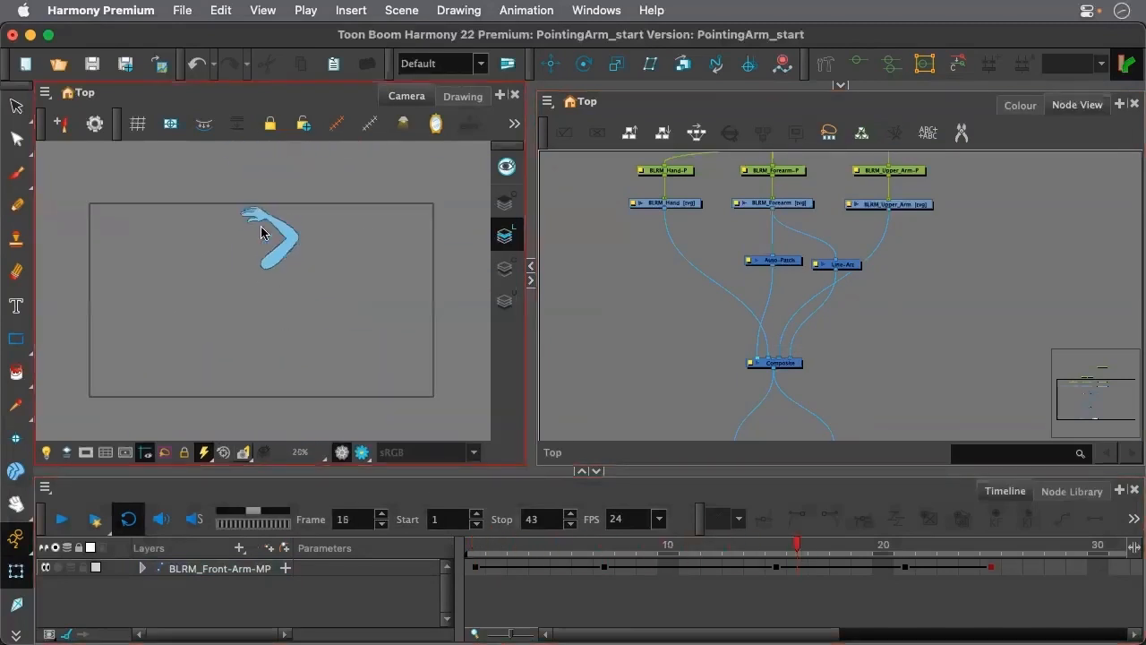
{"action": "scroll", "coordinate": [266, 215], "scroll_direction": "up", "scroll_amount": 3}
{"action": "left_click", "coordinate": [766, 546]}
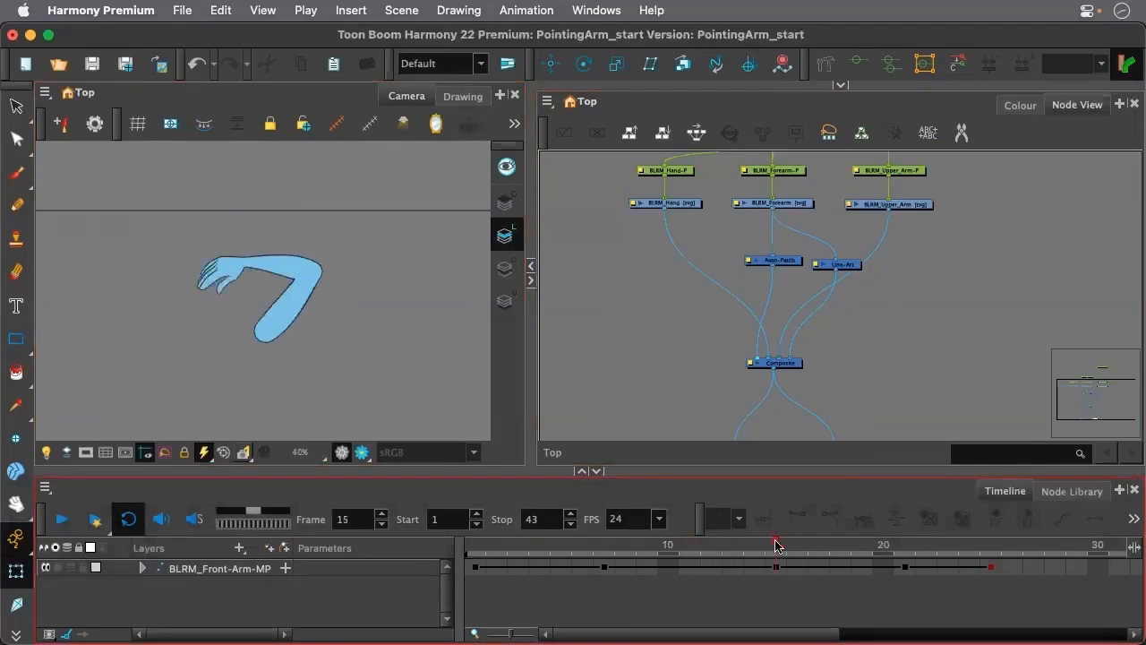
{"action": "scroll", "coordinate": [258, 265], "scroll_direction": "up", "scroll_amount": 3}
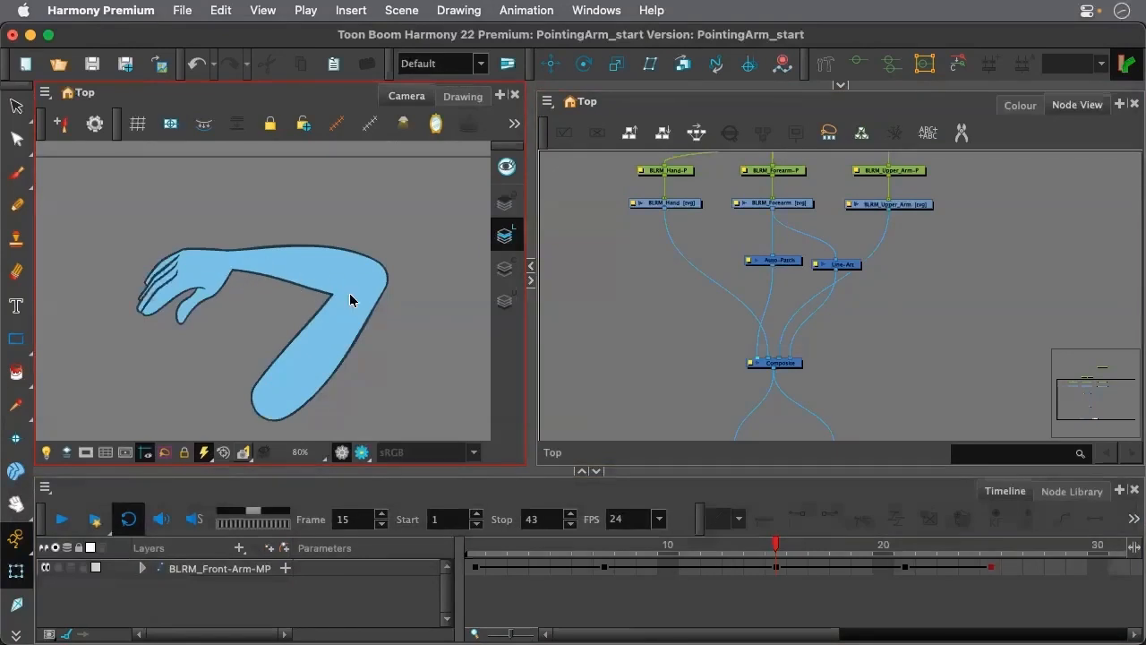
{"action": "left_click", "coordinate": [595, 304]}
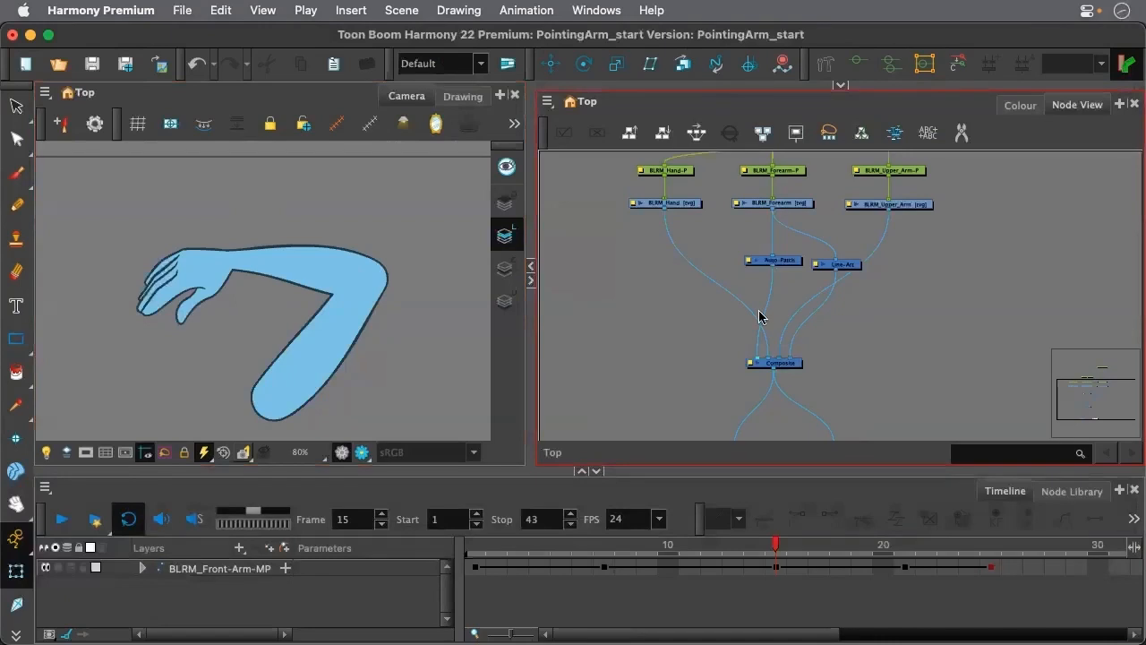
{"action": "left_click_drag", "start_coordinate": [851, 270], "coordinate": [851, 265]}
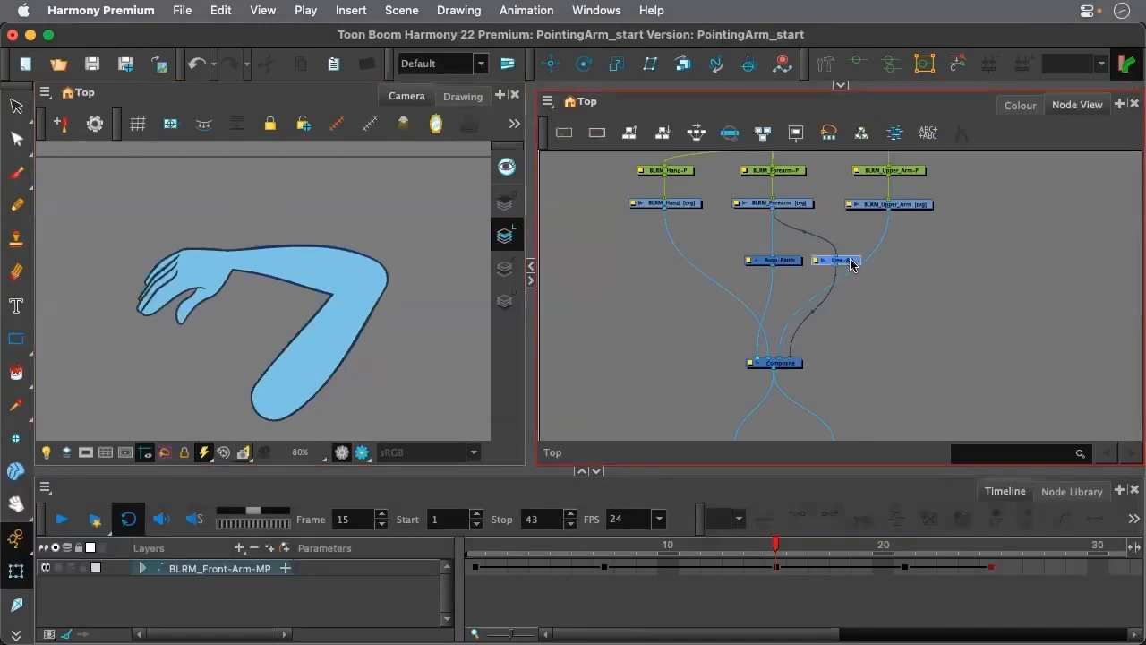
Examine the BLRM_Forearm drawing's line art, colour art and overlay layers in the Drawing view, and return to the Camera view
{"action": "left_click", "coordinate": [780, 207]}
{"action": "left_click", "coordinate": [462, 96]}
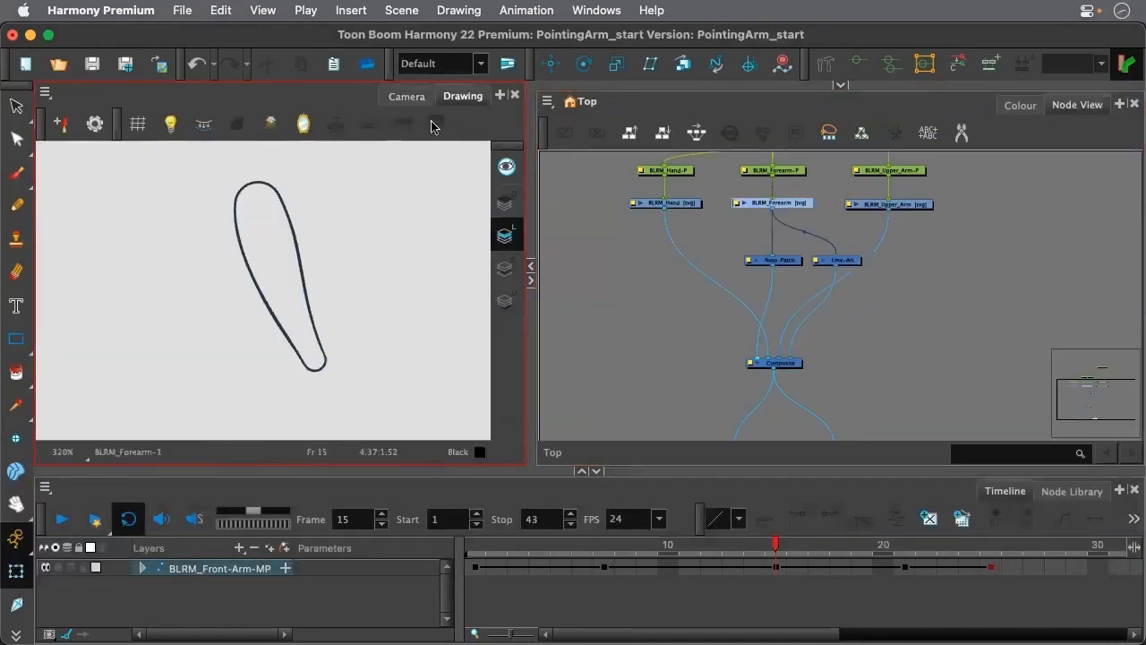
{"action": "left_click", "coordinate": [505, 264]}
{"action": "left_click", "coordinate": [505, 235]}
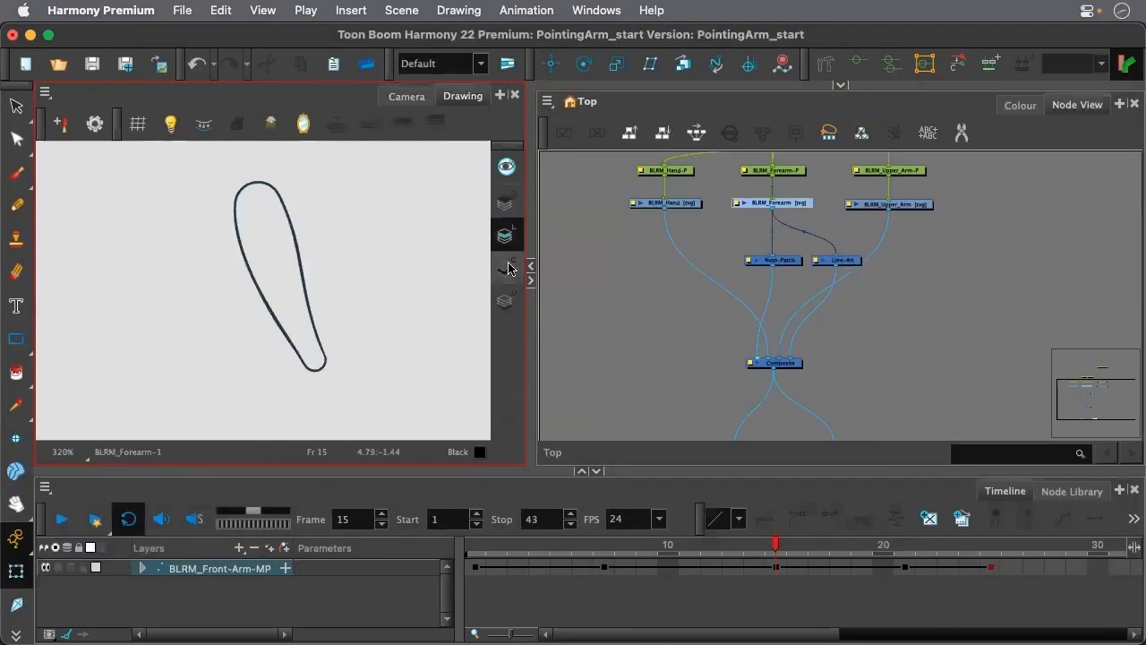
{"action": "left_click", "coordinate": [507, 268]}
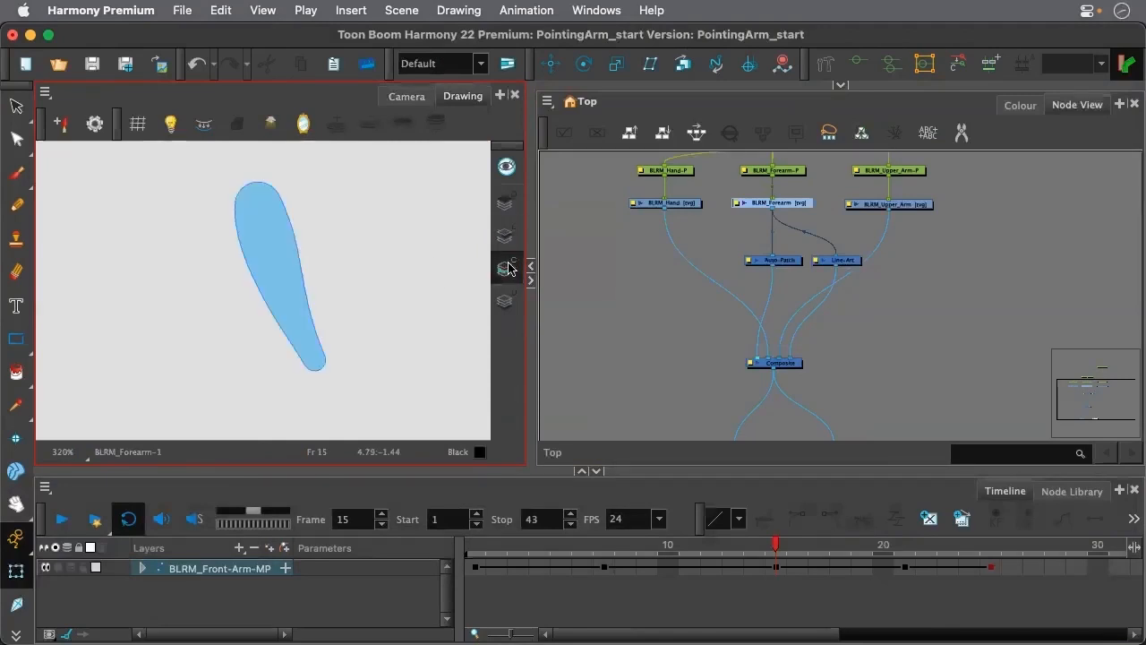
{"action": "left_click", "coordinate": [503, 203]}
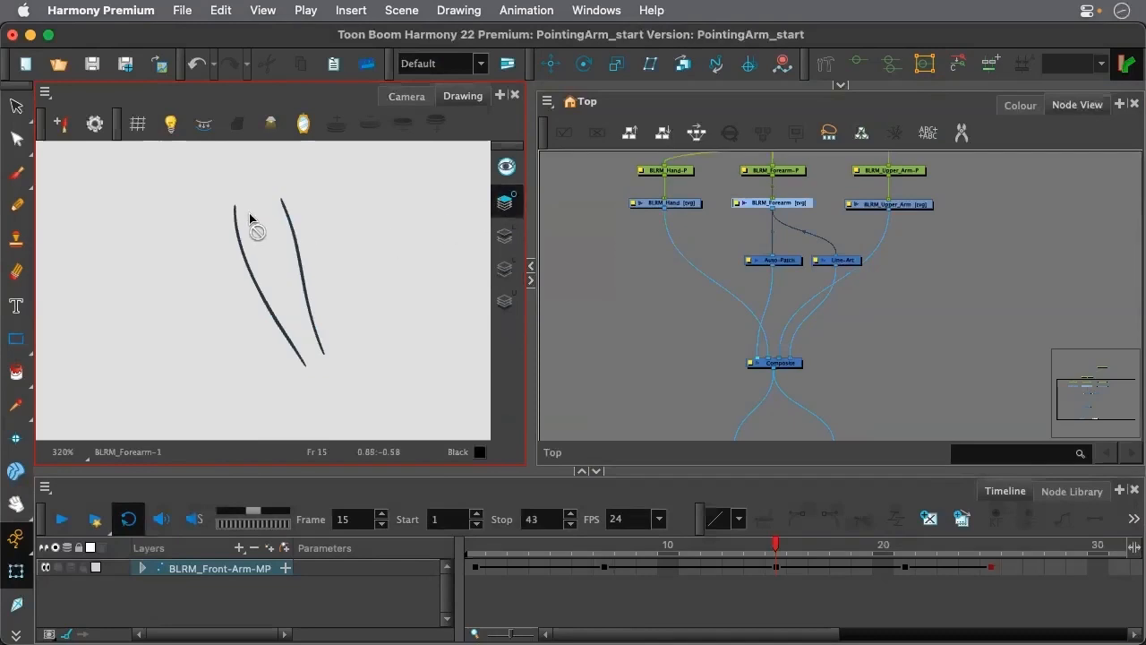
{"action": "scroll", "coordinate": [245, 222], "scroll_direction": "up", "scroll_amount": 2}
{"action": "scroll", "coordinate": [238, 215], "scroll_direction": "down", "scroll_amount": 2}
{"action": "left_click", "coordinate": [613, 291]}
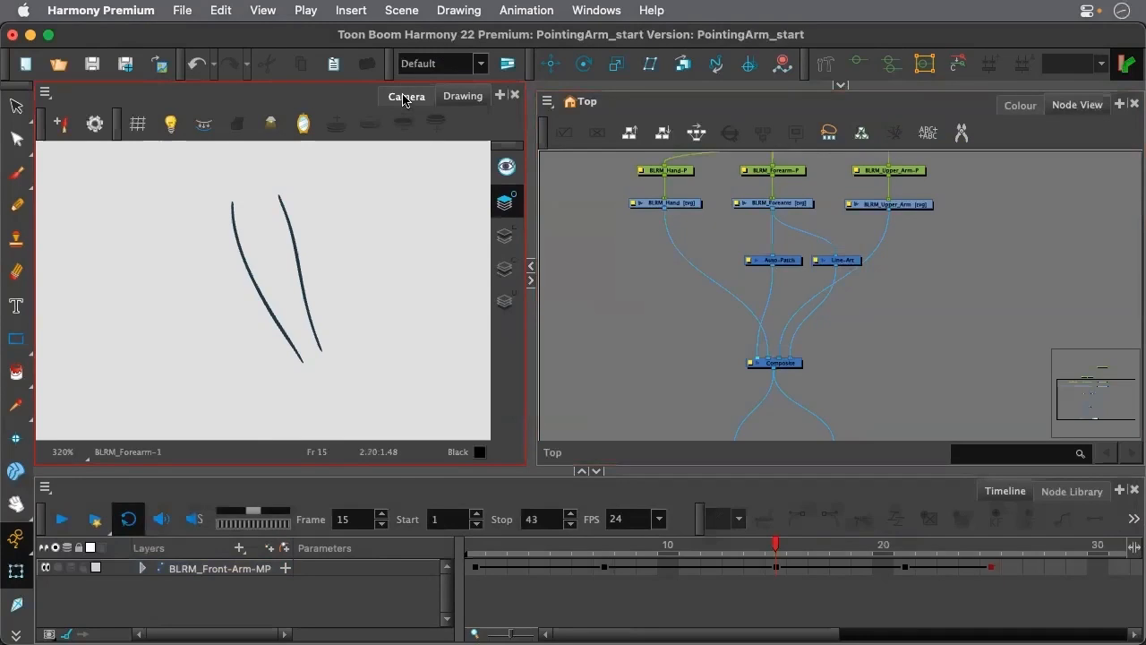
{"action": "left_click", "coordinate": [406, 96]}
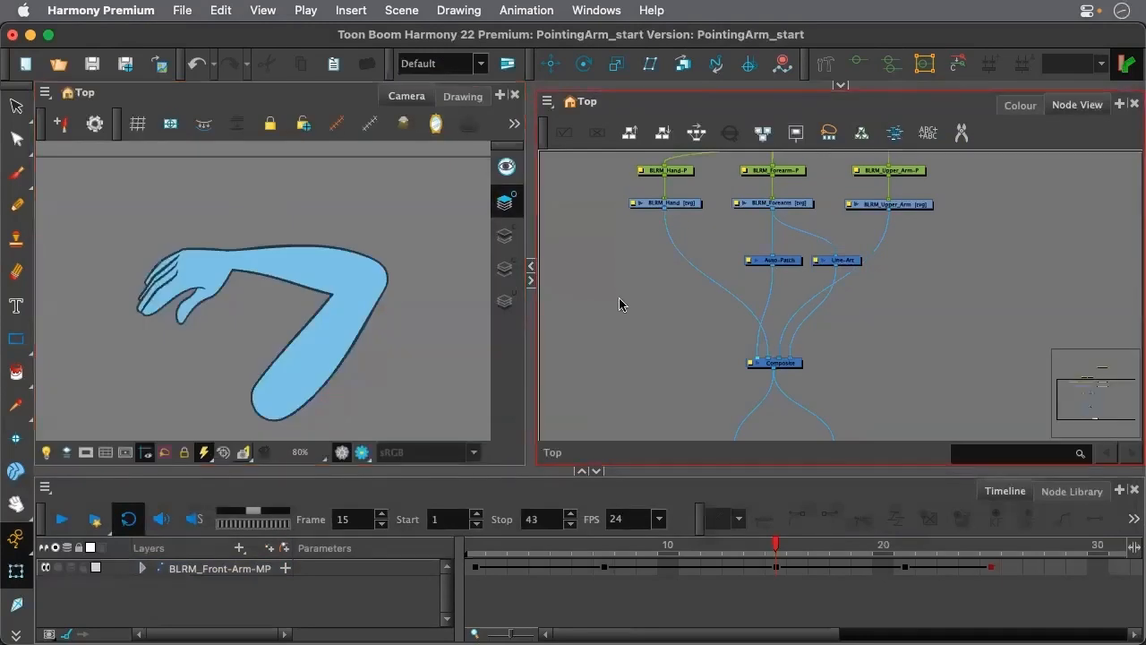
Add an Overlay-Layer node beside the Auto-Patch and connect it from the BLRM_Forearm drawing to the Composite's frontmost input
{"action": "key", "text": "Tab"}
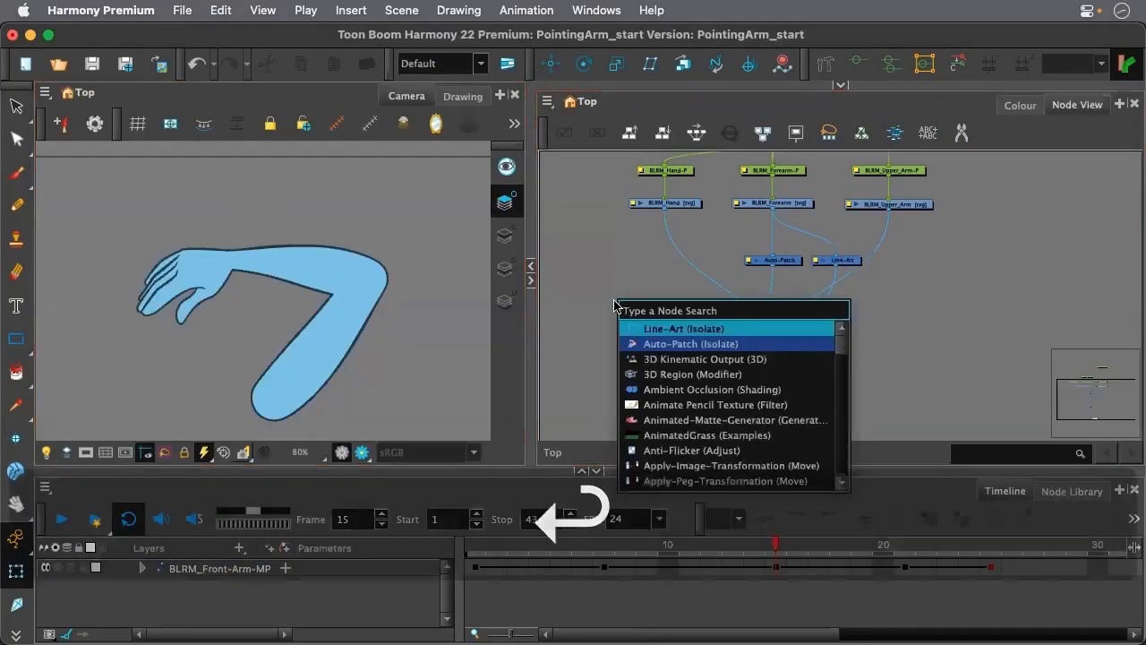
{"action": "type", "text": "over"}
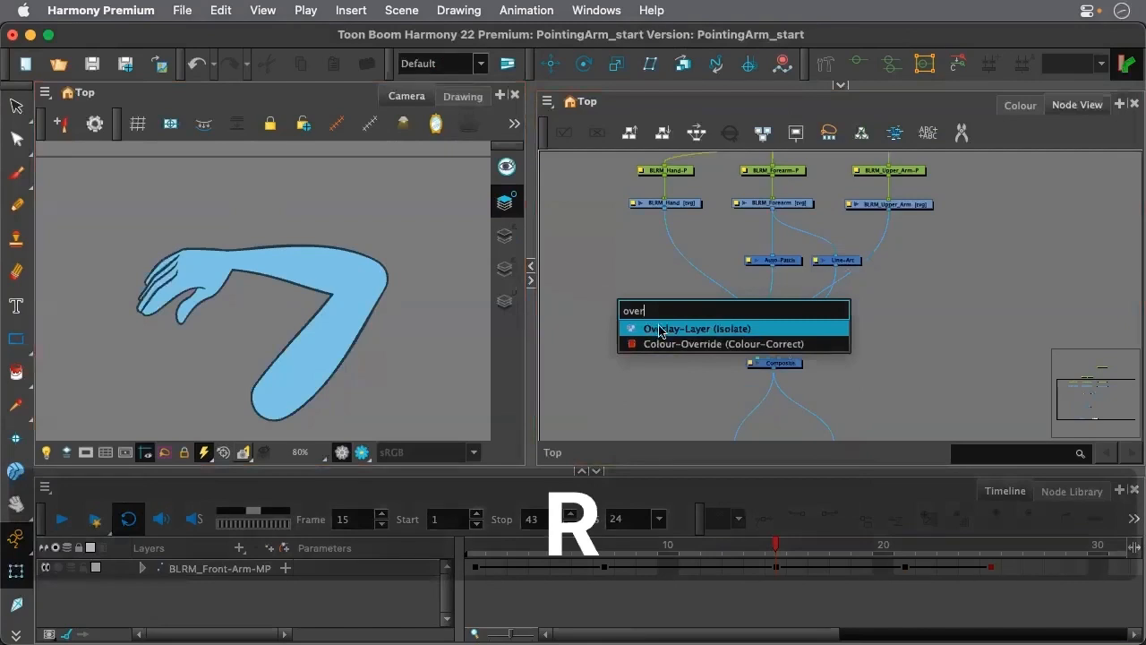
{"action": "left_click", "coordinate": [659, 329]}
{"action": "left_click_drag", "start_coordinate": [674, 298], "coordinate": [720, 268]}
{"action": "left_click_drag", "start_coordinate": [772, 209], "coordinate": [751, 358]}
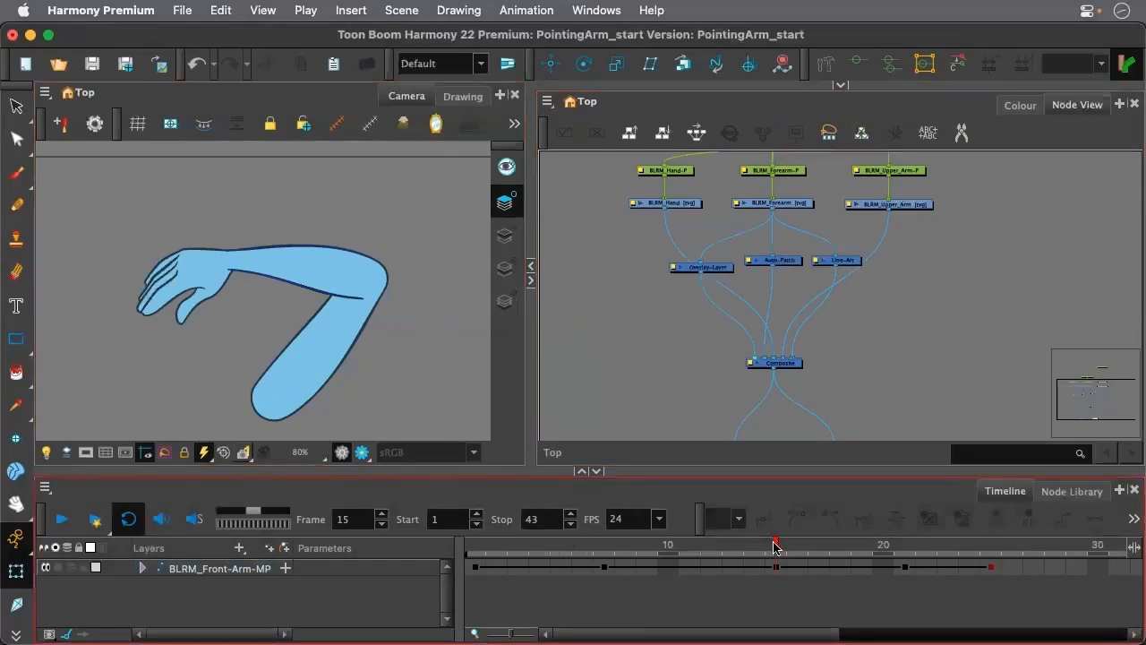
Scrub to frame 14 and examine the overlay lines at the bent elbow in the Camera view
{"action": "left_click_drag", "start_coordinate": [784, 549], "coordinate": [749, 551]}
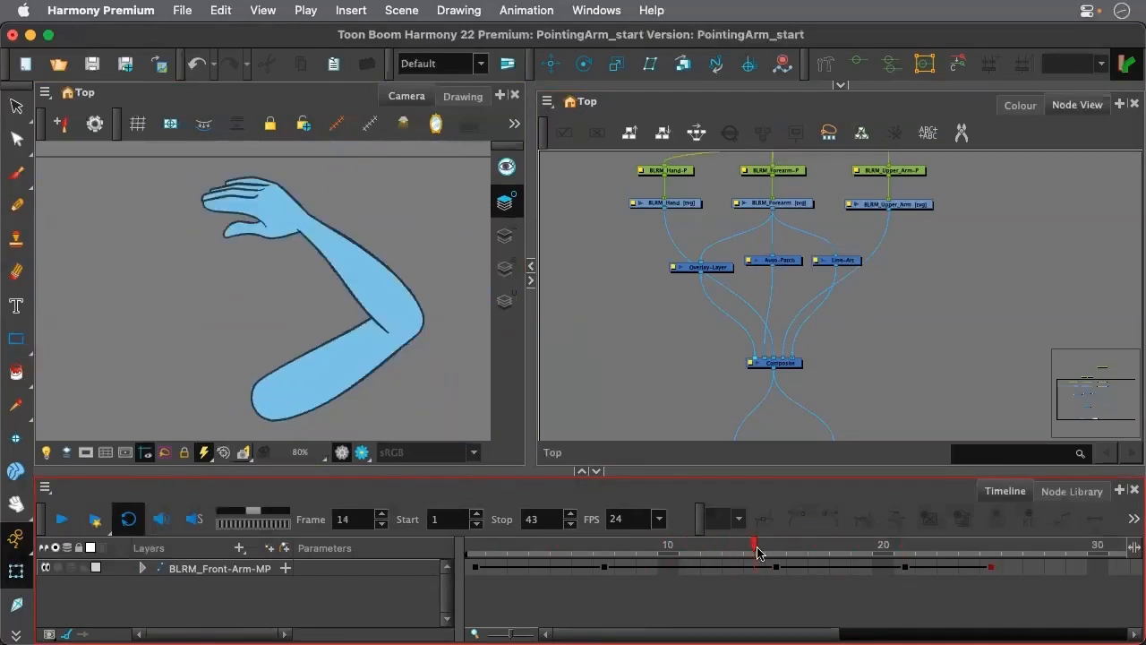
{"action": "scroll", "coordinate": [269, 233], "scroll_direction": "down", "scroll_amount": 2}
{"action": "scroll", "coordinate": [309, 159], "scroll_direction": "up", "scroll_amount": 2}
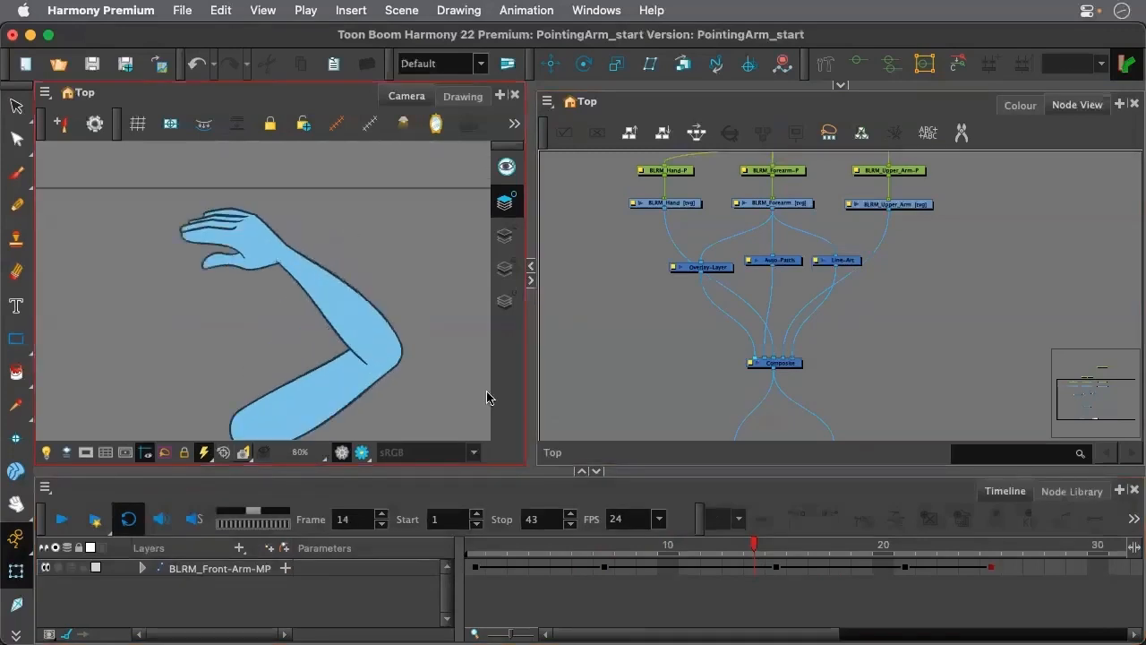
Move to frame 15 and swap the BLRM_Hand drawing for the open hand with spread fingers
{"action": "mouse_move", "coordinate": [755, 550]}
{"action": "left_mouse_down"}
{"action": "mouse_move", "coordinate": [833, 555]}
{"action": "mouse_move", "coordinate": [779, 543]}
{"action": "mouse_move", "coordinate": [816, 543]}
{"action": "mouse_move", "coordinate": [763, 550]}
{"action": "mouse_move", "coordinate": [774, 548]}
{"action": "left_mouse_up"}
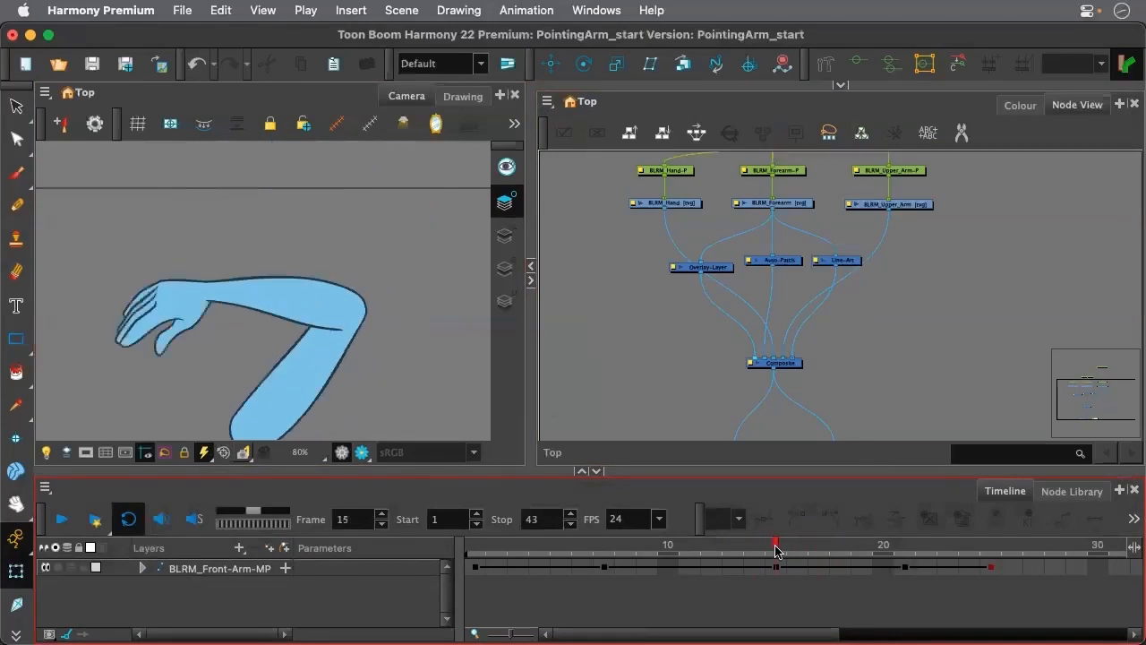
{"action": "mouse_move", "coordinate": [768, 553]}
{"action": "left_mouse_down"}
{"action": "mouse_move", "coordinate": [758, 548]}
{"action": "mouse_move", "coordinate": [767, 554]}
{"action": "left_mouse_up"}
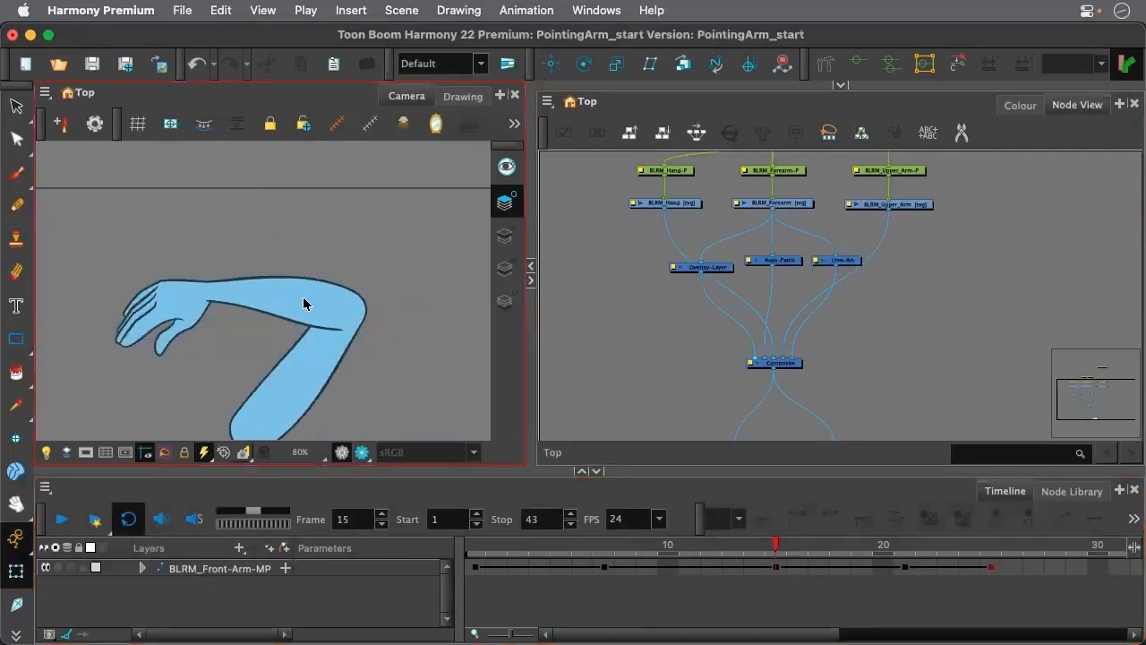
{"action": "left_click", "coordinate": [668, 211]}
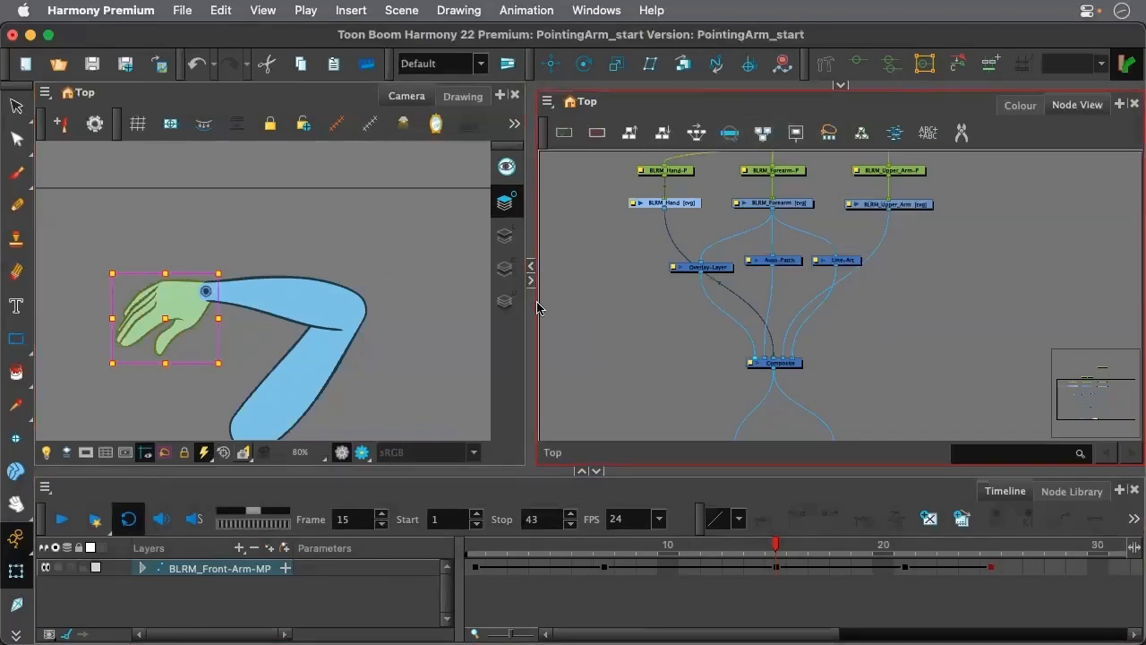
{"action": "key", "text": "bracketright"}
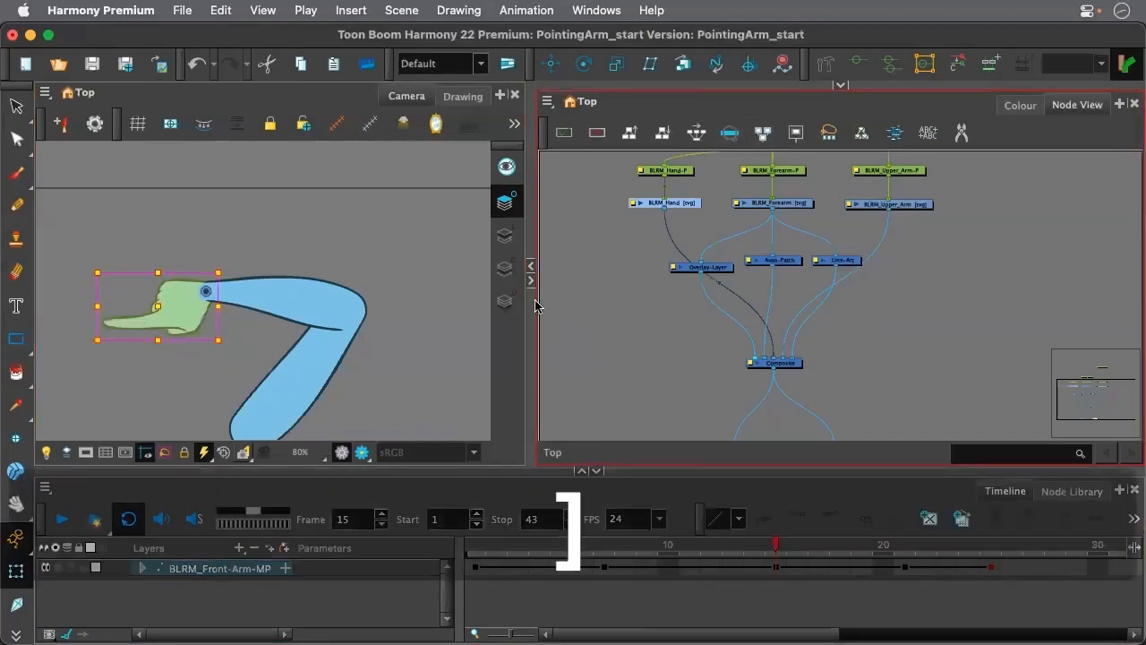
{"action": "key", "text": "bracketright"}
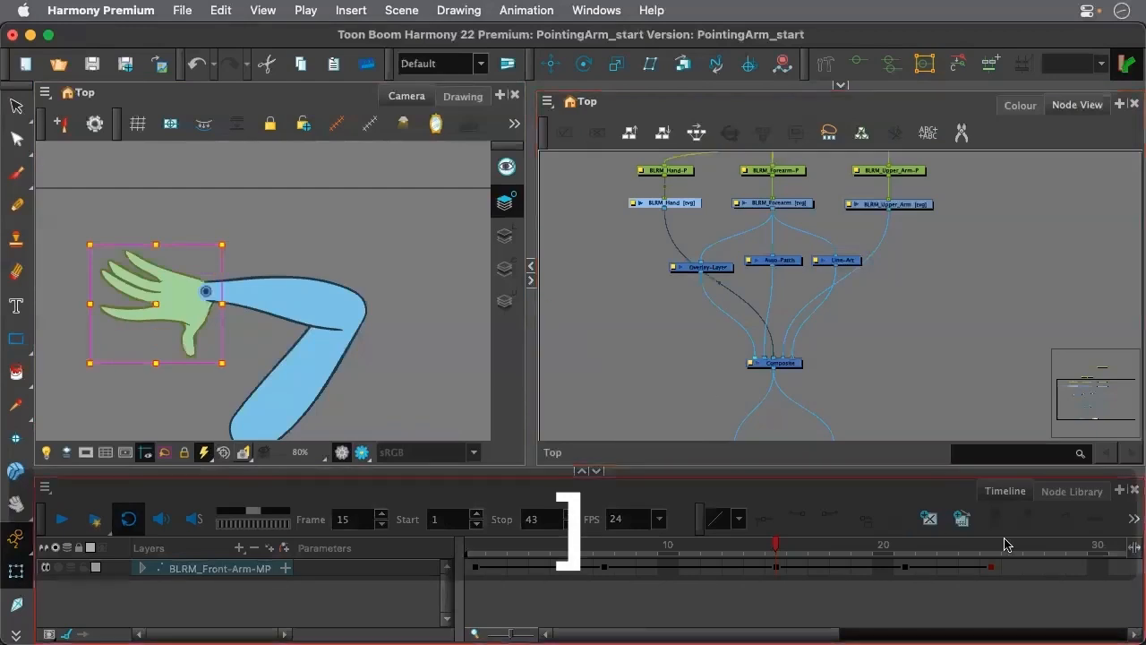
Scrub back to frame 12, bring the whole arm into the Camera view, and play back the animation
{"action": "mouse_move", "coordinate": [778, 548]}
{"action": "left_mouse_down"}
{"action": "mouse_move", "coordinate": [828, 550]}
{"action": "mouse_move", "coordinate": [754, 550]}
{"action": "mouse_move", "coordinate": [892, 566]}
{"action": "mouse_move", "coordinate": [711, 549]}
{"action": "left_mouse_up"}
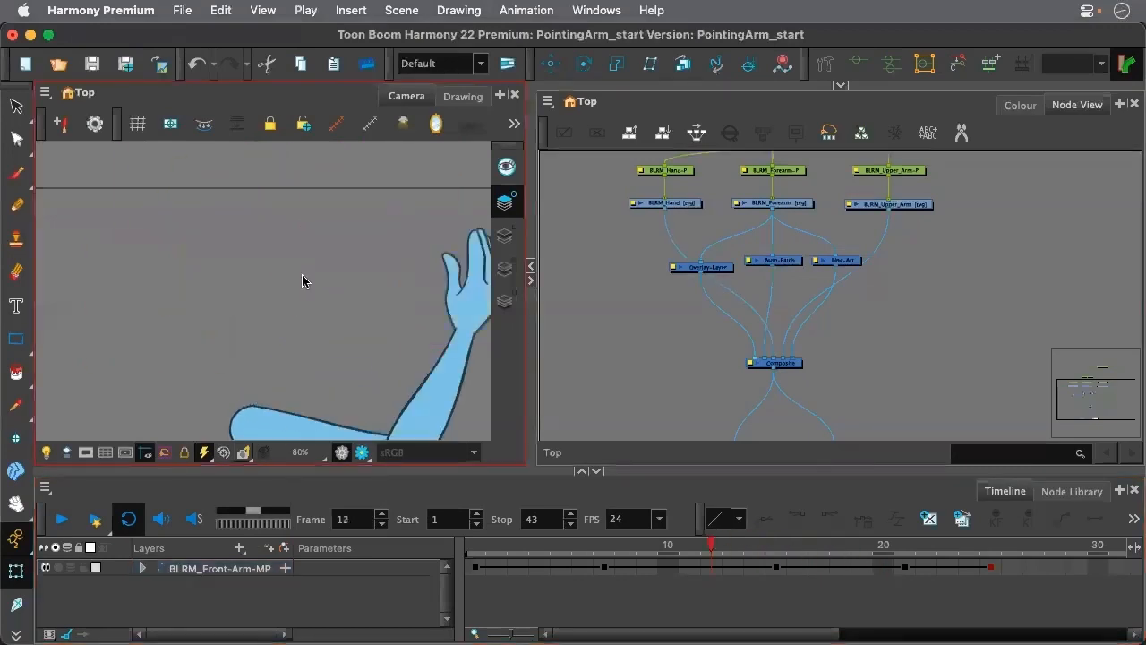
{"action": "scroll", "coordinate": [317, 299], "scroll_direction": "down", "scroll_amount": 2}
{"action": "mouse_move", "coordinate": [410, 359]}
{"action": "left_mouse_down"}
{"action": "mouse_move", "coordinate": [399, 312]}
{"action": "mouse_move", "coordinate": [440, 302]}
{"action": "mouse_move", "coordinate": [423, 308]}
{"action": "left_mouse_up"}
{"action": "key", "text": "shift+Return"}
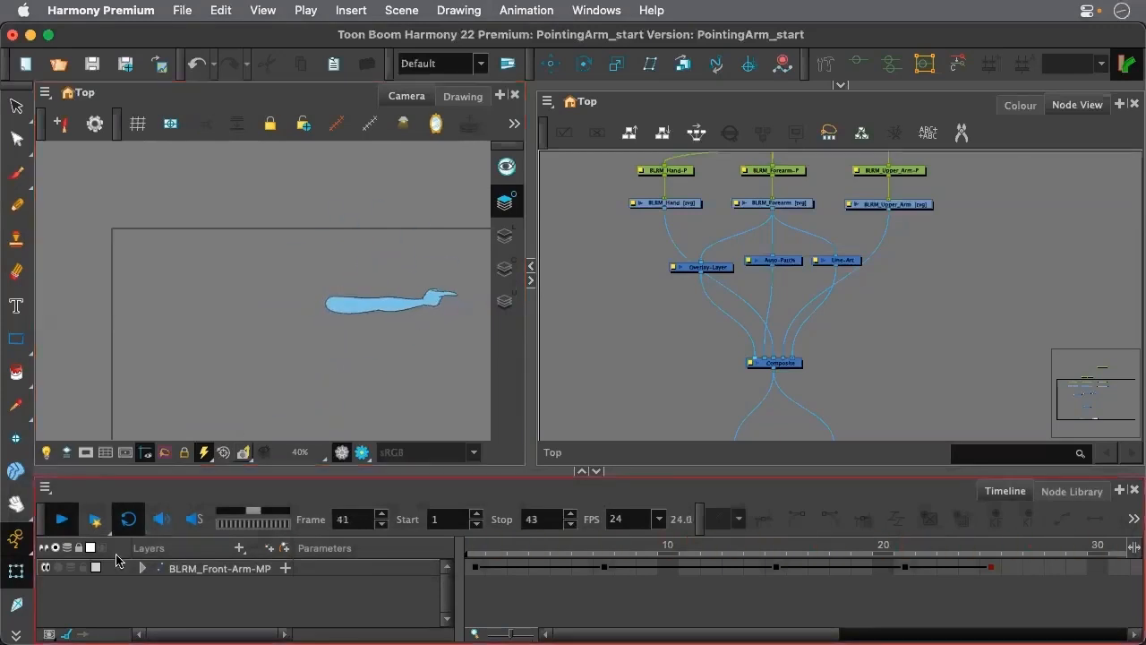
Disconnect the Composite node's output from the Write and Display nodes
{"action": "scroll", "coordinate": [665, 353], "scroll_direction": "down", "scroll_amount": 3}
{"action": "left_click_drag", "start_coordinate": [654, 178], "coordinate": [819, 367]}
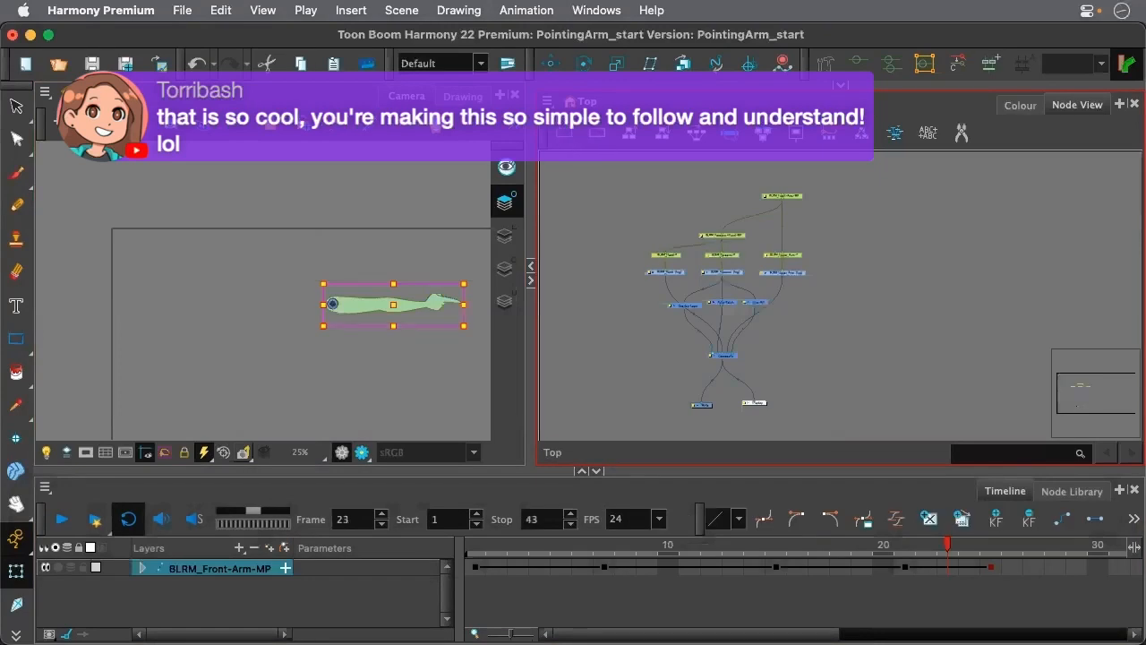
{"action": "scroll", "coordinate": [750, 384], "scroll_direction": "up", "scroll_amount": 3}
{"action": "mouse_move", "coordinate": [678, 378]}
{"action": "left_mouse_down"}
{"action": "mouse_move", "coordinate": [696, 350]}
{"action": "mouse_move", "coordinate": [727, 353]}
{"action": "left_mouse_up"}
{"action": "left_click", "coordinate": [744, 362]}
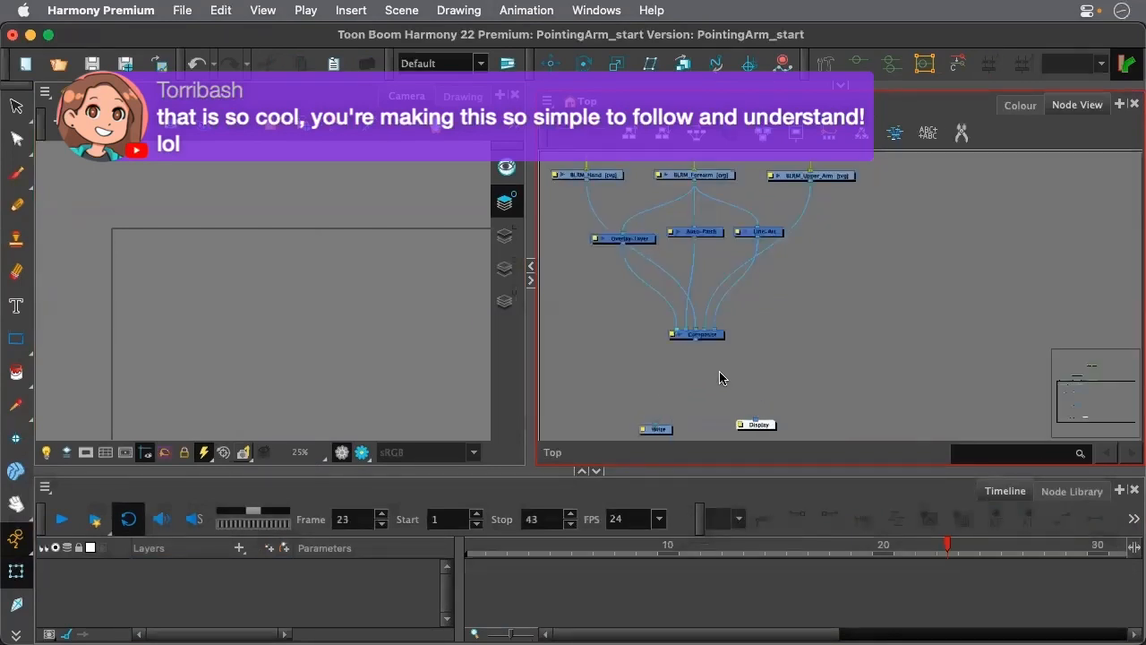
Add a second Composite node below the existing one and connect it to the Write and Display nodes
{"action": "key", "text": "ctrl+c"}
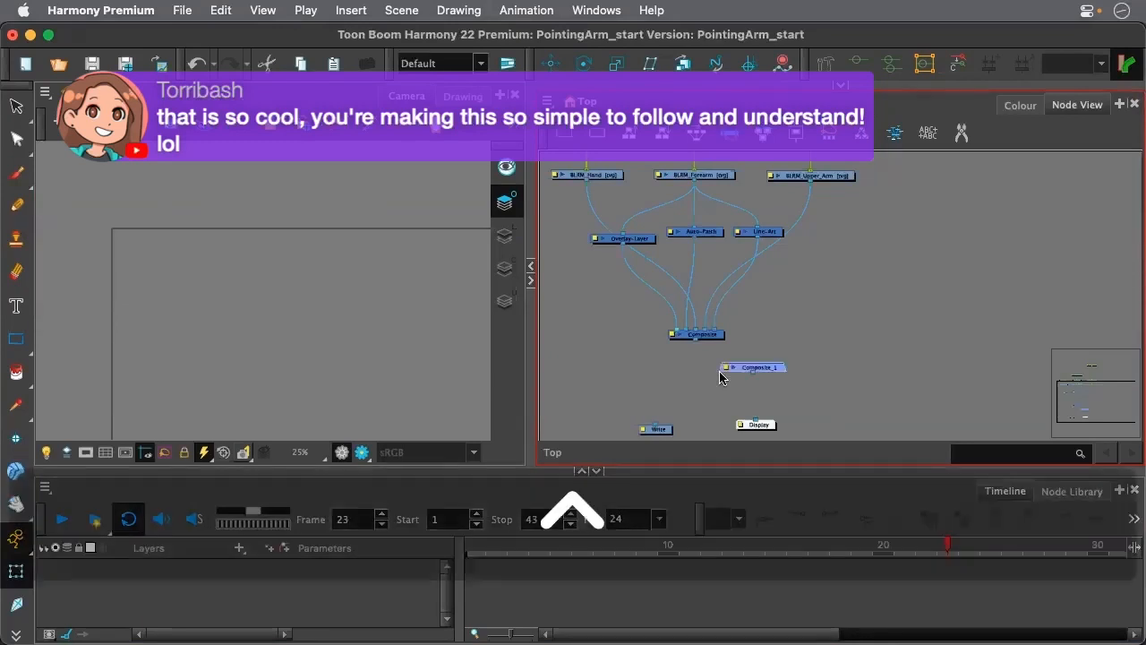
{"action": "left_click_drag", "start_coordinate": [753, 373], "coordinate": [658, 425]}
{"action": "left_click_drag", "start_coordinate": [753, 376], "coordinate": [758, 423]}
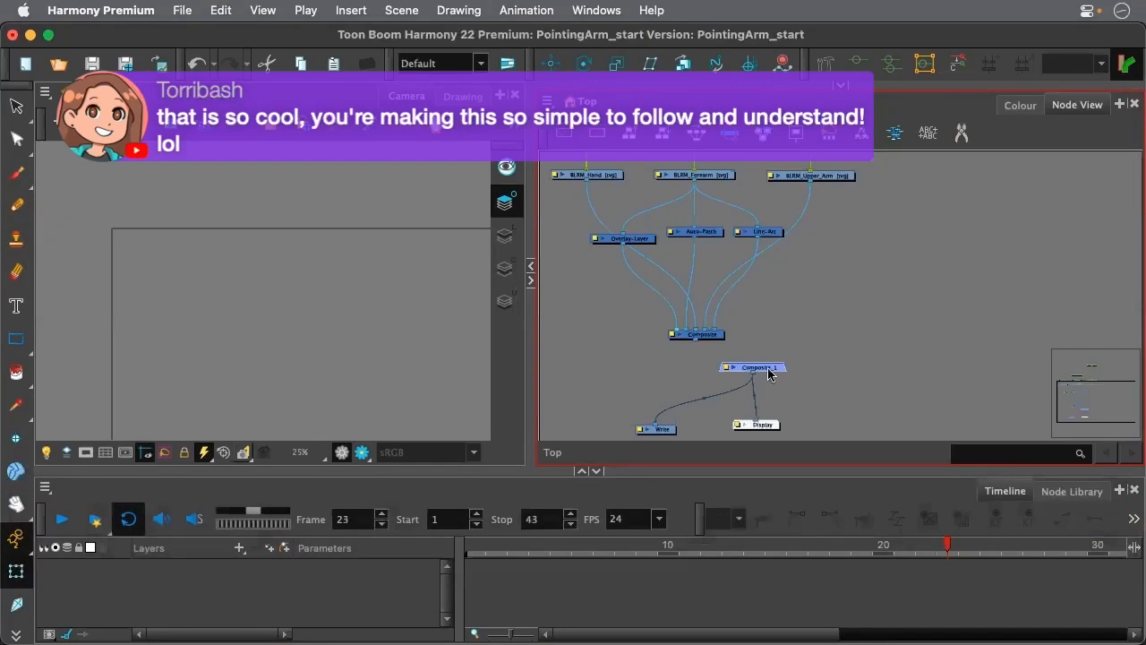
{"action": "left_click_drag", "start_coordinate": [769, 372], "coordinate": [707, 373]}
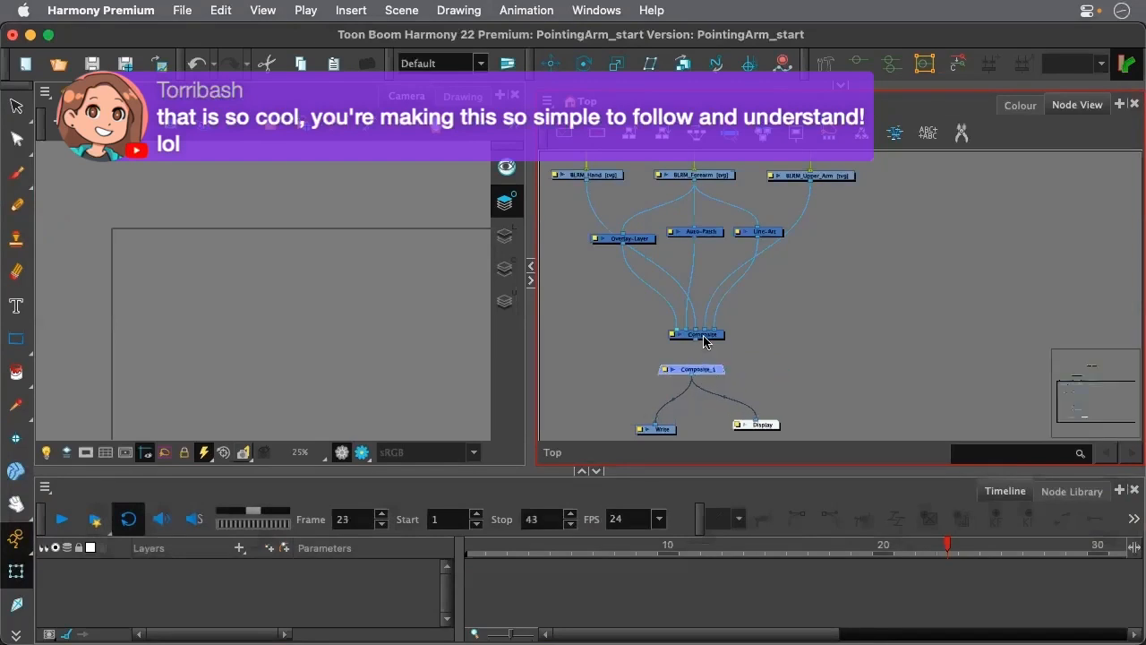
Set the original Composite's mode to Pass Through and connect its output to Composite_1
{"action": "double_click", "coordinate": [698, 336]}
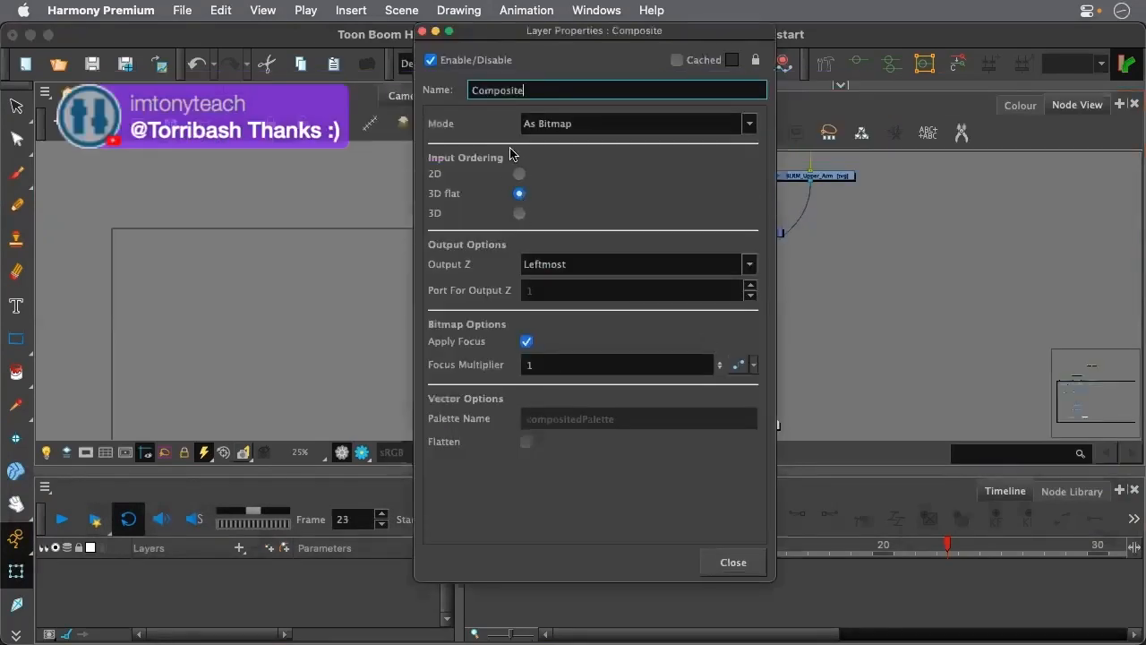
{"action": "left_click", "coordinate": [518, 123]}
{"action": "left_click", "coordinate": [546, 164]}
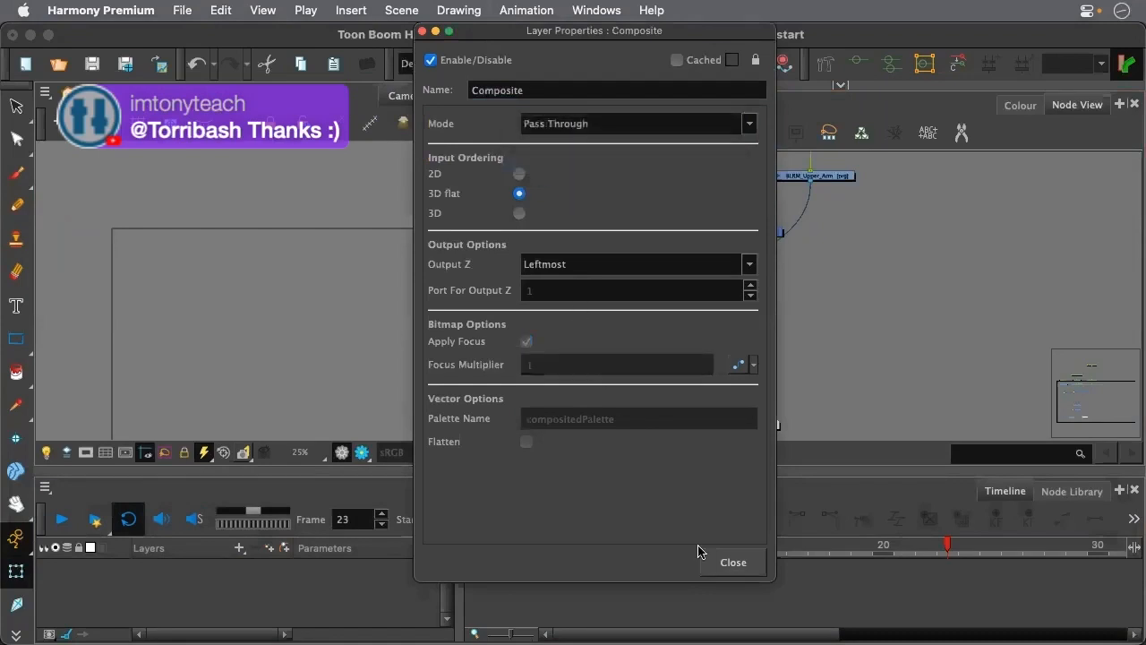
{"action": "left_click", "coordinate": [733, 562]}
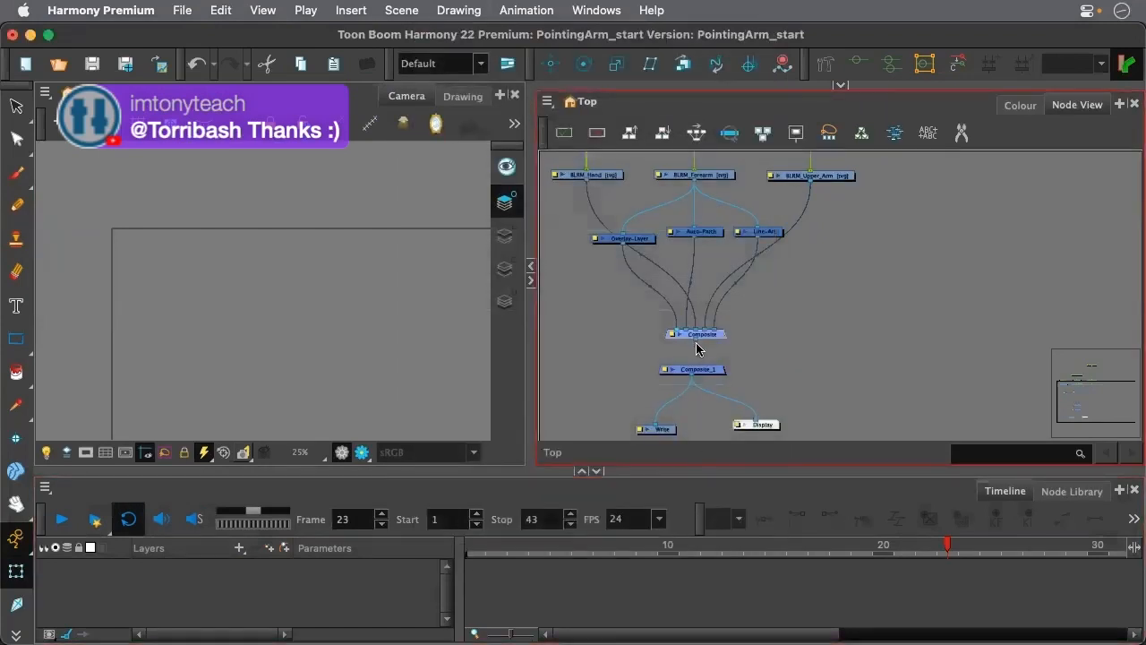
{"action": "scroll", "coordinate": [697, 345], "scroll_direction": "up", "scroll_amount": 5}
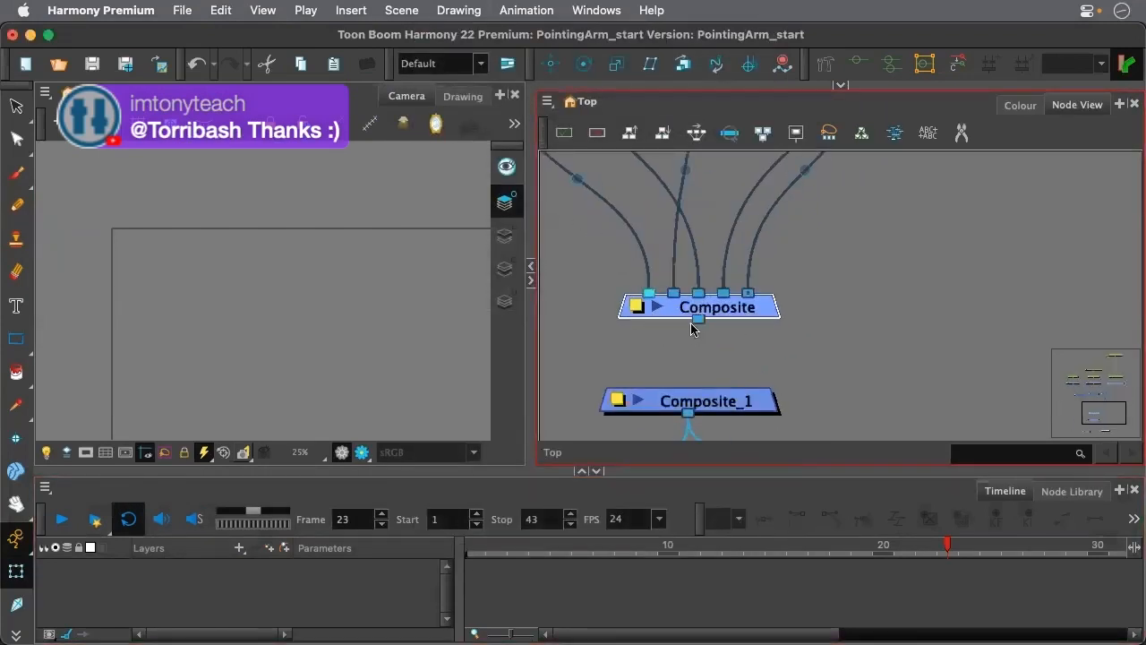
{"action": "left_click_drag", "start_coordinate": [697, 320], "coordinate": [687, 412]}
{"action": "scroll", "coordinate": [760, 365], "scroll_direction": "down", "scroll_amount": 4}
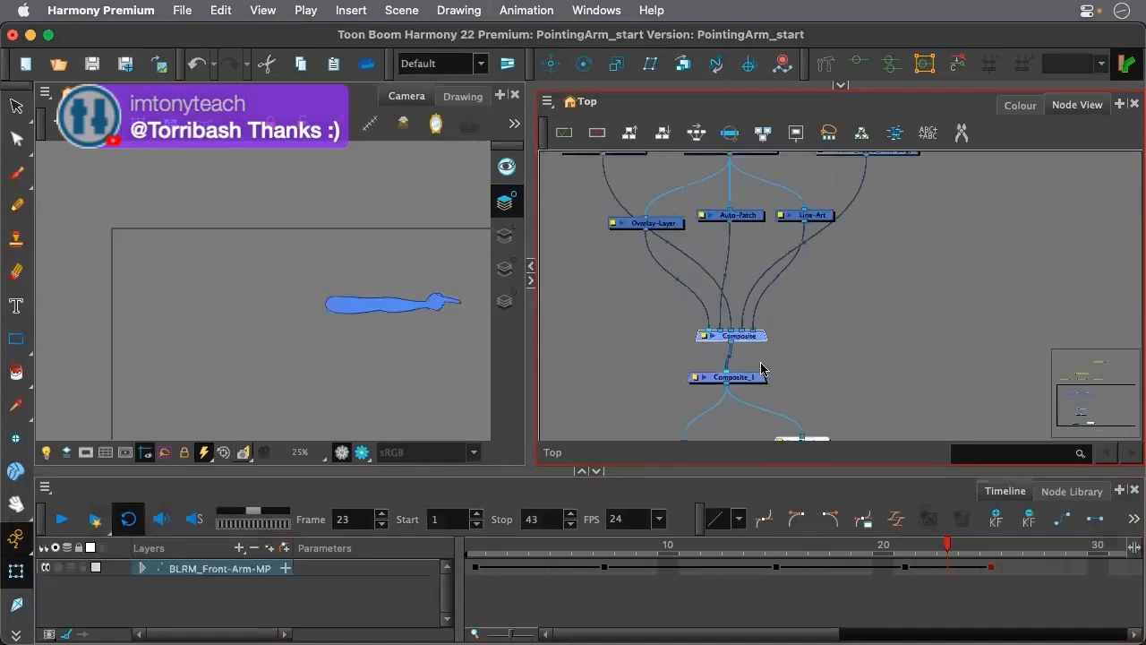
Move the arm rig's nodes up and away from the Composite_1, Write and Display nodes
{"action": "scroll", "coordinate": [789, 365], "scroll_direction": "down", "scroll_amount": 4}
{"action": "left_click_drag", "start_coordinate": [710, 185], "coordinate": [772, 210]}
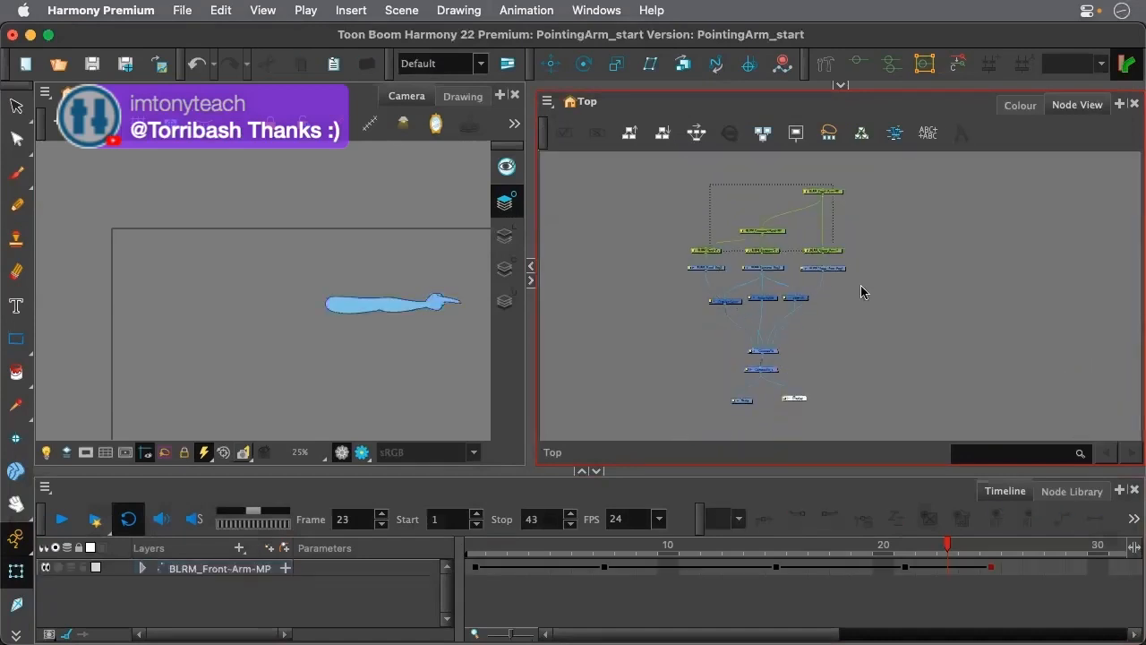
{"action": "left_click_drag", "start_coordinate": [887, 349], "coordinate": [887, 350]}
{"action": "left_click_drag", "start_coordinate": [774, 349], "coordinate": [652, 306]}
{"action": "scroll", "coordinate": [739, 250], "scroll_direction": "down", "scroll_amount": 3}
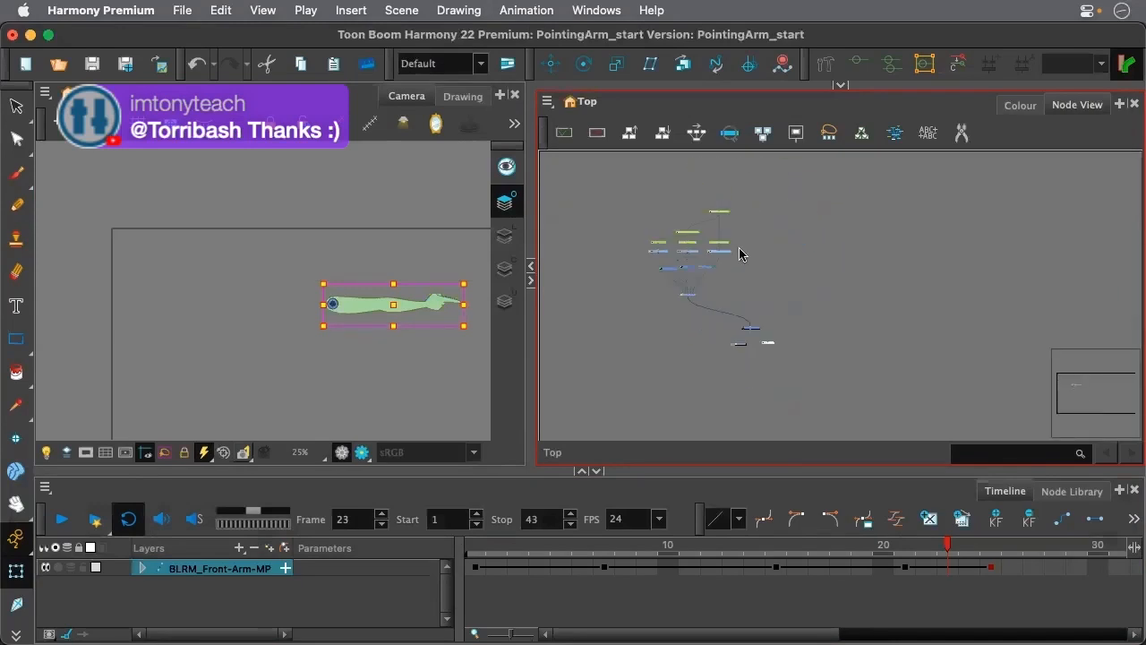
{"action": "scroll", "coordinate": [734, 243], "scroll_direction": "up", "scroll_amount": 1}
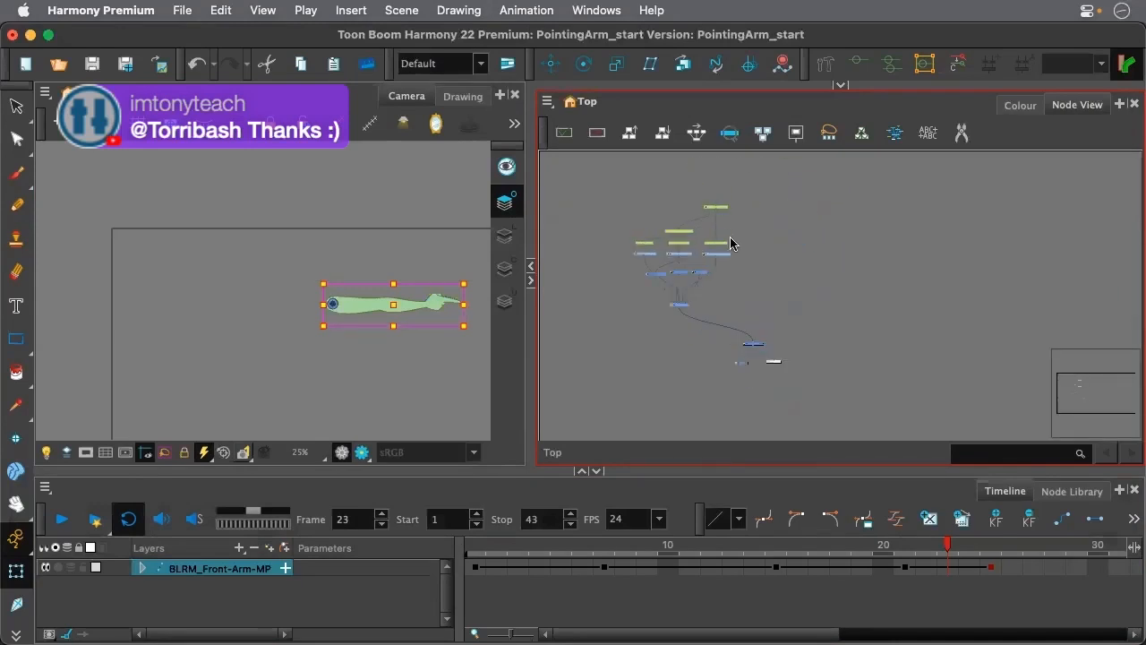
Select all of the arm rig's nodes and insert a backdrop behind them
{"action": "left_click_drag", "start_coordinate": [657, 210], "coordinate": [757, 331]}
{"action": "left_click", "coordinate": [548, 102]}
{"action": "mouse_move", "coordinate": [593, 188]}
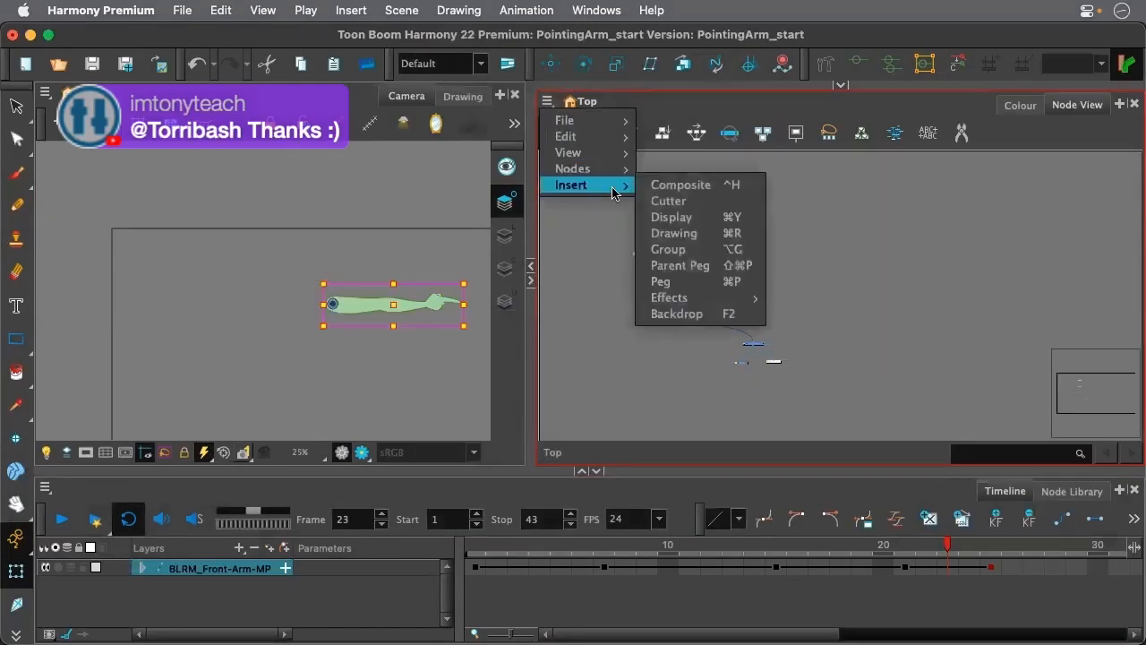
{"action": "left_click", "coordinate": [678, 314]}
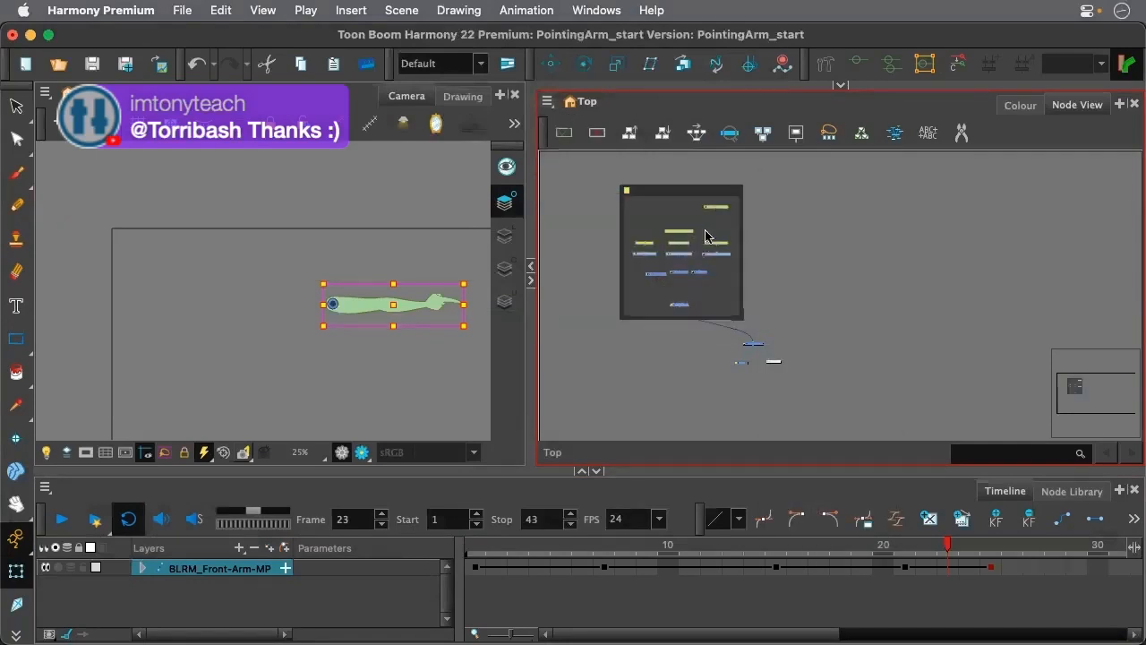
Name the backdrop front_arm, colour it blue, and shift it with its nodes slightly farther from Composite_1
{"action": "left_click", "coordinate": [626, 192]}
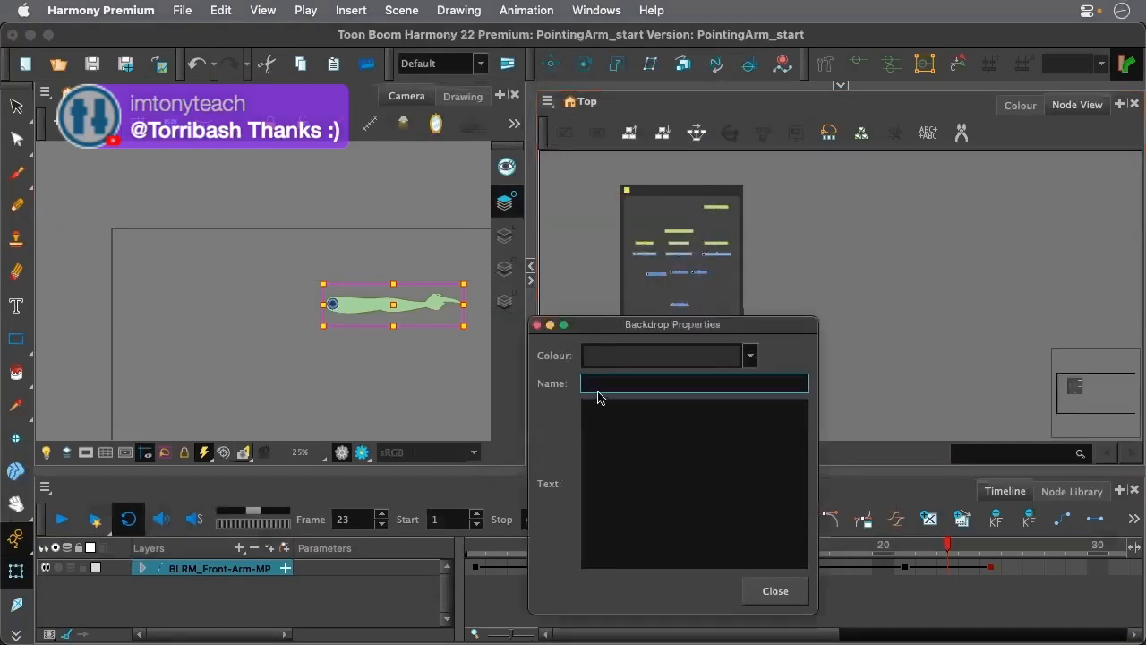
{"action": "type", "text": "fr"}
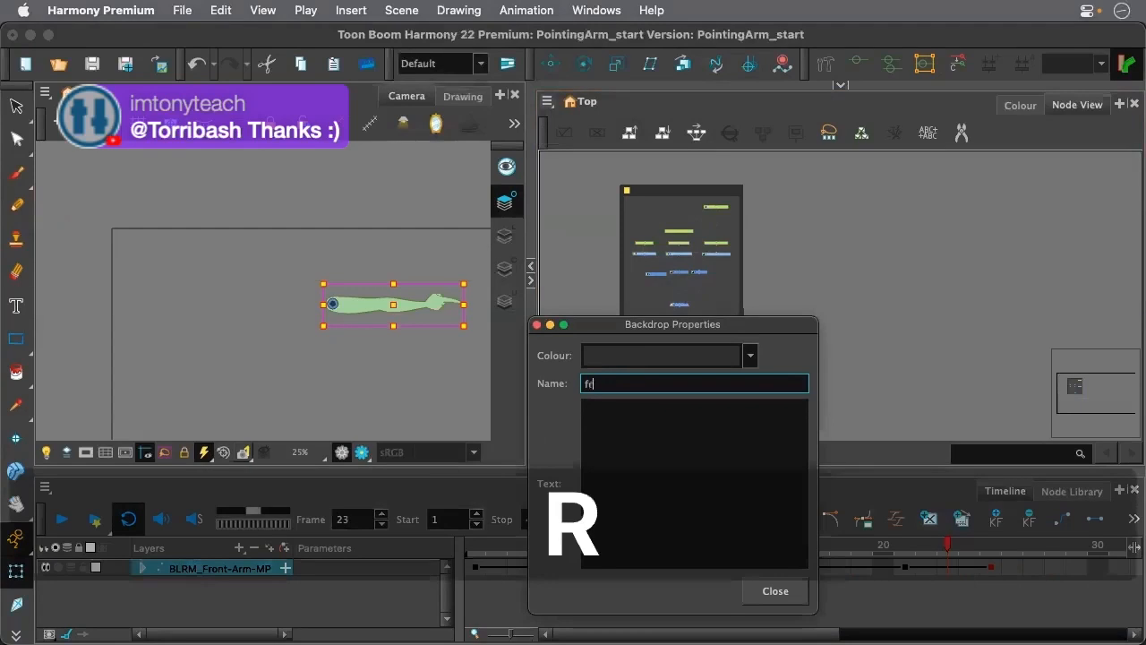
{"action": "type", "text": "ont_arm"}
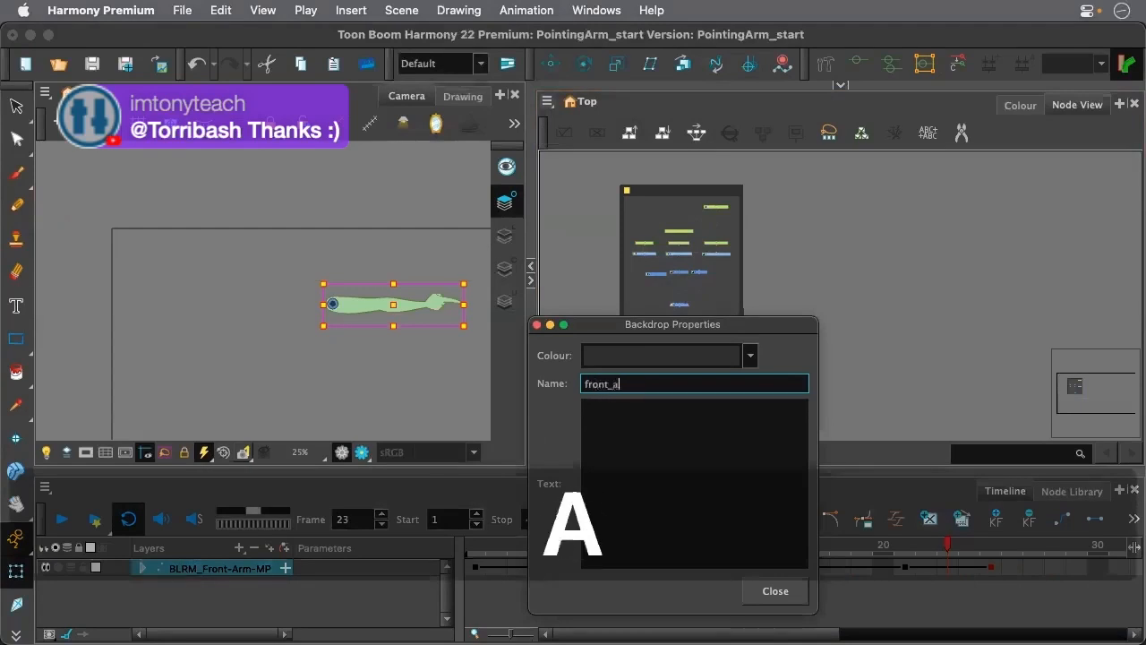
{"action": "left_click", "coordinate": [750, 356]}
{"action": "left_click", "coordinate": [678, 349]}
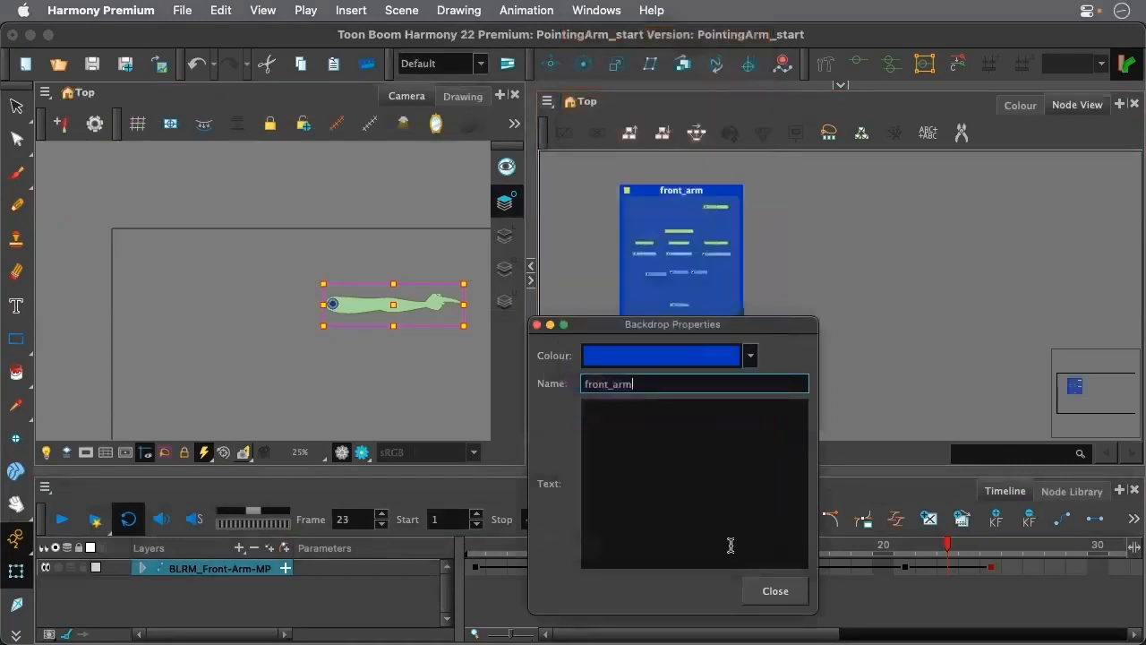
{"action": "left_click", "coordinate": [769, 591]}
{"action": "left_click", "coordinate": [772, 244]}
{"action": "left_click_drag", "start_coordinate": [699, 191], "coordinate": [669, 184]}
Play the animation from frame 1, widen the Node View for a closer look at the rig, and stop playback
{"action": "left_click", "coordinate": [472, 367]}
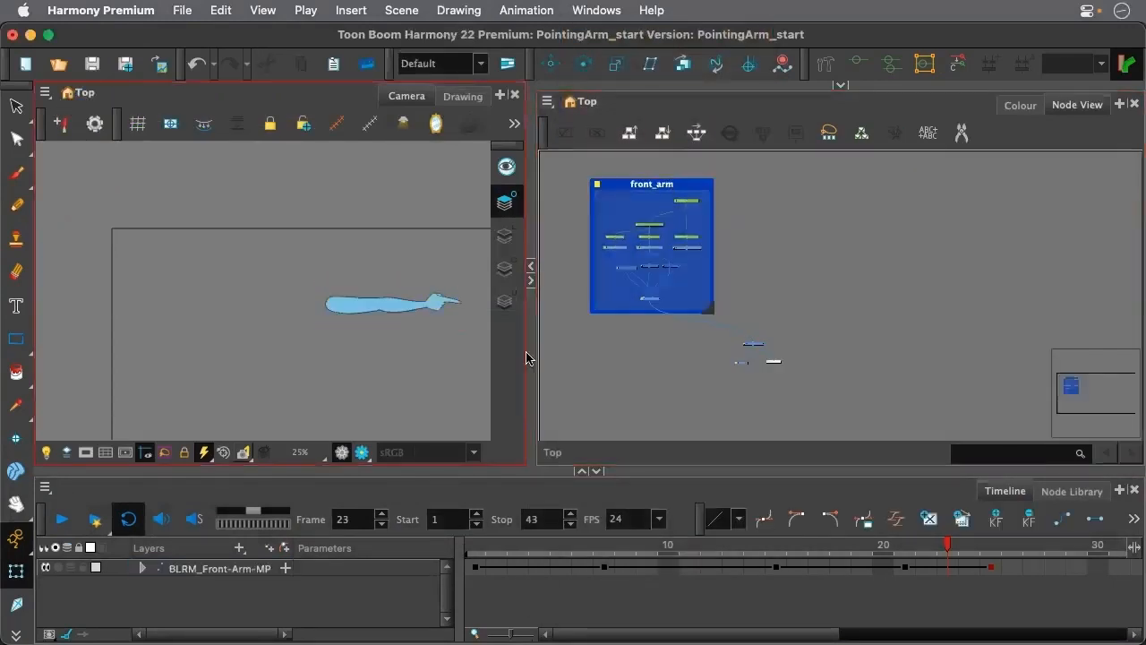
{"action": "left_click", "coordinate": [506, 561]}
{"action": "left_click", "coordinate": [475, 550]}
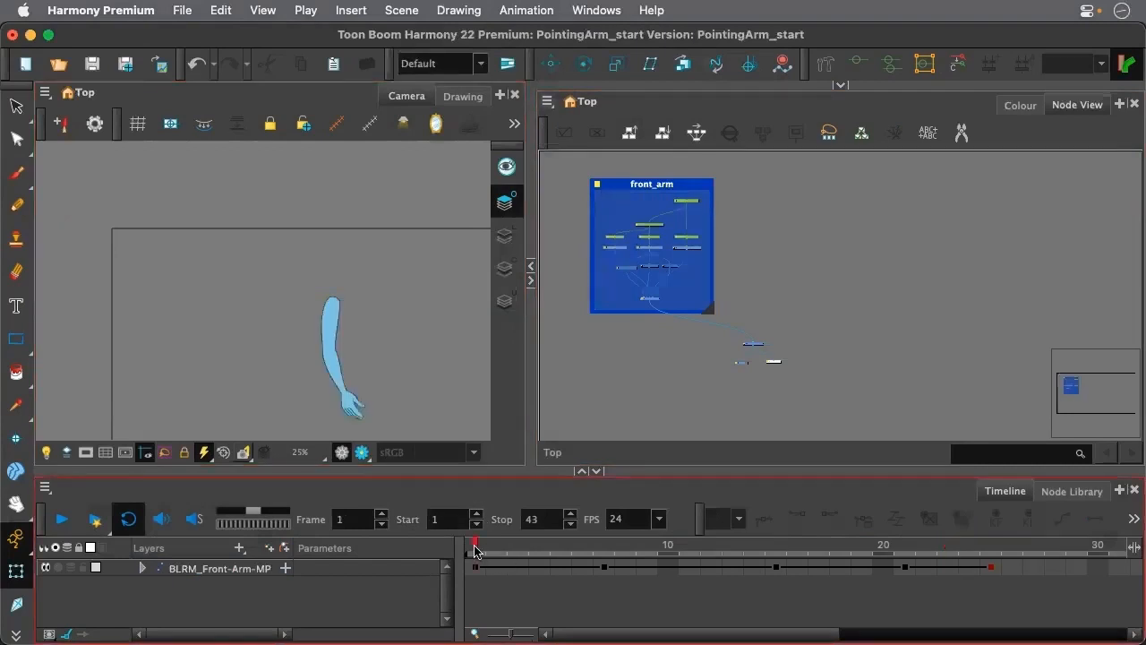
{"action": "key", "text": "space"}
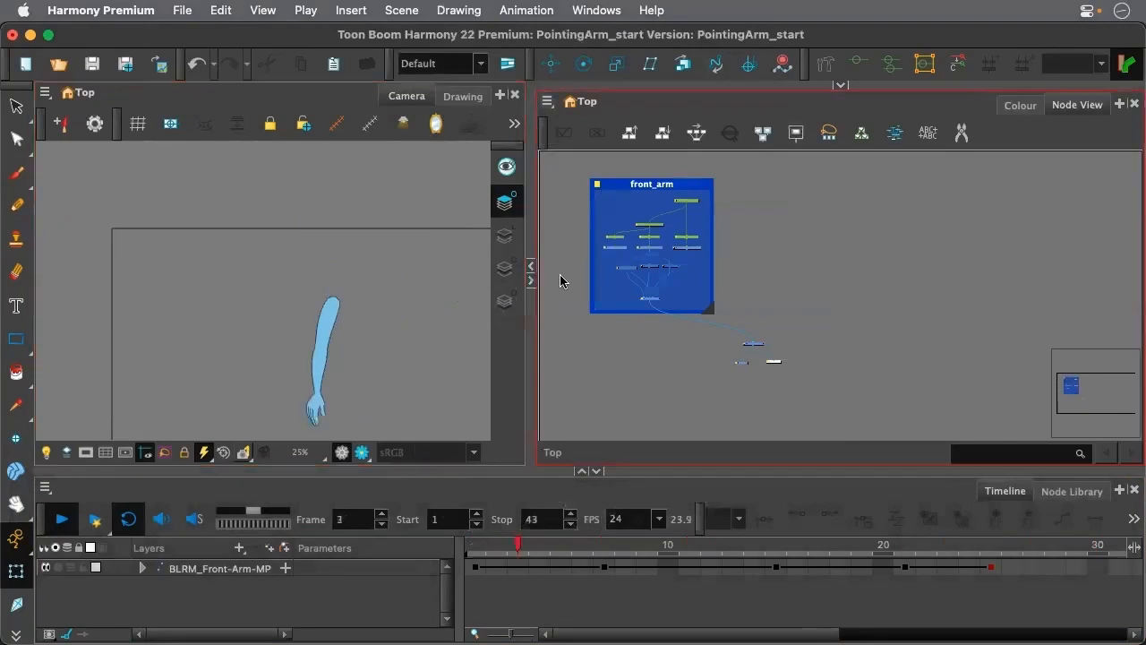
{"action": "scroll", "coordinate": [683, 215], "scroll_direction": "up", "scroll_amount": 3}
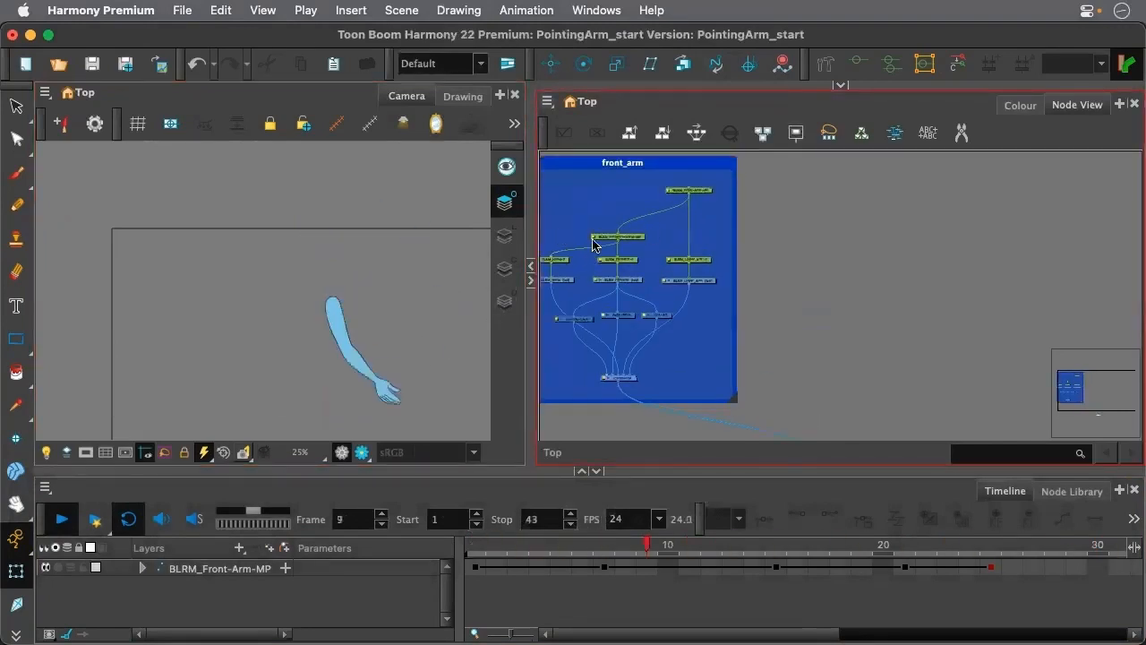
{"action": "left_click_drag", "start_coordinate": [528, 323], "coordinate": [463, 329]}
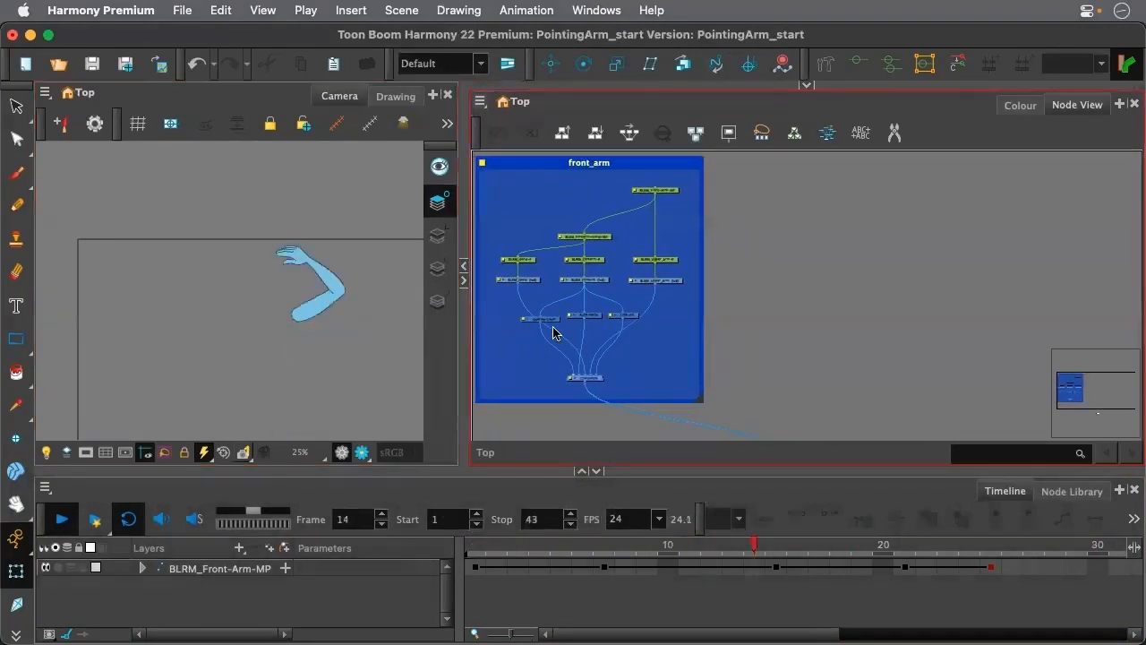
{"action": "key", "text": "space"}
Nudge the pass-through Composite node slightly sideways inside the front_arm backdrop
{"action": "scroll", "coordinate": [602, 318], "scroll_direction": "up", "scroll_amount": 2}
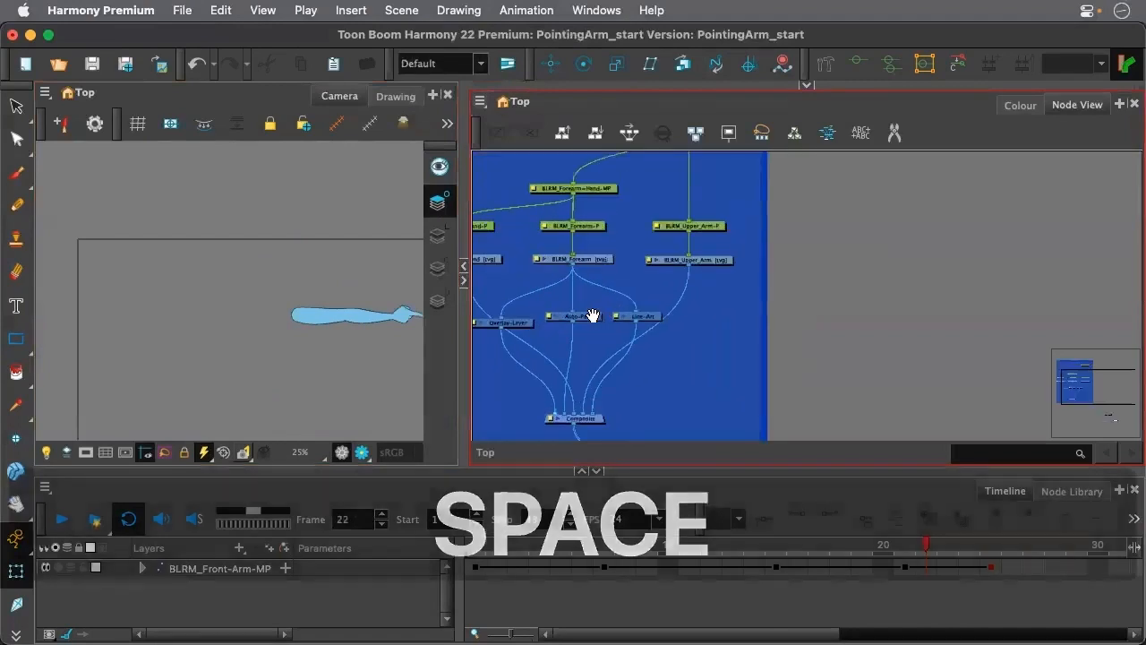
{"action": "left_click_drag", "start_coordinate": [588, 324], "coordinate": [651, 324]}
{"action": "key", "text": "space"}
{"action": "left_click_drag", "start_coordinate": [731, 307], "coordinate": [846, 298]}
{"action": "left_click_drag", "start_coordinate": [708, 411], "coordinate": [719, 412]}
Scrub to frame 25 and examine the arm's pose and the full front_arm node tree
{"action": "scroll", "coordinate": [685, 304], "scroll_direction": "down", "scroll_amount": 3}
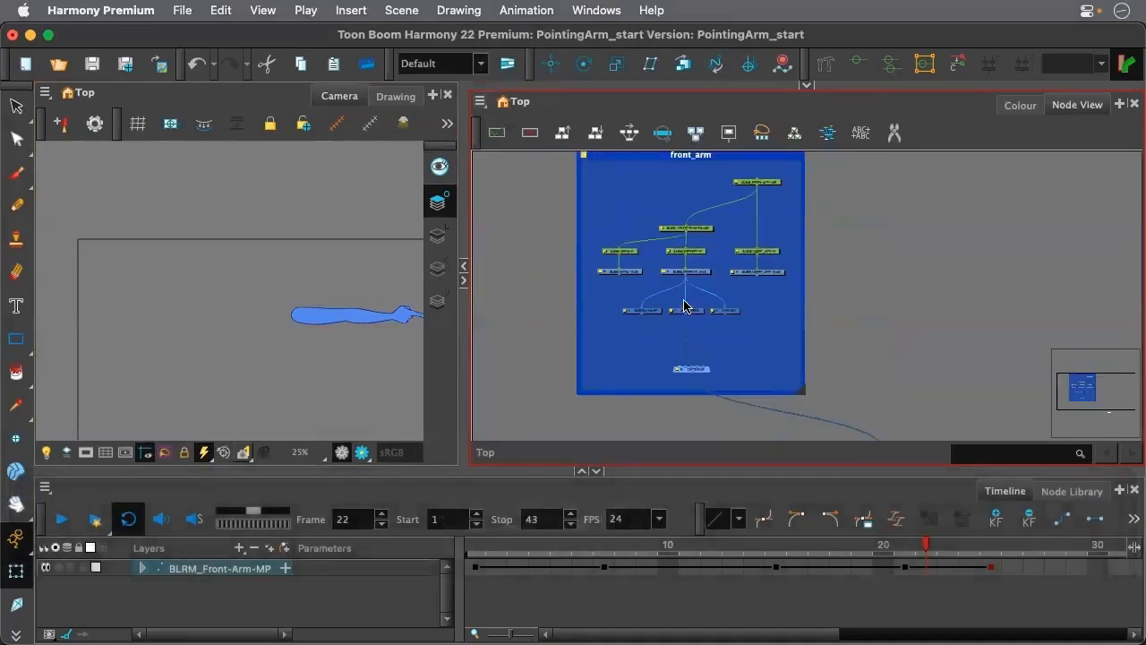
{"action": "scroll", "coordinate": [685, 306], "scroll_direction": "up", "scroll_amount": 1}
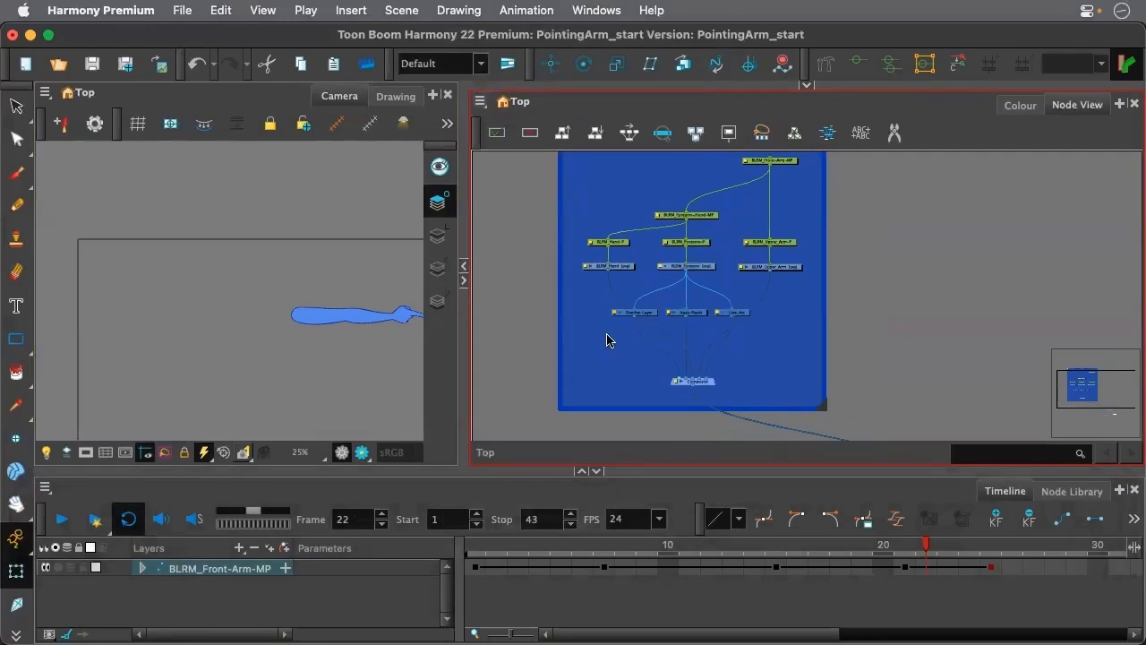
{"action": "left_click_drag", "start_coordinate": [661, 545], "coordinate": [989, 573]}
{"action": "left_click", "coordinate": [664, 302]}
{"action": "scroll", "coordinate": [658, 299], "scroll_direction": "down", "scroll_amount": 3}
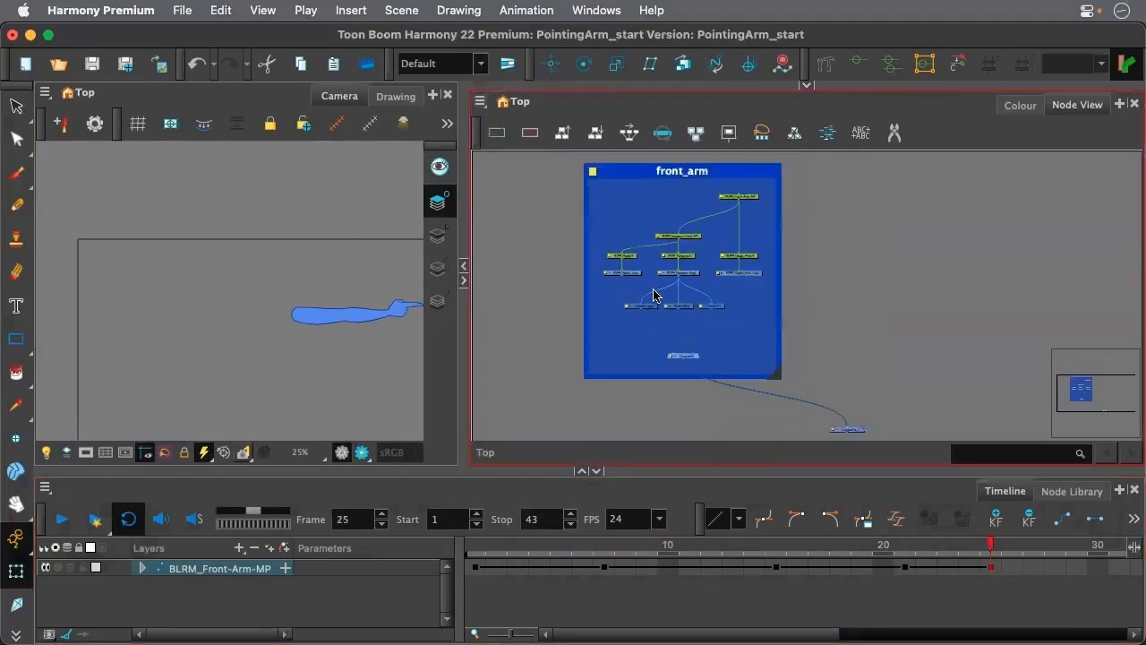
Enlarge the Timeline to examine all expanded child layers of BLRM_Front-Arm-MP, and restore the Camera and Node views
{"action": "left_click_drag", "start_coordinate": [212, 466], "coordinate": [254, 397]}
{"action": "left_click", "coordinate": [581, 398]}
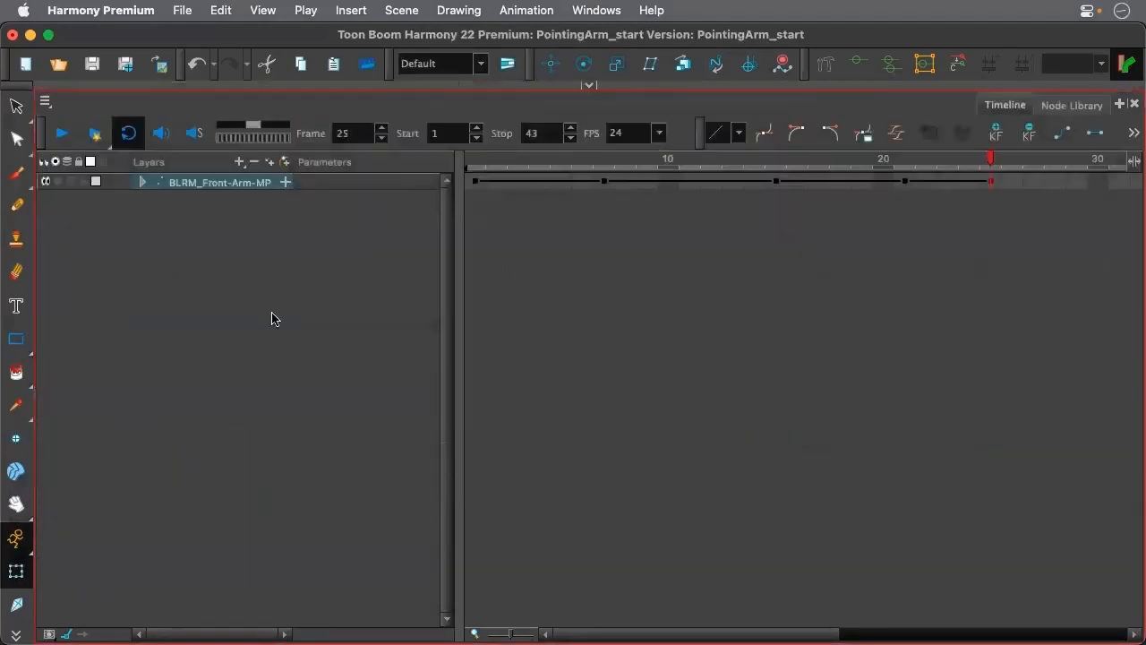
{"action": "left_click", "coordinate": [144, 182]}
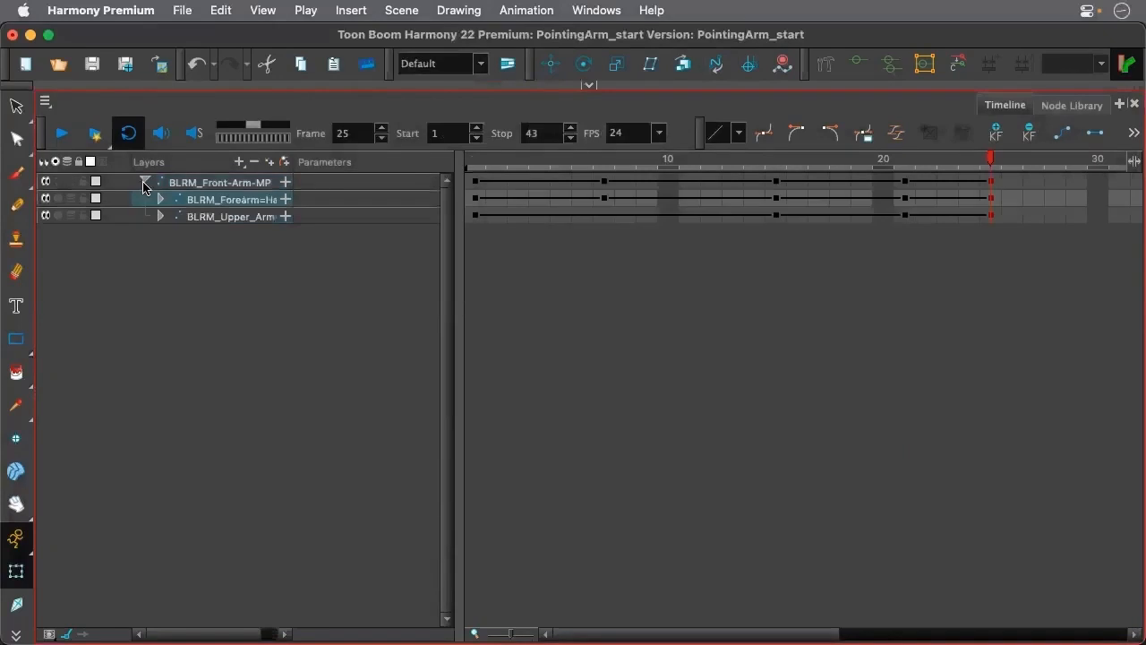
{"action": "left_click", "coordinate": [145, 183]}
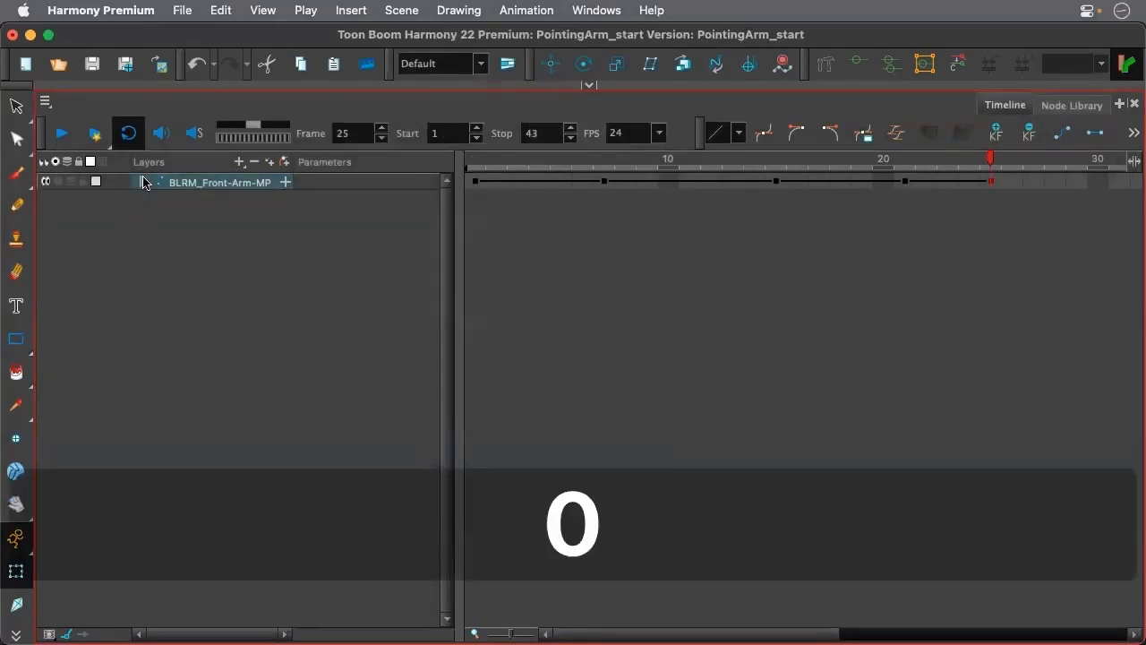
{"action": "left_click", "coordinate": [144, 182]}
{"action": "left_click", "coordinate": [238, 427]}
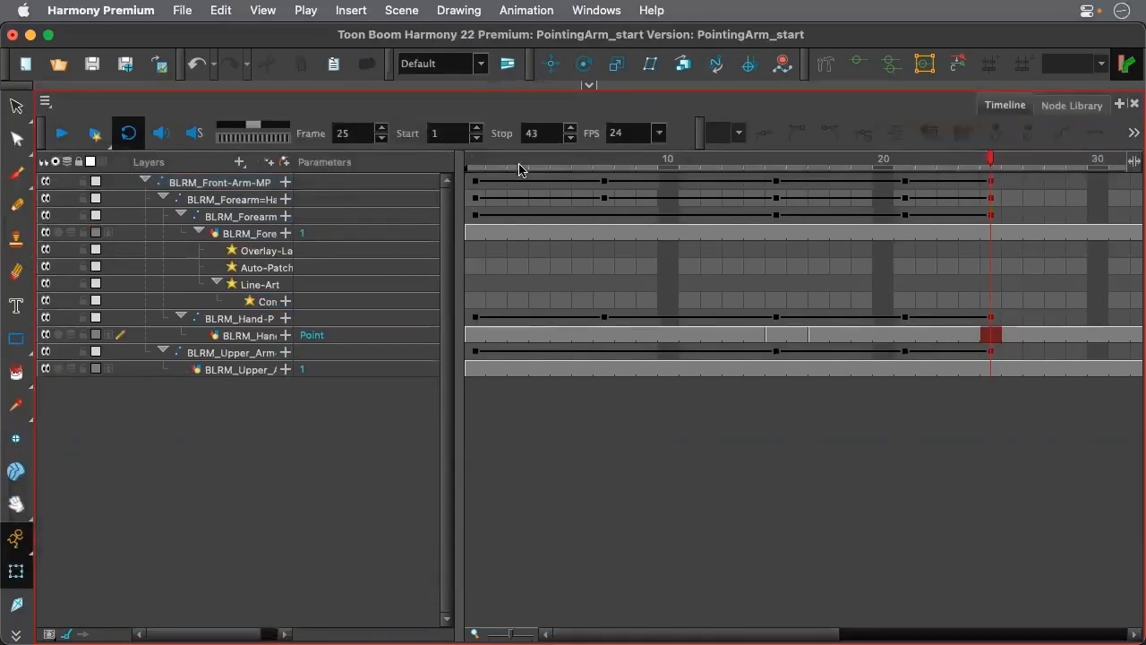
{"action": "left_click", "coordinate": [587, 88]}
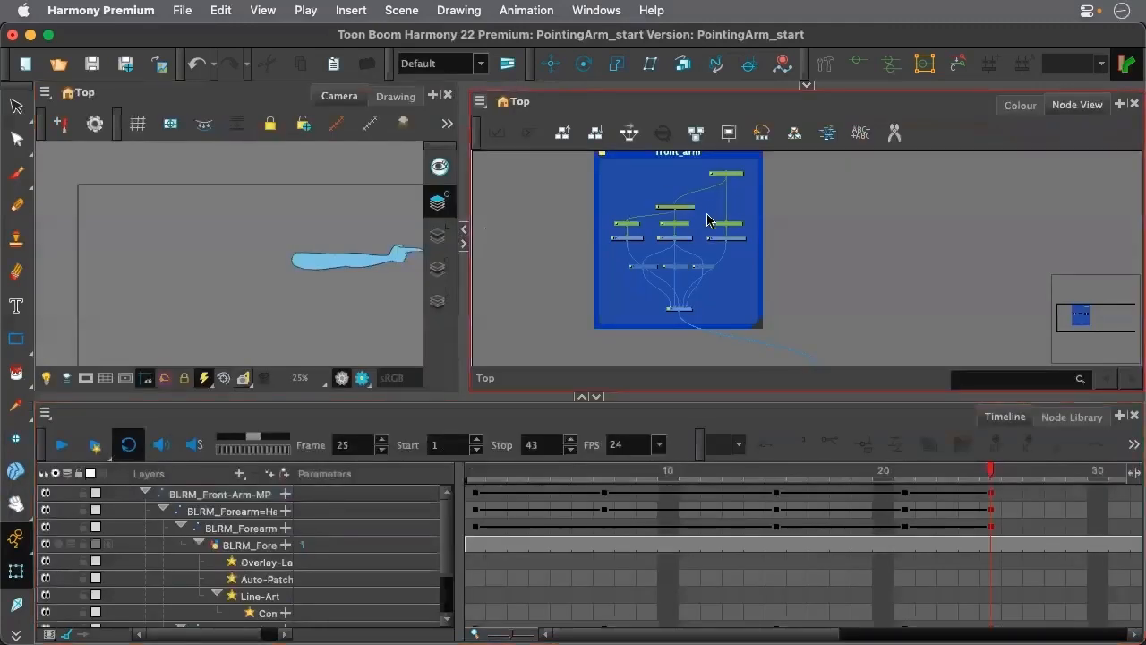
Switch the Camera view to the Line Art layer and examine the arm's pose beside the node tree
{"action": "scroll", "coordinate": [708, 215], "scroll_direction": "up", "scroll_amount": 3}
{"action": "scroll", "coordinate": [717, 233], "scroll_direction": "down", "scroll_amount": 3}
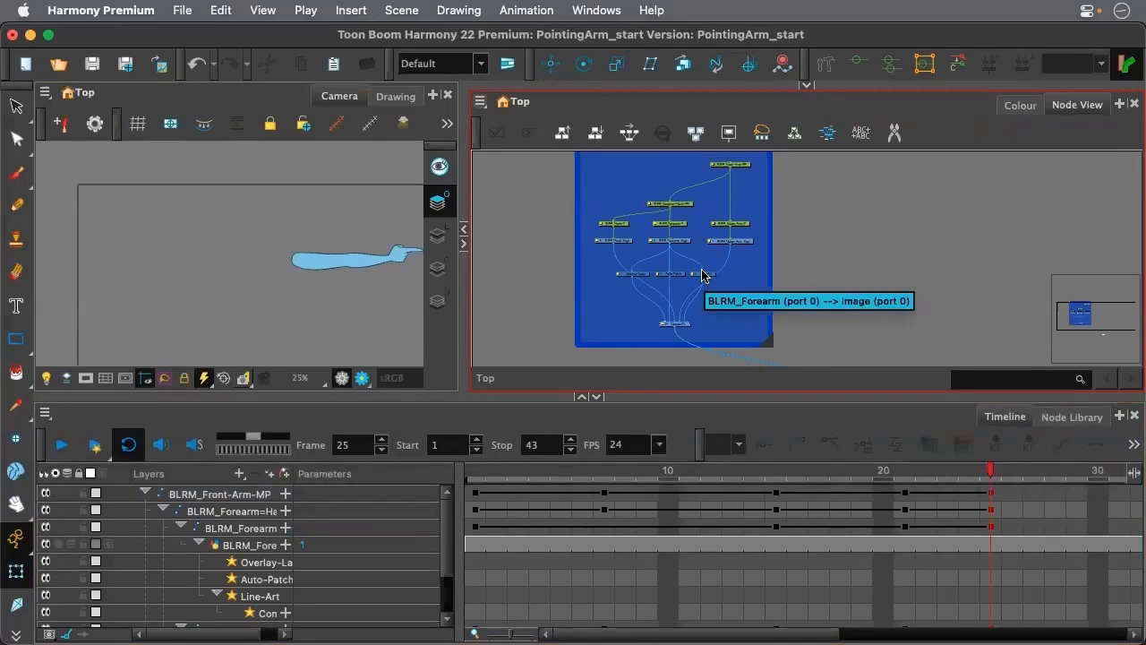
{"action": "scroll", "coordinate": [379, 263], "scroll_direction": "down", "scroll_amount": 3}
{"action": "scroll", "coordinate": [392, 251], "scroll_direction": "up", "scroll_amount": 5}
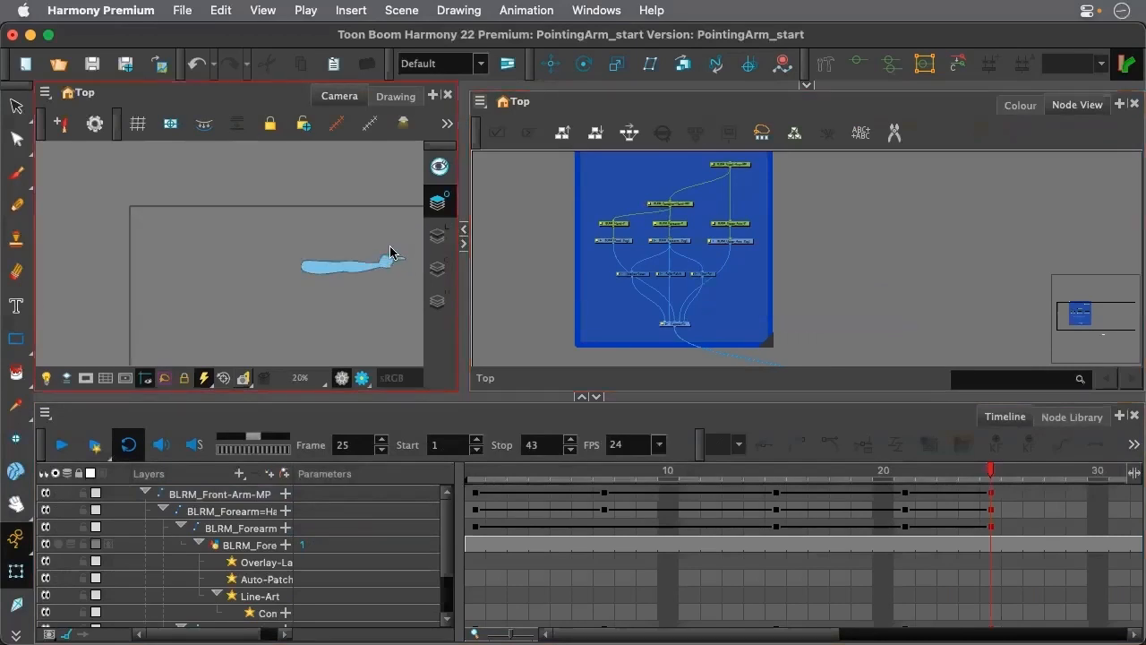
{"action": "left_click", "coordinate": [443, 235]}
{"action": "scroll", "coordinate": [372, 249], "scroll_direction": "down", "scroll_amount": 2}
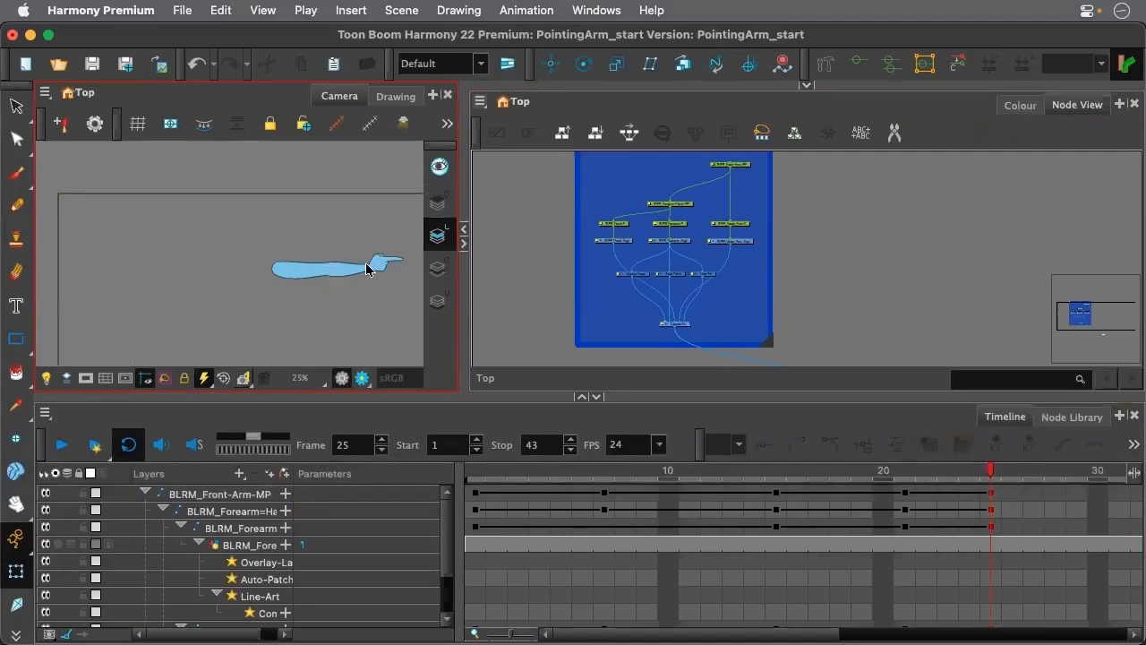
{"action": "scroll", "coordinate": [367, 264], "scroll_direction": "up", "scroll_amount": 2}
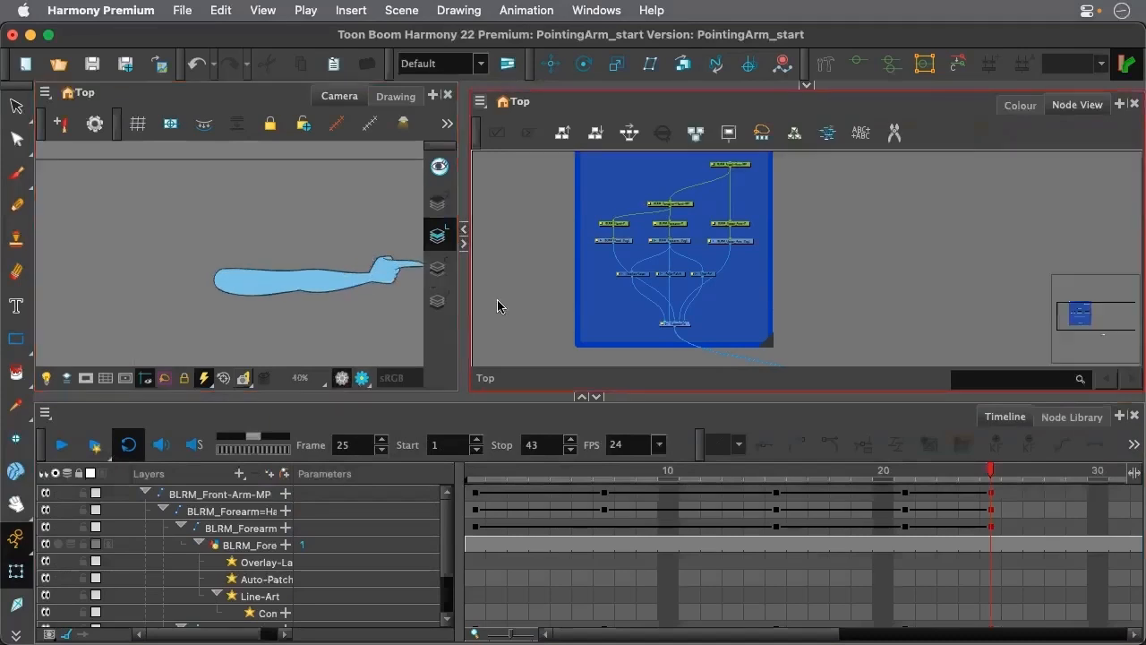
Collapse the BLRM_Front-Arm-MP layer and compare the upper arm drawing's pose at frames 1 and 25
{"action": "left_click", "coordinate": [146, 492]}
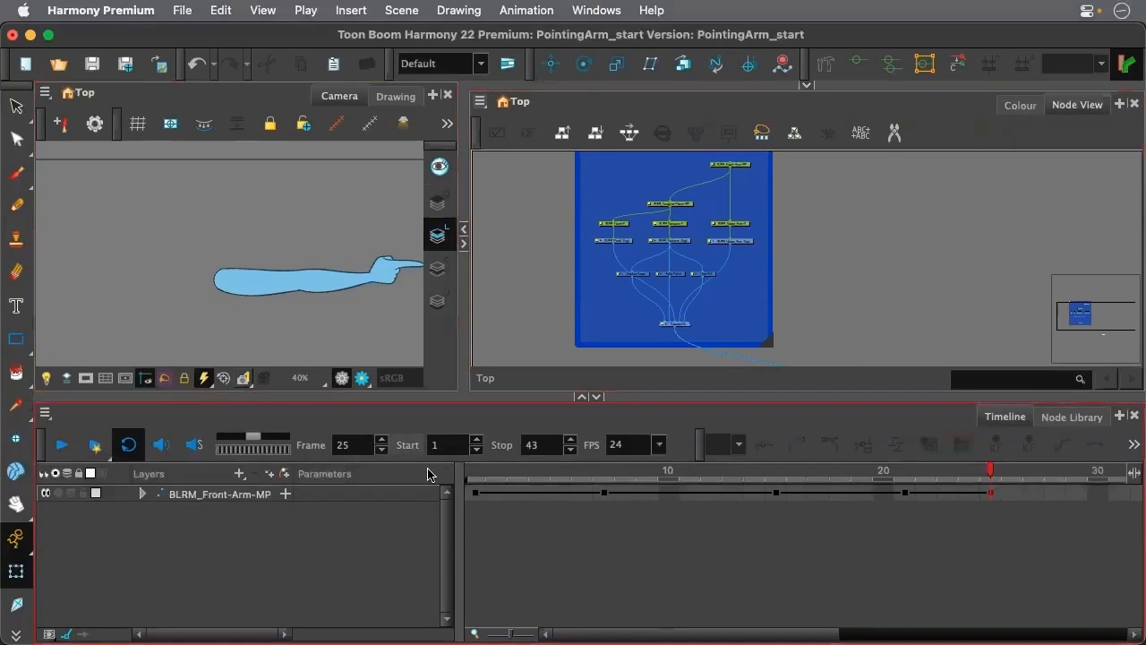
{"action": "scroll", "coordinate": [627, 309], "scroll_direction": "down", "scroll_amount": 3}
{"action": "scroll", "coordinate": [714, 198], "scroll_direction": "up", "scroll_amount": 3}
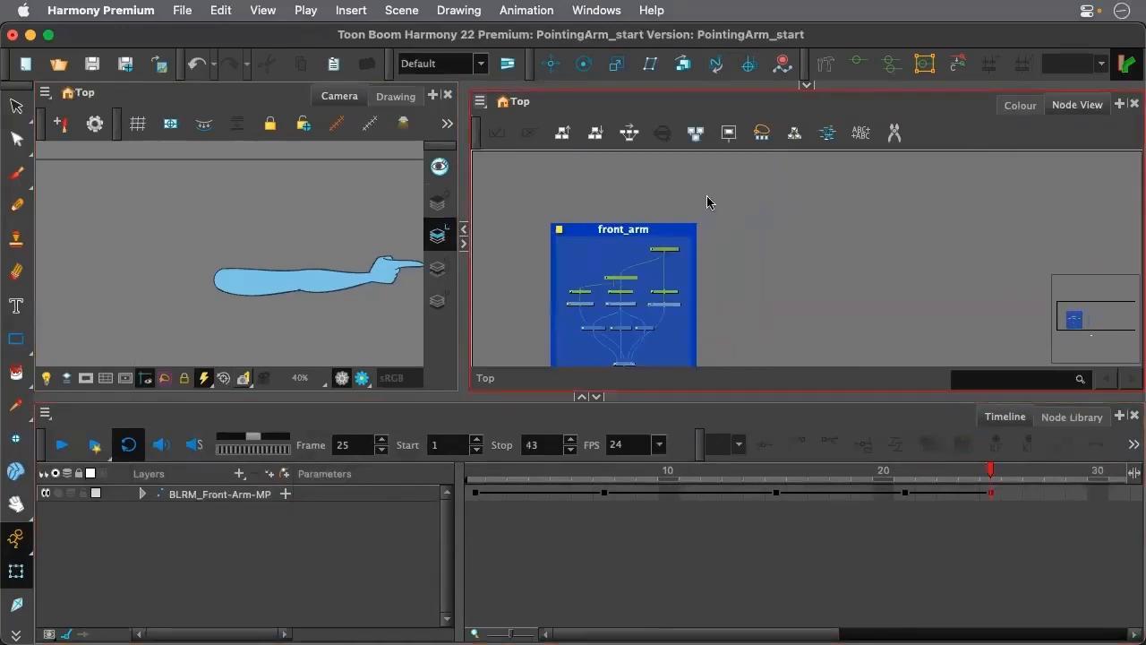
{"action": "scroll", "coordinate": [645, 324], "scroll_direction": "up", "scroll_amount": 3}
{"action": "scroll", "coordinate": [657, 342], "scroll_direction": "down", "scroll_amount": 3}
{"action": "scroll", "coordinate": [658, 367], "scroll_direction": "up", "scroll_amount": 3}
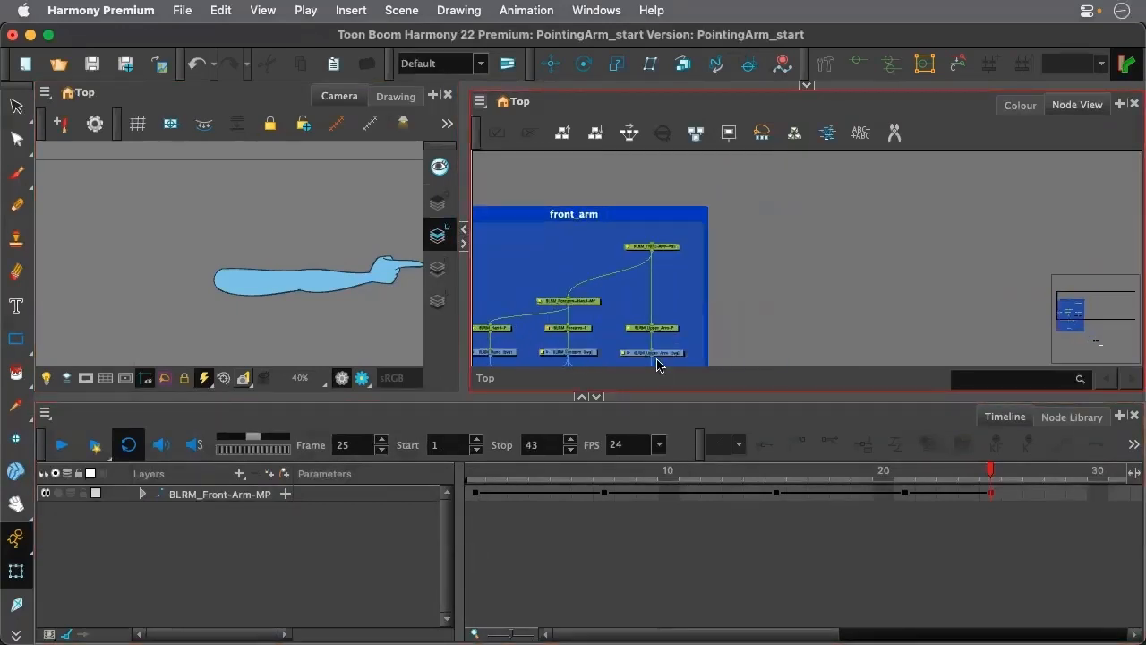
{"action": "left_click", "coordinate": [664, 350]}
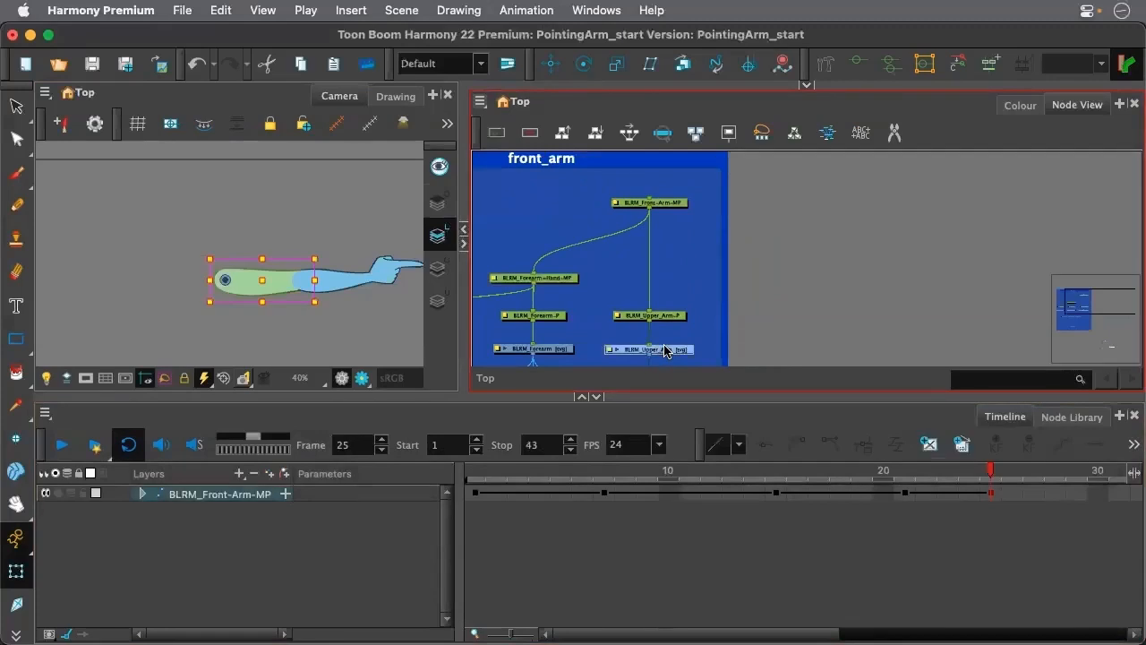
{"action": "left_click", "coordinate": [476, 471]}
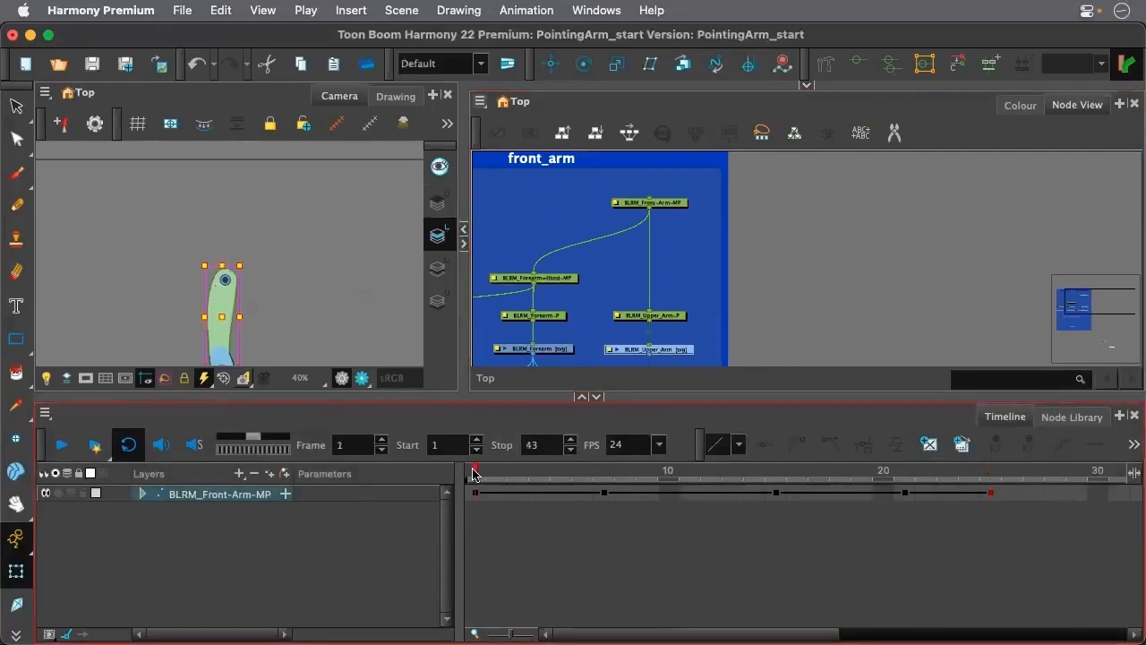
{"action": "left_click", "coordinate": [990, 480]}
{"action": "scroll", "coordinate": [312, 274], "scroll_direction": "down", "scroll_amount": 3}
{"action": "scroll", "coordinate": [313, 271], "scroll_direction": "up", "scroll_amount": 2}
{"action": "left_click", "coordinate": [782, 284]}
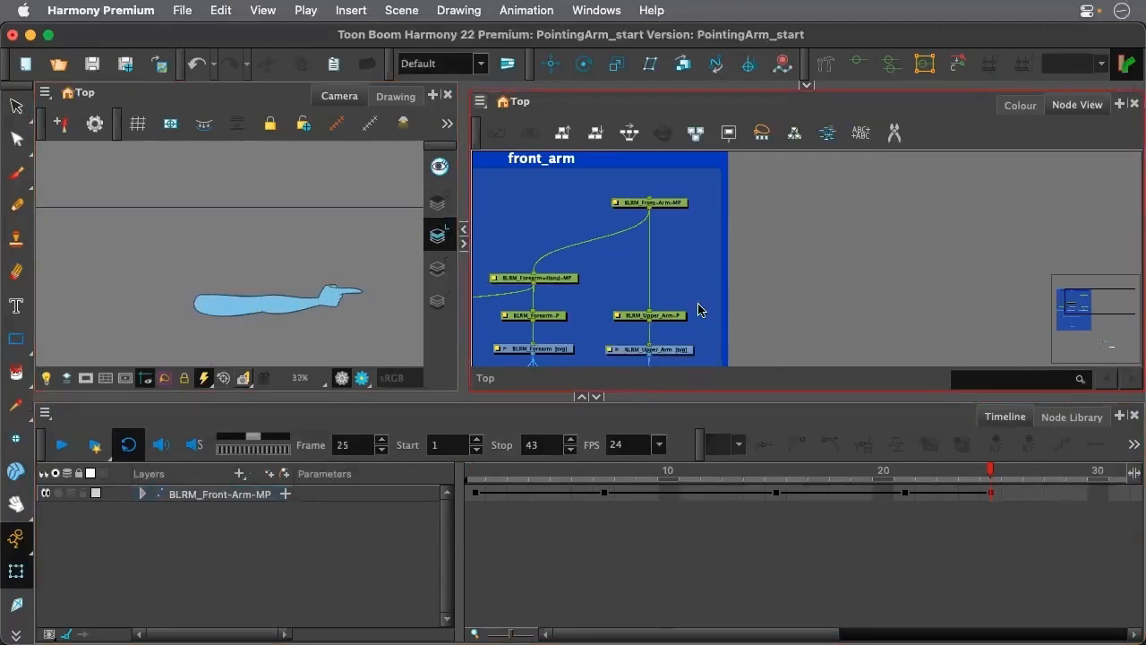
Select the BLRM_Upper_Arm drawing node, activate the Rigging tool, and show its Tool Properties
{"action": "left_click", "coordinate": [664, 348]}
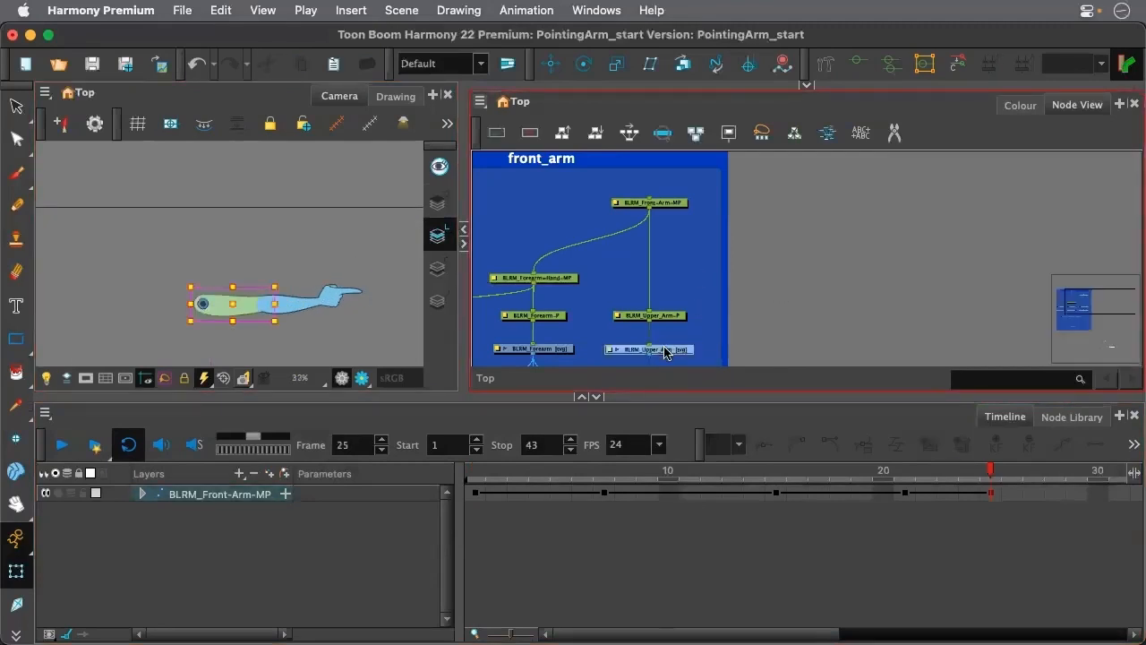
{"action": "left_click", "coordinate": [828, 69]}
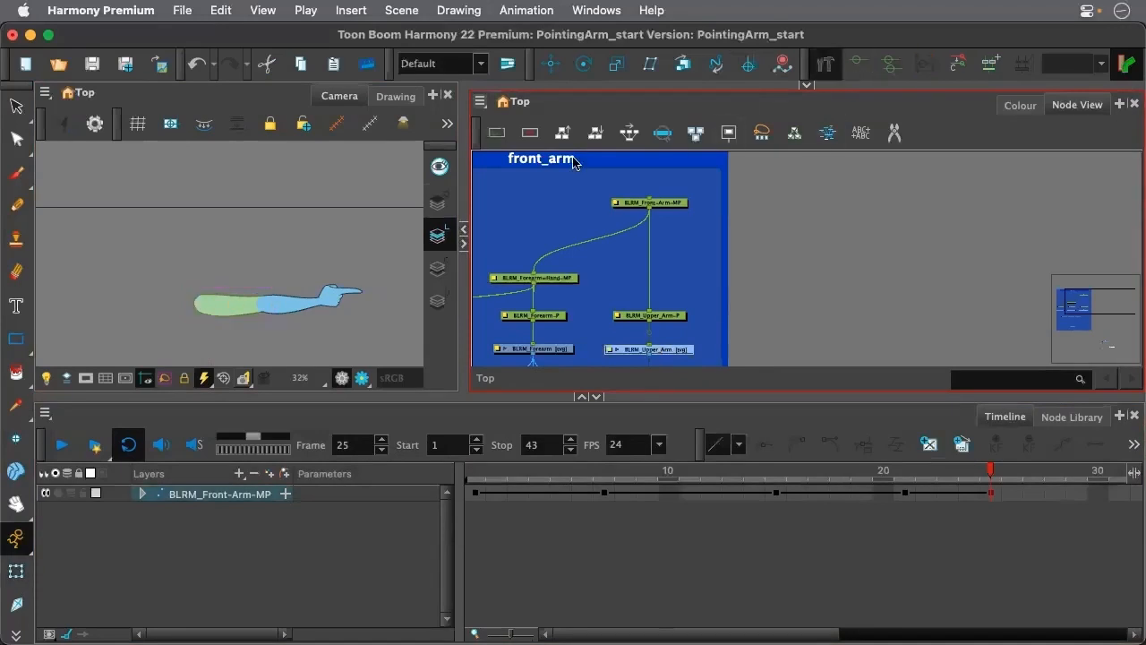
{"action": "left_click", "coordinate": [805, 88]}
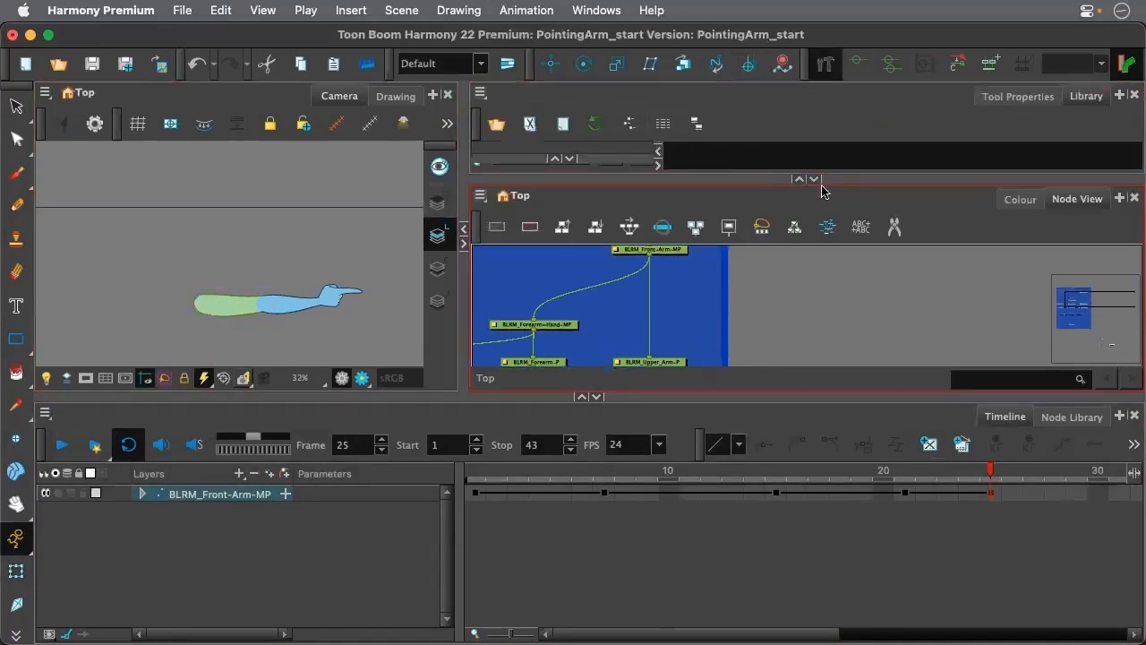
{"action": "left_click", "coordinate": [1014, 97]}
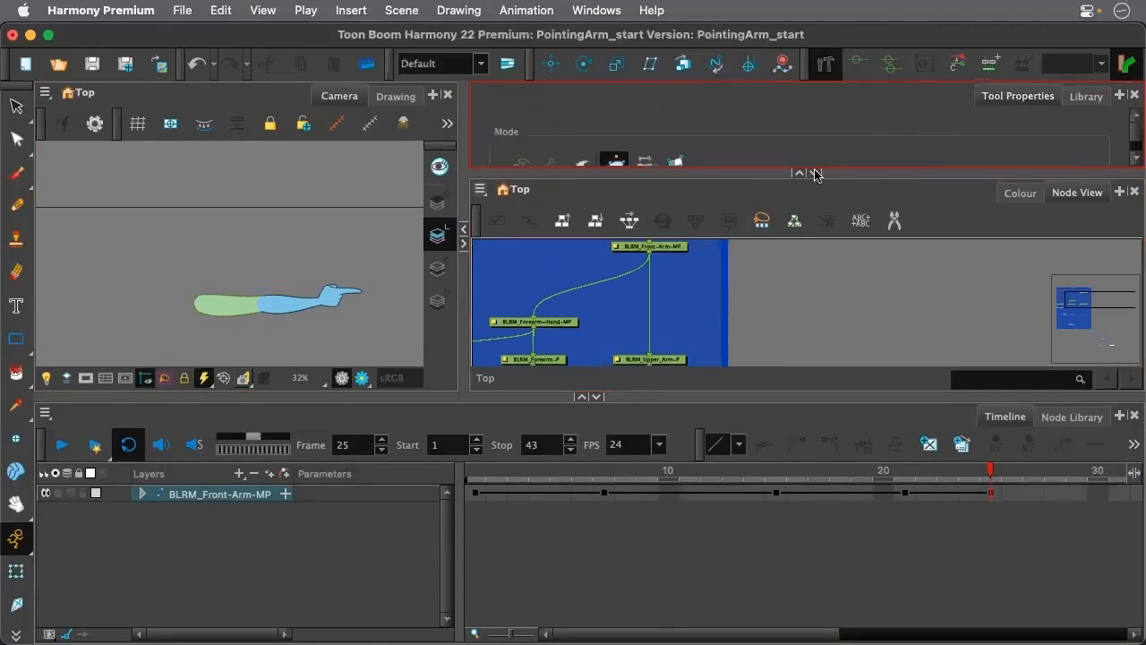
{"action": "scroll", "coordinate": [206, 302], "scroll_direction": "up", "scroll_amount": 3}
Create a curve deformer on the upper arm drawing, running from the shoulder to the wrist of the pointing arm
{"action": "scroll", "coordinate": [191, 304], "scroll_direction": "down", "scroll_amount": 2}
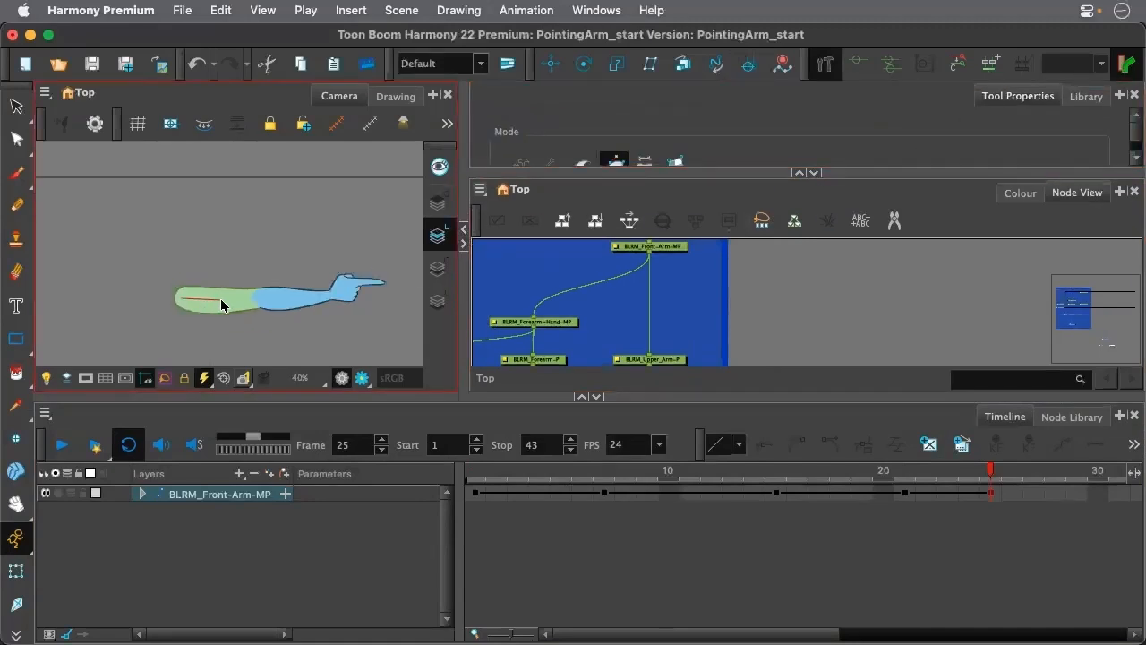
{"action": "left_click", "coordinate": [229, 298]}
{"action": "left_click", "coordinate": [289, 299]}
{"action": "left_click", "coordinate": [346, 294]}
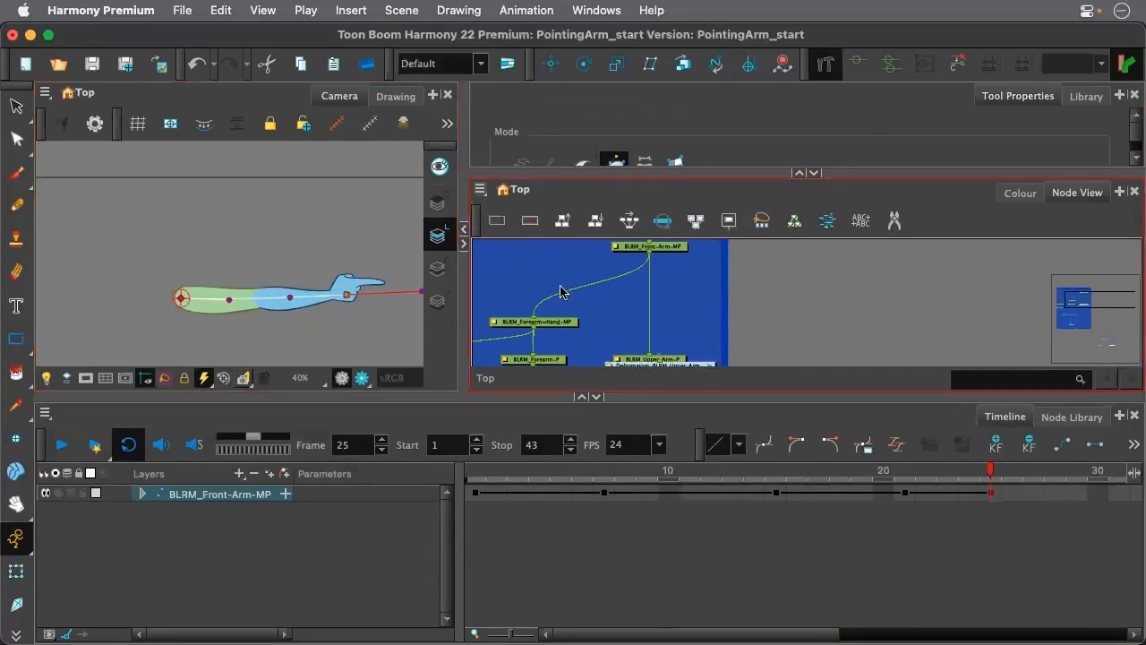
Move the Deformation-BLRM_Upper_Arm node above the front_arm backdrop and connect it as the parent of BLRM_Front-Arm-MP
{"action": "scroll", "coordinate": [753, 294], "scroll_direction": "down", "scroll_amount": 2}
{"action": "mouse_move", "coordinate": [689, 357]}
{"action": "left_mouse_down"}
{"action": "mouse_move", "coordinate": [716, 328]}
{"action": "mouse_move", "coordinate": [796, 290]}
{"action": "mouse_move", "coordinate": [796, 330]}
{"action": "mouse_move", "coordinate": [708, 258]}
{"action": "mouse_move", "coordinate": [684, 266]}
{"action": "mouse_move", "coordinate": [672, 316]}
{"action": "left_mouse_up"}
{"action": "scroll", "coordinate": [292, 288], "scroll_direction": "down", "scroll_amount": 3}
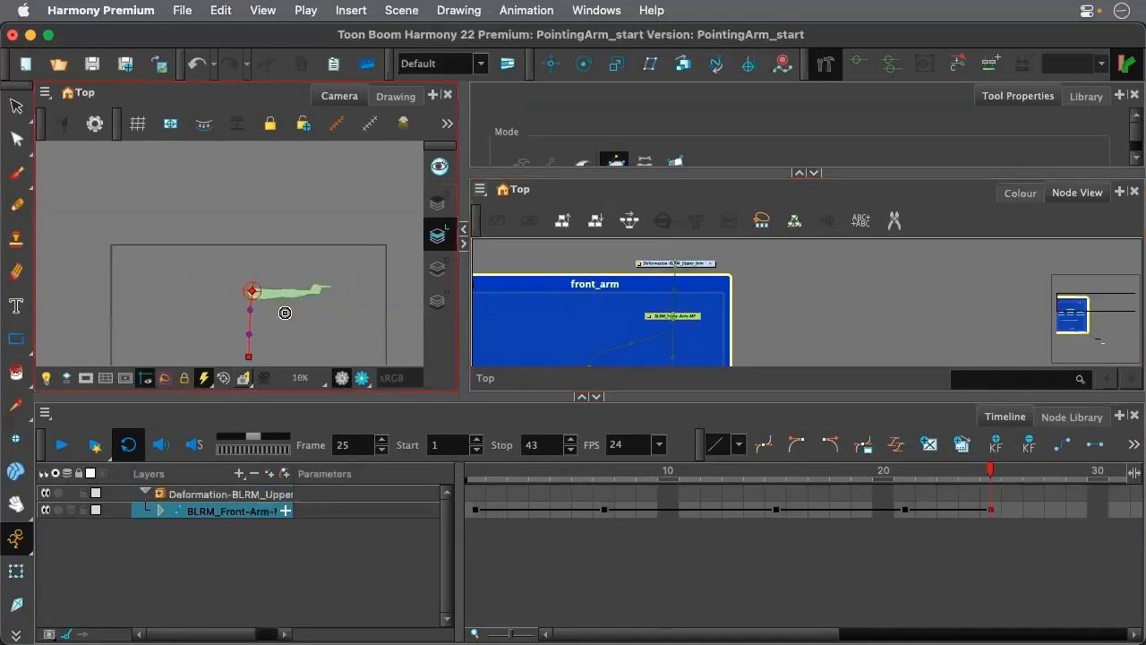
{"action": "left_click", "coordinate": [558, 343]}
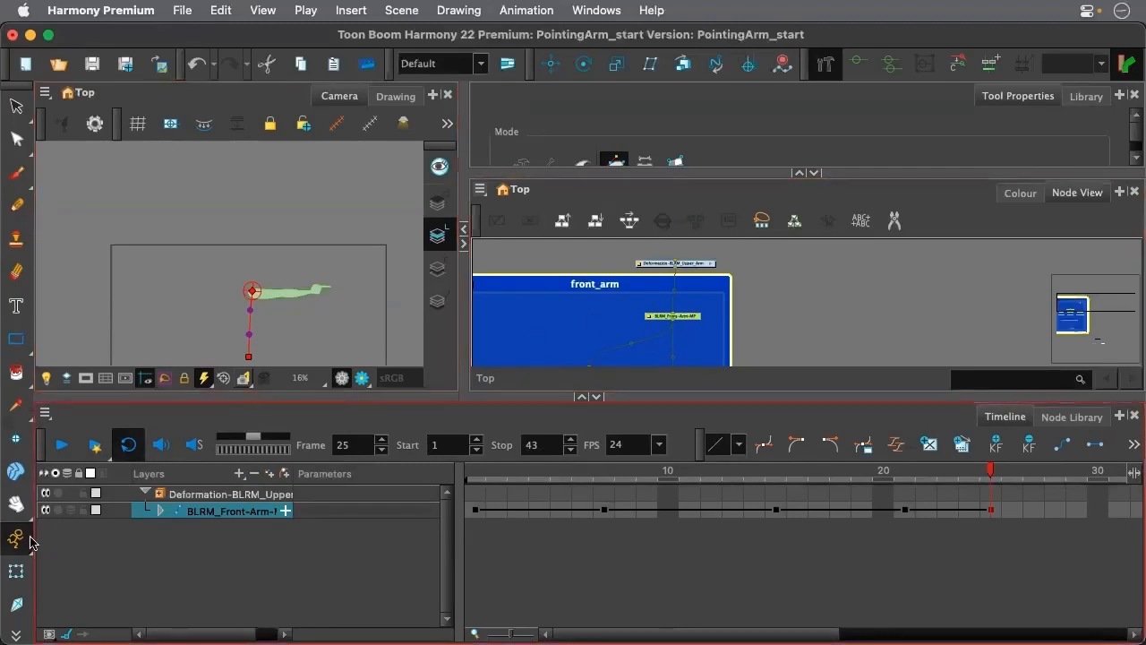
At frame 1, reposition the curve deformer's points with the Rigging tool so it follows the lowered arm from shoulder to wrist
{"action": "left_click", "coordinate": [16, 570]}
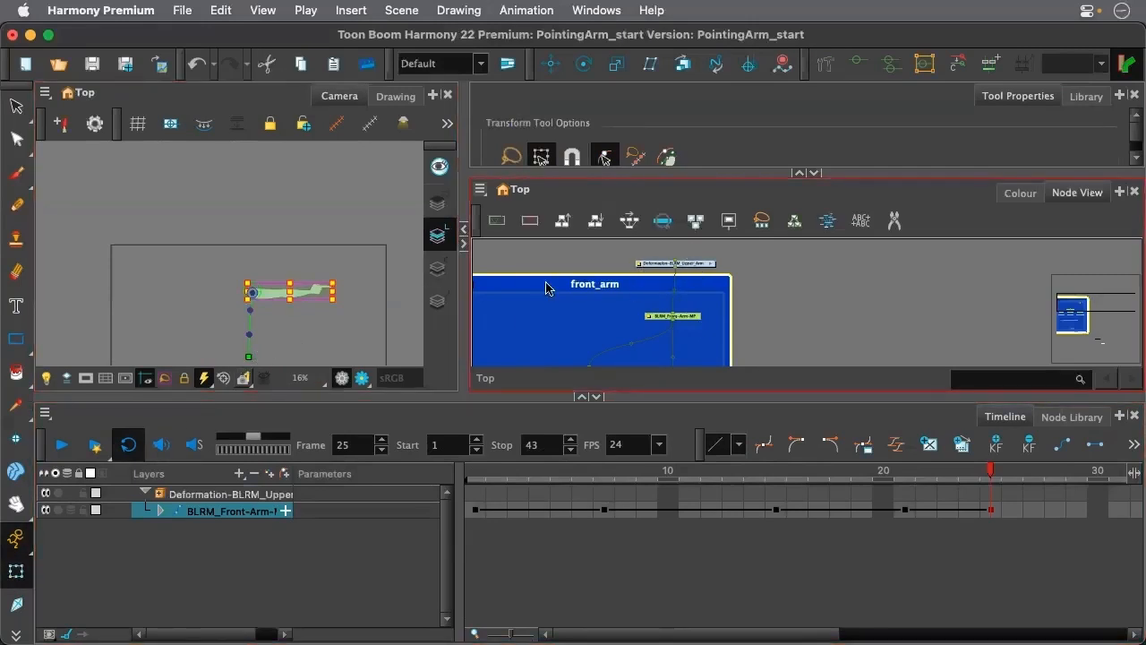
{"action": "left_click", "coordinate": [473, 476]}
{"action": "scroll", "coordinate": [299, 335], "scroll_direction": "down", "scroll_amount": 1}
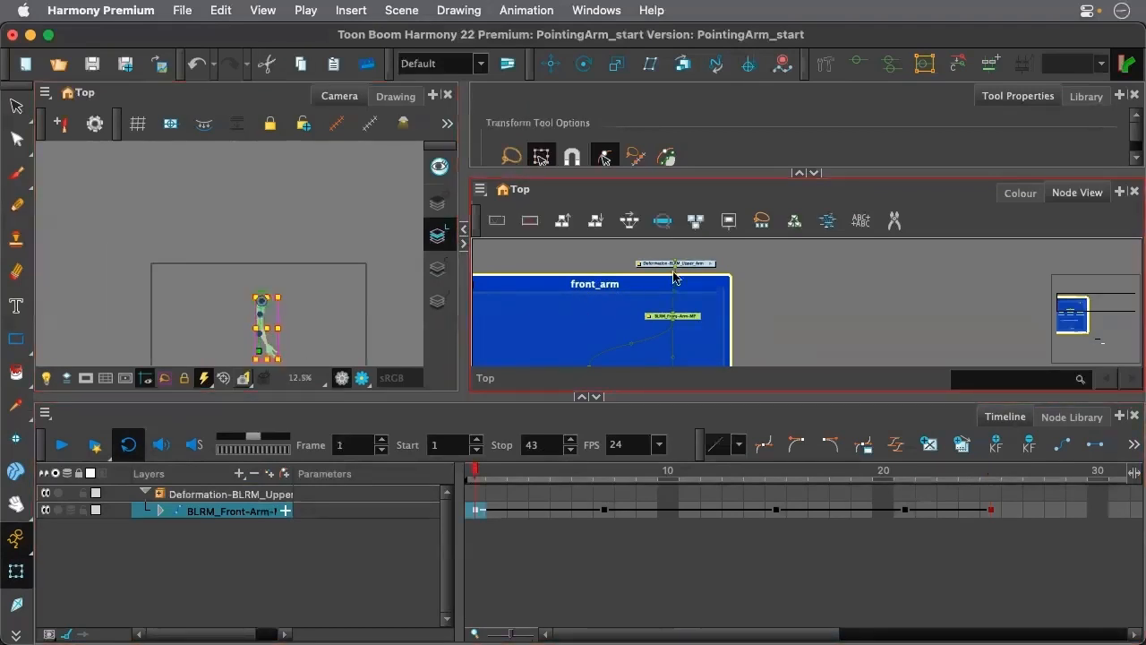
{"action": "left_click", "coordinate": [824, 64]}
{"action": "key", "text": "space"}
{"action": "left_click_drag", "start_coordinate": [302, 340], "coordinate": [330, 254]}
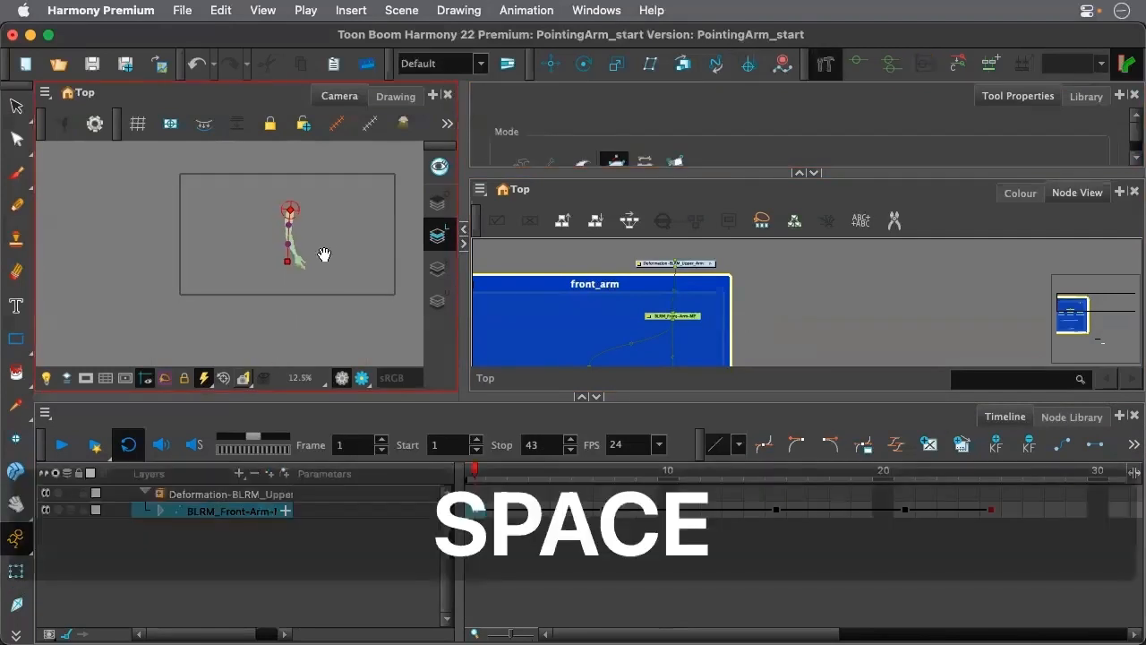
{"action": "scroll", "coordinate": [330, 254], "scroll_direction": "up", "scroll_amount": 2}
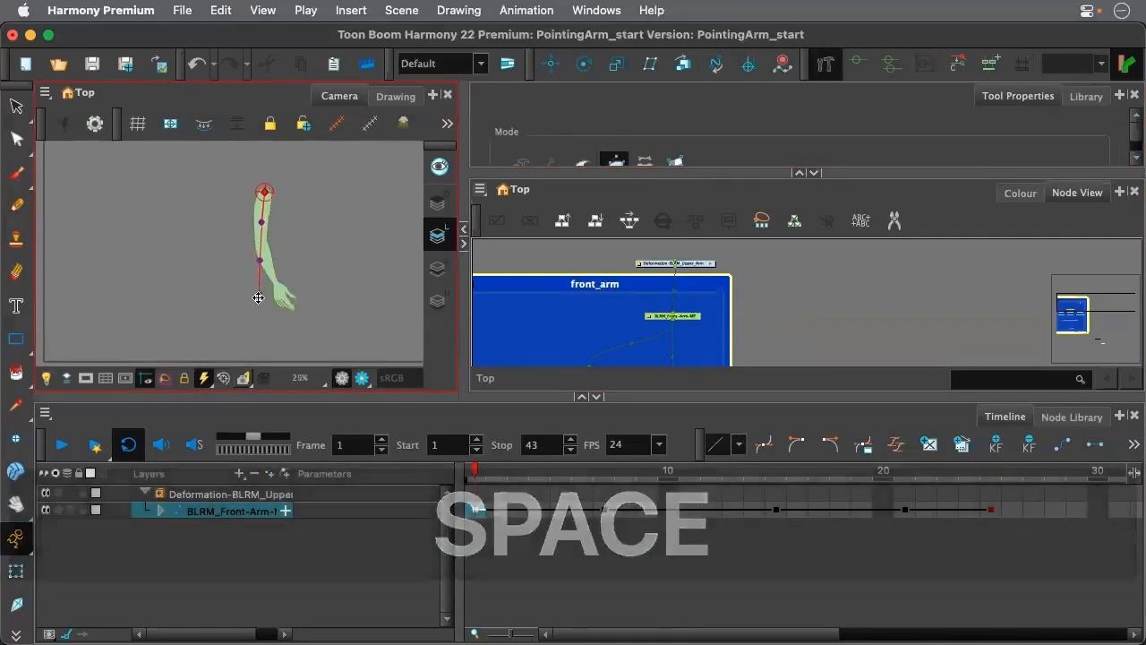
{"action": "left_click_drag", "start_coordinate": [258, 297], "coordinate": [264, 264]}
{"action": "left_click", "coordinate": [414, 409]}
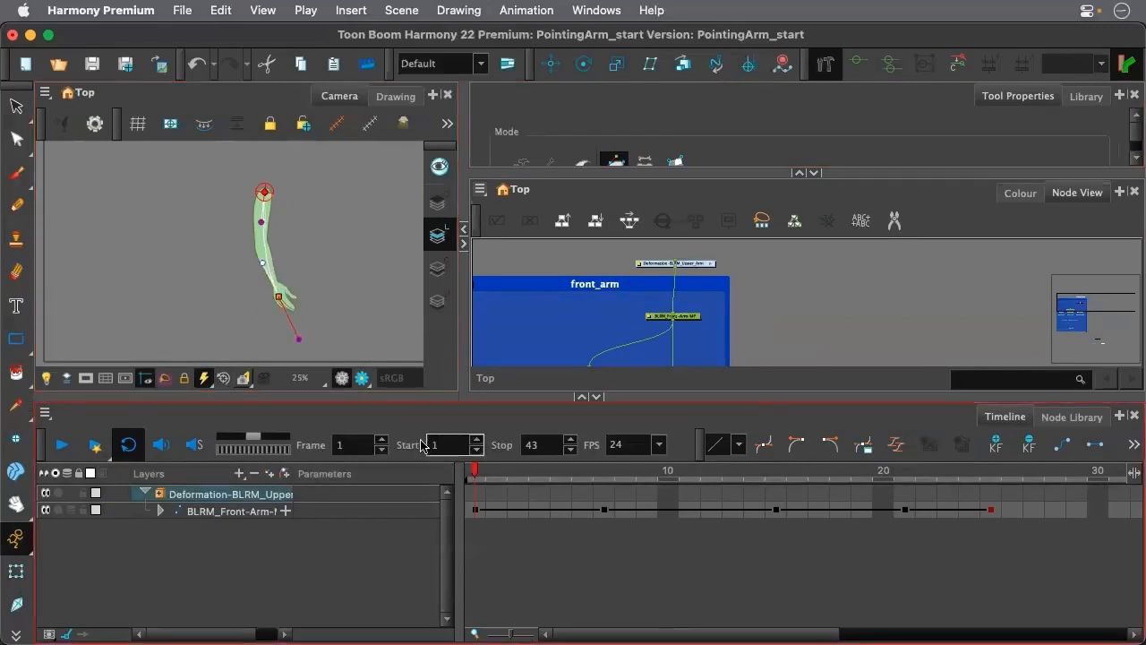
Test the curve deformer with the Transform tool by moving its wrist point at frame 1, and undo the change
{"action": "left_click", "coordinate": [16, 573]}
{"action": "left_click", "coordinate": [319, 326]}
{"action": "scroll", "coordinate": [299, 279], "scroll_direction": "up", "scroll_amount": 1}
{"action": "scroll", "coordinate": [299, 281], "scroll_direction": "down", "scroll_amount": 2}
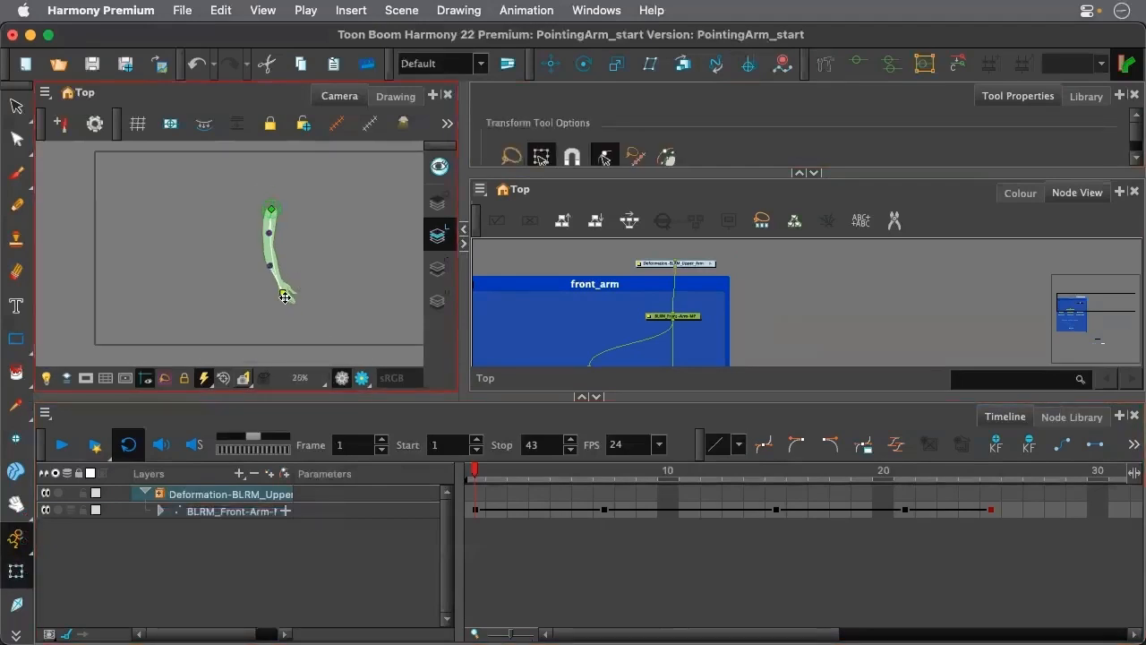
{"action": "left_click_drag", "start_coordinate": [283, 293], "coordinate": [327, 273]}
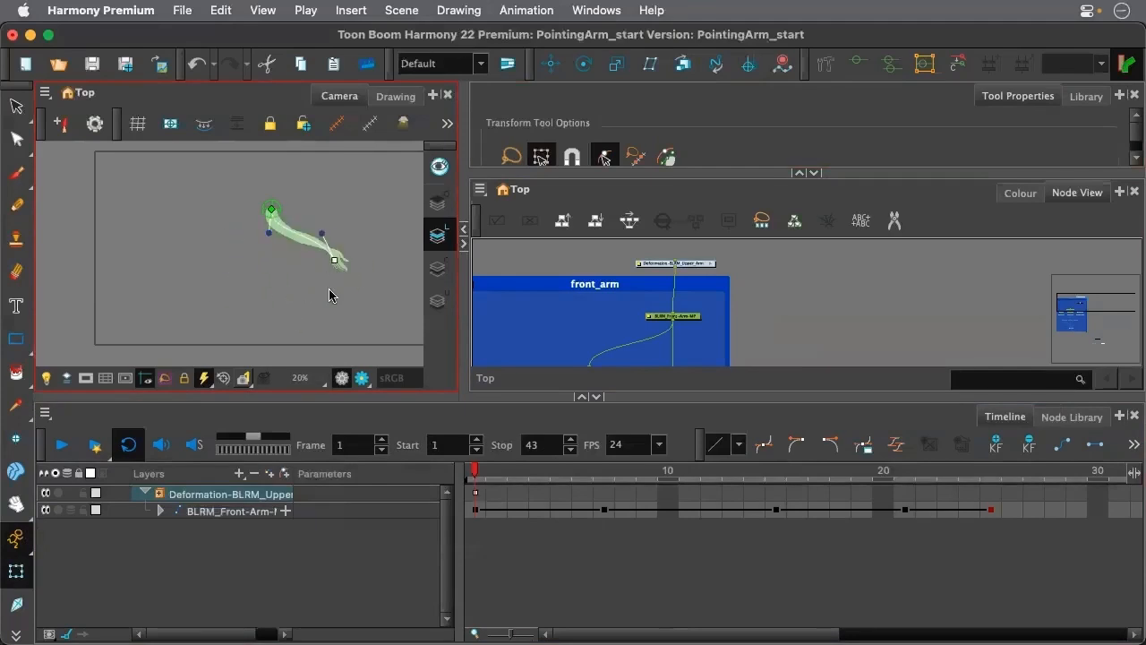
{"action": "key", "text": "super+z"}
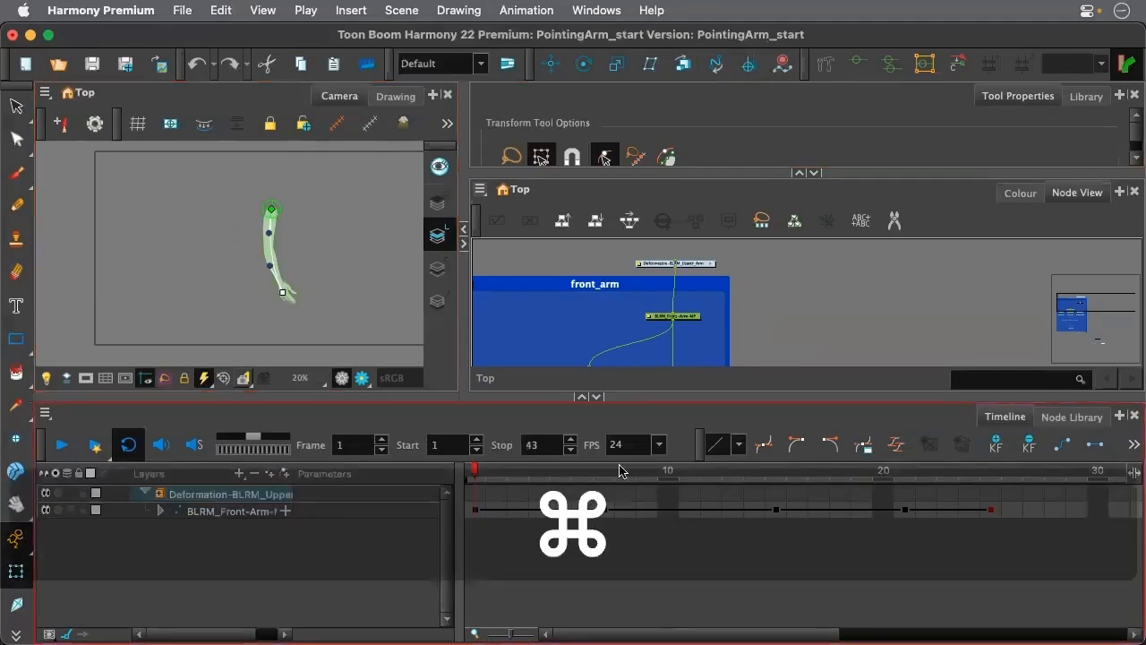
Move the BLRM_Front-Arm-MP peg above Deformation-BLRM_Upper_Arm as its parent, and reconnect the forearm-and-hand peg beneath the deformation node
{"action": "mouse_move", "coordinate": [475, 469]}
{"action": "left_mouse_down"}
{"action": "mouse_move", "coordinate": [523, 475]}
{"action": "mouse_move", "coordinate": [477, 470]}
{"action": "left_mouse_up"}
{"action": "scroll", "coordinate": [690, 299], "scroll_direction": "down", "scroll_amount": 3}
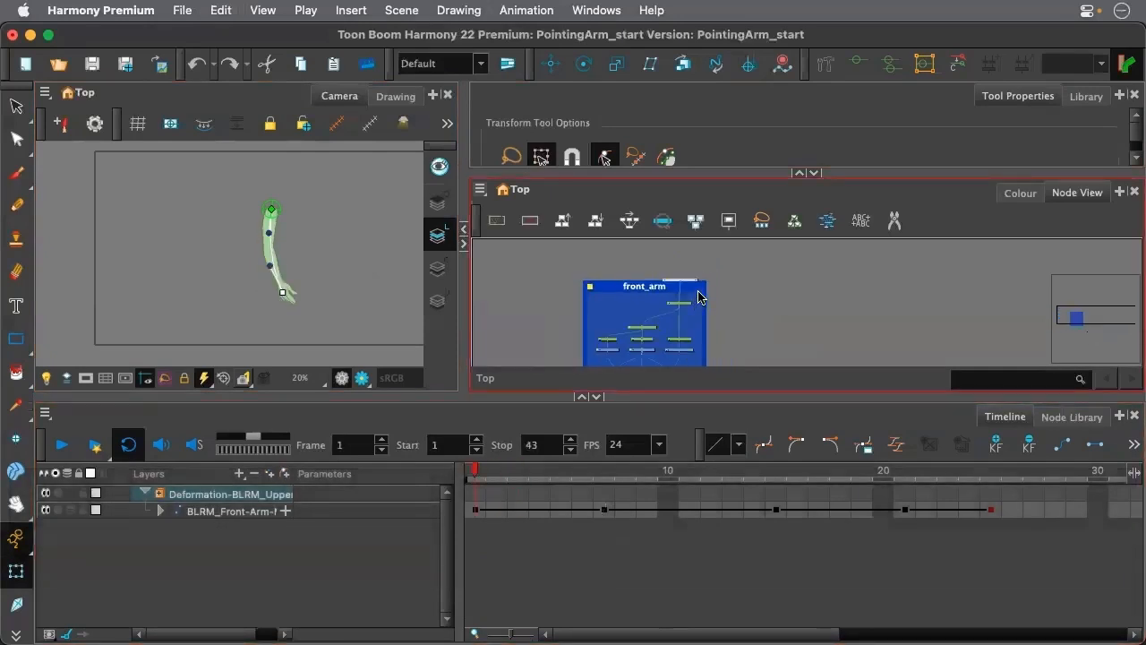
{"action": "left_click", "coordinate": [476, 509]}
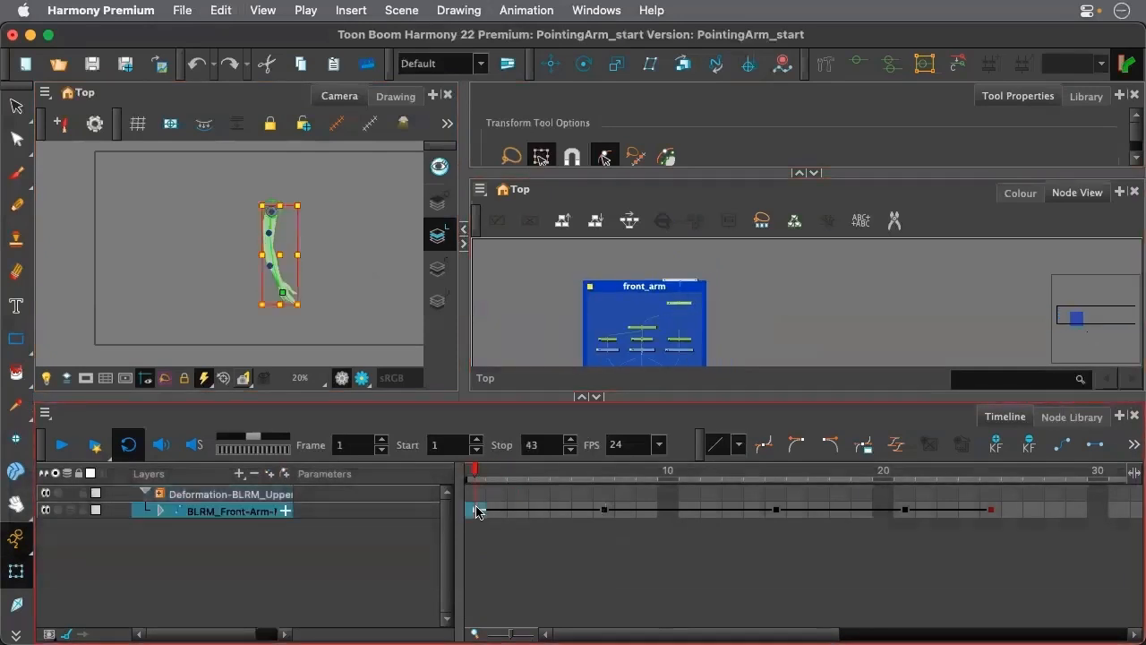
{"action": "scroll", "coordinate": [700, 294], "scroll_direction": "up", "scroll_amount": 3}
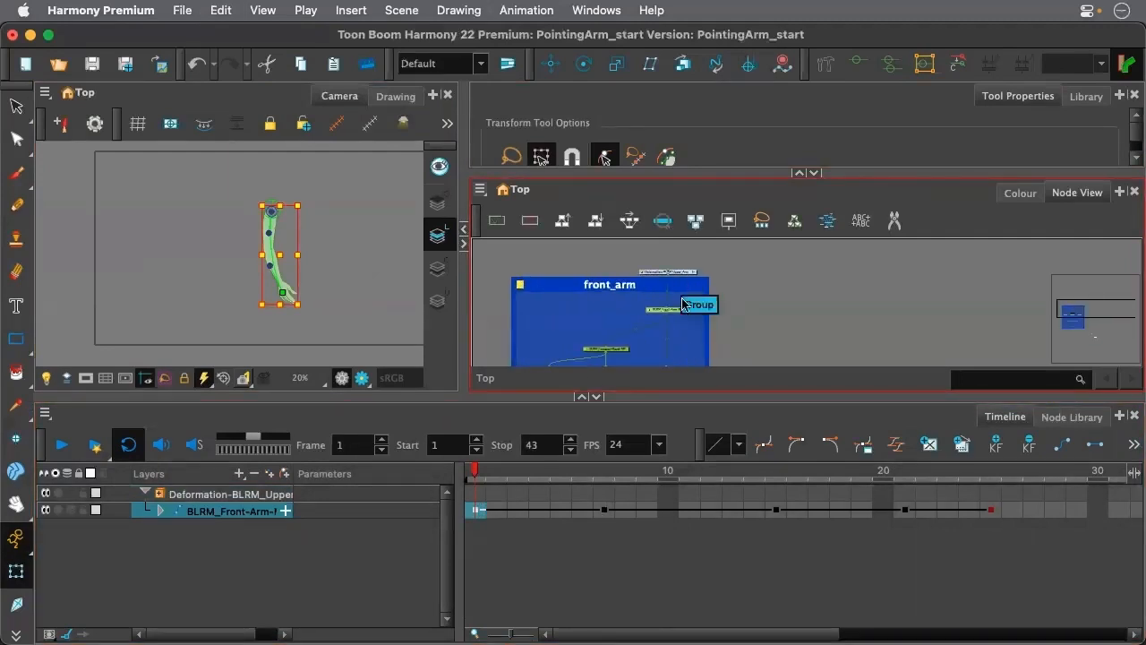
{"action": "mouse_move", "coordinate": [681, 309]}
{"action": "left_mouse_down"}
{"action": "mouse_move", "coordinate": [680, 281]}
{"action": "mouse_move", "coordinate": [681, 326]}
{"action": "left_mouse_up"}
{"action": "left_click_drag", "start_coordinate": [675, 267], "coordinate": [704, 318]}
{"action": "left_click_drag", "start_coordinate": [697, 313], "coordinate": [695, 287]}
{"action": "left_click", "coordinate": [728, 289]}
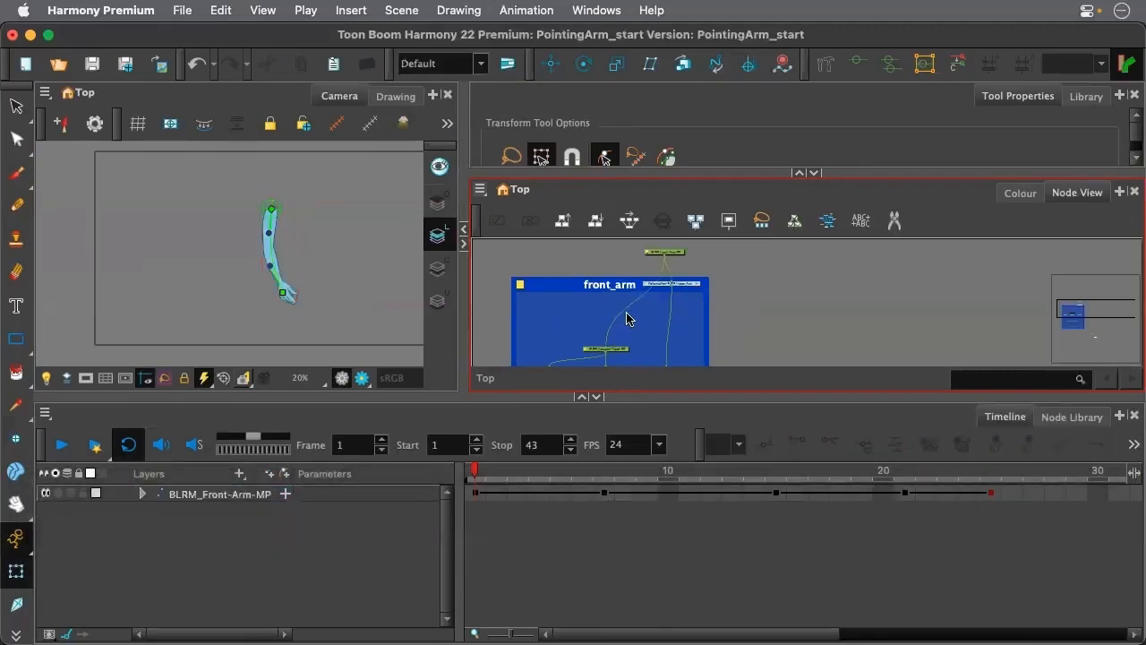
{"action": "left_click_drag", "start_coordinate": [606, 344], "coordinate": [622, 322]}
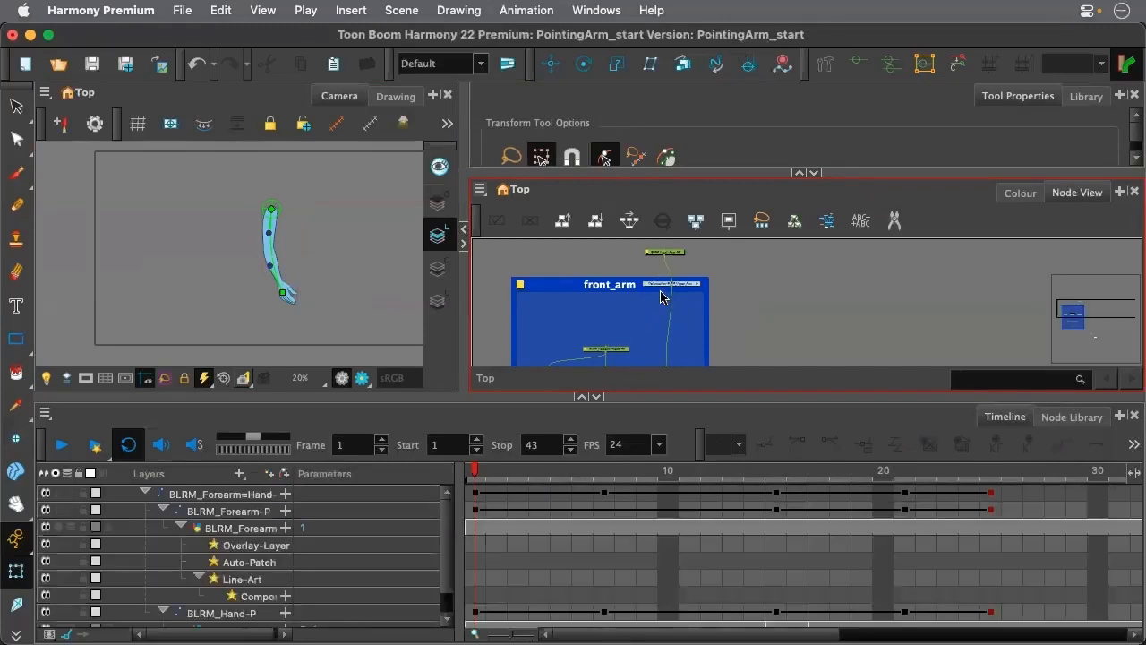
{"action": "left_click_drag", "start_coordinate": [671, 289], "coordinate": [606, 348]}
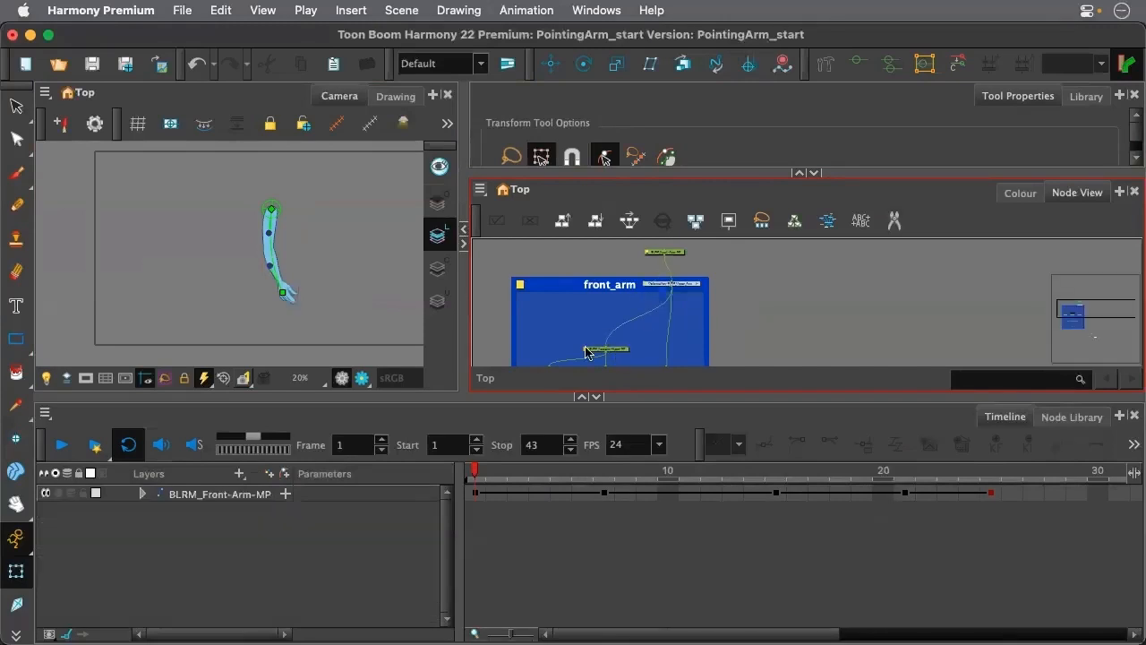
Test the reordered deformer by moving its wrist point at frames 1 and 9, and undo both changes
{"action": "left_click_drag", "start_coordinate": [283, 294], "coordinate": [288, 295]}
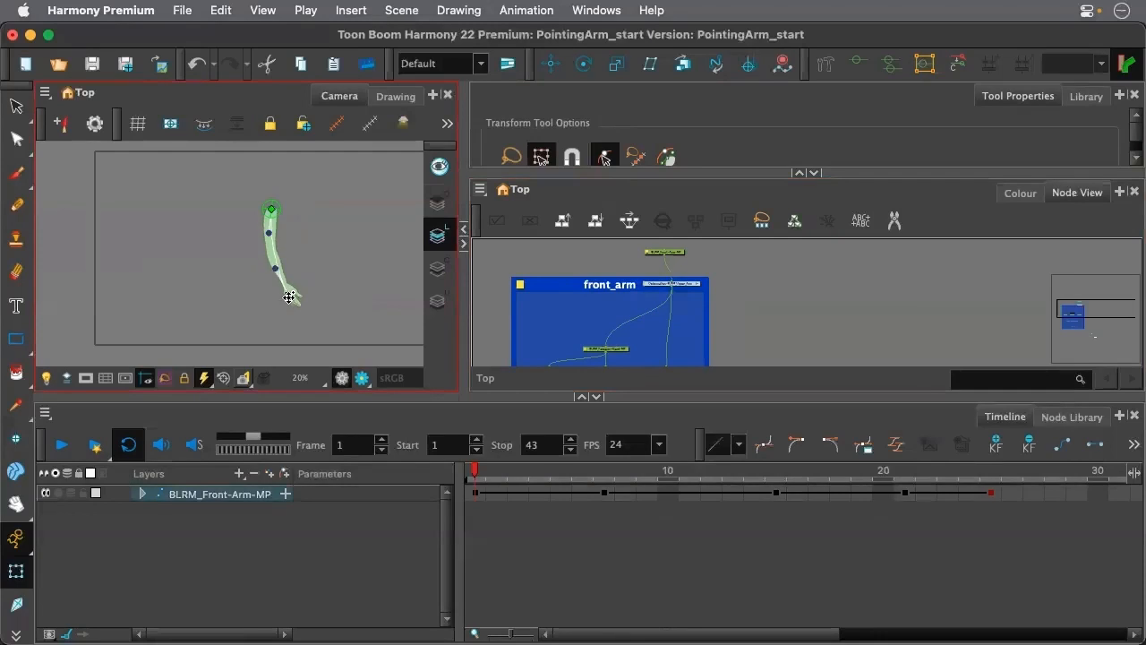
{"action": "left_click_drag", "start_coordinate": [474, 474], "coordinate": [638, 487]}
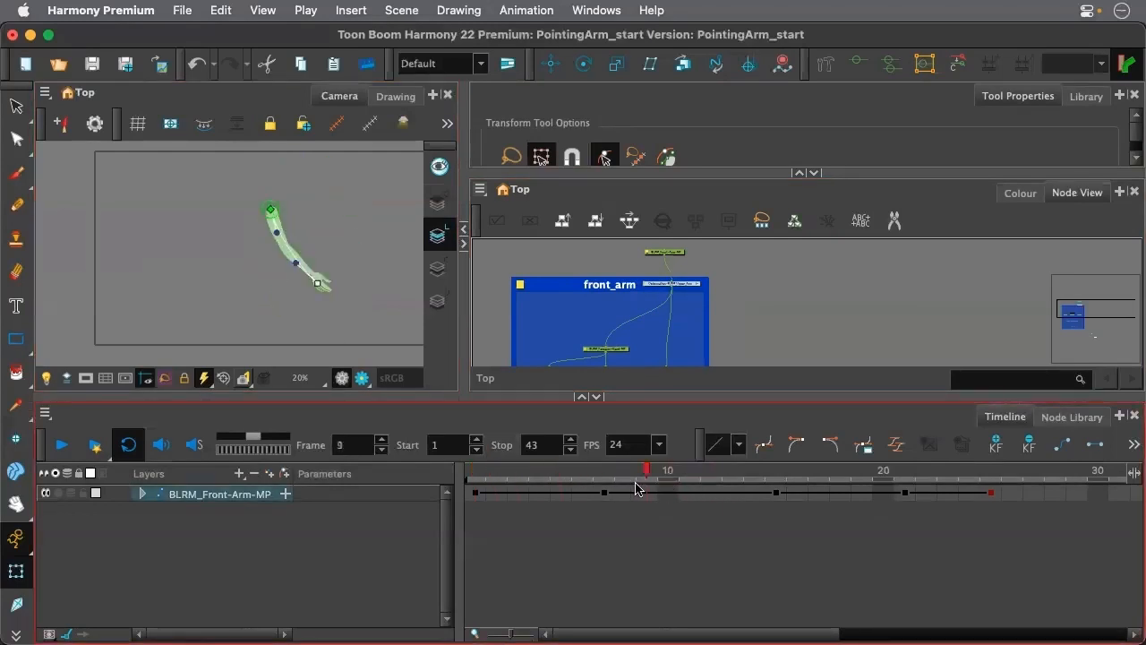
{"action": "left_click_drag", "start_coordinate": [317, 283], "coordinate": [279, 288]}
{"action": "key", "text": "super+z"}
{"action": "key", "text": "super+z"}
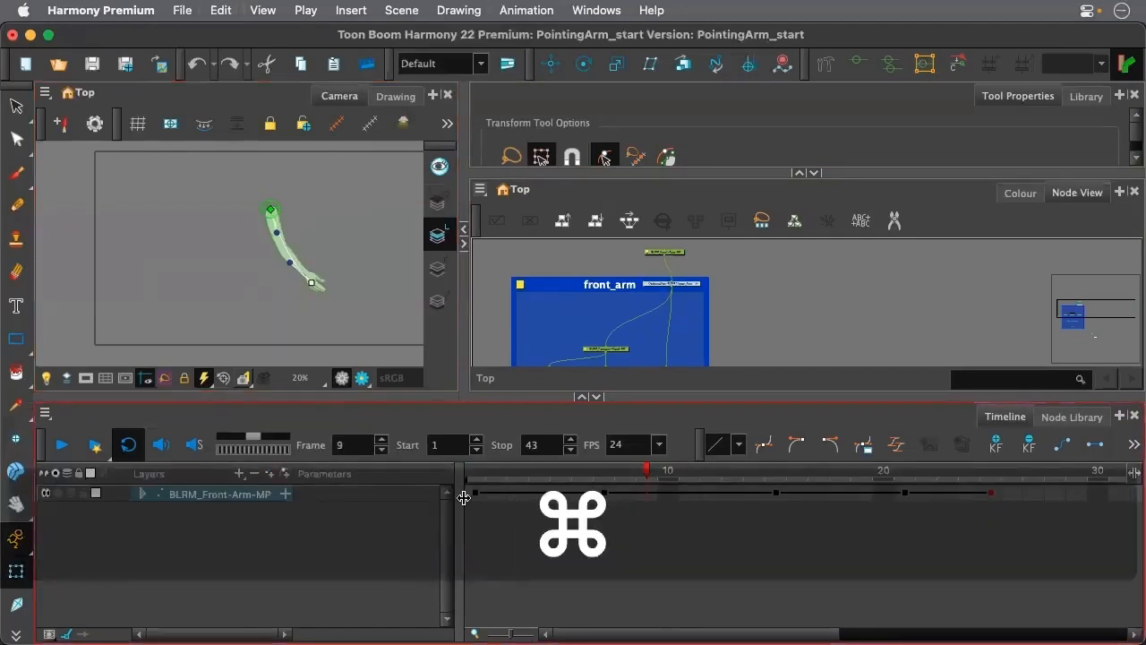
Return to frame 1 and examine the curve deformer's shoulder and upper-arm points up close
{"action": "left_click", "coordinate": [473, 471]}
{"action": "scroll", "coordinate": [269, 224], "scroll_direction": "up", "scroll_amount": 3}
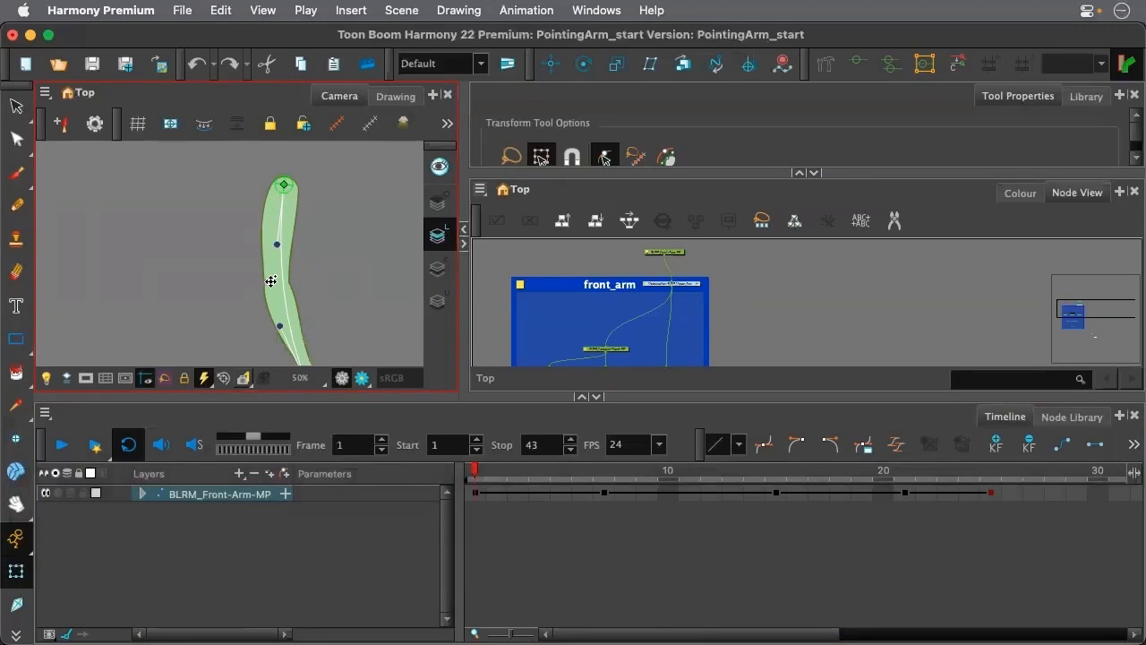
{"action": "left_click", "coordinate": [283, 186]}
{"action": "scroll", "coordinate": [272, 284], "scroll_direction": "down", "scroll_amount": 2}
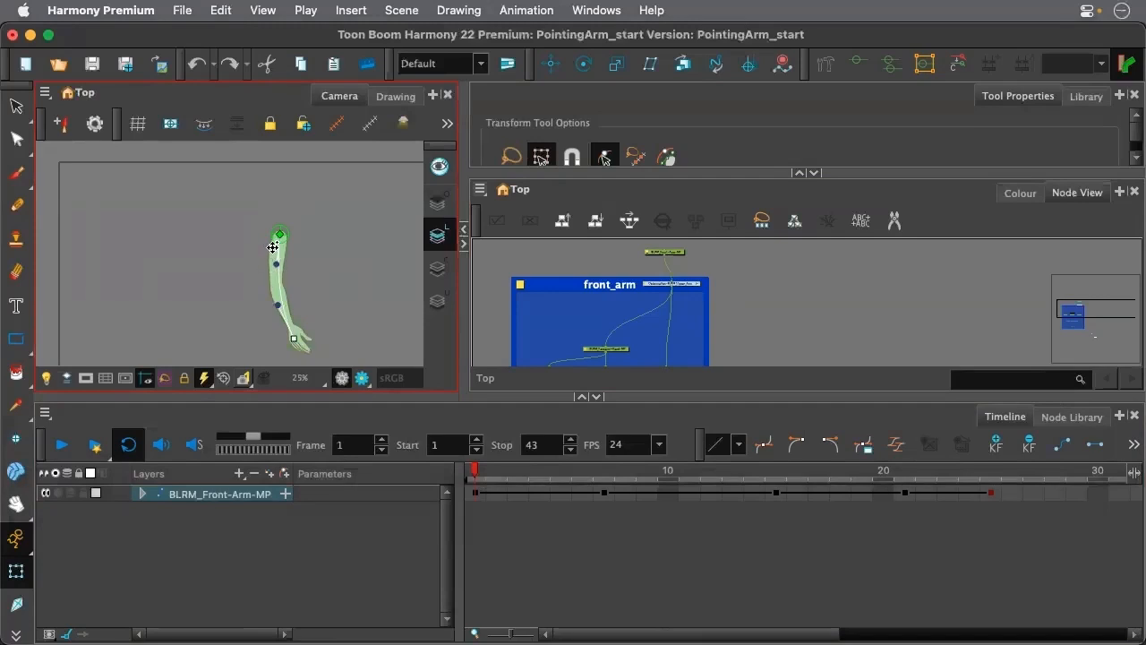
{"action": "left_click", "coordinate": [276, 263]}
{"action": "scroll", "coordinate": [300, 283], "scroll_direction": "up", "scroll_amount": 5}
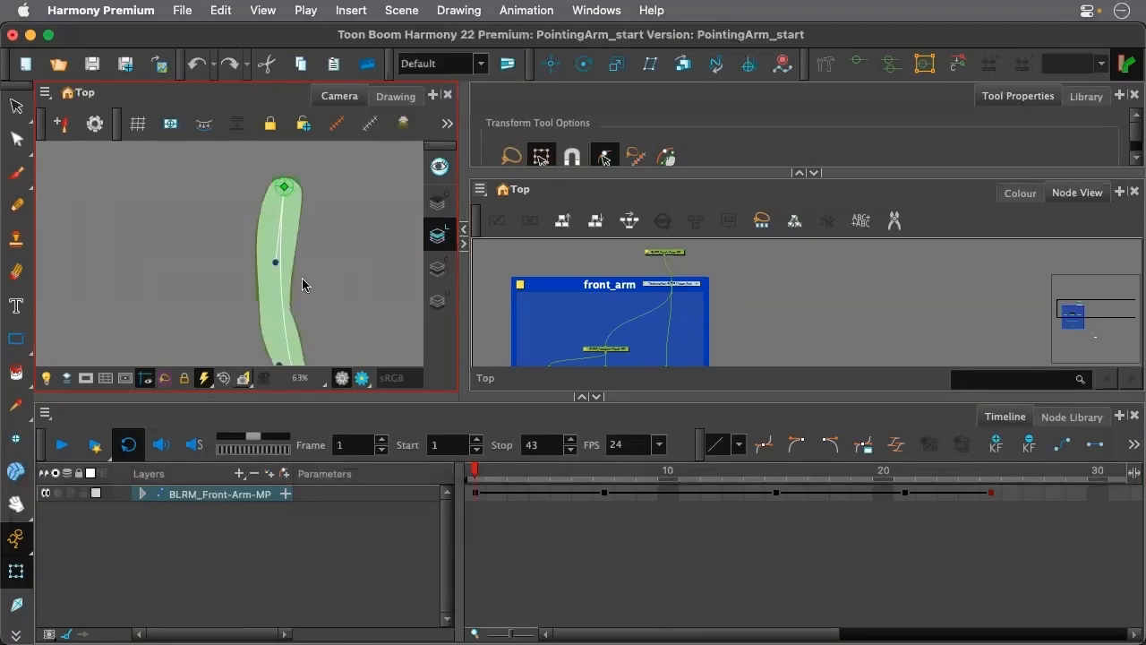
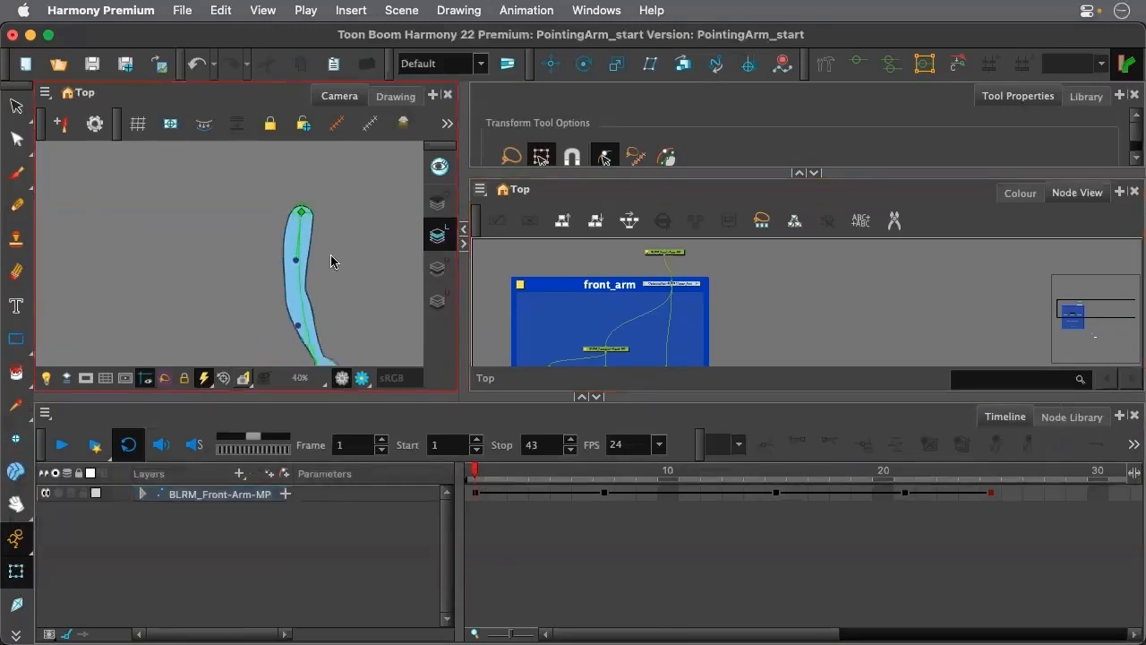
Detach the Deformation-BLRM_Upper_Arm node from the rig's connections and place it outside the front_arm backdrop
{"action": "key", "text": "1"}
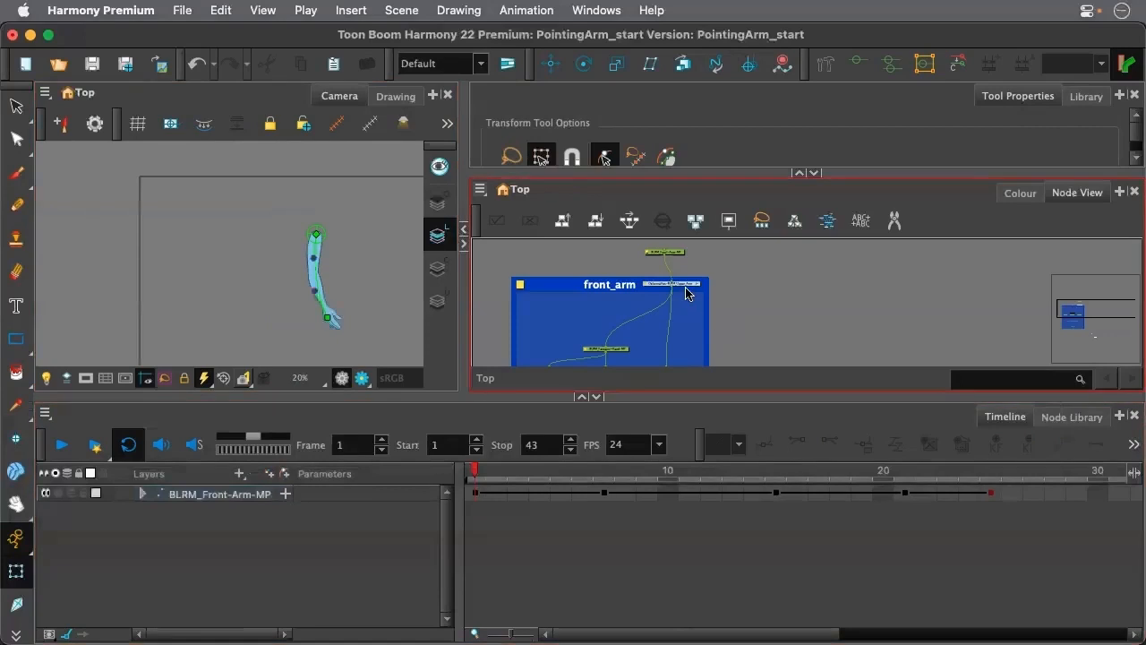
{"action": "left_click_drag", "start_coordinate": [688, 293], "coordinate": [803, 289]}
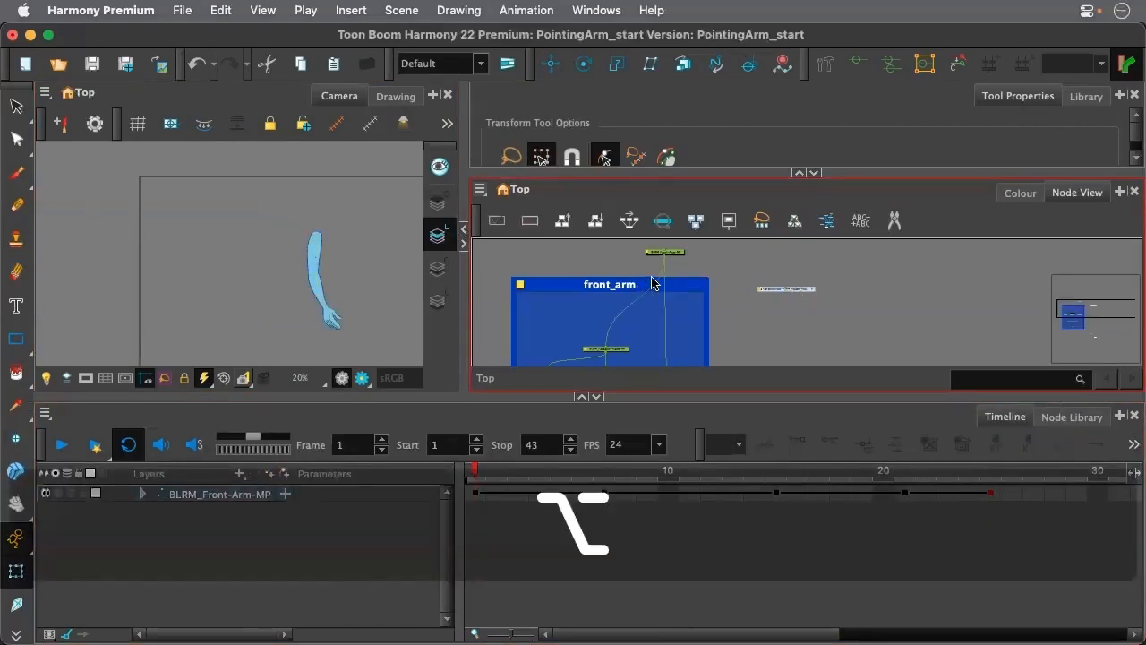
{"action": "scroll", "coordinate": [314, 296], "scroll_direction": "down", "scroll_amount": 4}
{"action": "scroll", "coordinate": [355, 276], "scroll_direction": "up", "scroll_amount": 5}
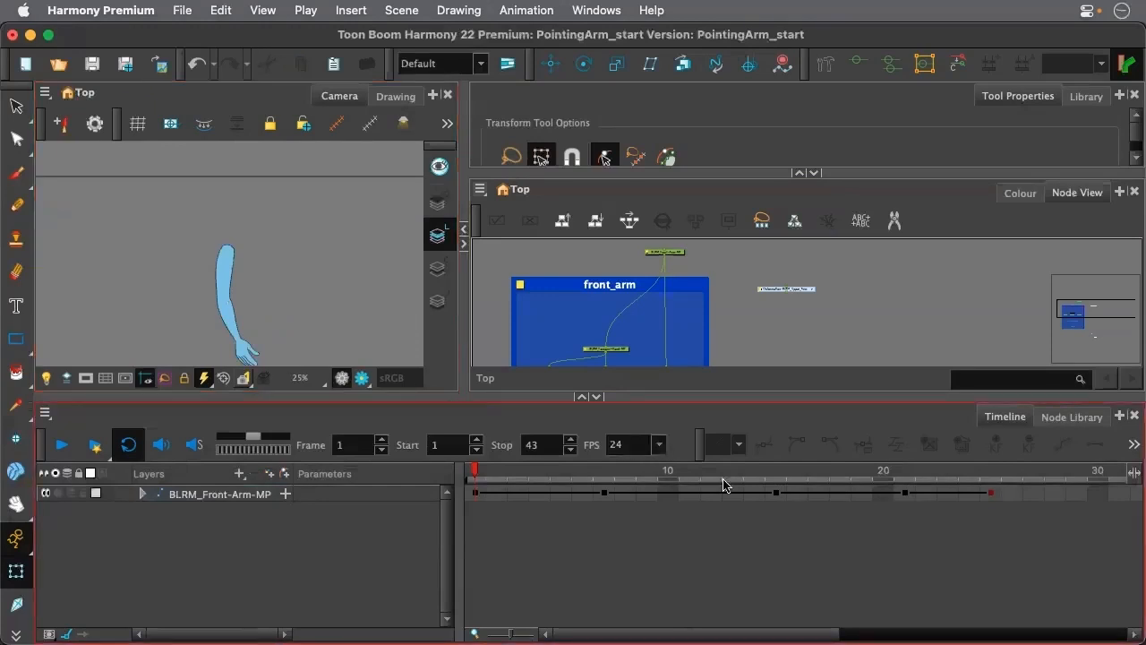
Examine the Particle category of the Node Library in an enlarged view, and return to the timeline in the normal layout
{"action": "left_click", "coordinate": [1058, 421]}
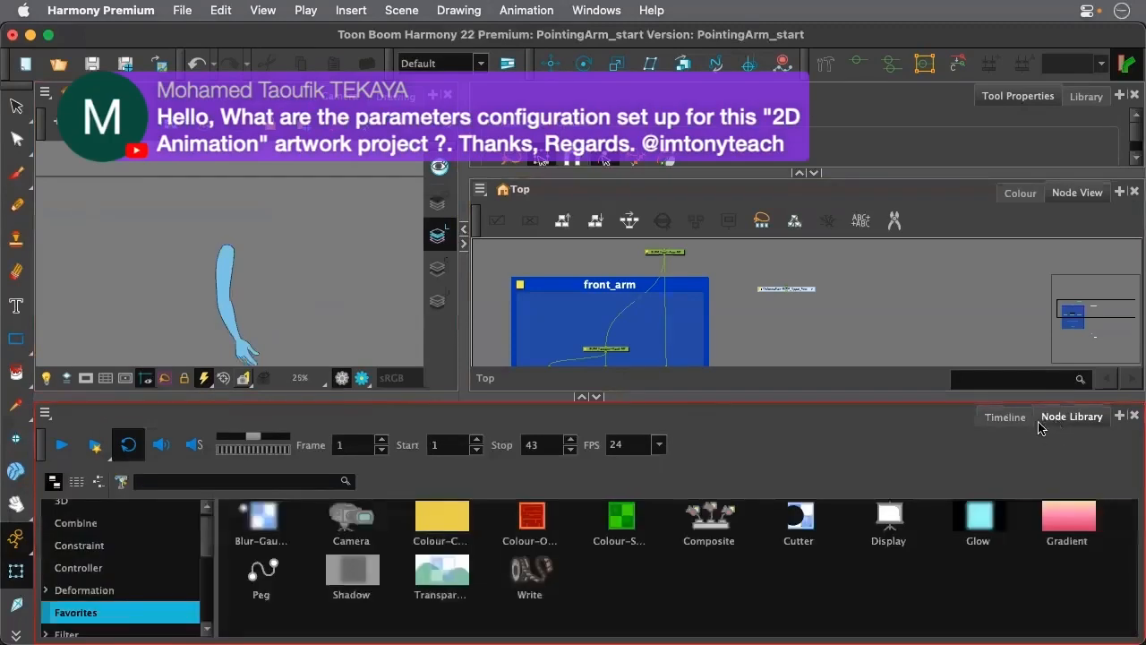
{"action": "key", "text": "grave"}
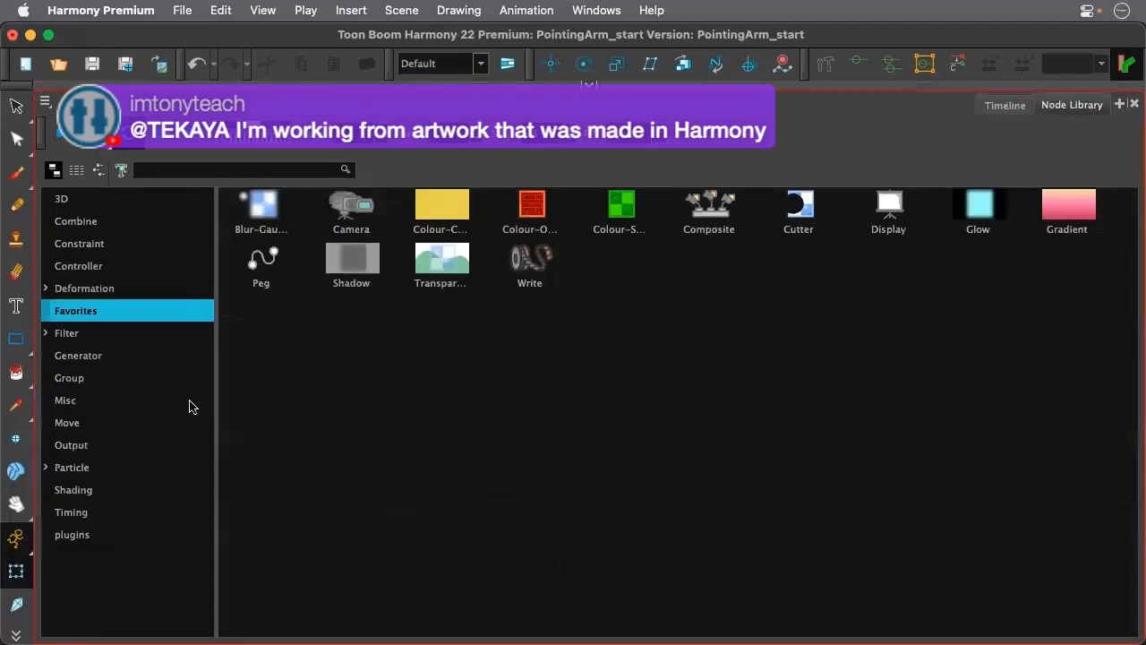
{"action": "left_click", "coordinate": [81, 472]}
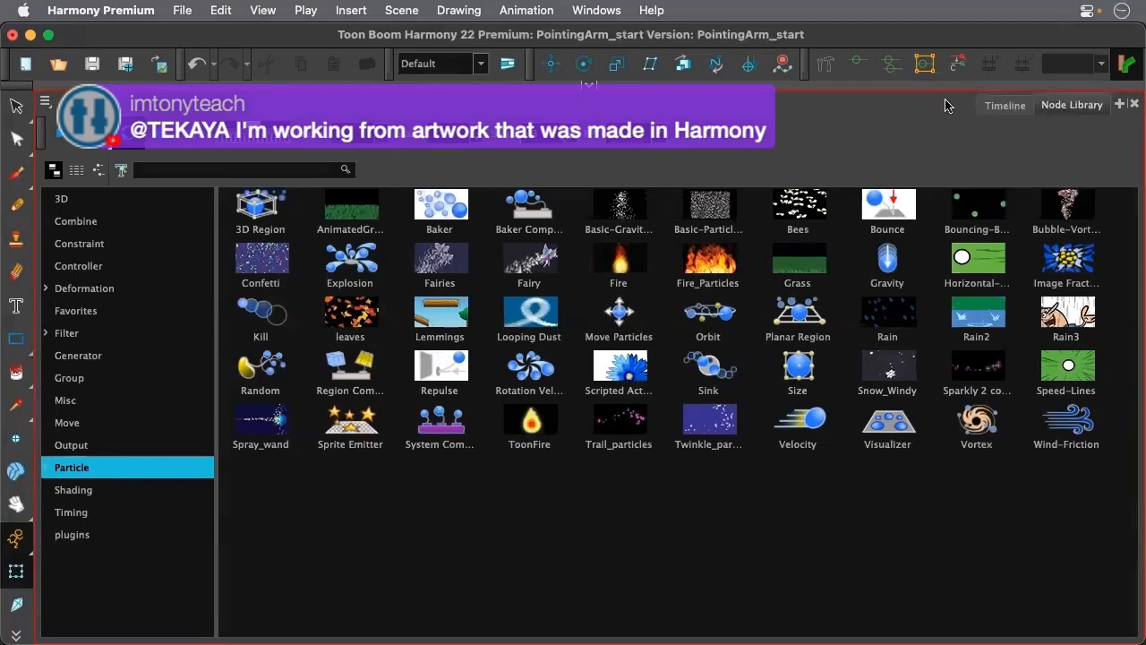
{"action": "left_click", "coordinate": [1005, 106]}
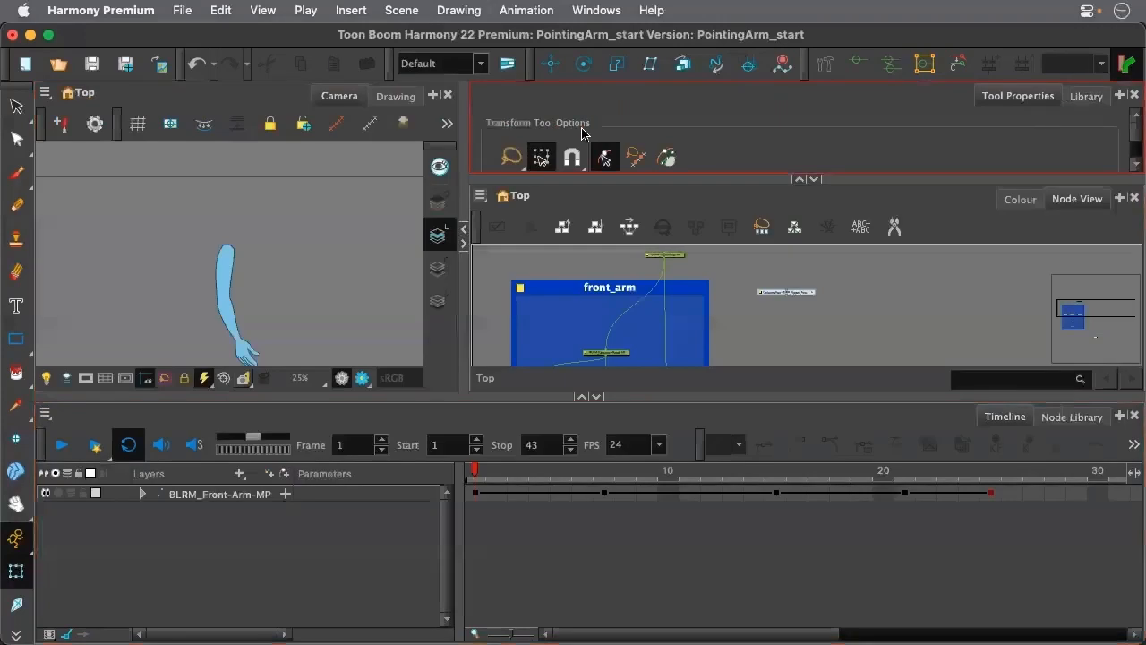
{"action": "left_click", "coordinate": [588, 85]}
Scrub the arm animation back and forth between frames 1 and 24 to examine its motion, ending at frame 1
{"action": "scroll", "coordinate": [515, 258], "scroll_direction": "down", "scroll_amount": 2}
{"action": "scroll", "coordinate": [341, 294], "scroll_direction": "down", "scroll_amount": 5}
{"action": "scroll", "coordinate": [315, 322], "scroll_direction": "up", "scroll_amount": 5}
{"action": "left_click_drag", "start_coordinate": [474, 470], "coordinate": [946, 475]}
{"action": "left_click", "coordinate": [281, 323]}
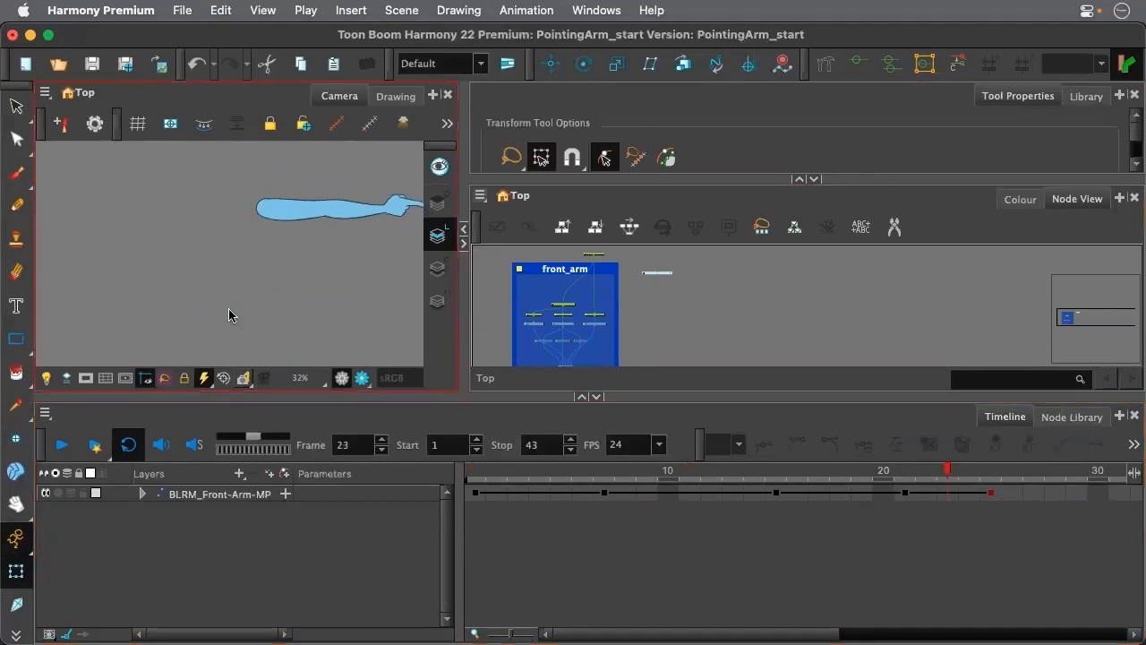
{"action": "key", "text": "space"}
{"action": "left_click_drag", "start_coordinate": [313, 269], "coordinate": [185, 328]}
{"action": "left_click", "coordinate": [475, 471]}
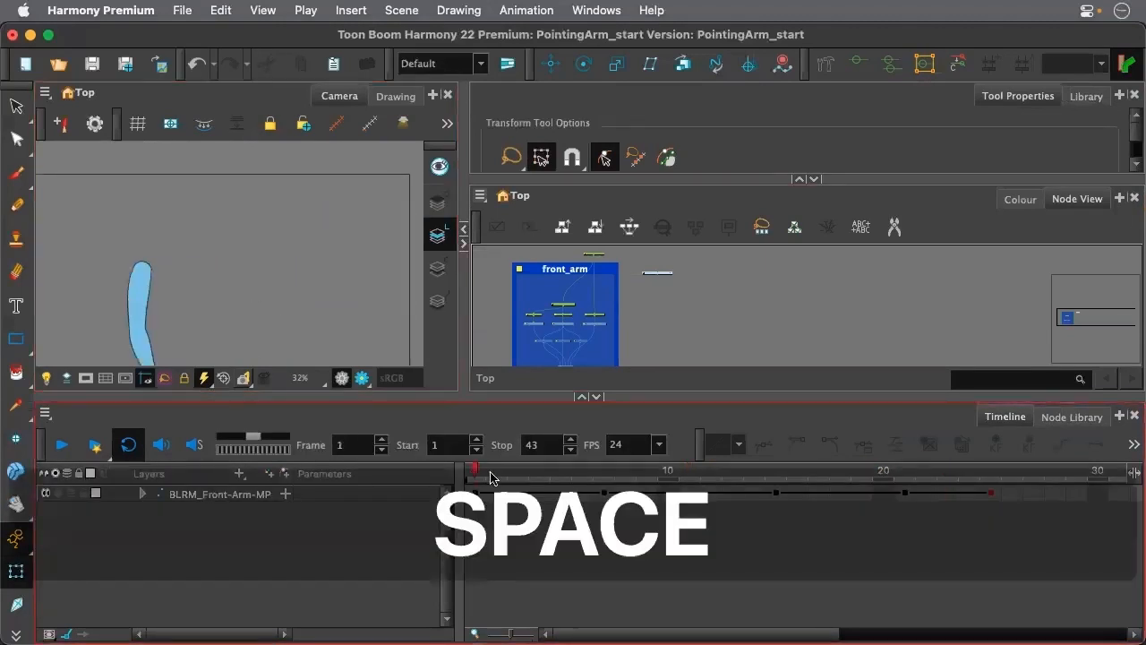
{"action": "left_click_drag", "start_coordinate": [490, 477], "coordinate": [473, 498]}
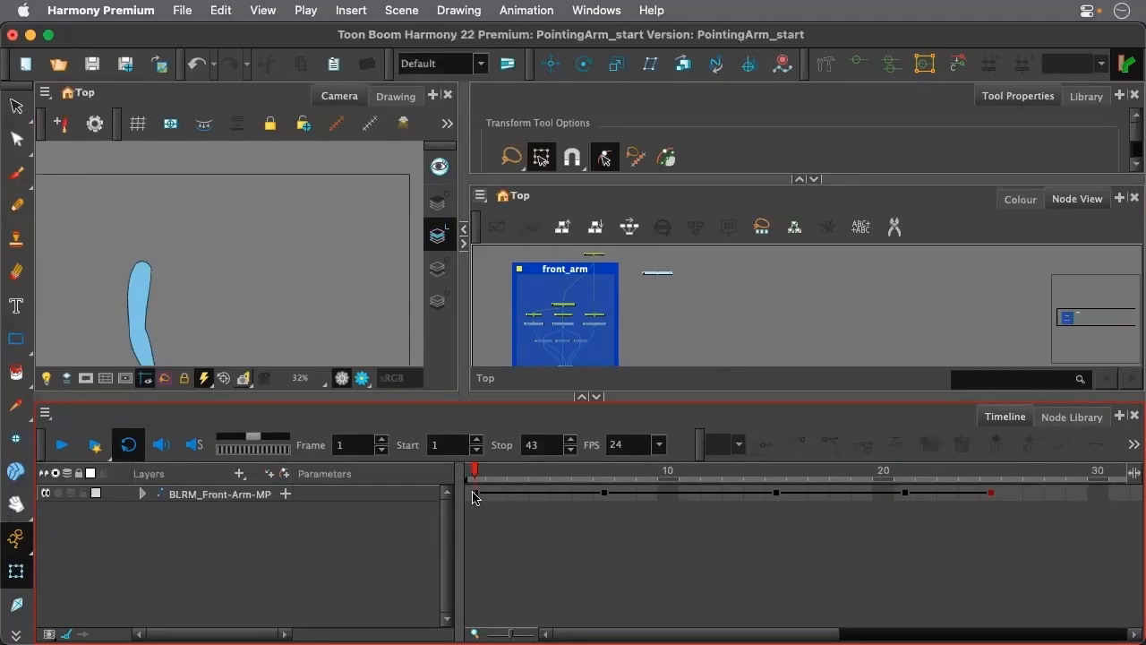
{"action": "left_click_drag", "start_coordinate": [536, 475], "coordinate": [960, 506]}
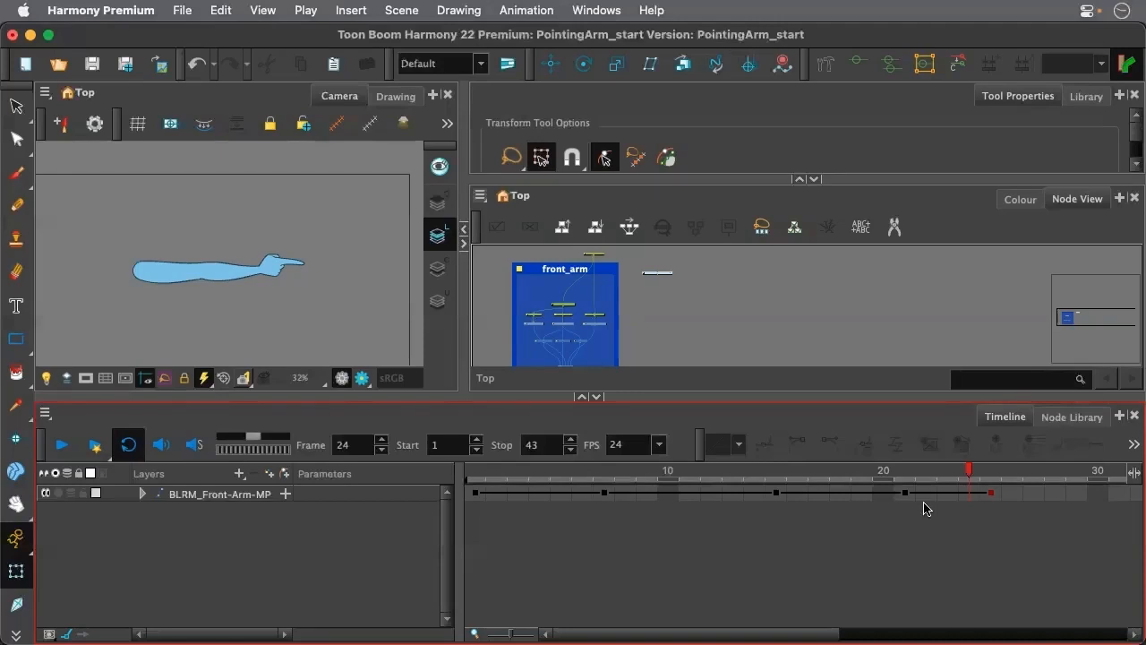
{"action": "left_click", "coordinate": [497, 472]}
{"action": "left_click_drag", "start_coordinate": [497, 475], "coordinate": [458, 481]}
Enlarge the Camera and Node View area, and turn off the active Transform tool option beside the snapping options
{"action": "left_click_drag", "start_coordinate": [396, 399], "coordinate": [340, 454]}
{"action": "scroll", "coordinate": [252, 387], "scroll_direction": "down", "scroll_amount": 4}
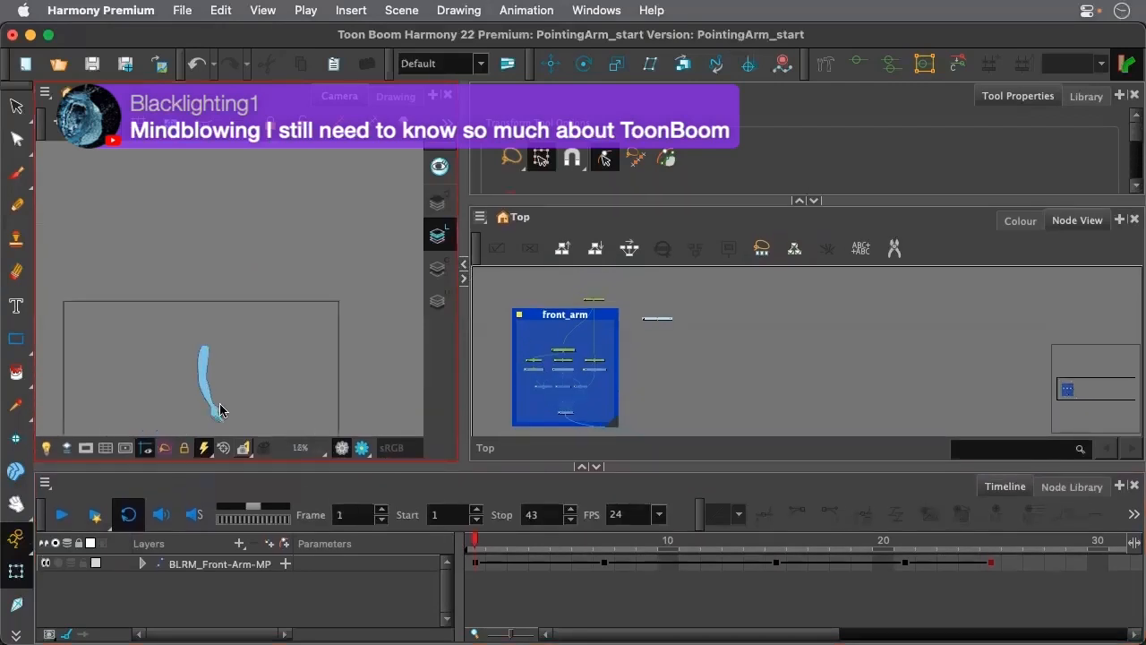
{"action": "scroll", "coordinate": [221, 410], "scroll_direction": "up", "scroll_amount": 4}
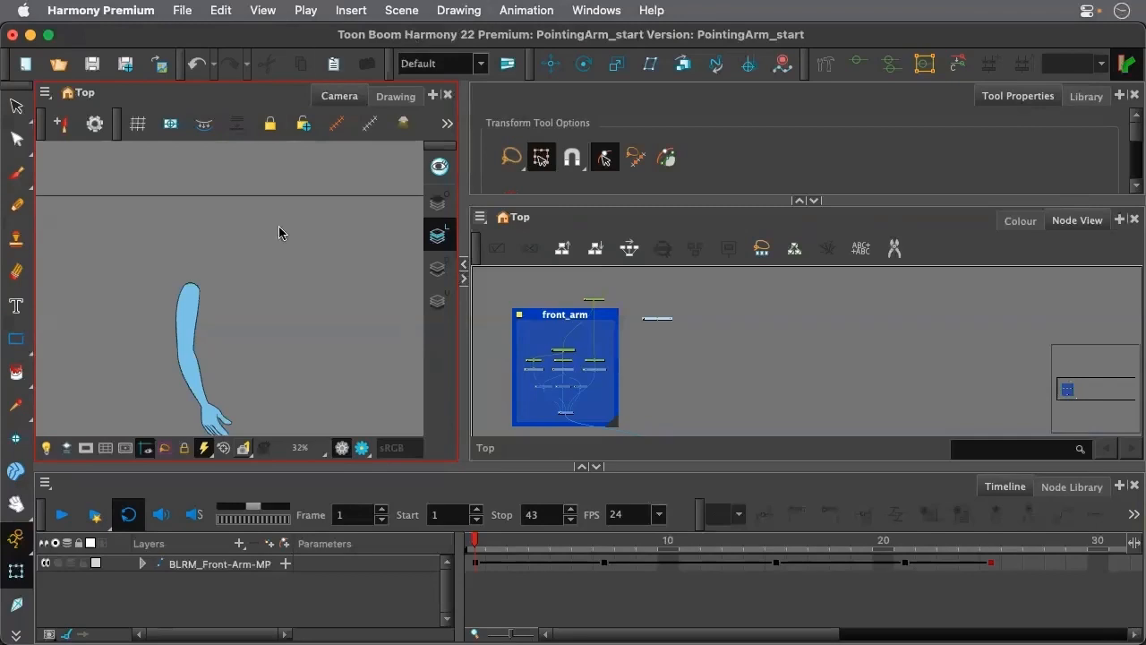
{"action": "scroll", "coordinate": [288, 285], "scroll_direction": "down", "scroll_amount": 5}
{"action": "scroll", "coordinate": [264, 349], "scroll_direction": "up", "scroll_amount": 5}
{"action": "scroll", "coordinate": [259, 195], "scroll_direction": "down", "scroll_amount": 4}
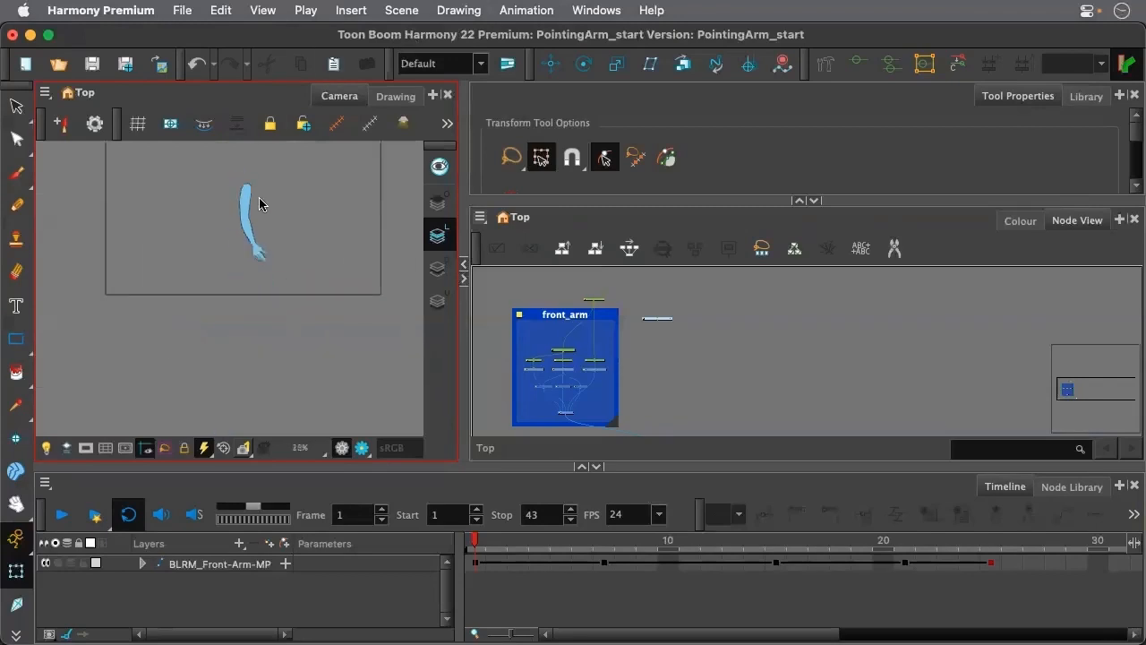
{"action": "scroll", "coordinate": [262, 166], "scroll_direction": "up", "scroll_amount": 2}
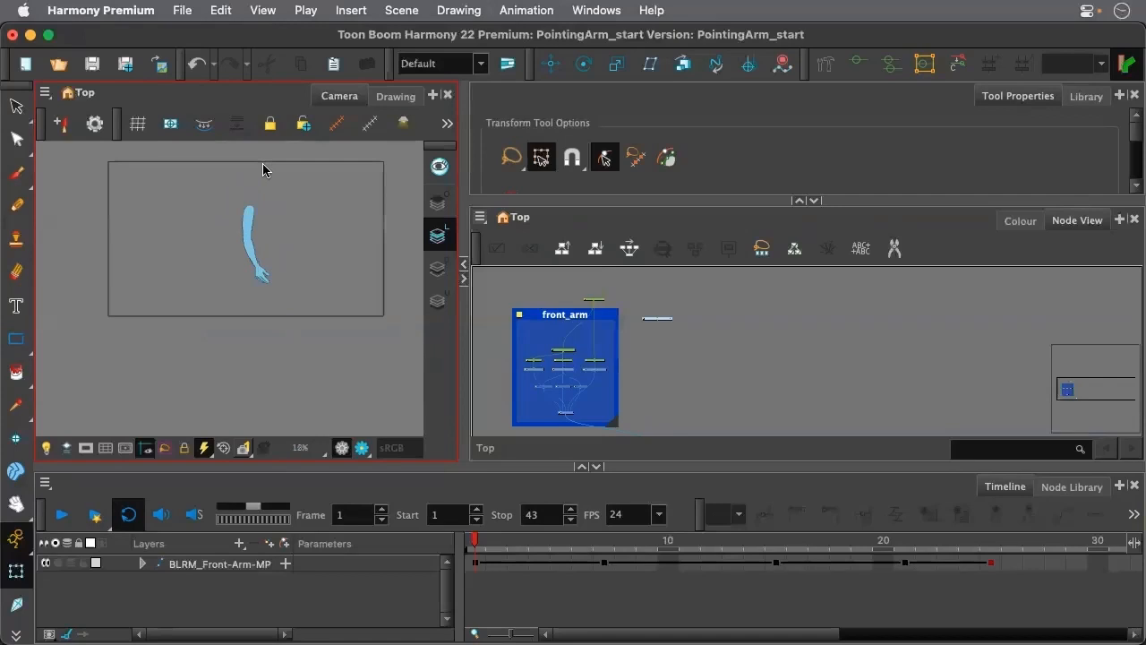
{"action": "scroll", "coordinate": [262, 171], "scroll_direction": "up", "scroll_amount": 1}
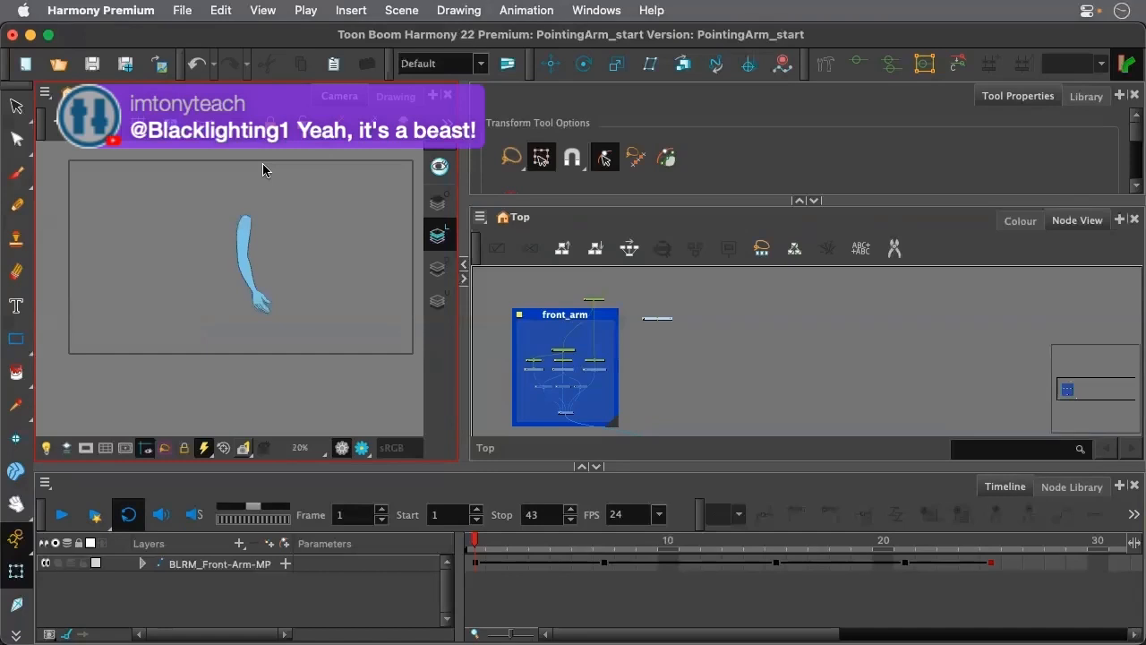
{"action": "left_click", "coordinate": [606, 159]}
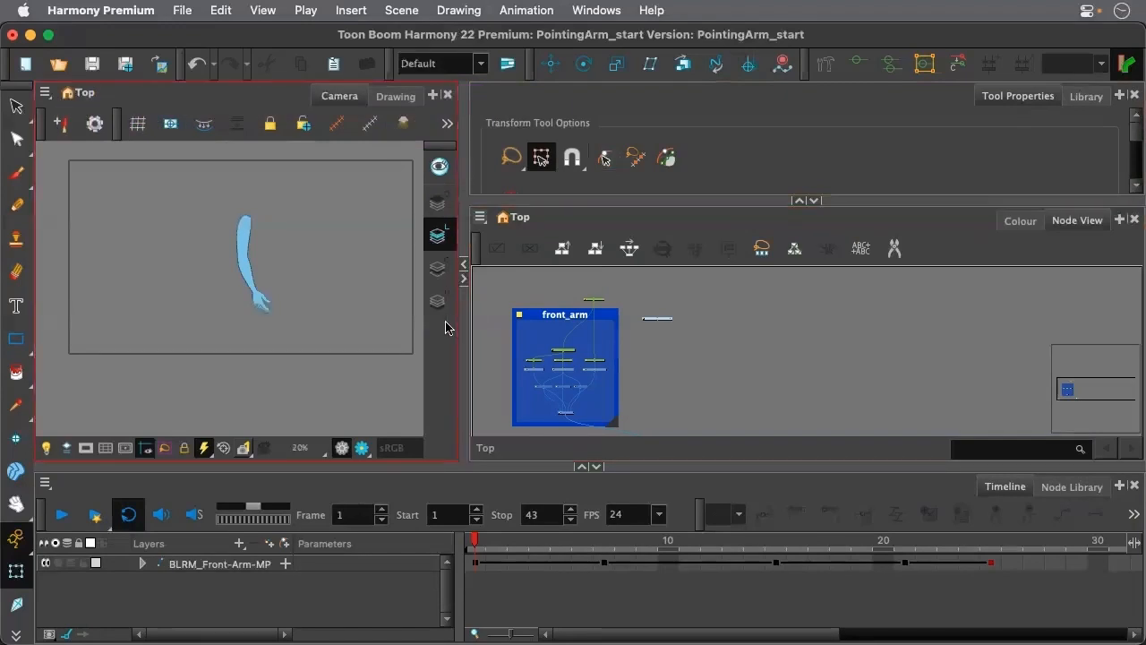
{"action": "scroll", "coordinate": [305, 206], "scroll_direction": "up", "scroll_amount": 1}
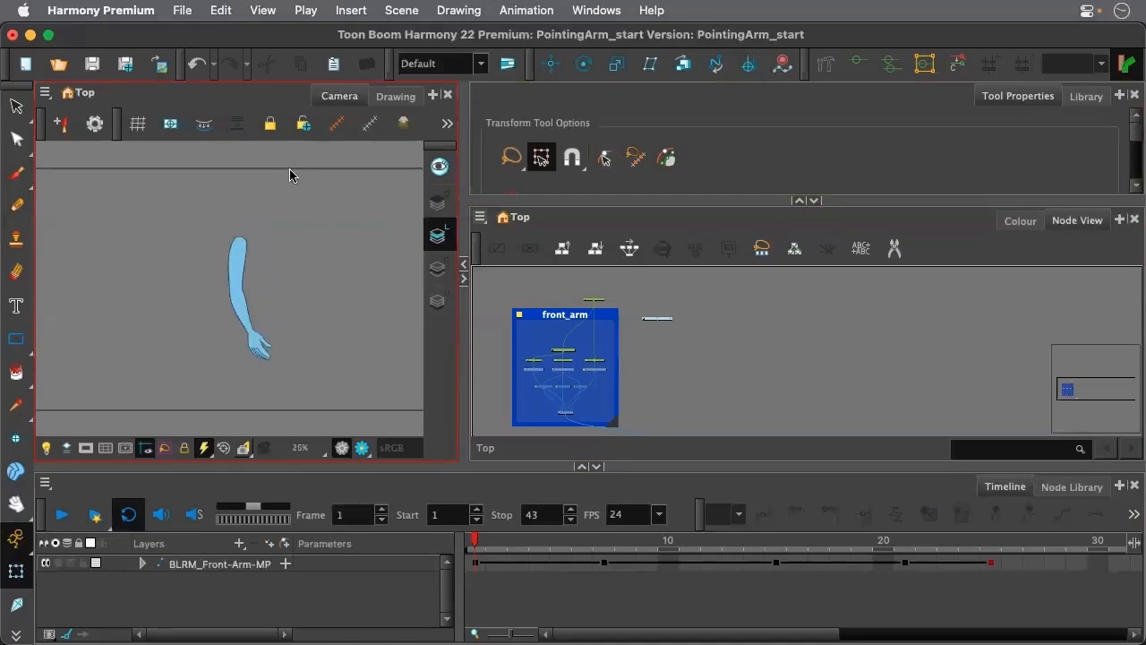
Go to frame 10 and show the colour swatches of the PR_Blue_Arm scene palette
{"action": "left_click_drag", "start_coordinate": [477, 540], "coordinate": [672, 565]}
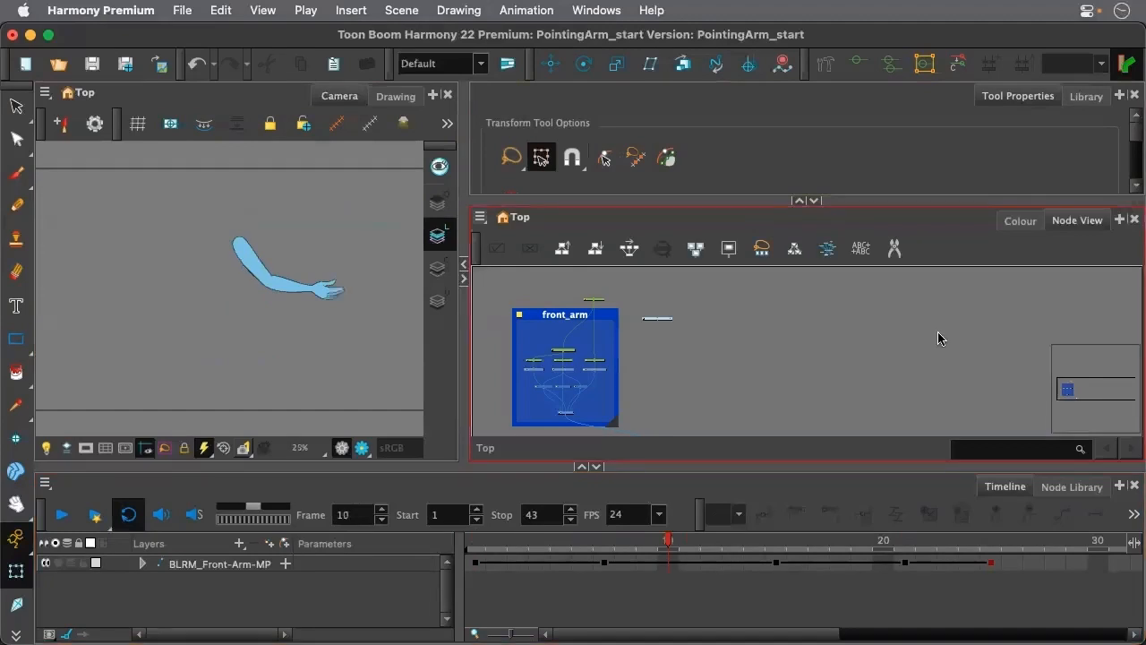
{"action": "left_click", "coordinate": [1017, 220]}
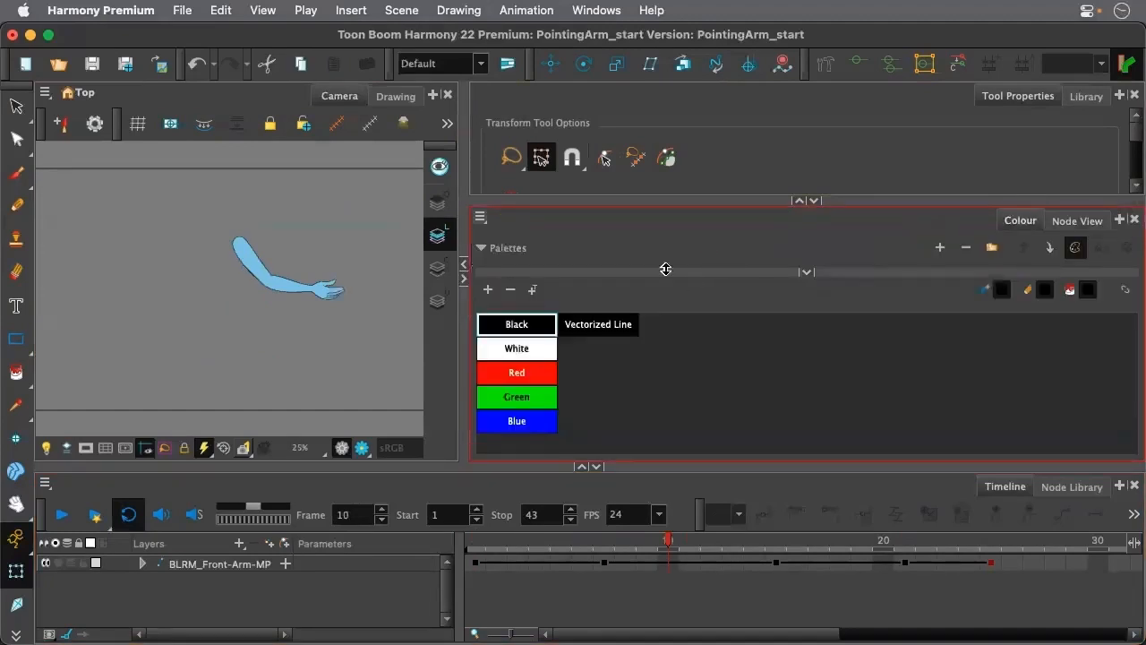
{"action": "left_click", "coordinate": [807, 272]}
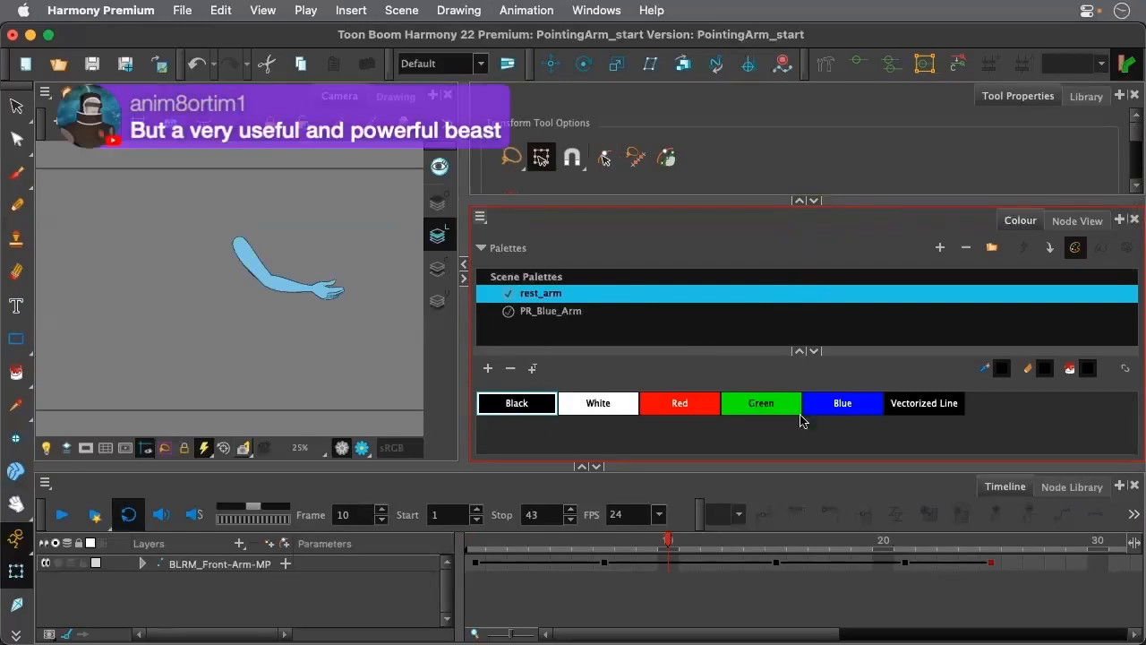
{"action": "left_click", "coordinate": [540, 312]}
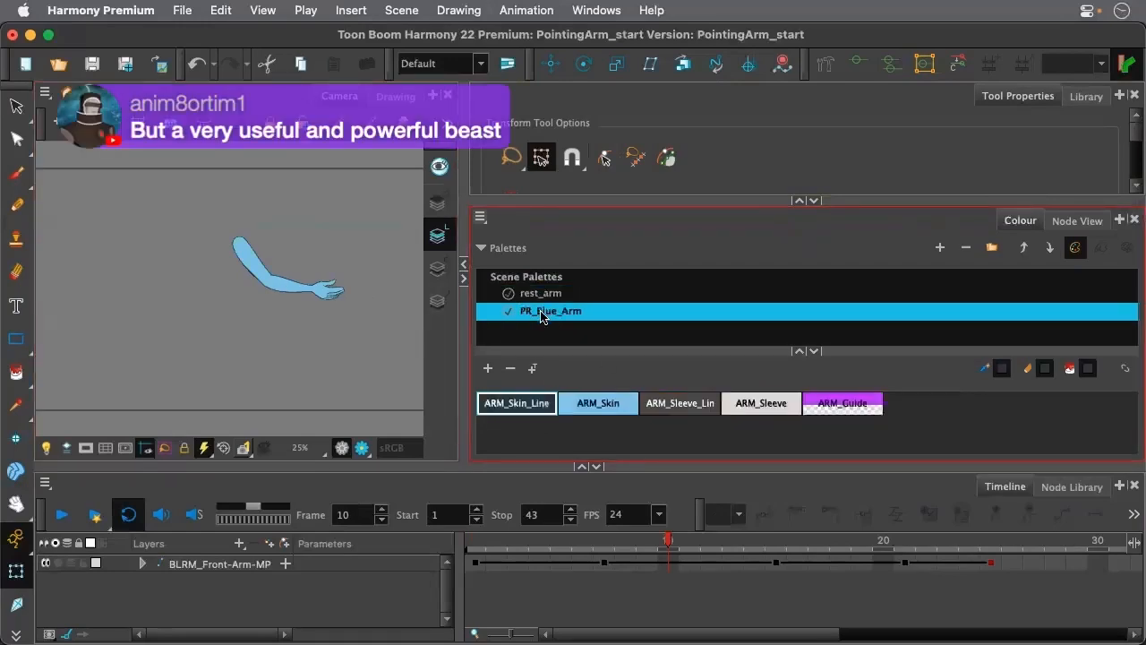
Try a light and a dark green for the ARM_Skin swatch, and restore its original blue
{"action": "double_click", "coordinate": [598, 417]}
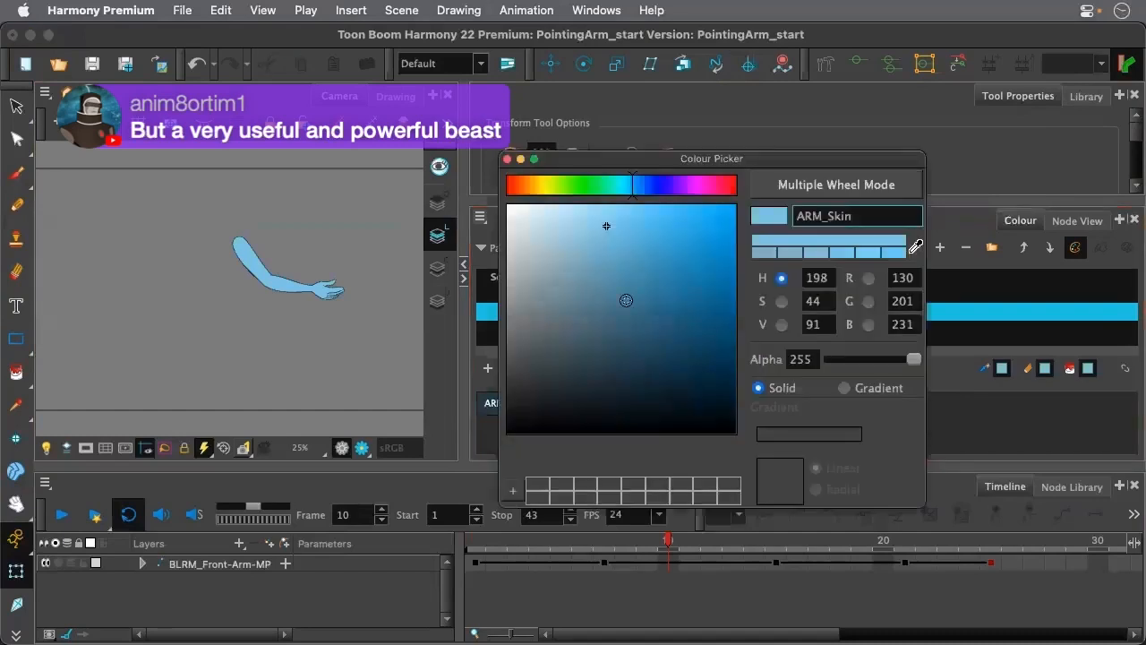
{"action": "left_click", "coordinate": [571, 186]}
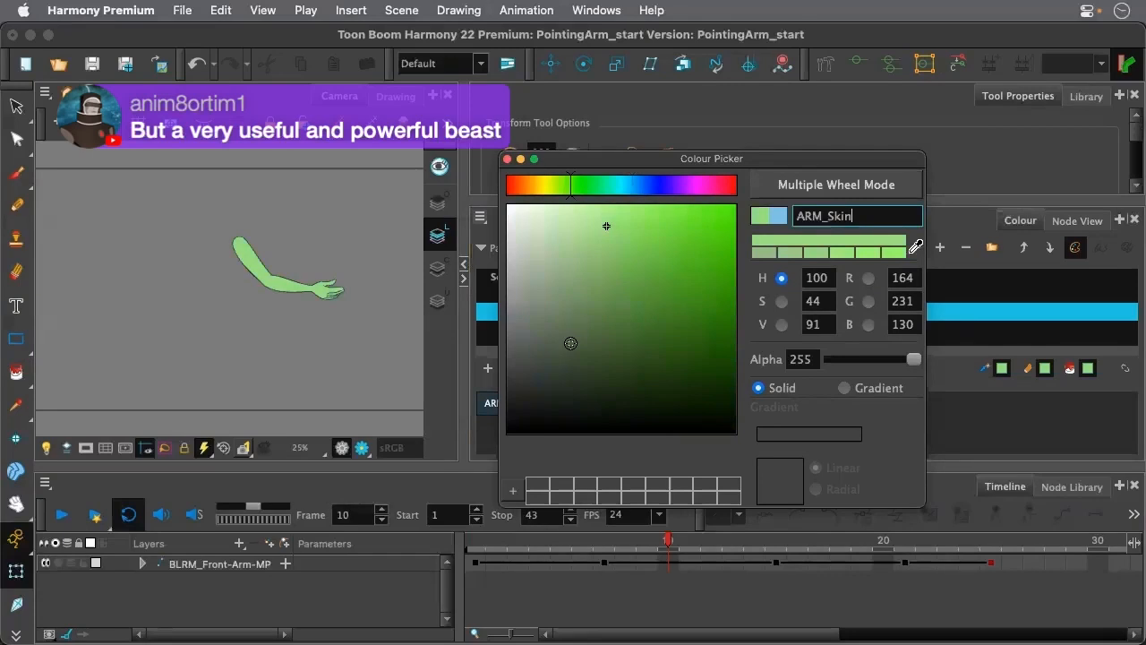
{"action": "left_click", "coordinate": [708, 331]}
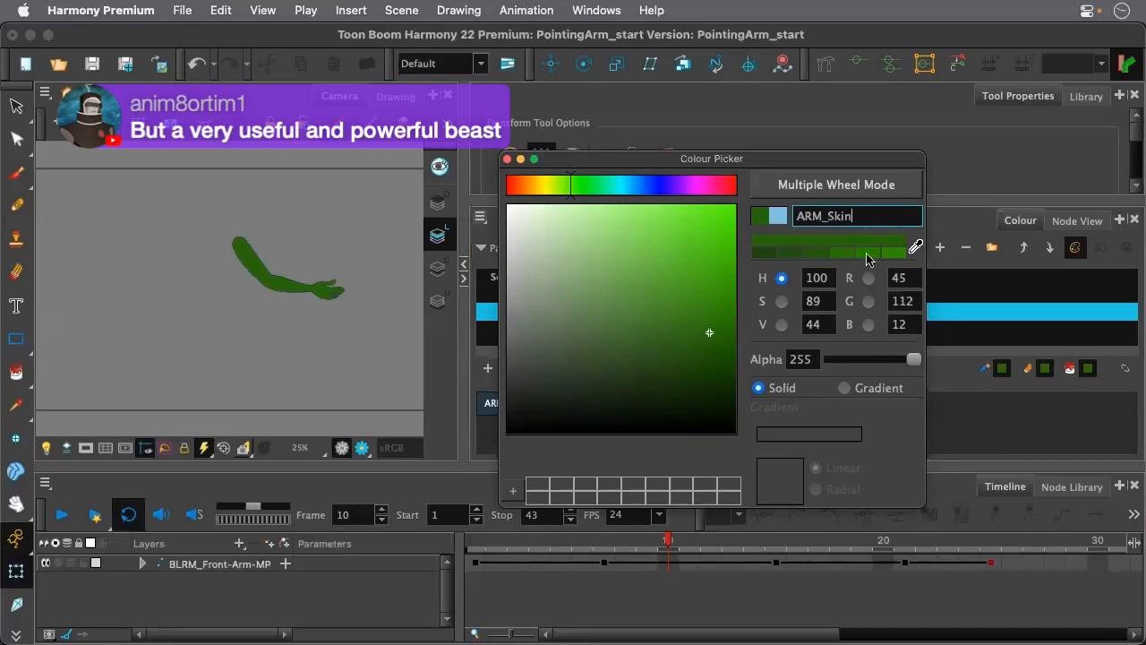
{"action": "left_click", "coordinate": [916, 243]}
{"action": "left_click", "coordinate": [777, 215]}
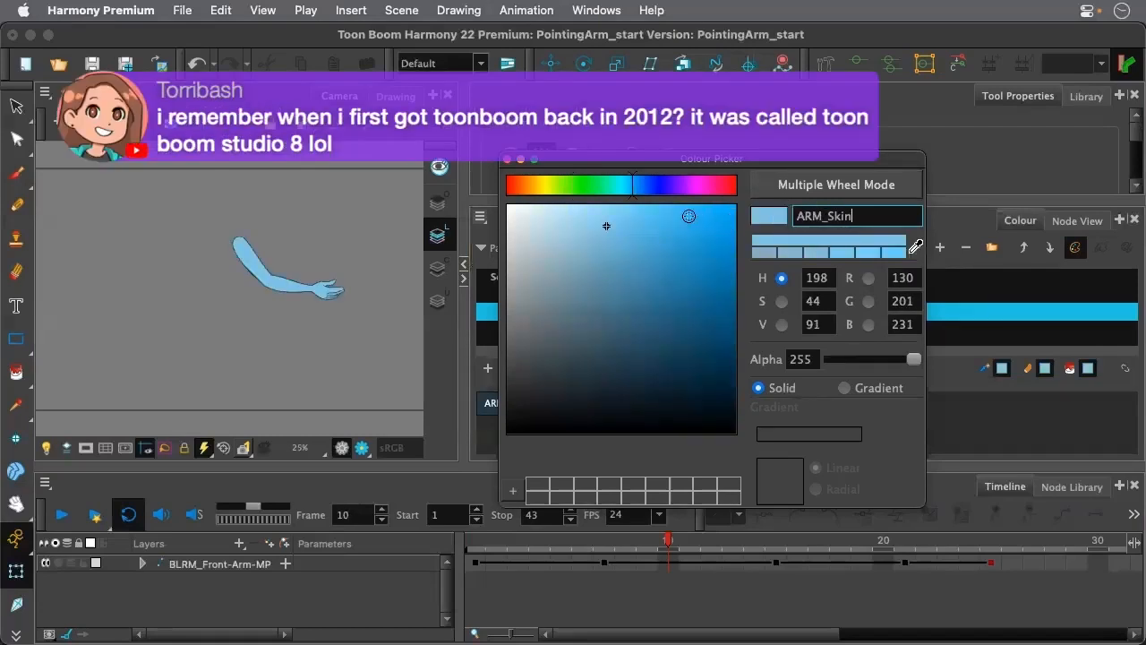
{"action": "left_click", "coordinate": [507, 159]}
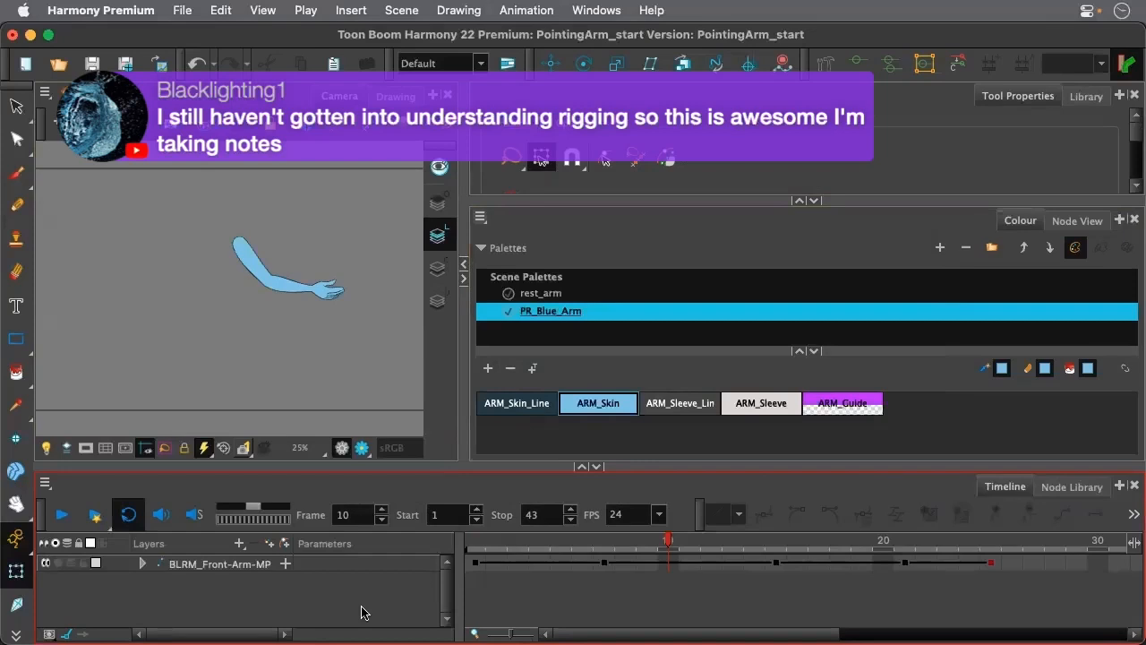
Return to an enlarged node tree and move the BLRM_Front-Arm-MP peg inside the front_arm backdrop
{"action": "left_click", "coordinate": [945, 319]}
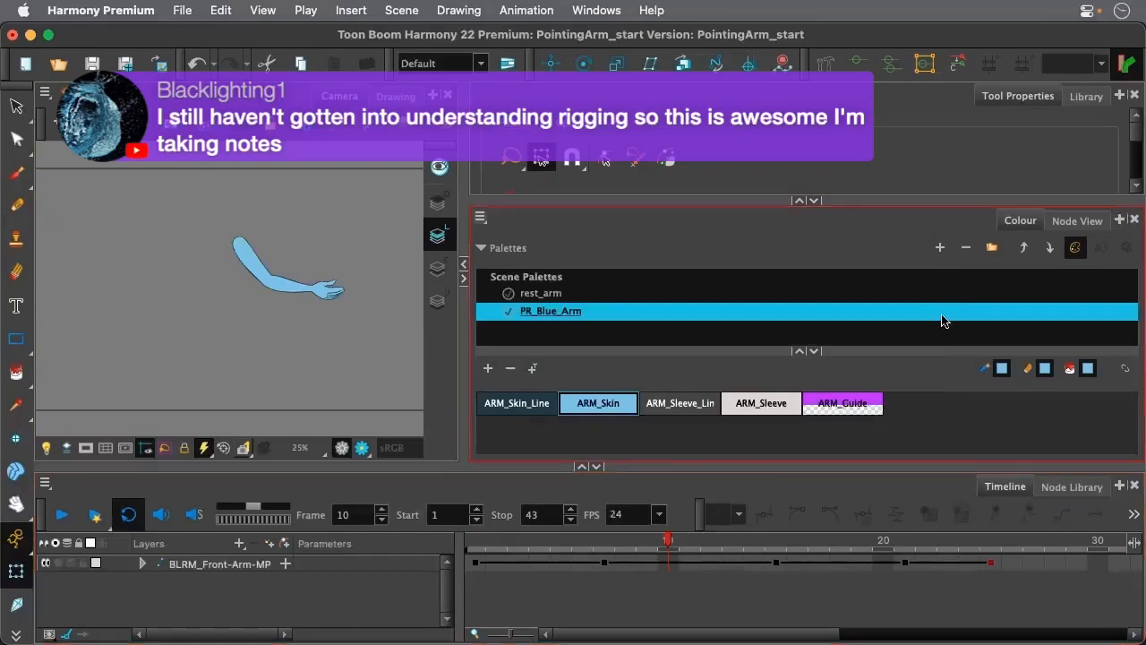
{"action": "left_click", "coordinate": [1070, 221]}
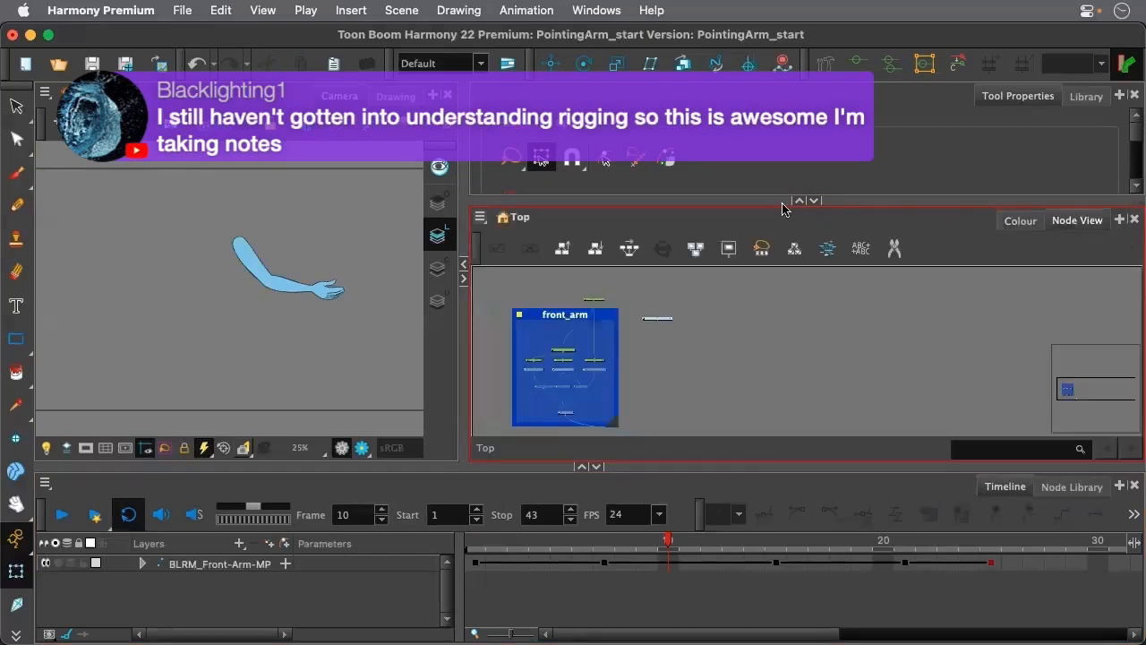
{"action": "left_click", "coordinate": [798, 202]}
{"action": "scroll", "coordinate": [554, 302], "scroll_direction": "up", "scroll_amount": 2}
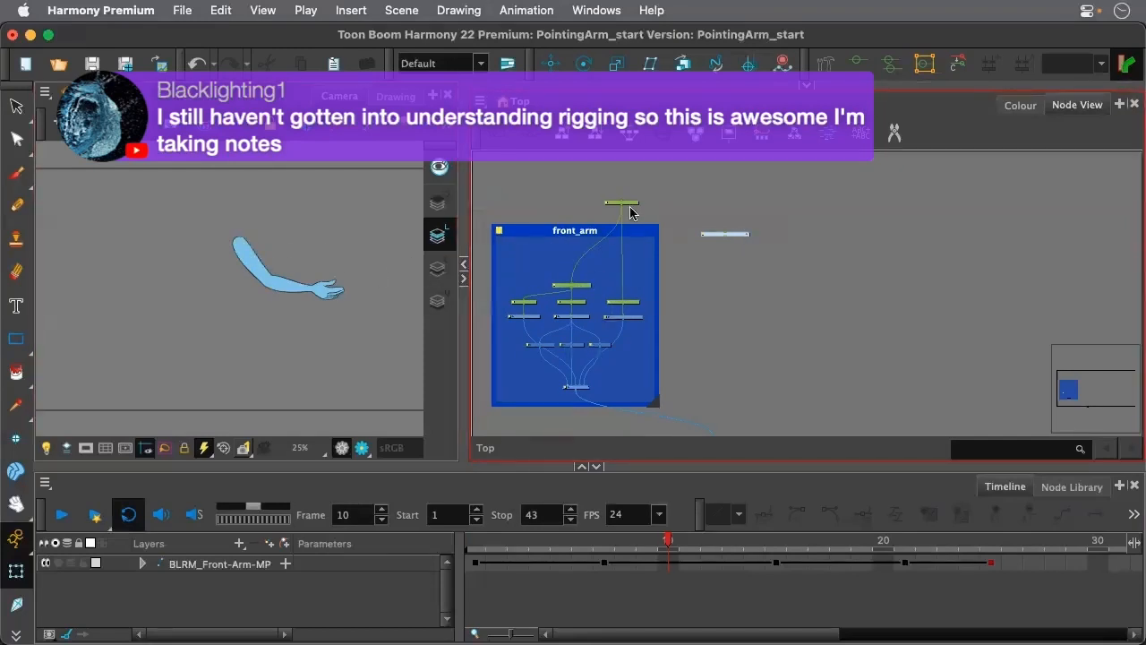
{"action": "left_click_drag", "start_coordinate": [630, 205], "coordinate": [637, 244]}
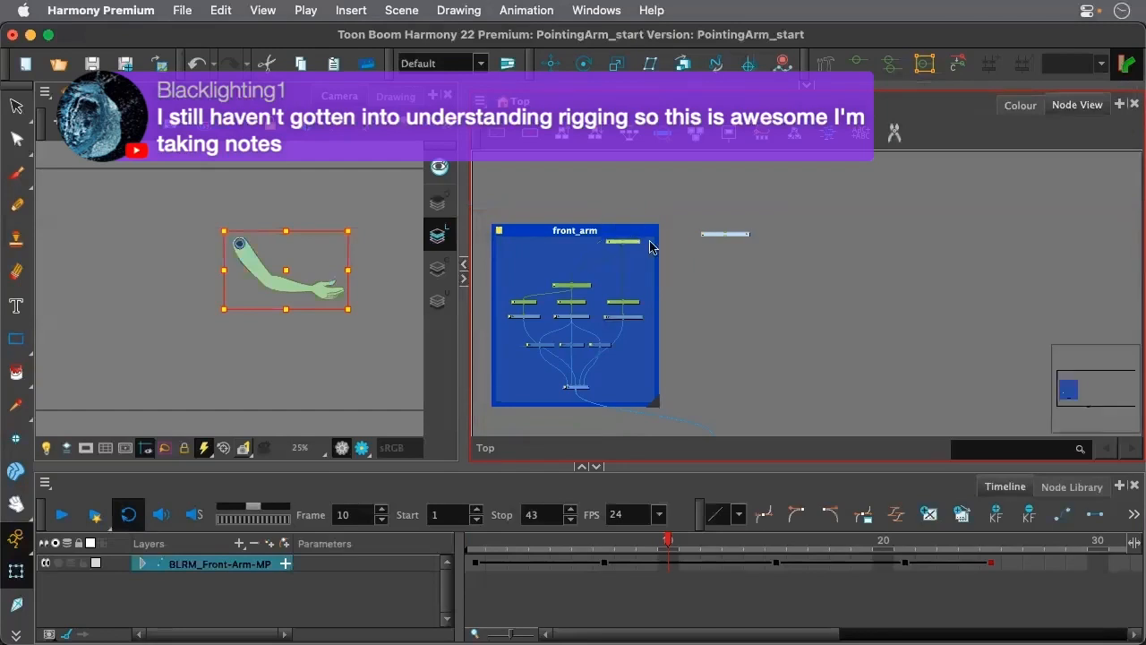
{"action": "left_click", "coordinate": [710, 268]}
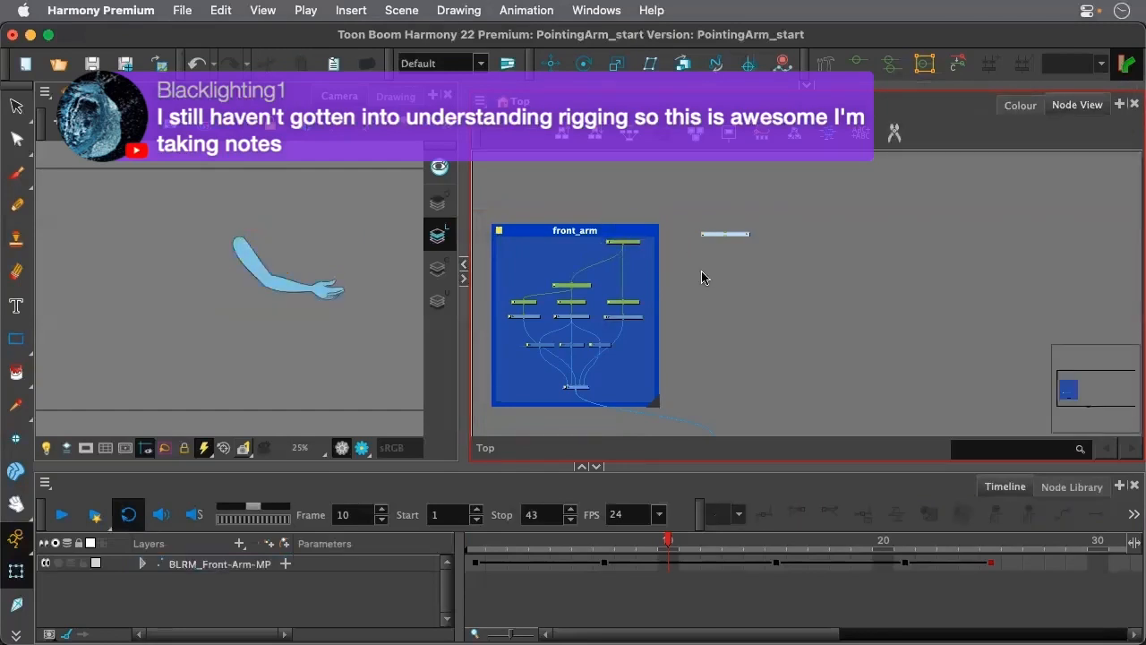